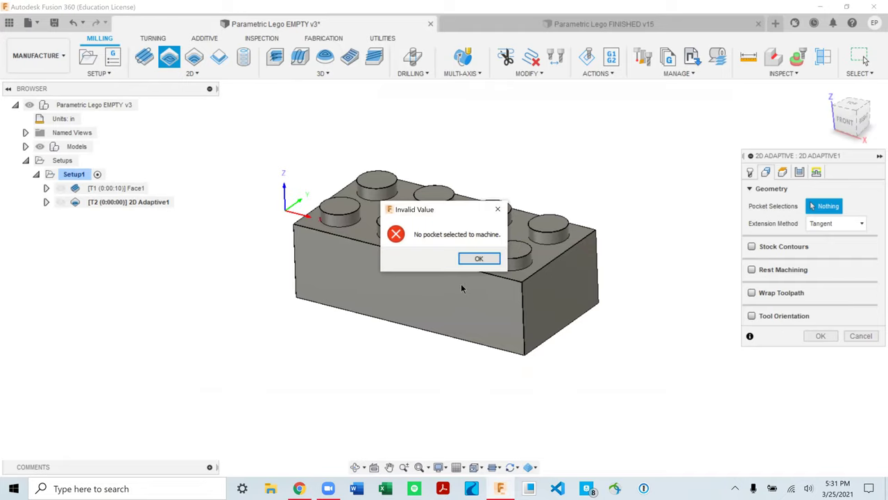
Step: Dismiss the missing-pocket error and select the brick's outer bottom edge chain as the 2D Adaptive pocket selection
click(478, 259)
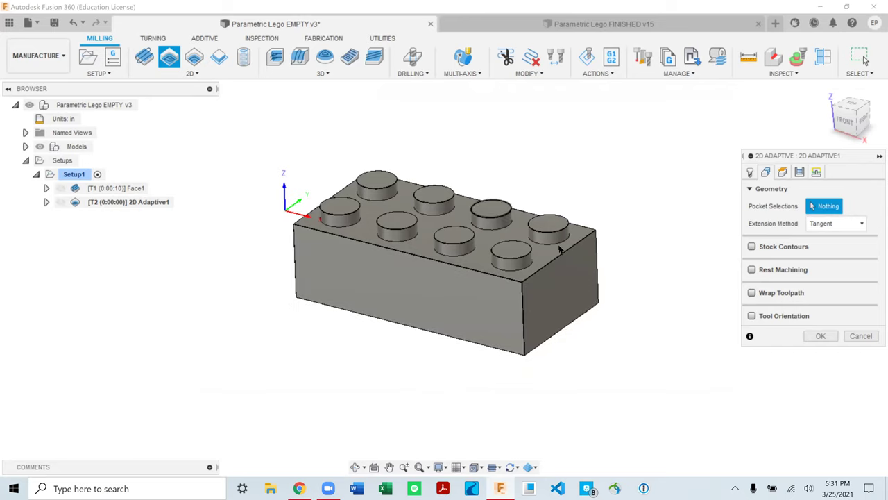
shift+middle_drag(575, 273, 516, 364)
scroll(524, 333, up, 6)
shift+middle_drag(567, 313, 545, 326)
scroll(544, 326, up, 2)
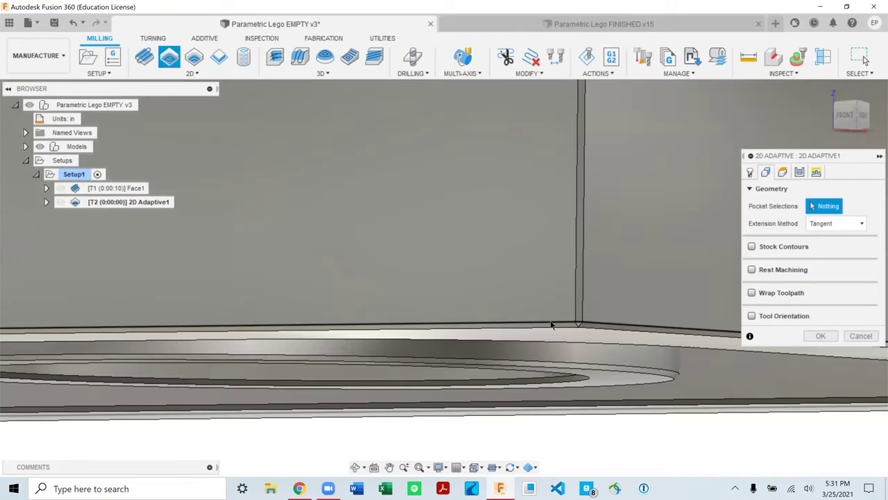
click(556, 323)
scroll(551, 349, down, 5)
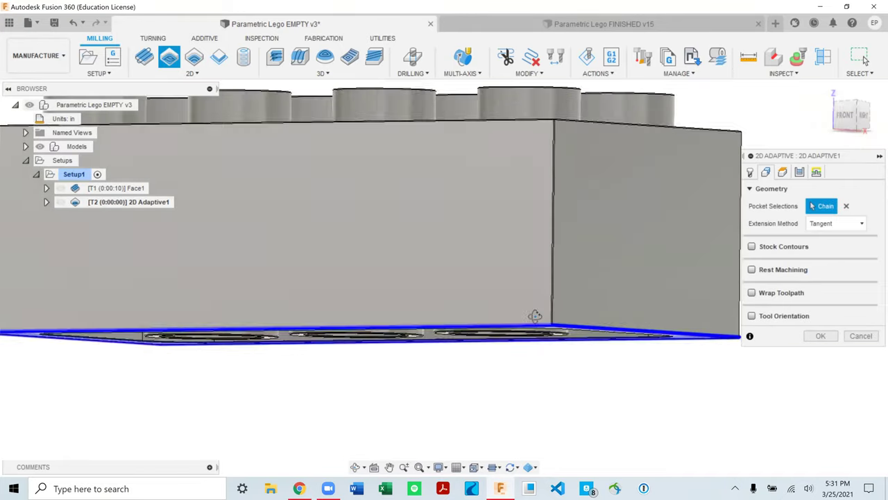
shift+middle_drag(535, 315, 534, 245)
scroll(533, 246, down, 2)
scroll(306, 265, down, 2)
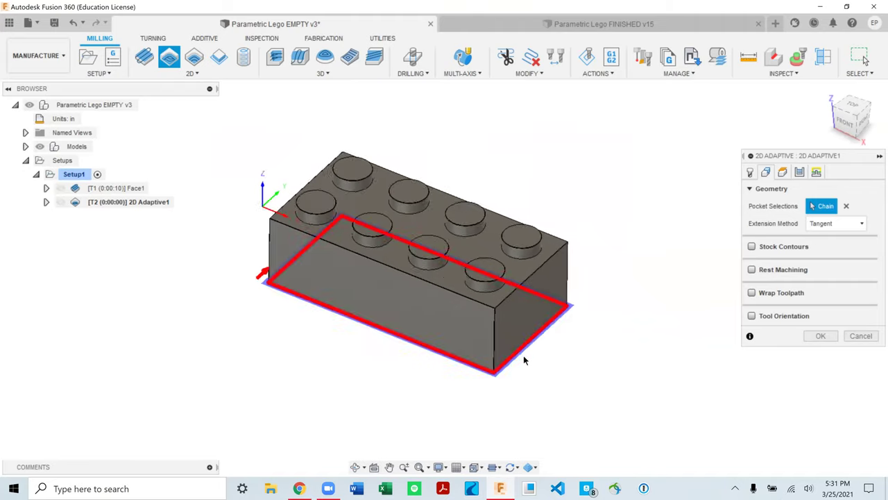
Step: Examine the selected bottom contour around the brick, checking the highlighted band outside the edges at the front corner
scroll(523, 358, down, 2)
scroll(506, 355, up, 3)
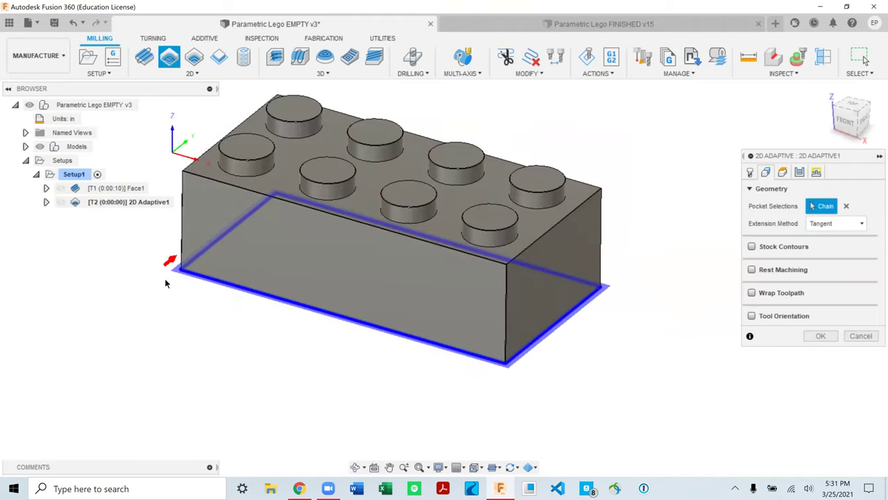
scroll(478, 364, up, 5)
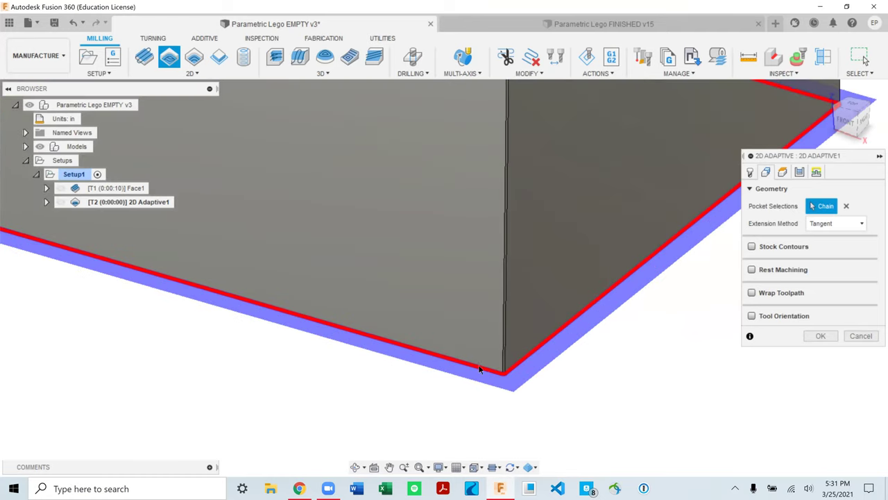
scroll(491, 371, down, 2)
scroll(517, 370, up, 3)
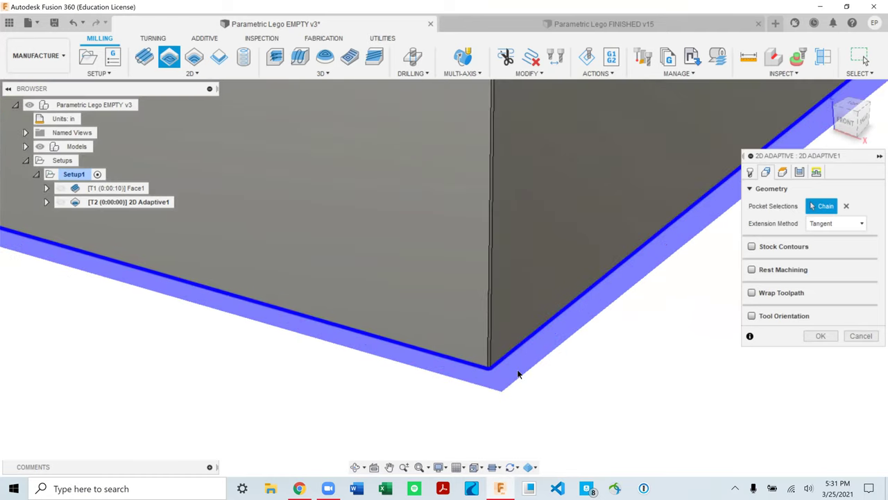
shift+middle_drag(514, 383, 525, 407)
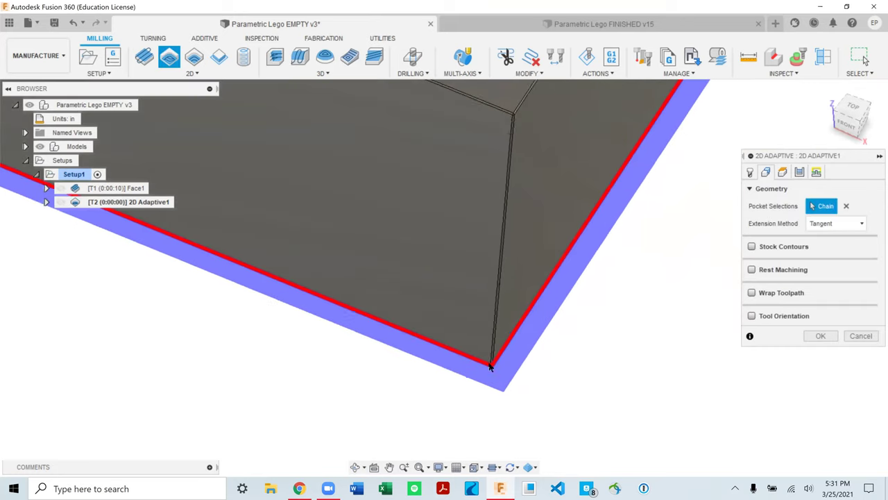
scroll(517, 364, down, 1)
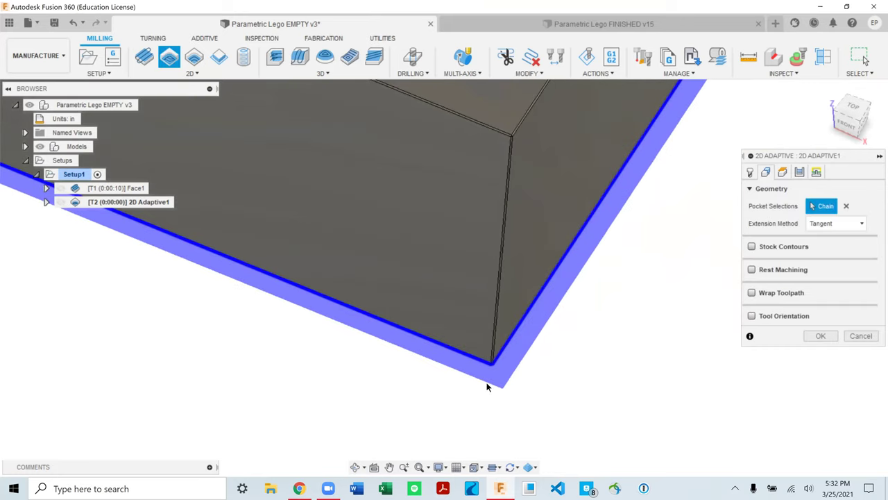
scroll(486, 361, down, 5)
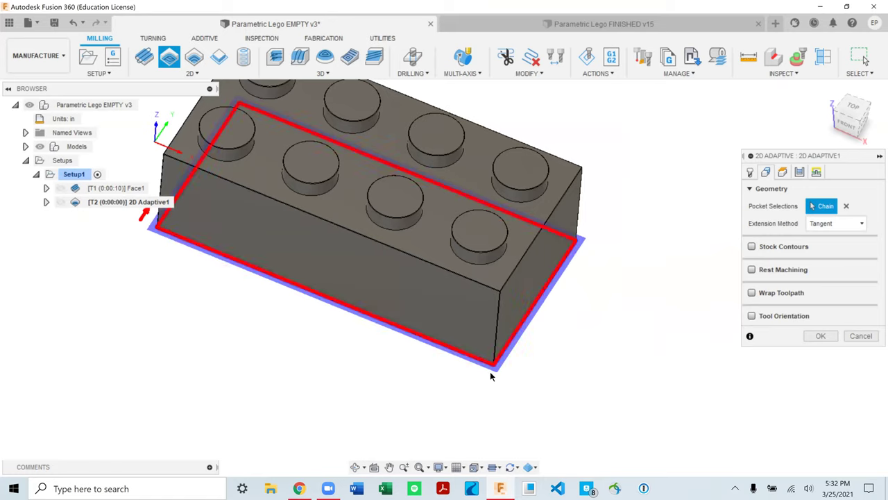
scroll(490, 375, down, 4)
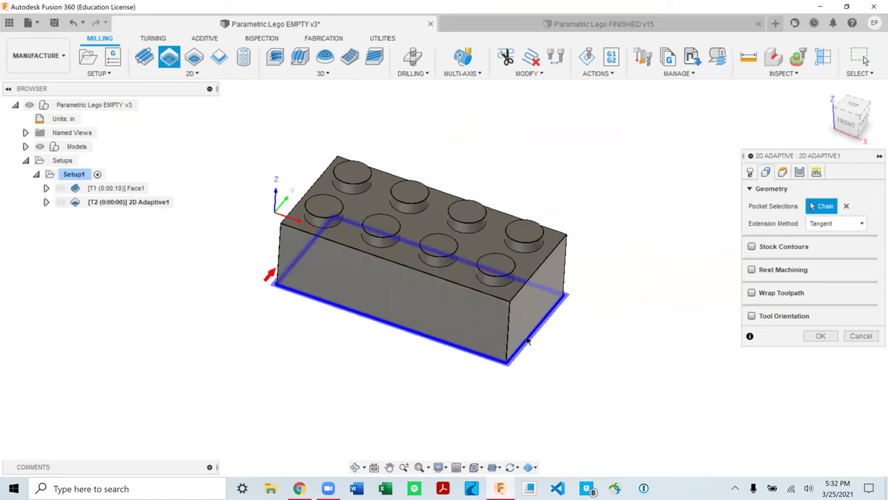
scroll(526, 341, up, 6)
scroll(491, 388, down, 2)
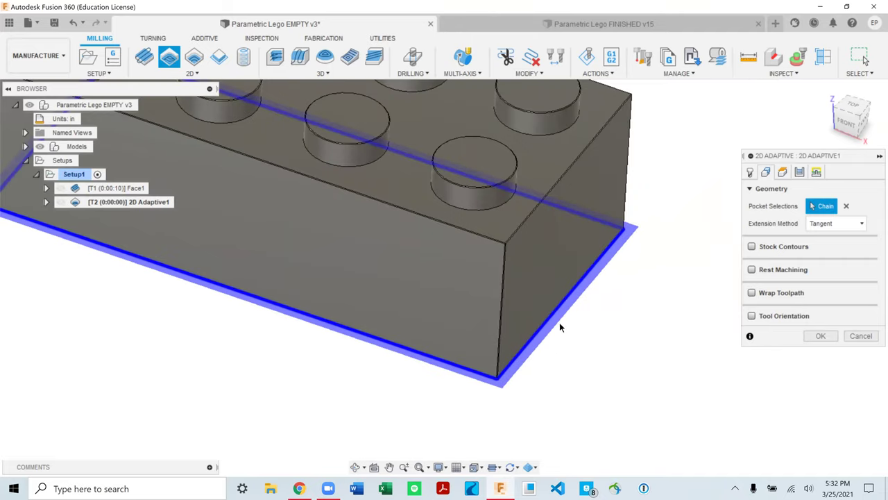
scroll(560, 326, down, 3)
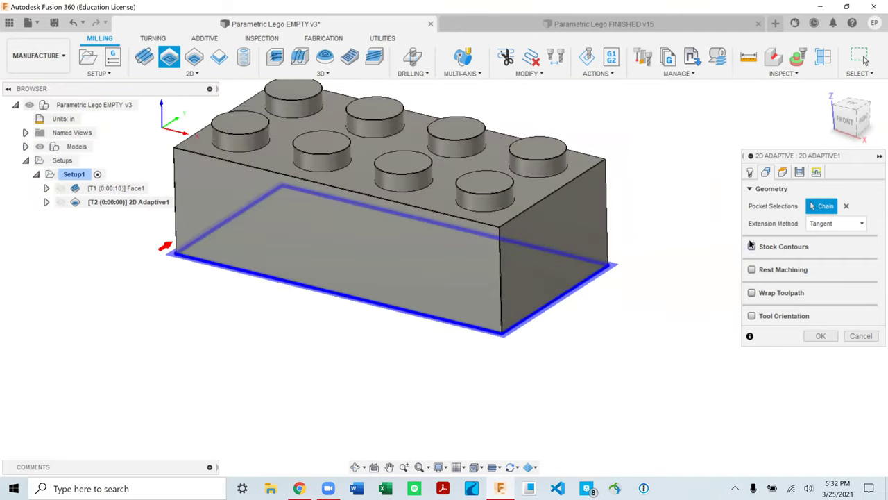
Step: Enable Stock Contours for the 2D Adaptive operation and compare the stock outline with the brick from above
click(751, 248)
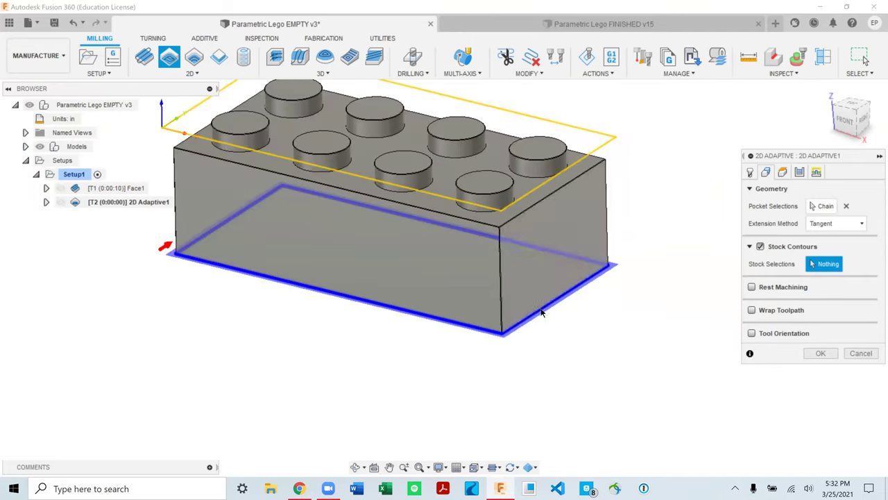
shift+middle_drag(541, 311, 620, 232)
click(854, 105)
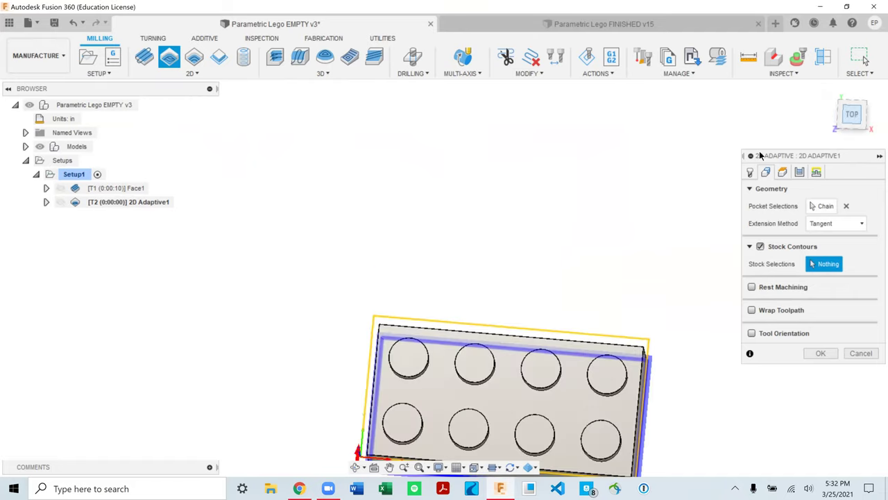
scroll(616, 279, up, 5)
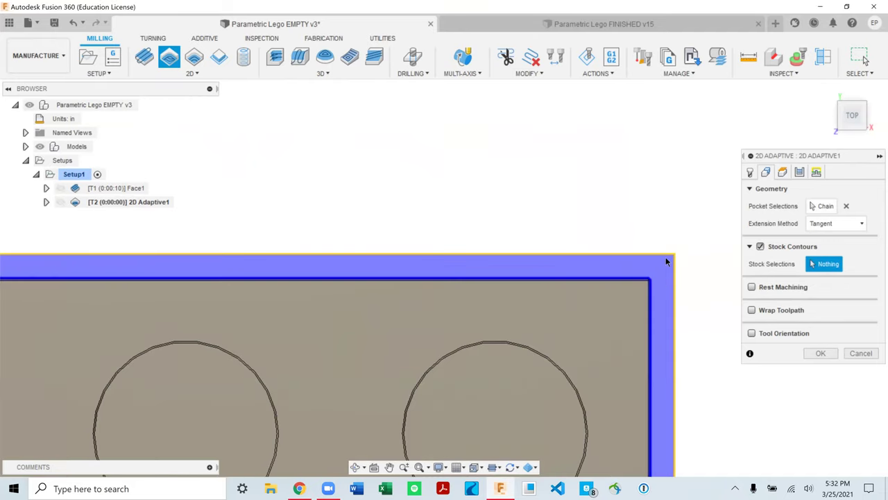
scroll(652, 217, down, 5)
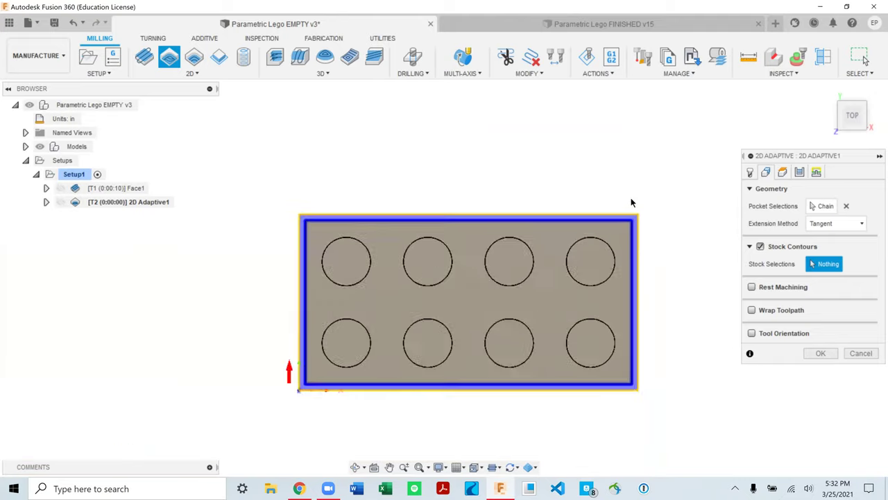
scroll(644, 217, up, 3)
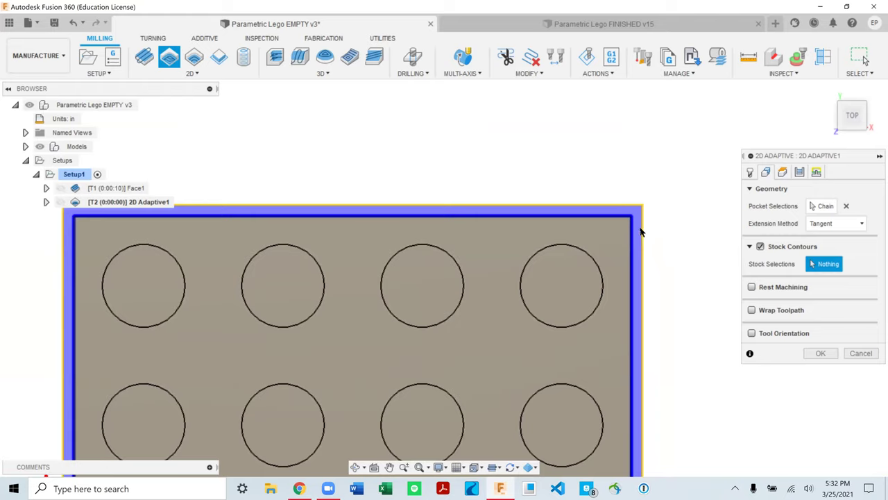
scroll(641, 233, down, 5)
scroll(570, 198, up, 2)
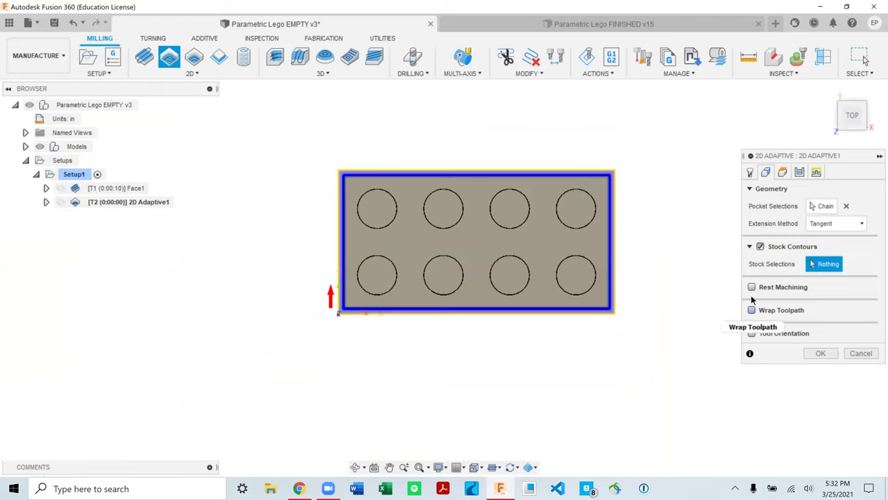
Step: Set the 2D Adaptive bottom height to be measured from Model bottom, viewing the brick from the front
click(782, 172)
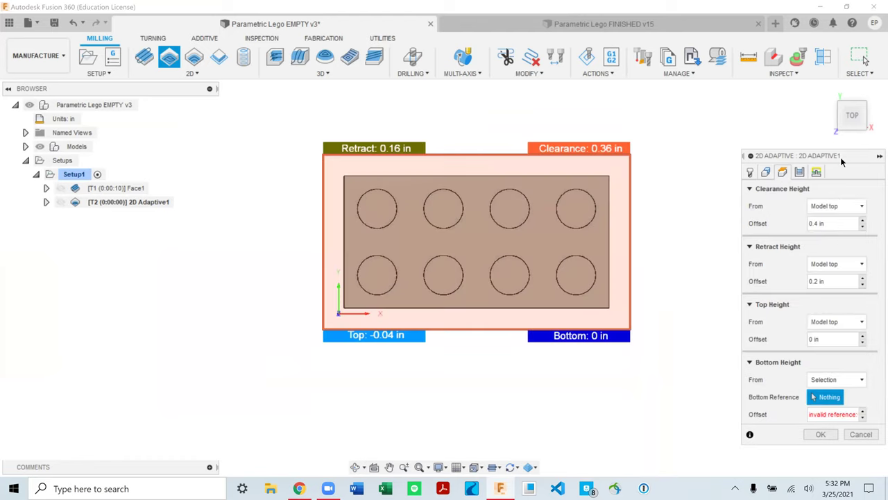
shift+middle_drag(677, 238, 822, 136)
click(850, 122)
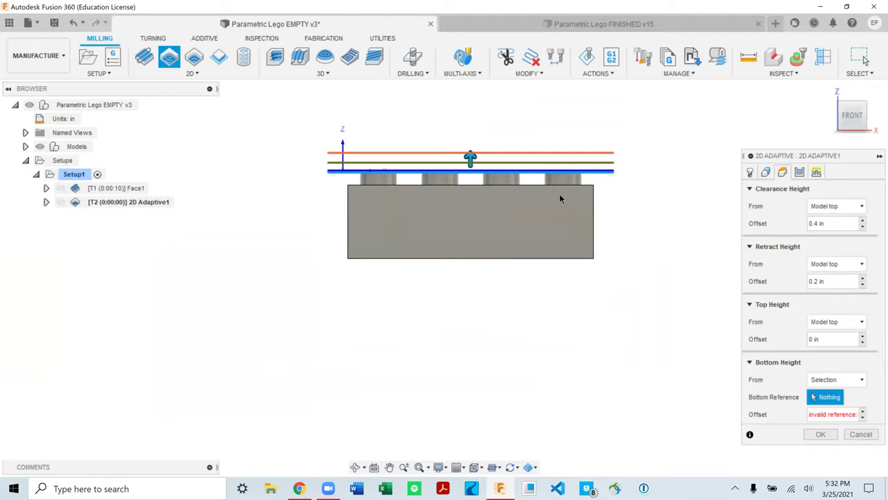
scroll(545, 184, up, 2)
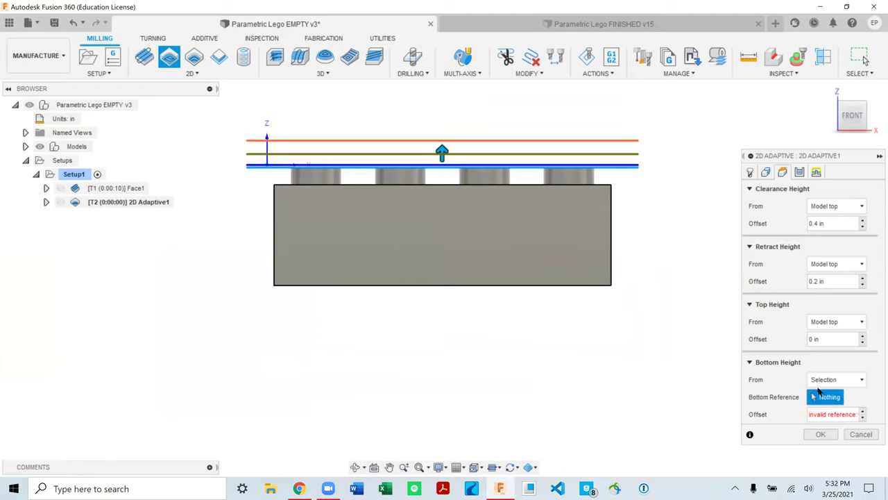
click(819, 379)
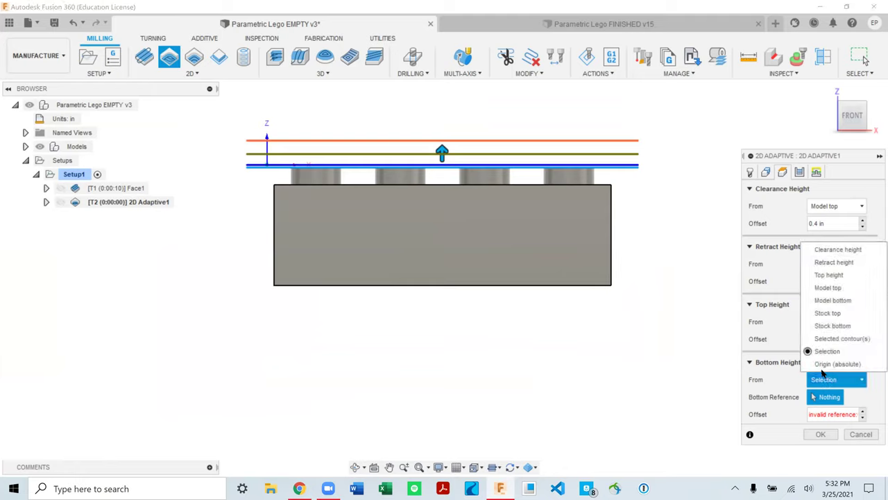
click(831, 301)
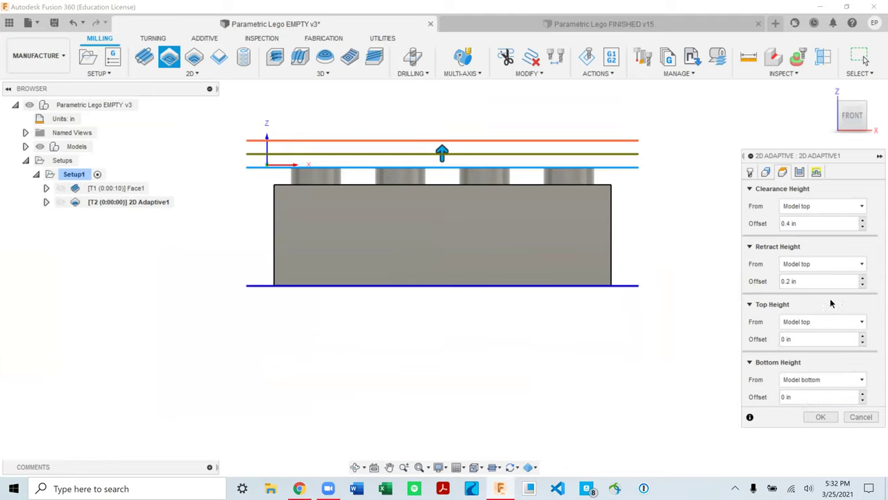
Step: Set the bottom height offset to -.01 in and check the bottom plane against the brick's lower edge
scroll(588, 285, up, 3)
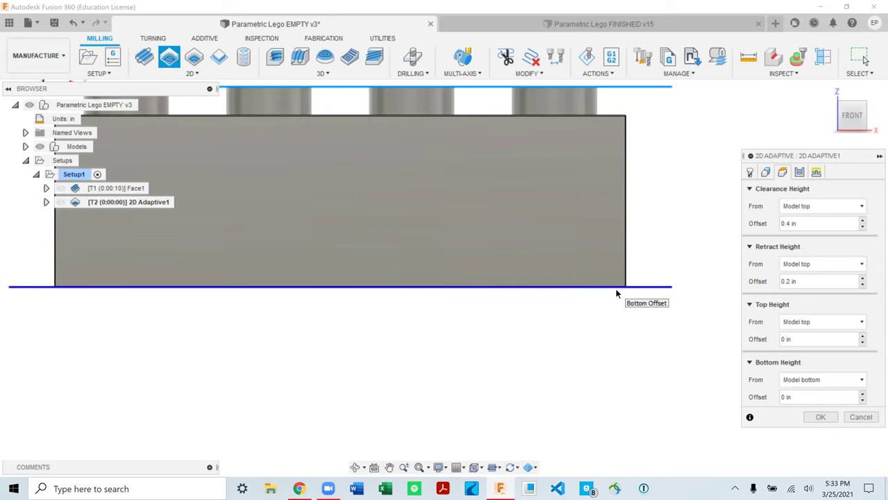
scroll(608, 285, down, 3)
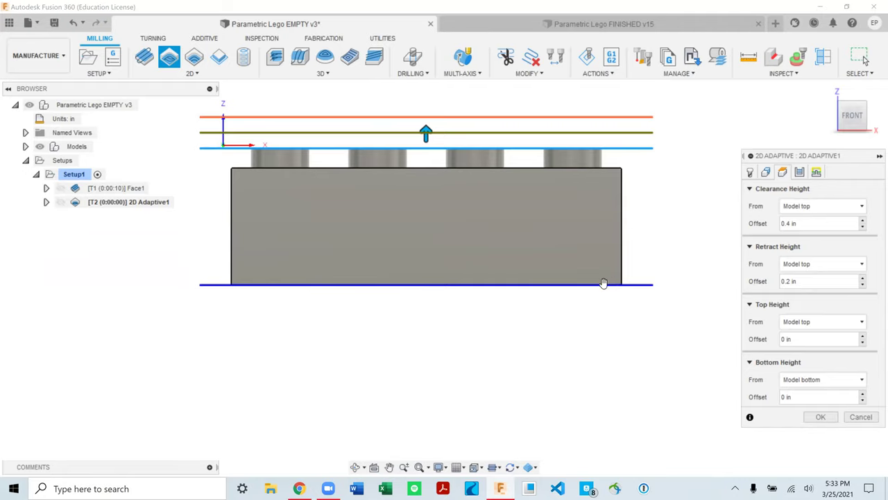
click(791, 397)
text(-.01)
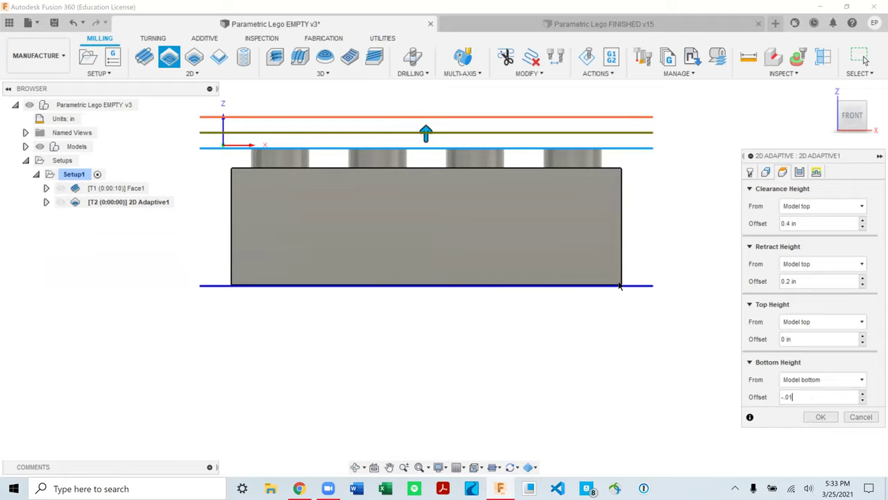
scroll(621, 290, up, 5)
scroll(622, 291, up, 2)
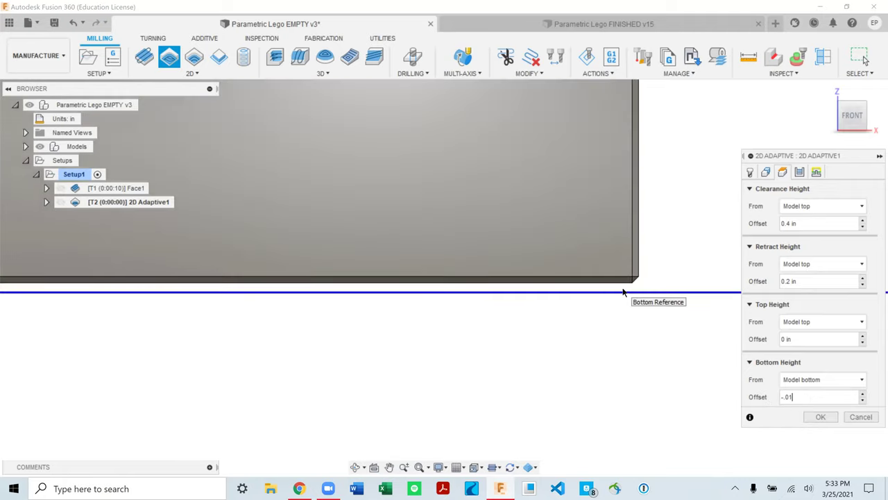
scroll(636, 311, down, 5)
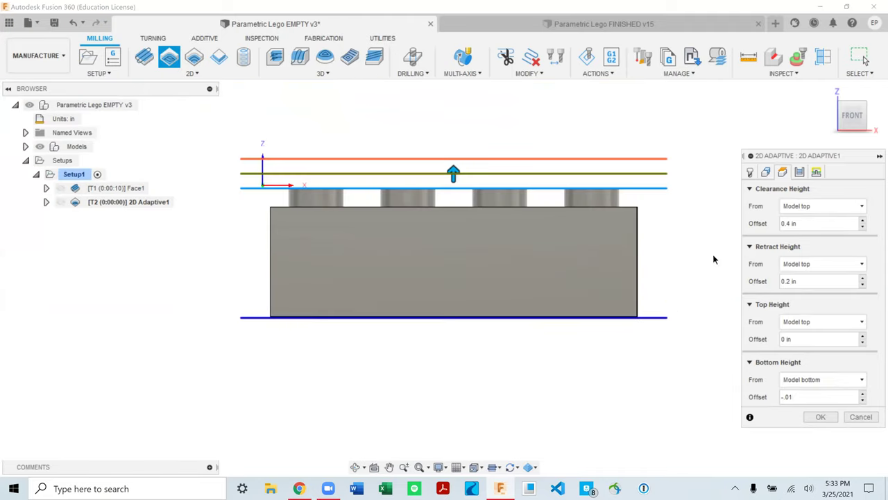
Step: Set the Radial Stock to Leave to .005 in in the 2D Adaptive pass settings
click(799, 174)
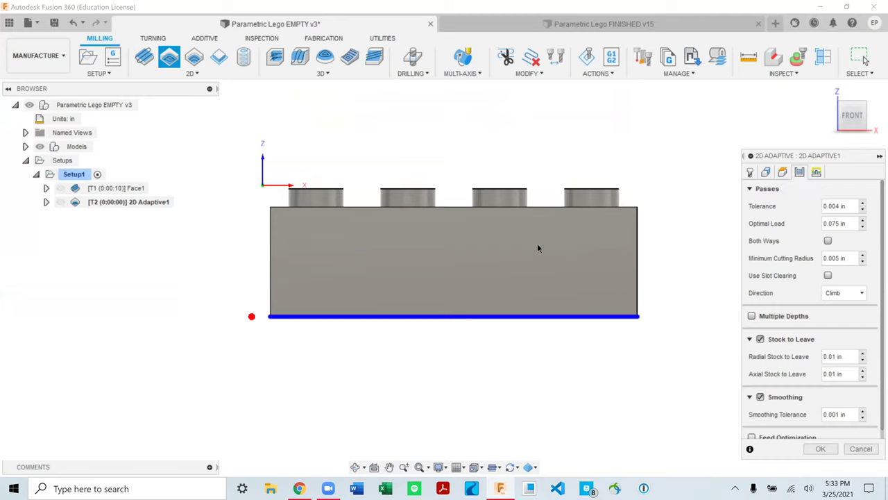
shift+middle_drag(537, 245, 654, 260)
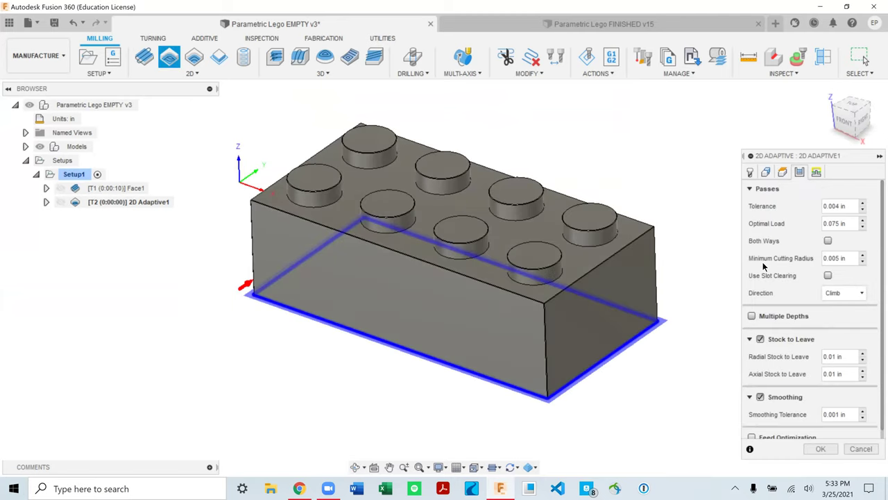
scroll(756, 261, down, 1)
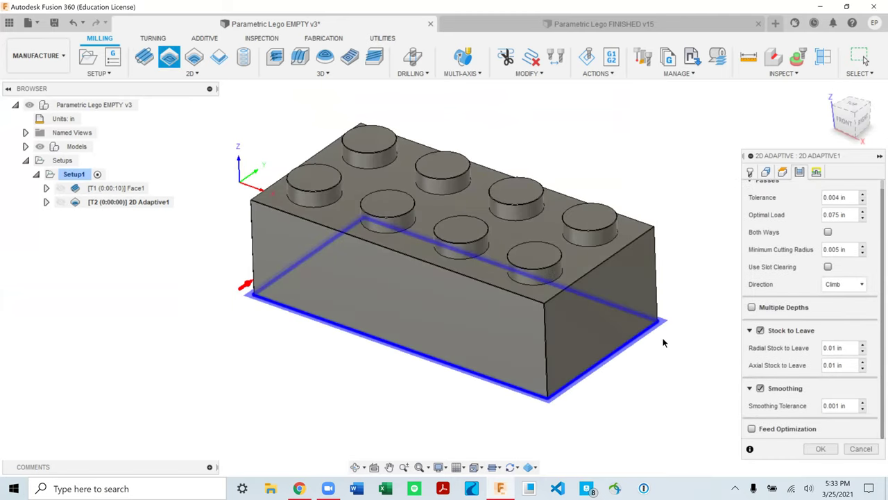
scroll(653, 334, down, 1)
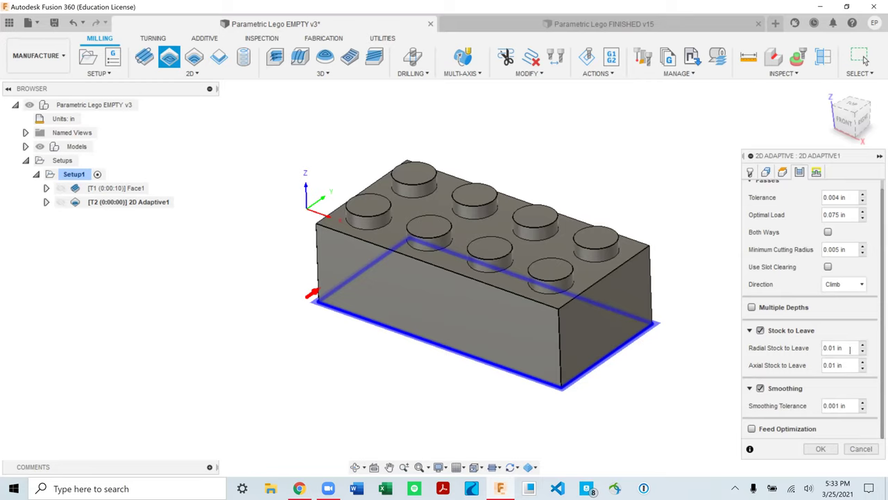
mouse_move(850, 349)
scroll(404, 337, down, 2)
scroll(583, 349, up, 2)
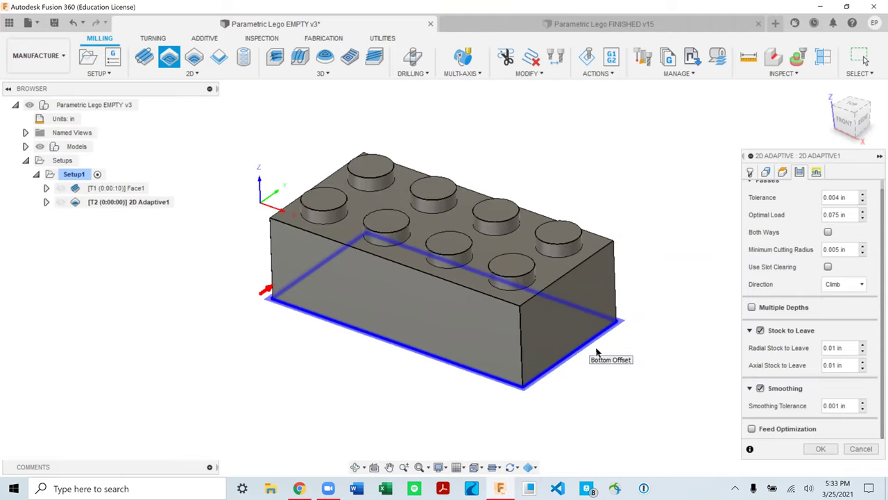
drag(842, 348, 810, 344)
text(005)
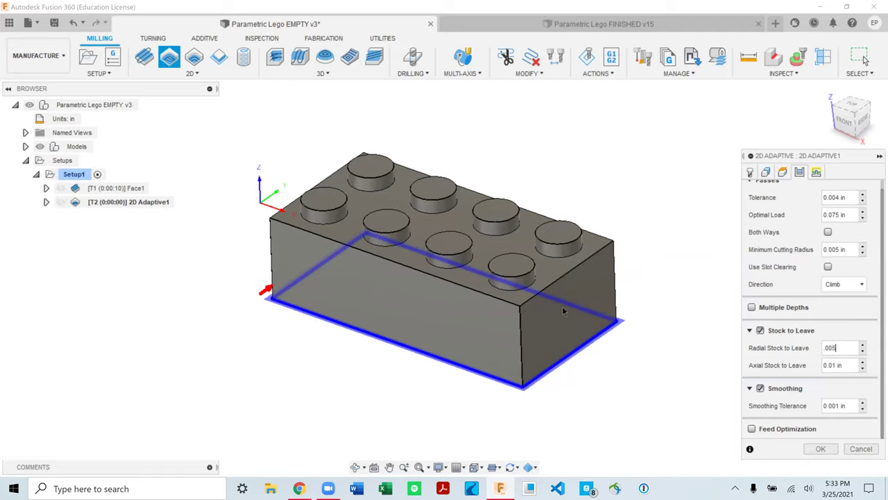
Step: Check the bottom height offset with the brick viewed from the right side, and set the Axial Stock to Leave to 0
shift+middle_drag(674, 396, 629, 387)
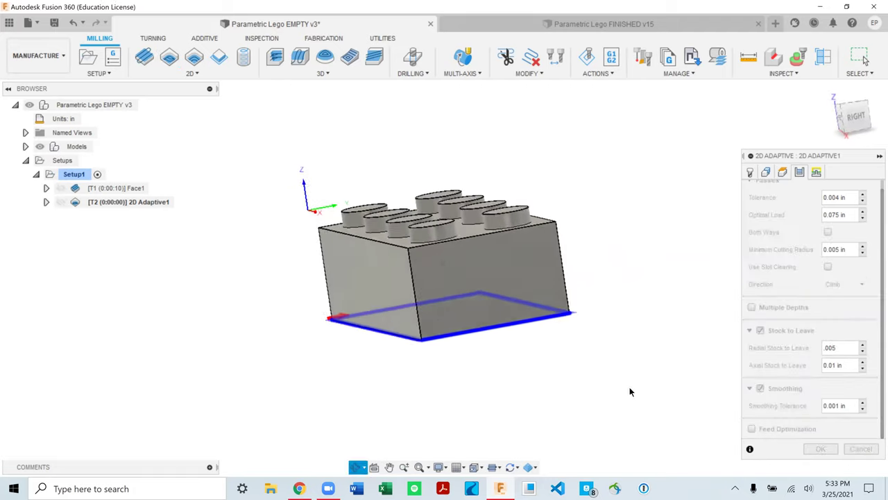
click(859, 130)
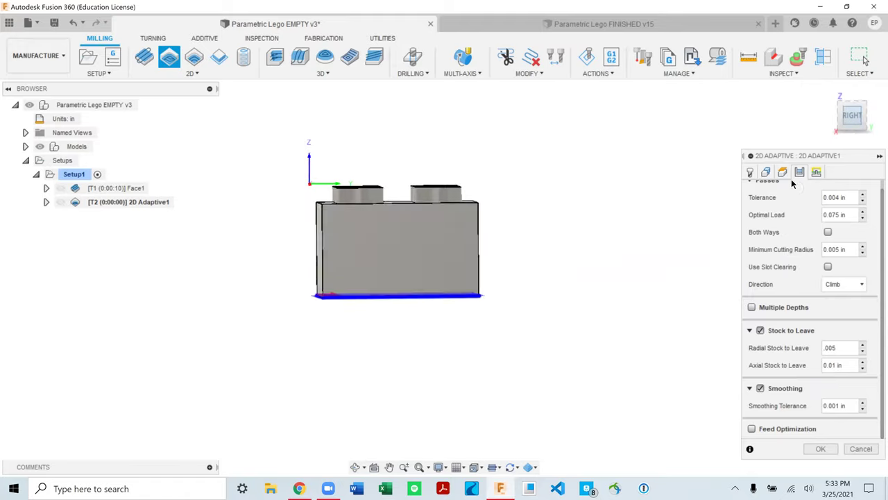
click(765, 171)
drag(795, 396, 772, 396)
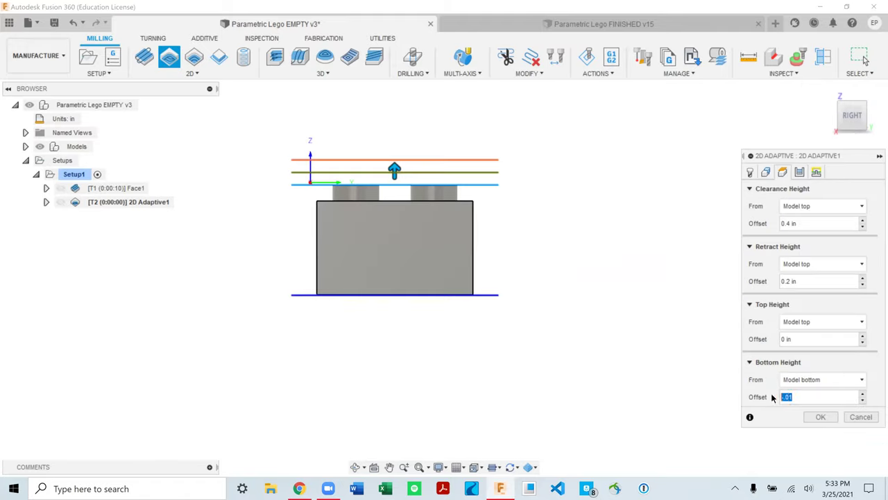
click(800, 172)
drag(841, 373, 791, 371)
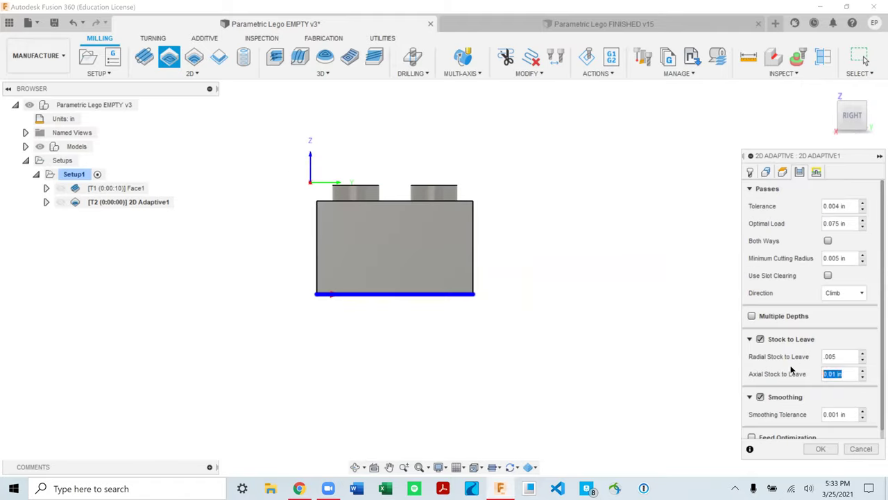
text(0)
scroll(394, 289, up, 3)
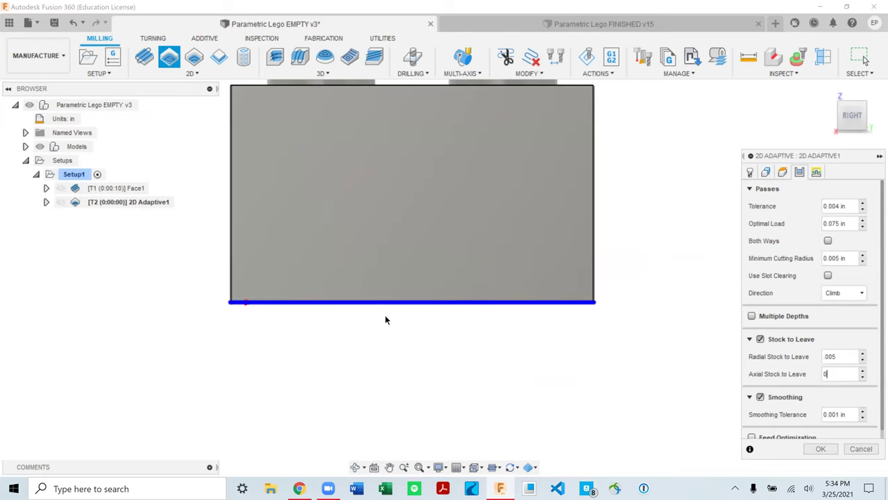
scroll(407, 351, down, 2)
shift+middle_drag(428, 351, 499, 388)
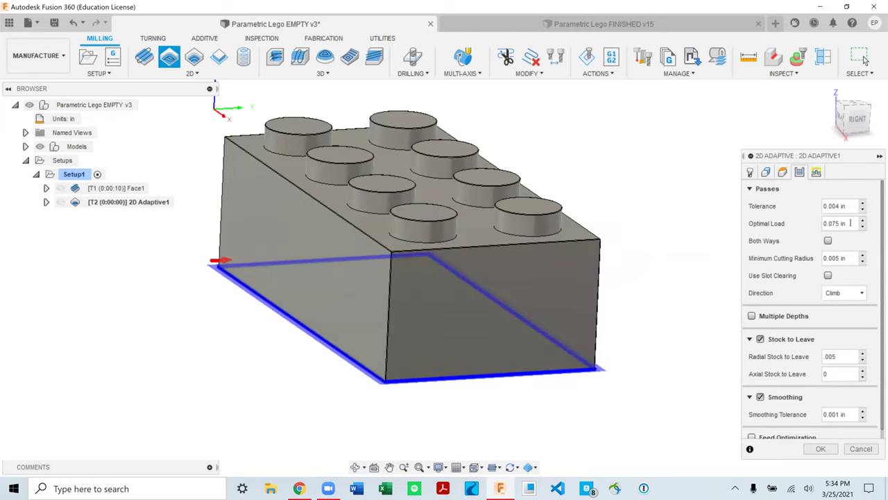
Step: Set the Optimal Load of the 2D Adaptive passes to .03 in
drag(851, 223, 817, 223)
shift+middle_drag(532, 344, 509, 364)
scroll(669, 310, down, 1)
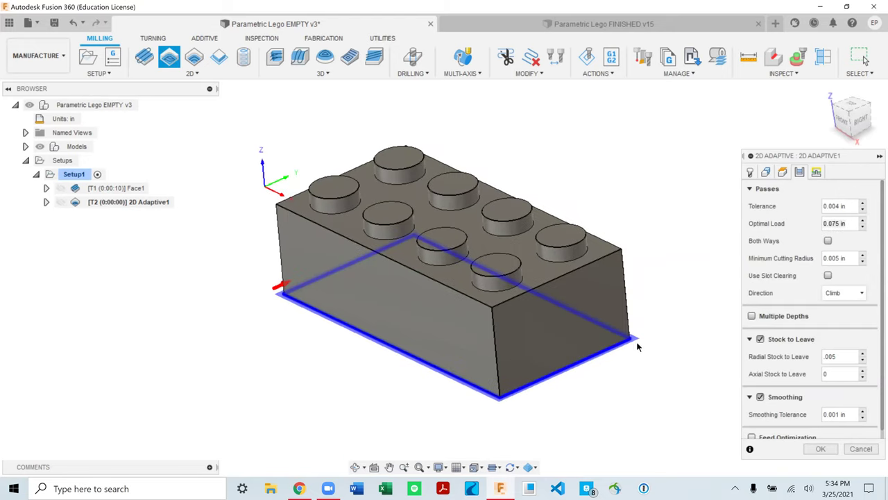
shift+middle_drag(551, 421, 538, 436)
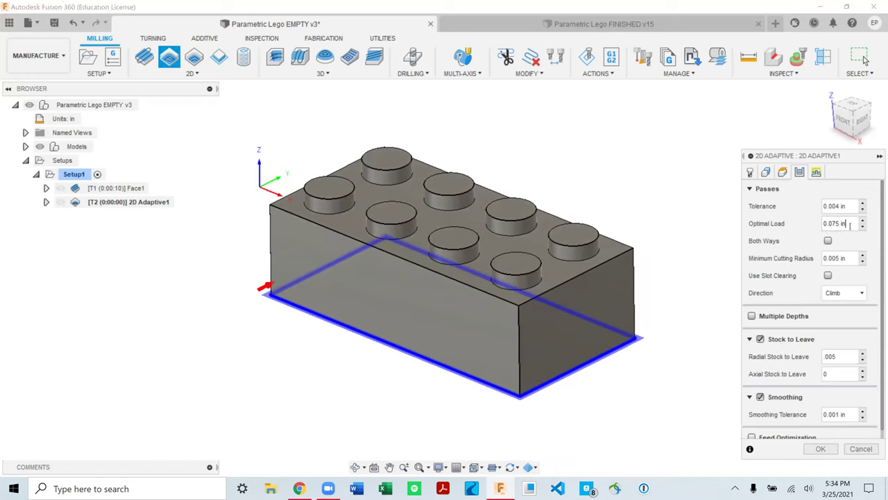
click(829, 224)
text(.03)
shift+middle_drag(428, 292, 444, 308)
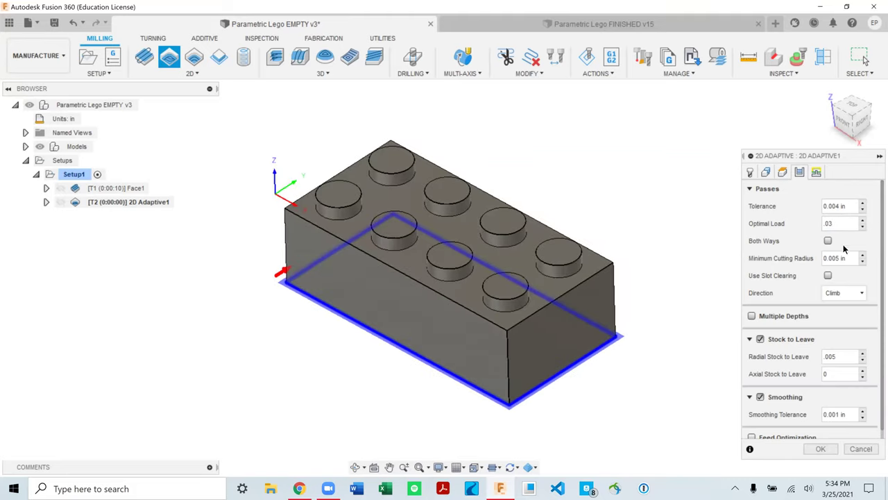
click(824, 223)
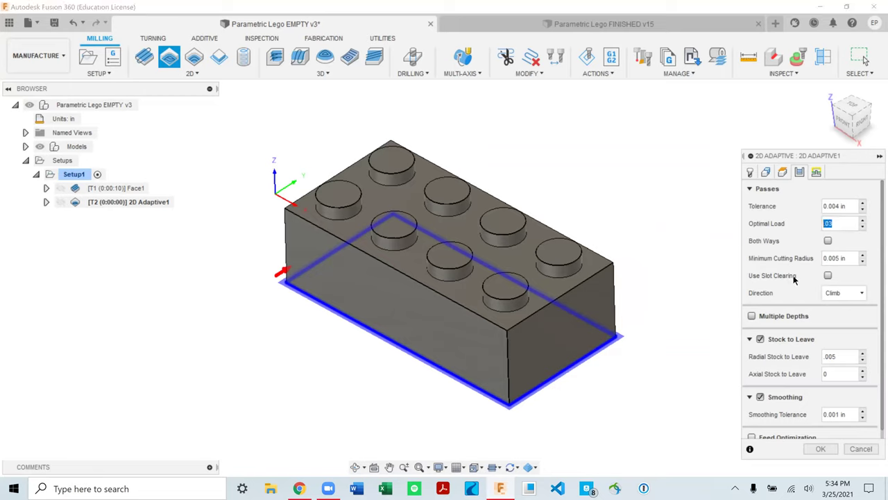
Step: Examine the Smoothing Tolerance setting together with the brick's outline and corner viewed from above
scroll(787, 280, down, 1)
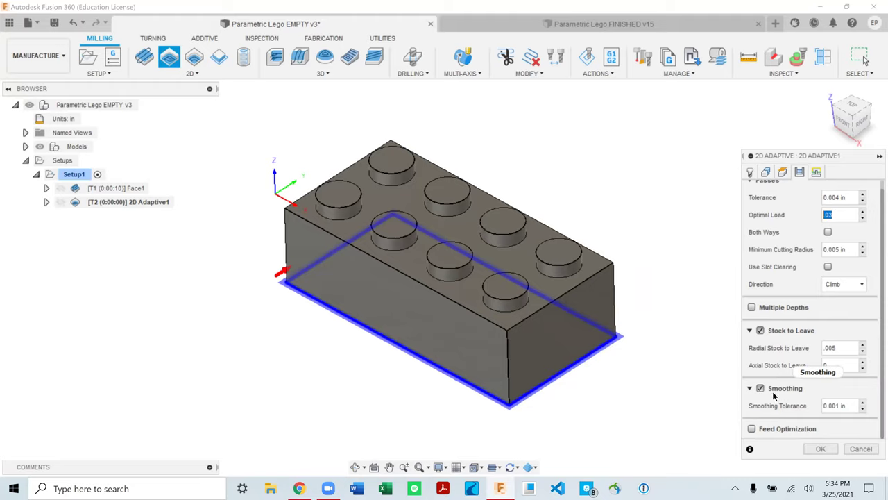
click(855, 405)
scroll(604, 347, up, 3)
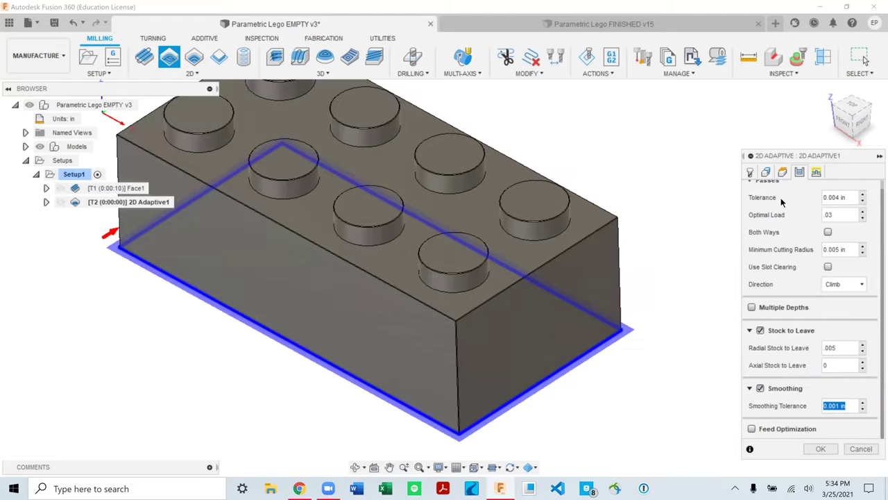
click(852, 104)
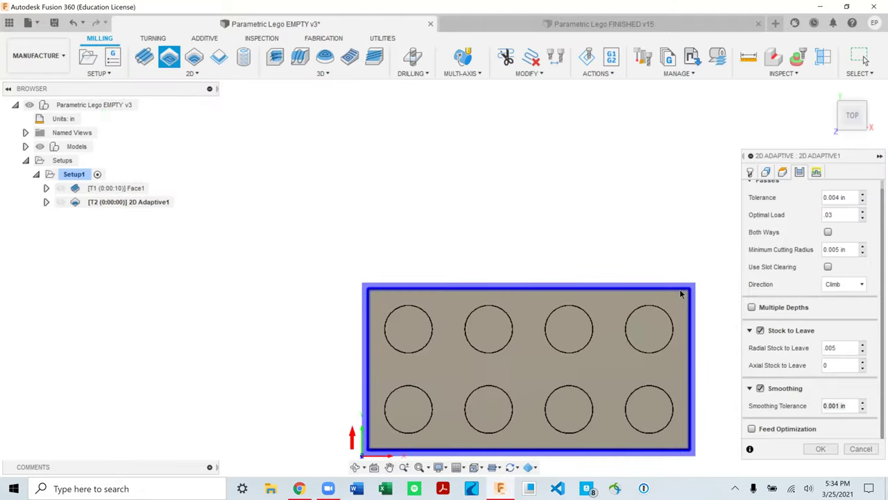
scroll(684, 299, up, 4)
scroll(440, 159, down, 2)
scroll(431, 182, down, 1)
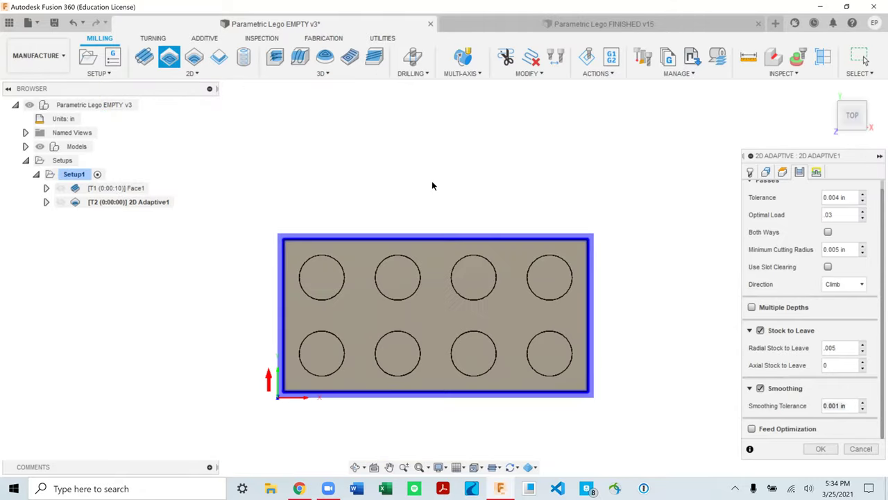
scroll(592, 225, up, 4)
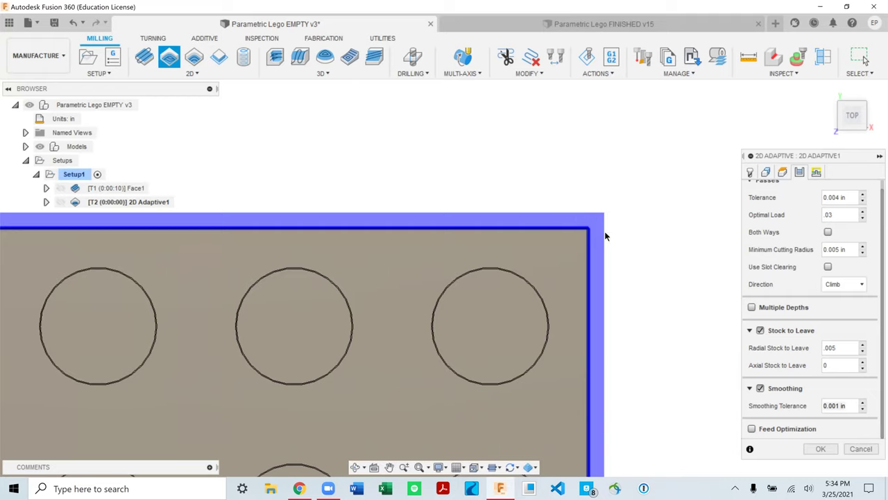
click(843, 405)
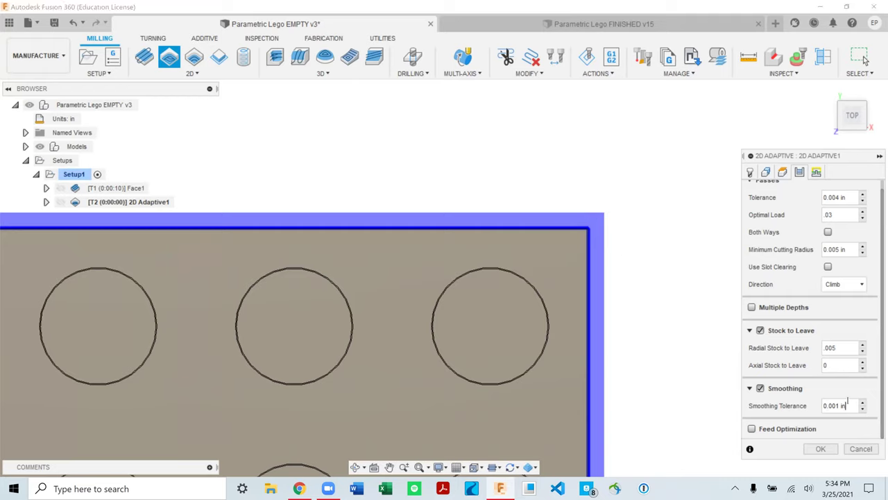
drag(845, 405, 797, 412)
scroll(589, 194, down, 4)
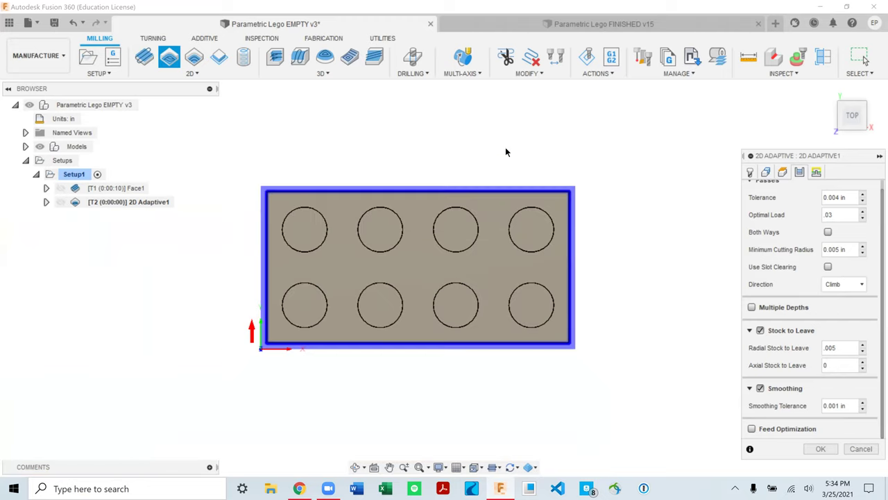
Step: Set the 2D Adaptive pass Tolerance to .002 in and compare it with the Radial Stock to Leave
shift+middle_drag(444, 367, 428, 303)
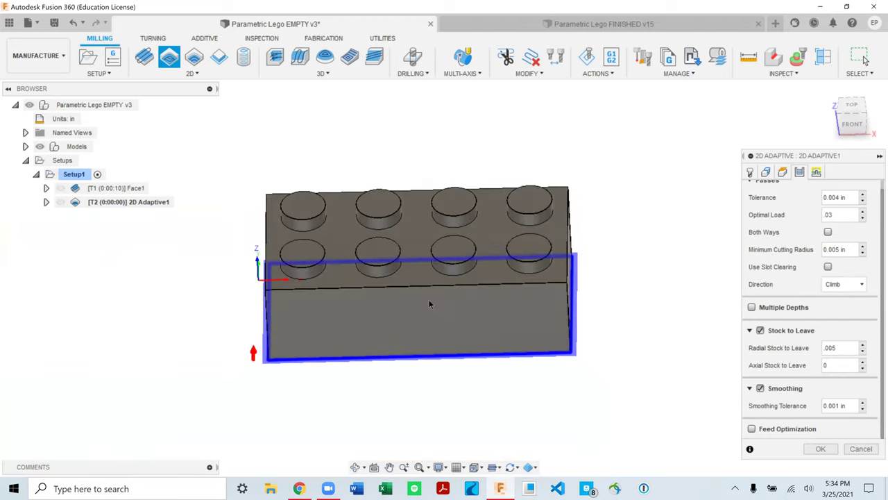
shift+middle_drag(368, 341, 526, 311)
scroll(505, 395, down, 1)
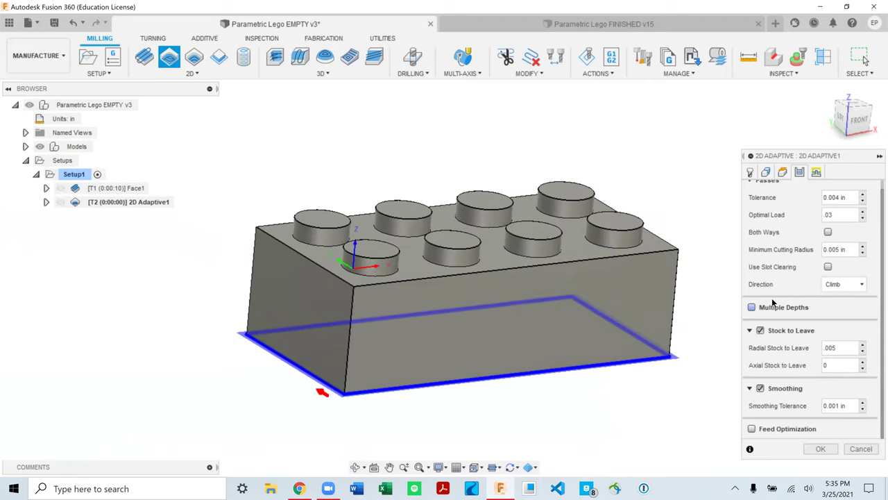
scroll(800, 306, up, 1)
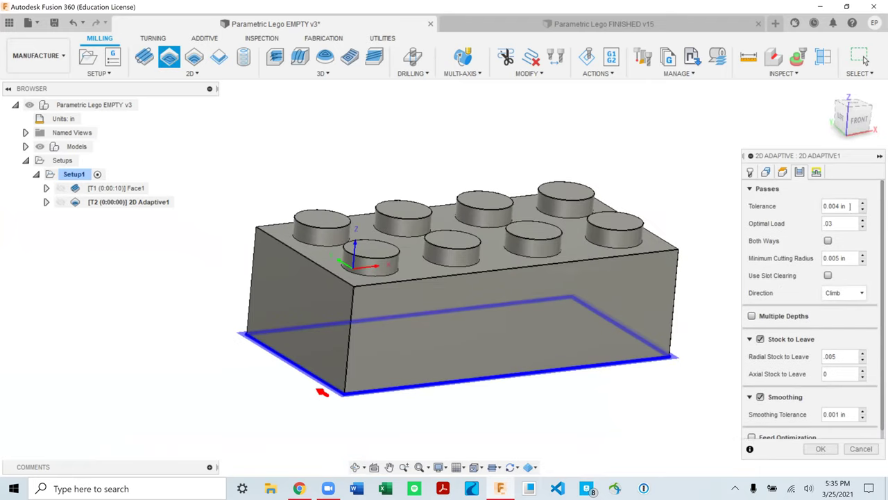
click(832, 206)
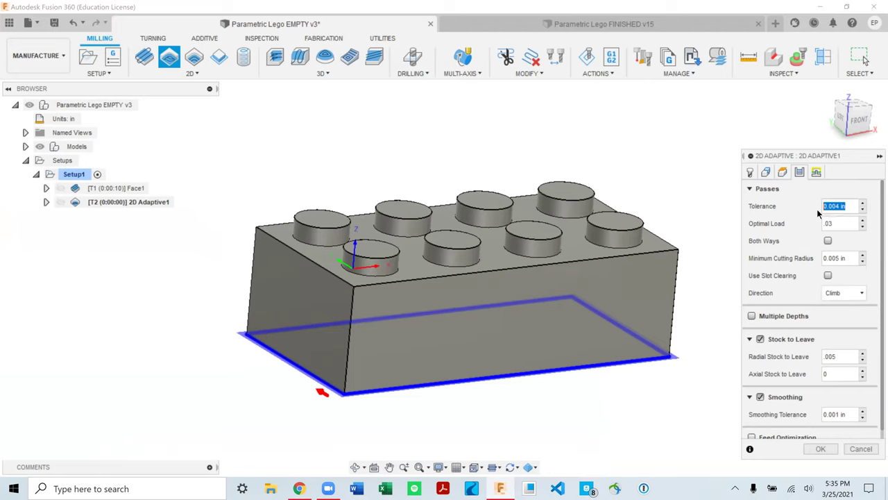
key(BackSpace)
mouse_move(704, 289)
shift+middle_down()
mouse_move(691, 281)
mouse_move(698, 271)
mouse_move(703, 283)
shift+middle_up()
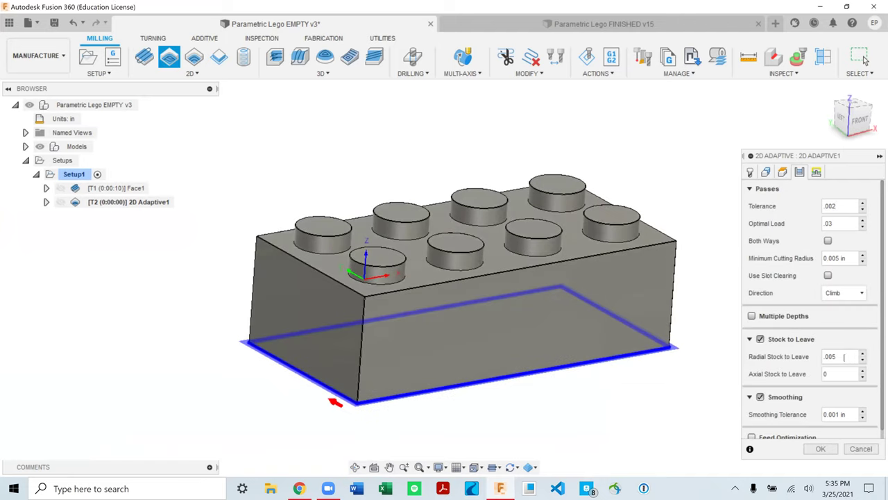
drag(843, 357, 819, 355)
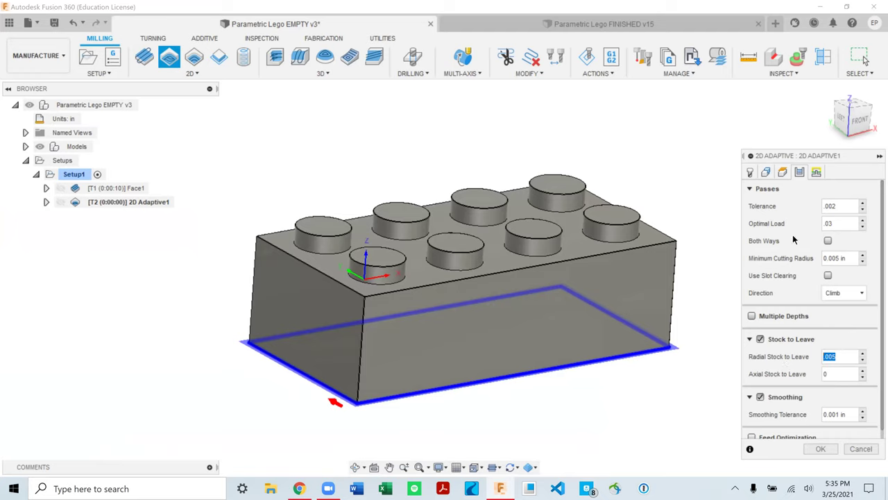
drag(839, 206, 809, 206)
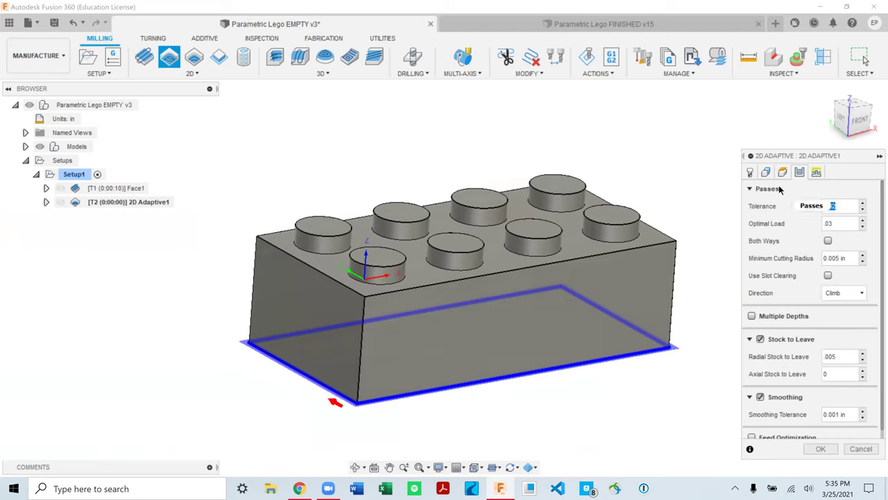
Step: Examine the 2D Adaptive linking settings, including the Stay-Down Level choices, the No-Engagement Feedrate, the leads and the ramp parameters
click(815, 172)
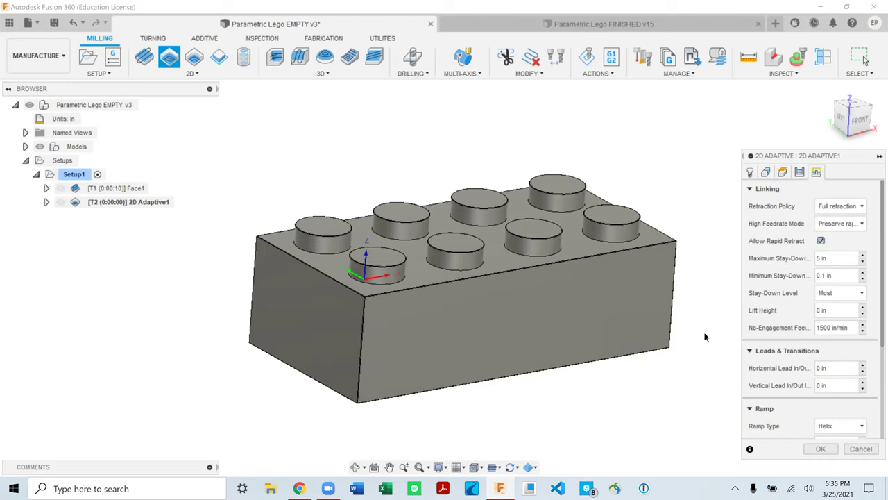
click(828, 294)
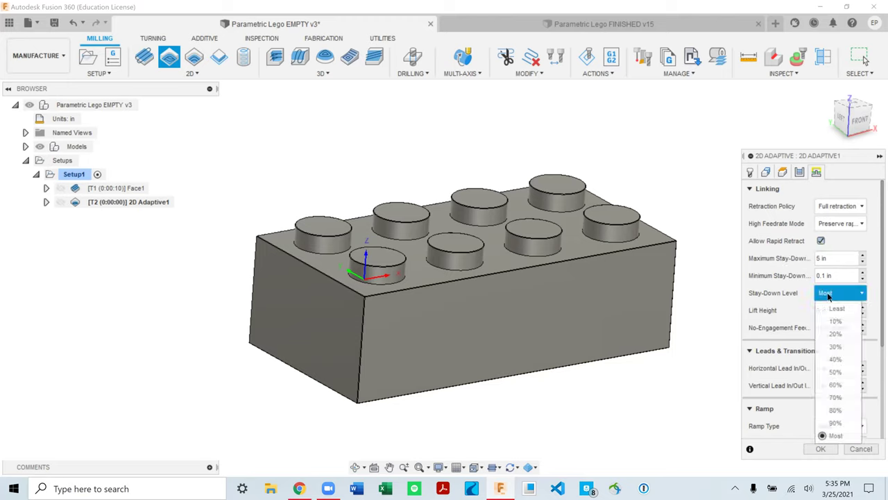
click(798, 298)
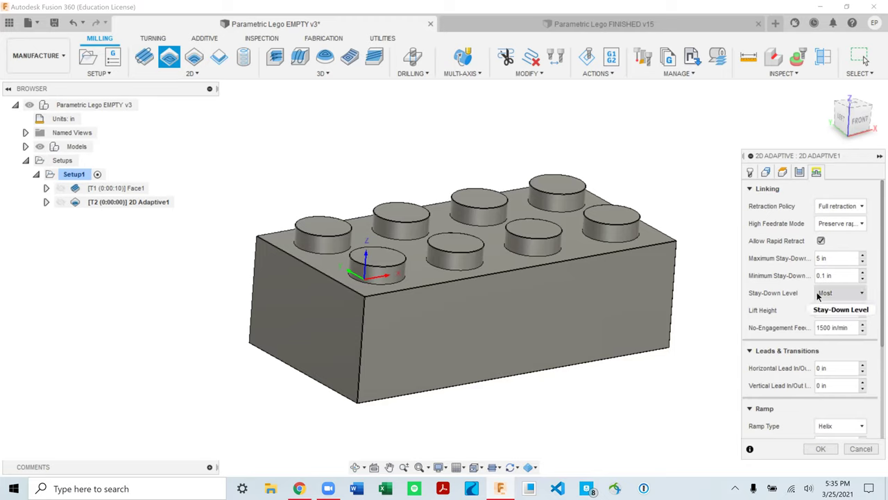
click(837, 297)
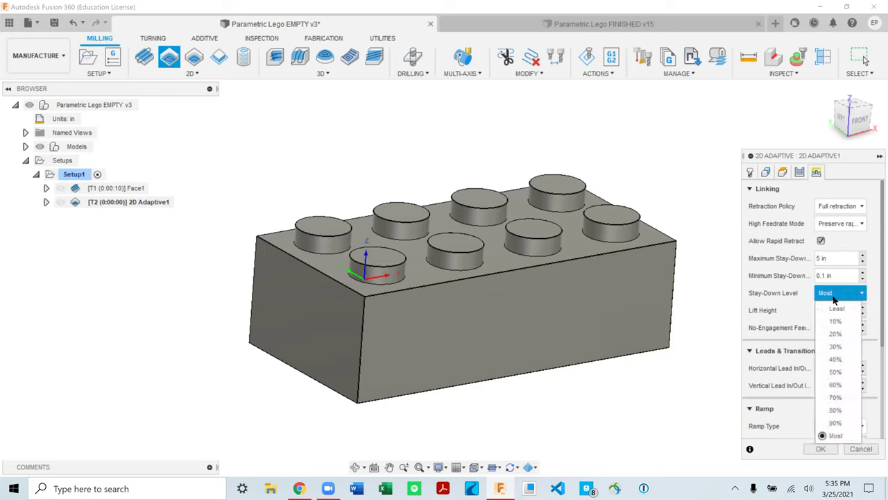
click(785, 278)
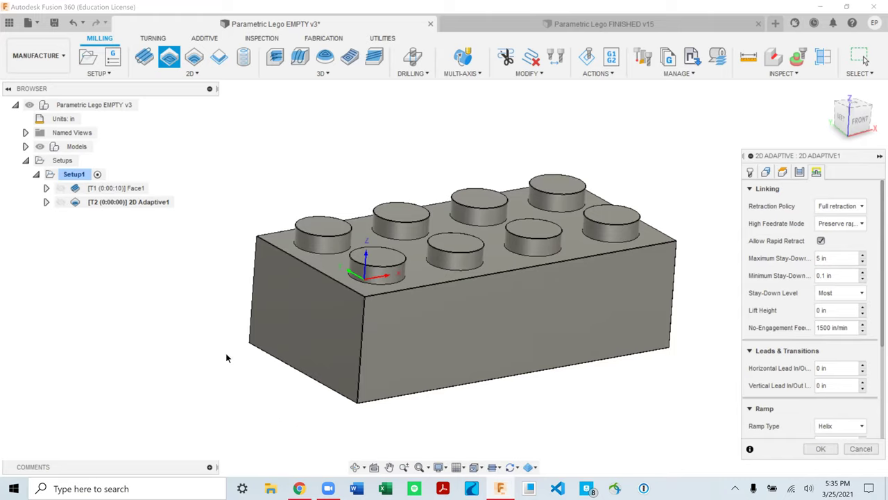
click(840, 292)
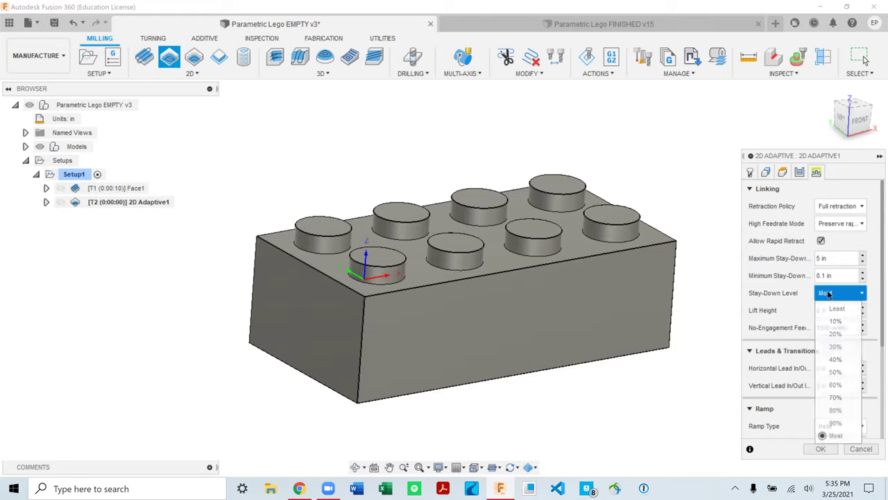
click(770, 308)
scroll(761, 320, down, 3)
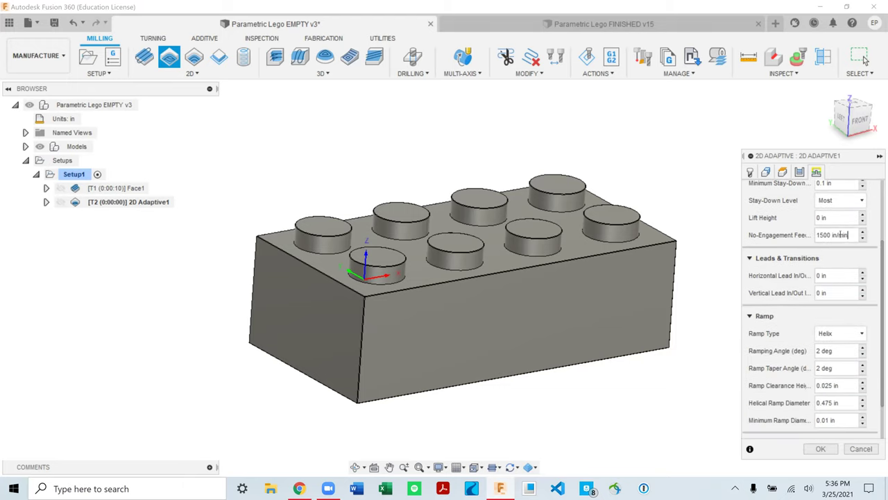
drag(840, 236, 782, 236)
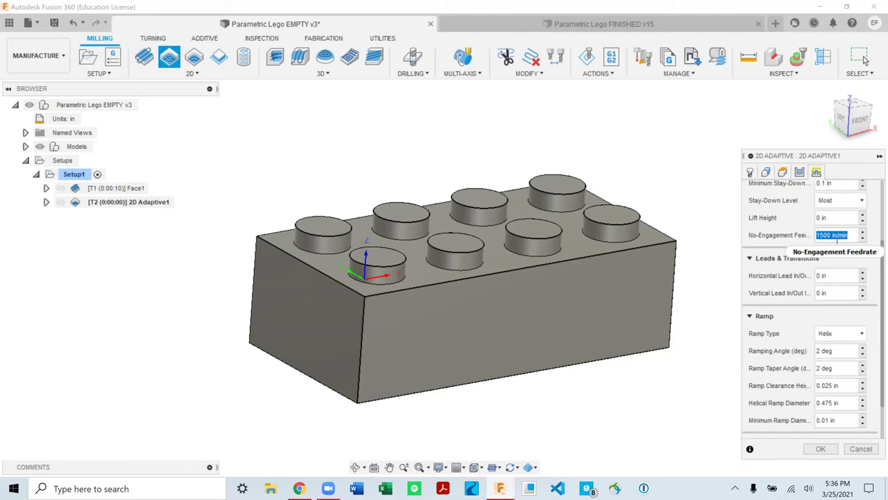
scroll(770, 250, up, 2)
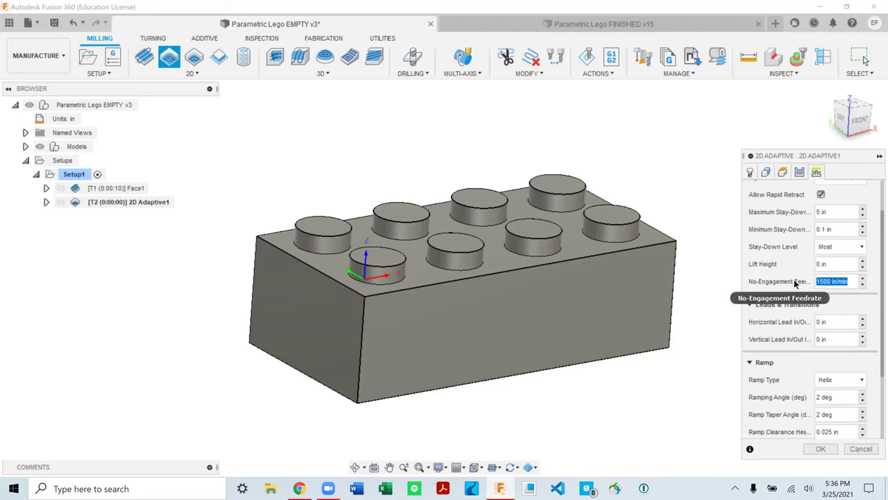
click(852, 281)
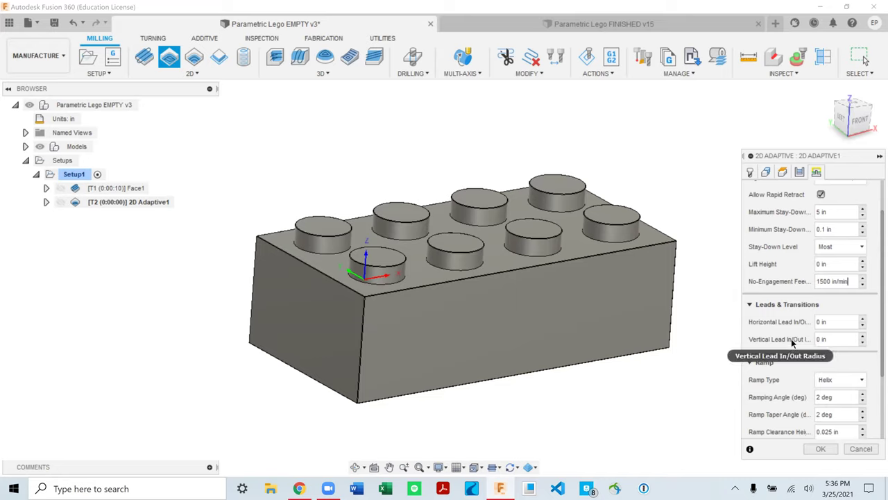
scroll(791, 339, down, 2)
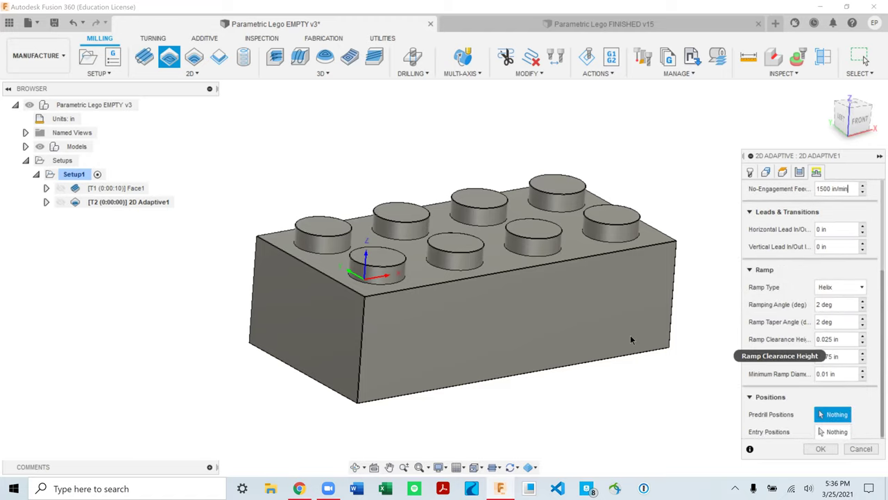
Step: Try the Predrill and Plunge ramp types for the 2D Adaptive linking, and return the Ramp Type to Helix
scroll(611, 344, down, 2)
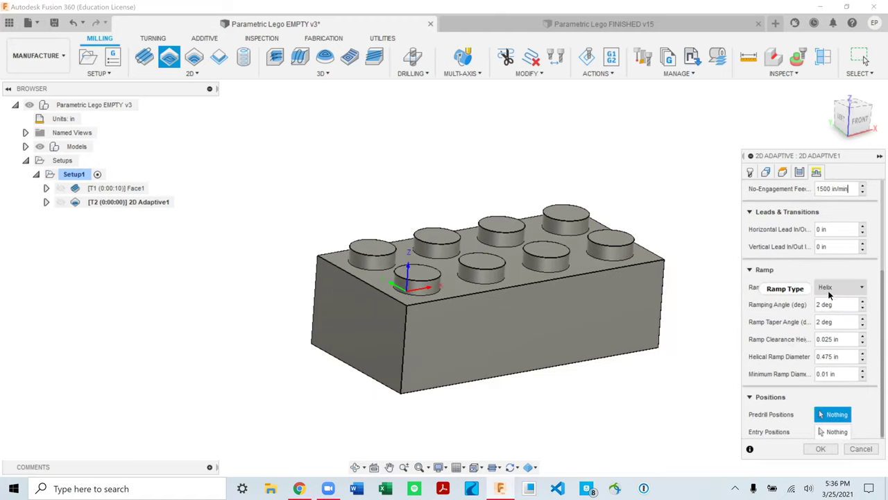
shift+middle_drag(631, 374, 612, 378)
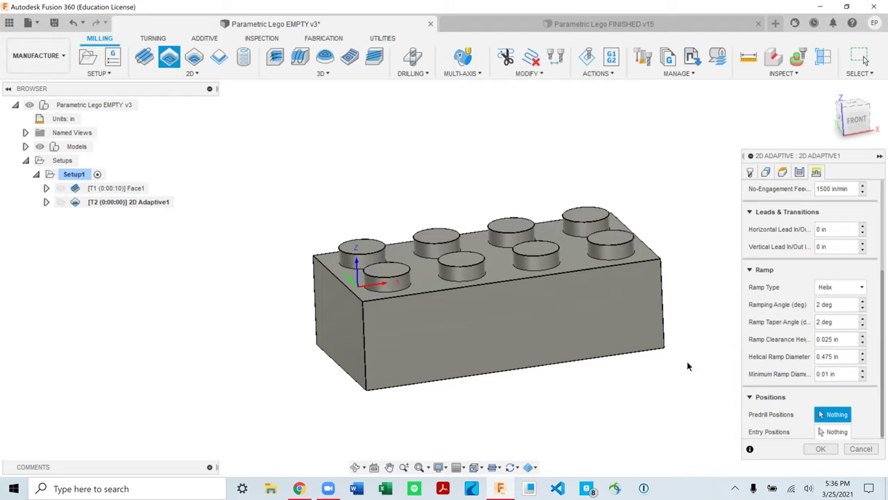
click(827, 288)
click(827, 287)
click(841, 284)
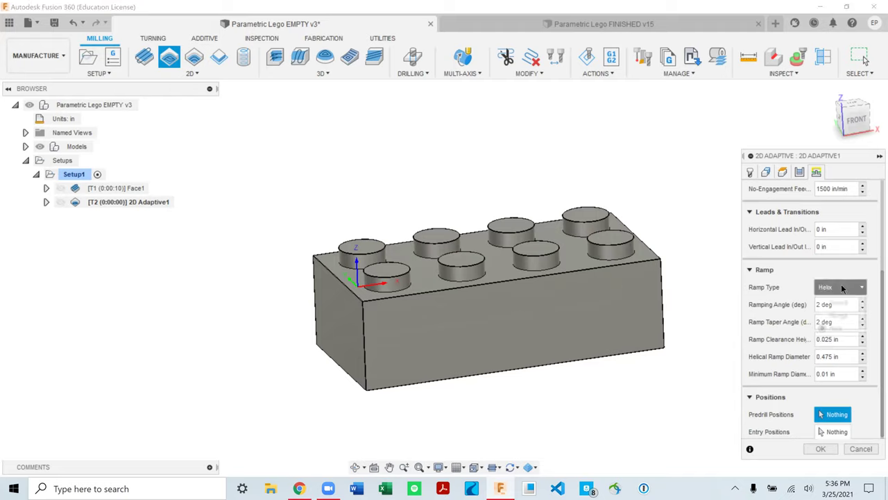
click(839, 306)
click(836, 370)
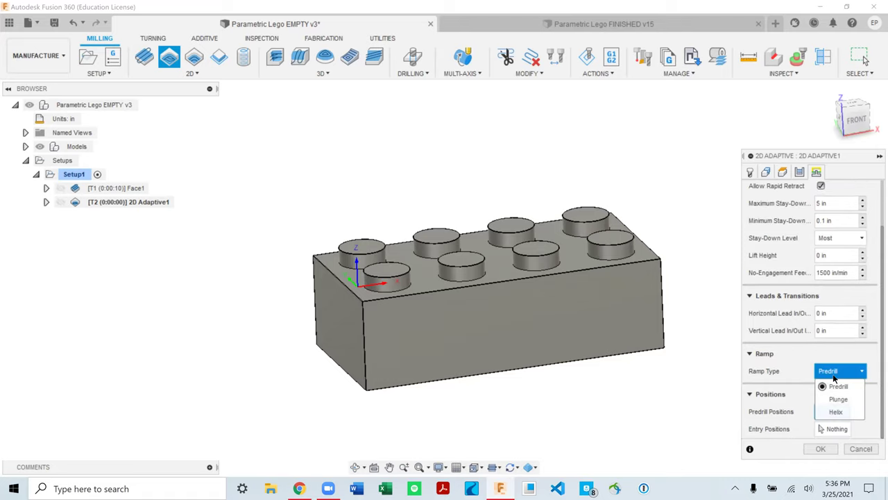
click(836, 399)
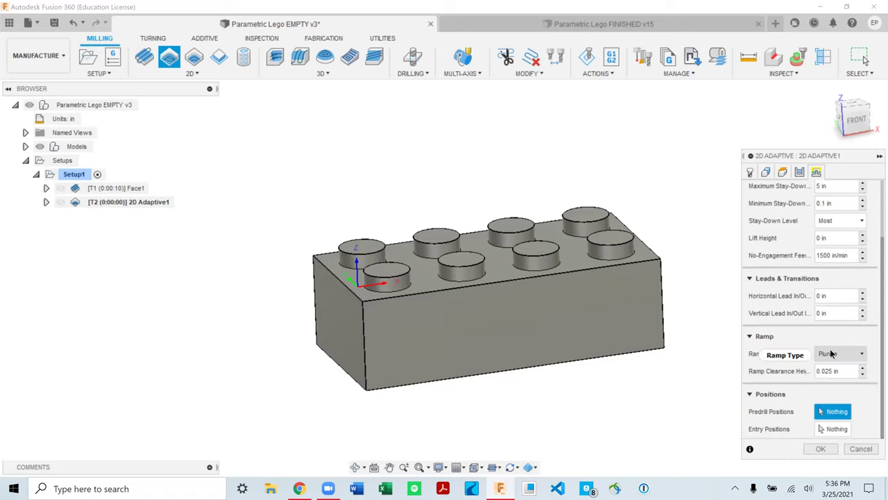
click(829, 354)
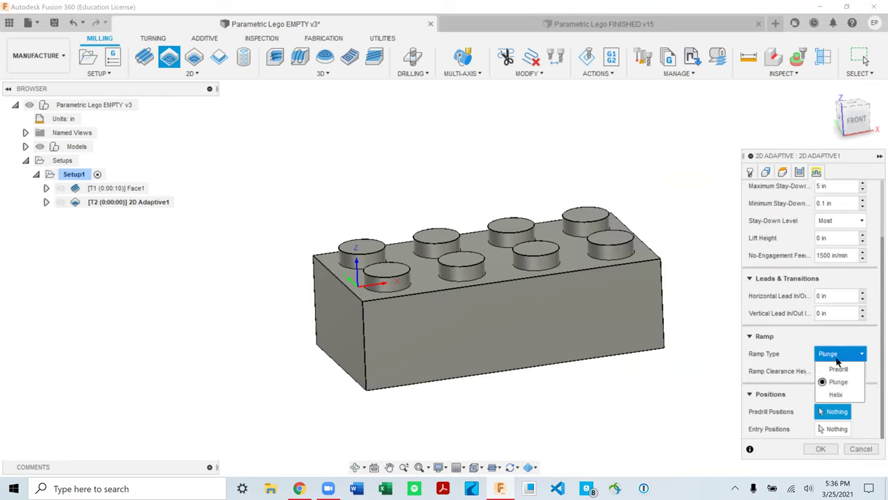
click(836, 394)
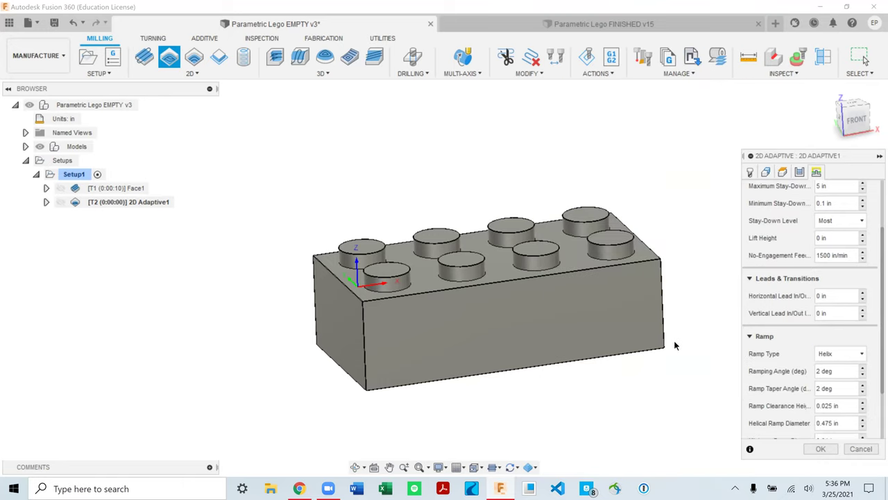
Step: Accept the 2D Adaptive settings to generate the toolpath around the brick, and view it from the top
scroll(777, 360, down, 2)
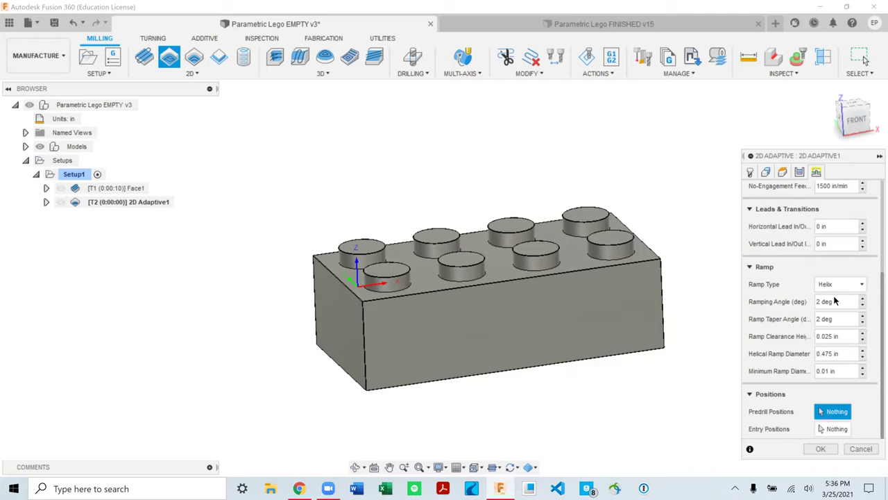
click(820, 449)
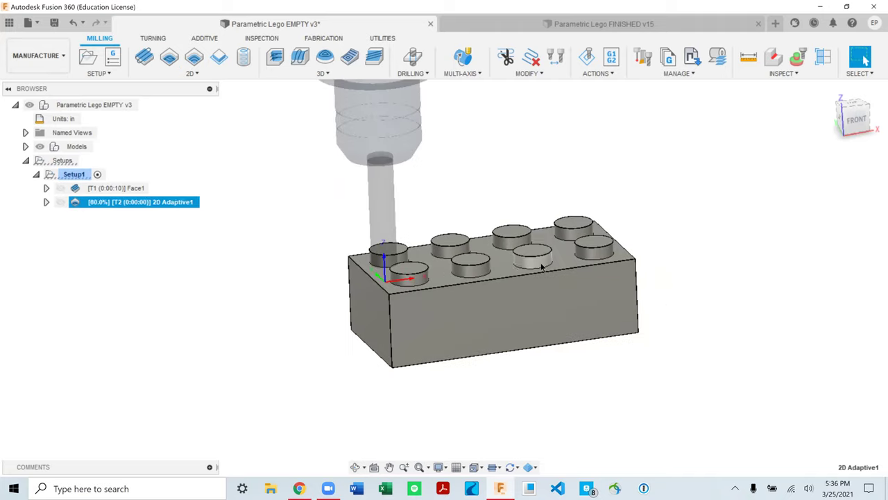
scroll(401, 343, up, 2)
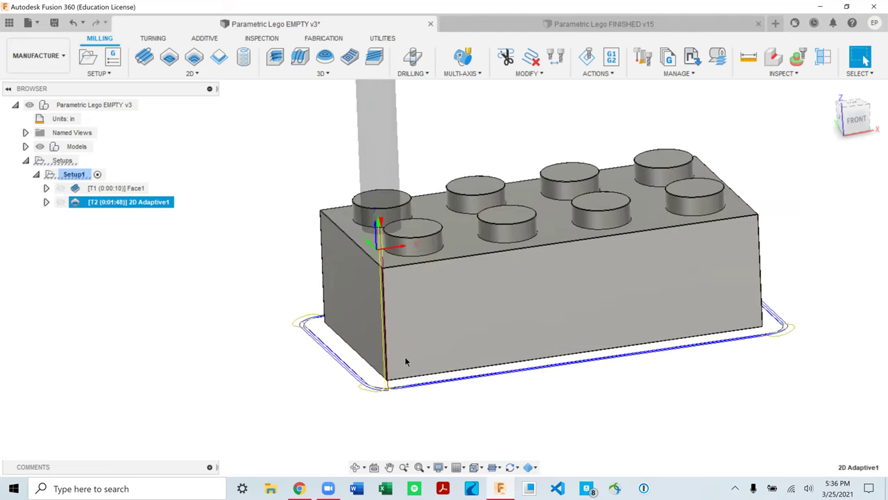
shift+middle_drag(347, 386, 347, 455)
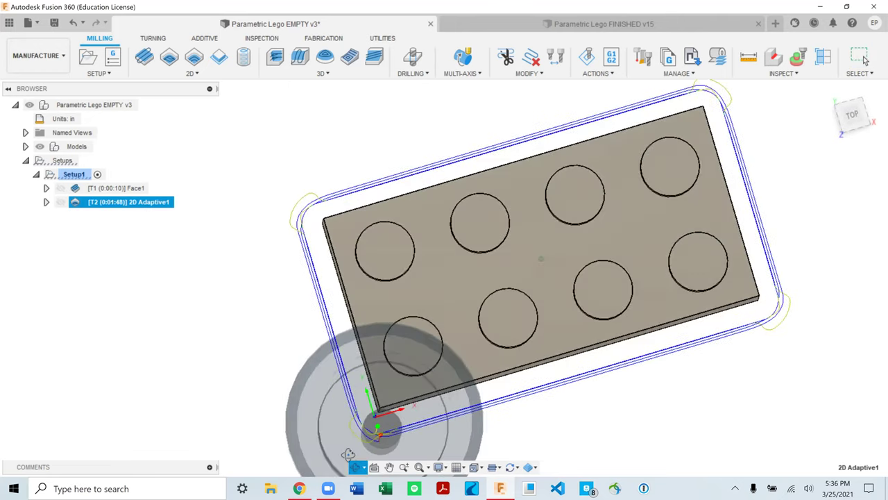
click(853, 120)
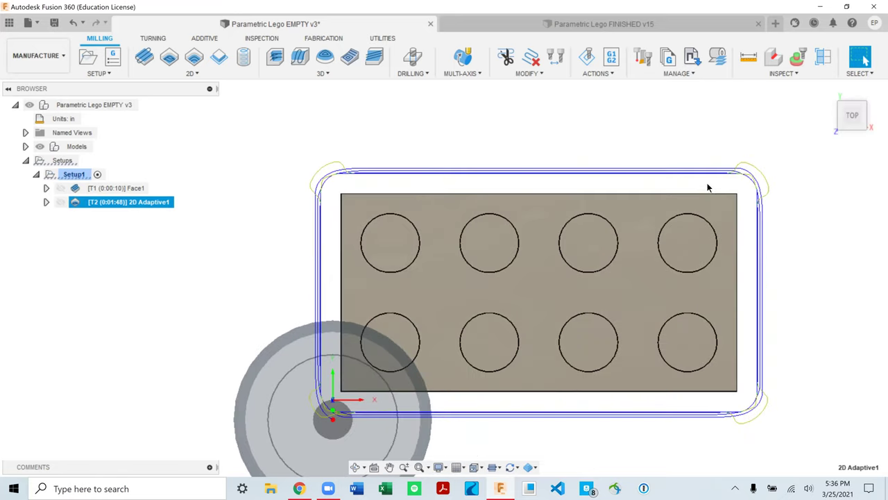
Step: Examine the spacing of the adaptive passes and the linking moves along the brick's edges and around its corners
scroll(709, 183, up, 5)
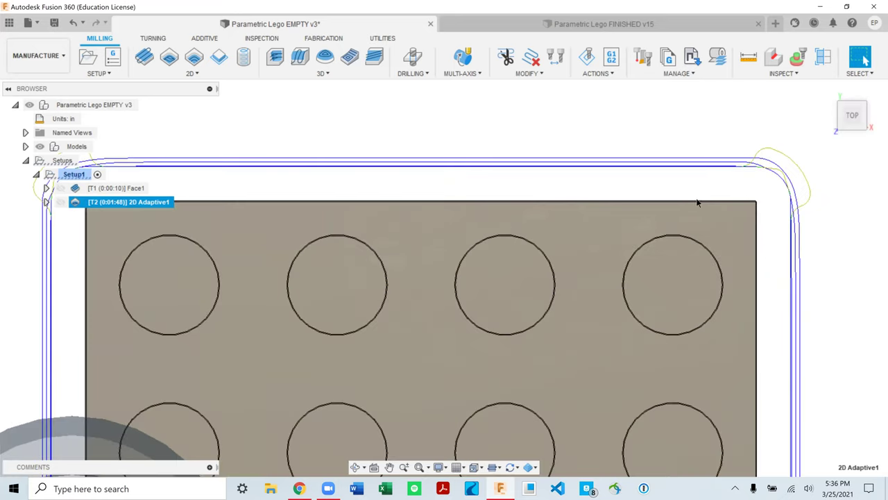
scroll(676, 143, down, 4)
scroll(400, 231, up, 6)
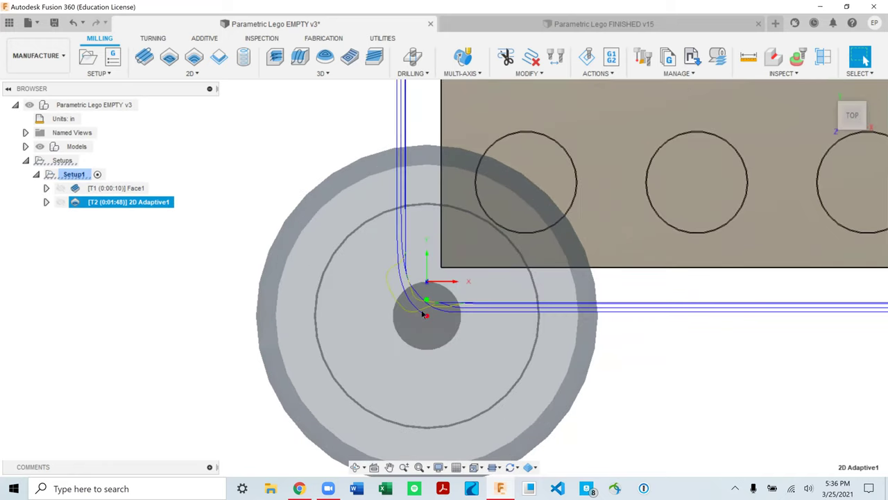
scroll(408, 220, up, 5)
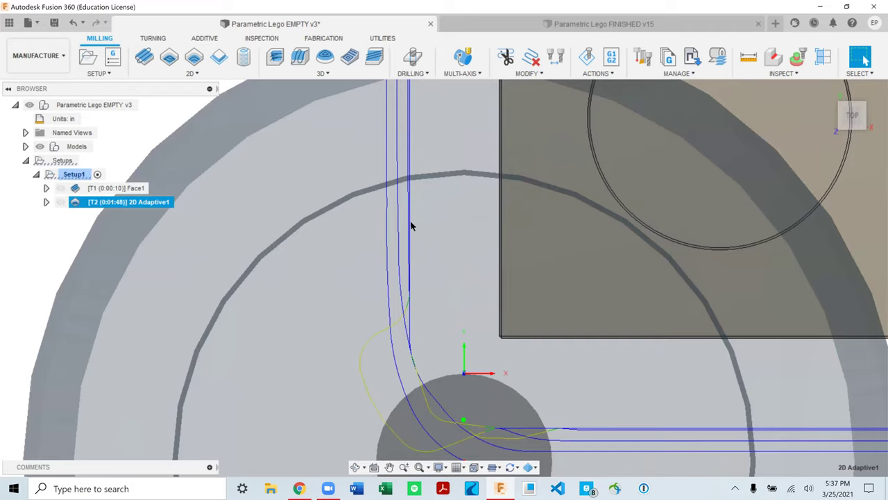
scroll(451, 236, down, 3)
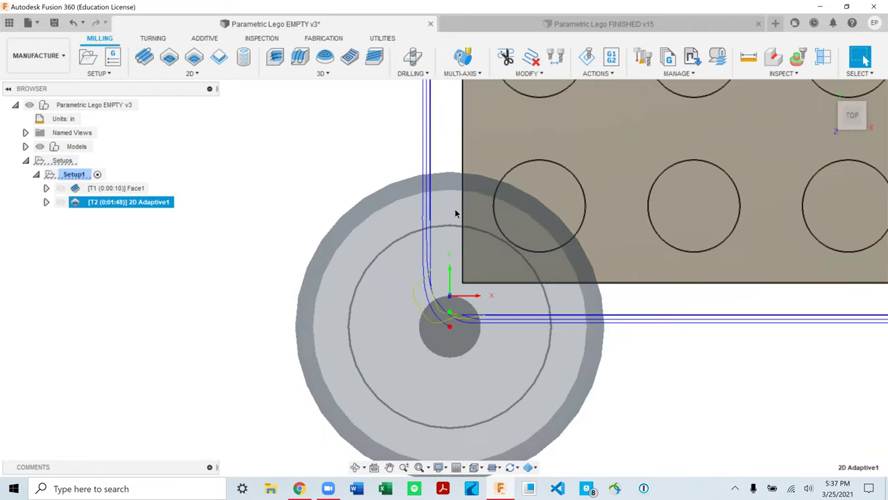
scroll(394, 255, down, 4)
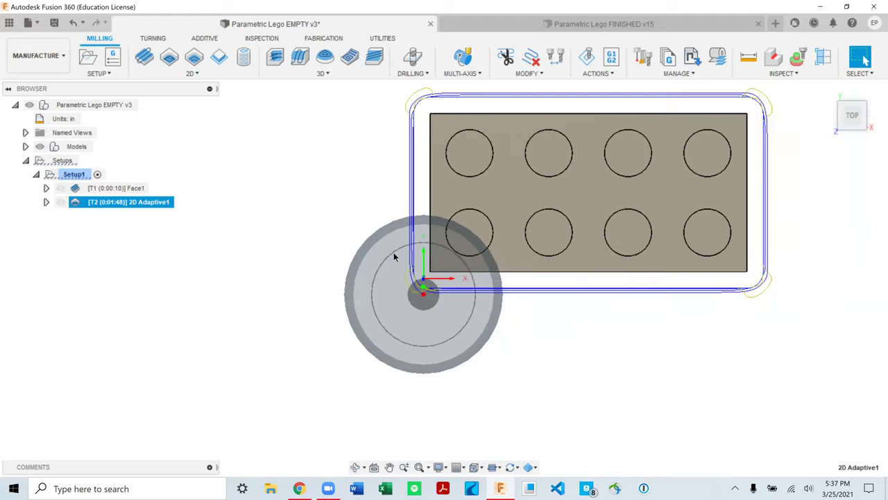
scroll(393, 255, up, 5)
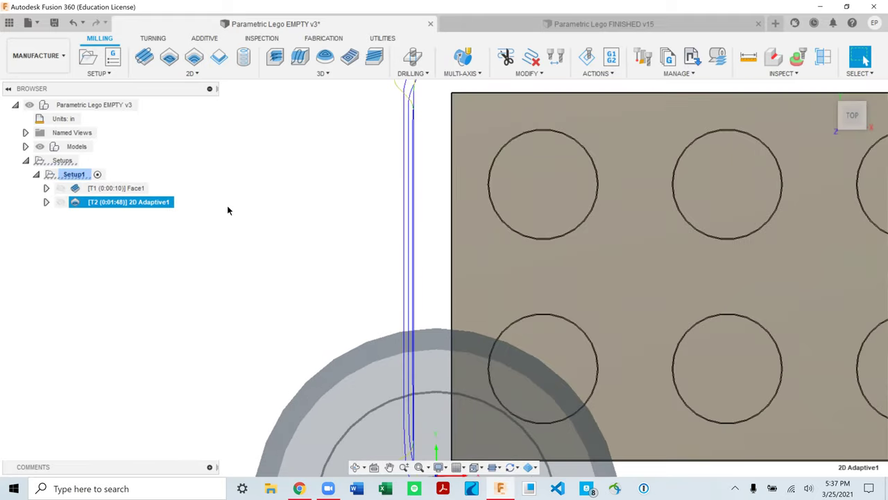
scroll(411, 136, up, 5)
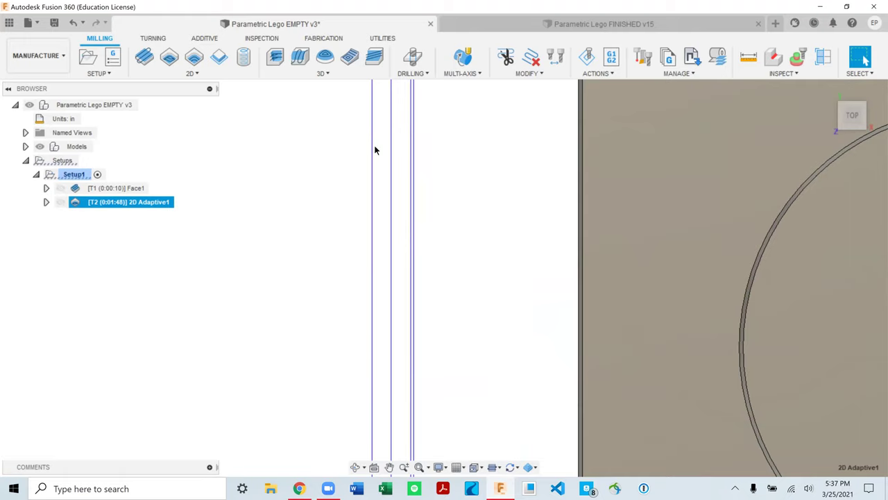
scroll(375, 147, down, 4)
scroll(396, 241, down, 3)
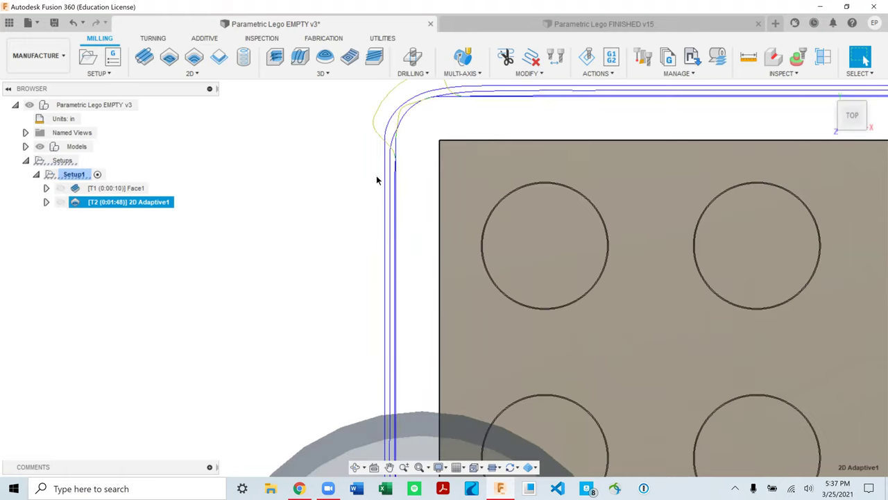
scroll(389, 172, up, 3)
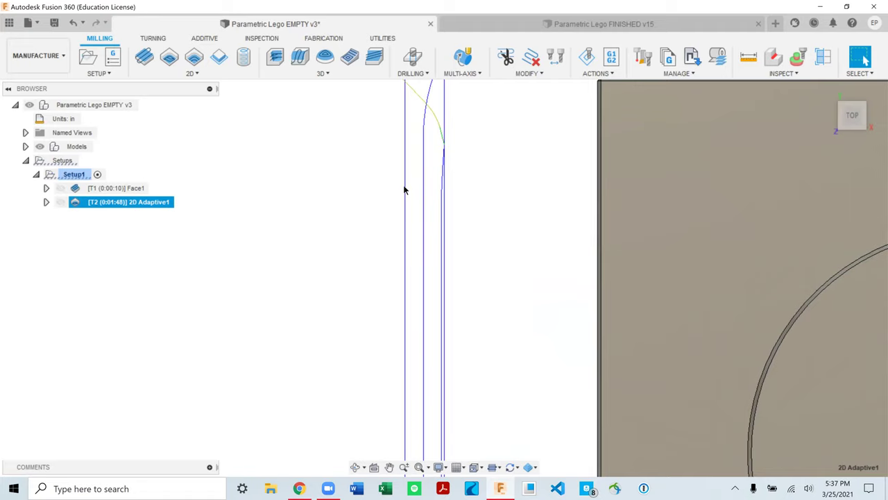
Step: Set the 2D Adaptive Optimal Load to .01 in and regenerate the toolpath
double_click(166, 202)
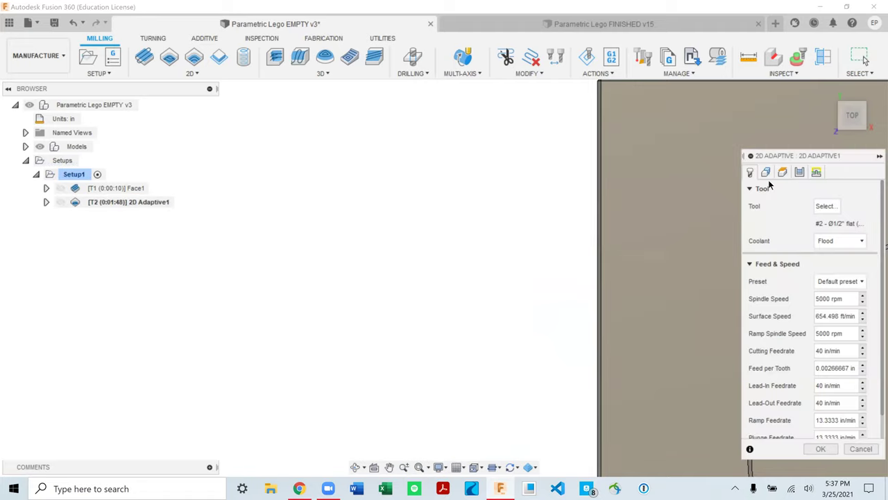
click(799, 172)
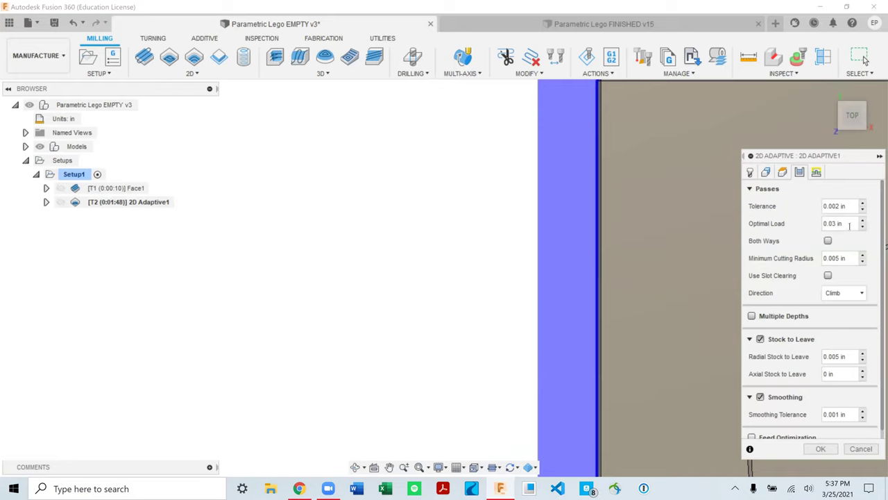
drag(850, 225, 810, 213)
text(.)
key(Return)
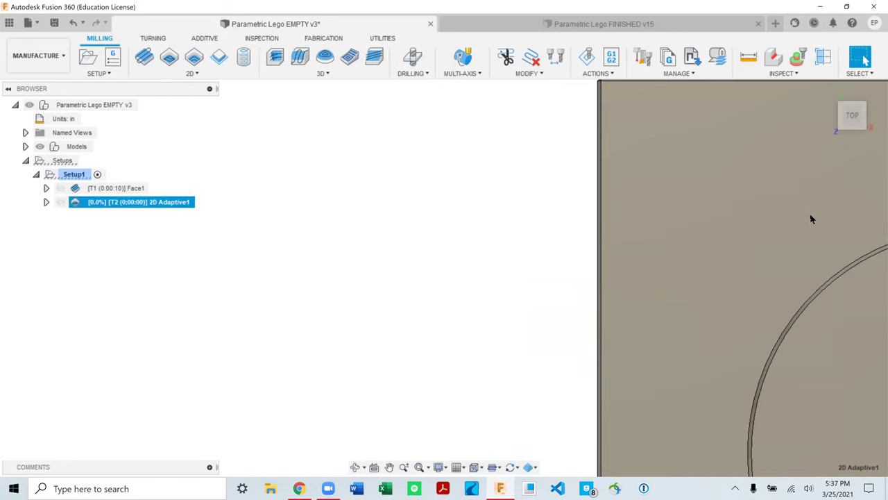
scroll(270, 237, up, 1)
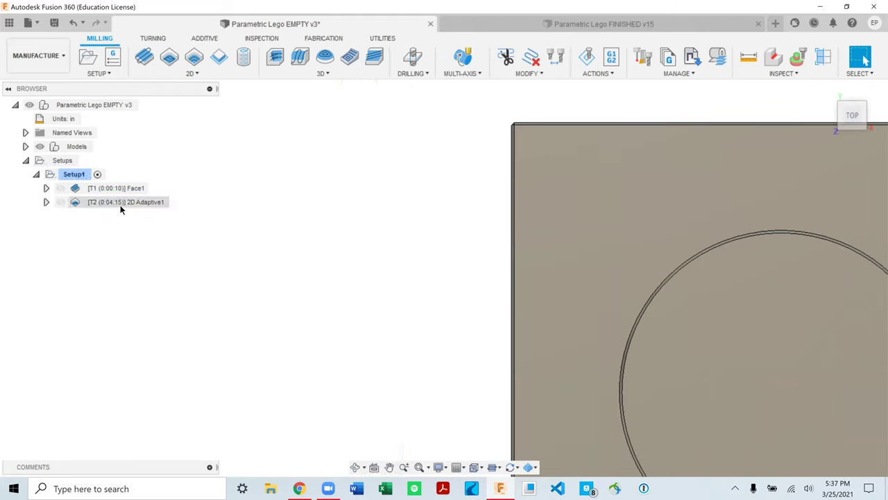
Step: Set the 2D Adaptive Optimal Load to .03 in, regenerate the toolpath, and view the brick from the front
double_click(123, 202)
click(816, 173)
click(836, 222)
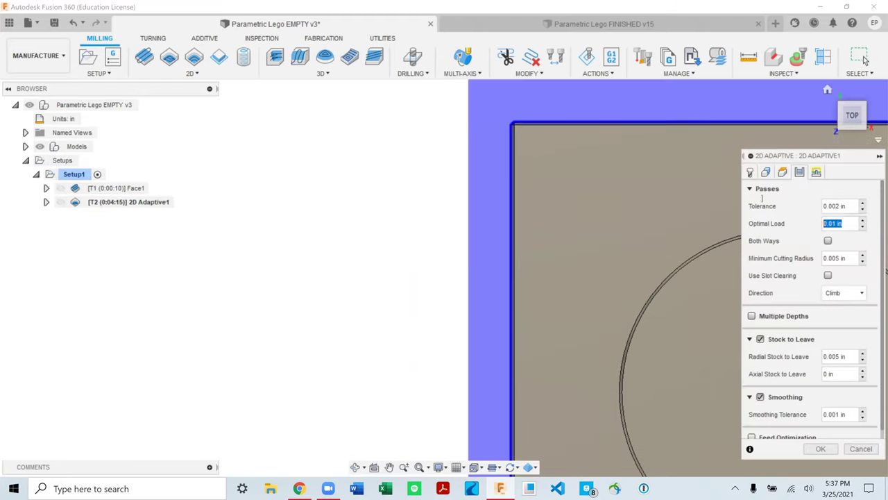
key(BackSpace)
text(.03)
key(Return)
scroll(365, 222, down, 5)
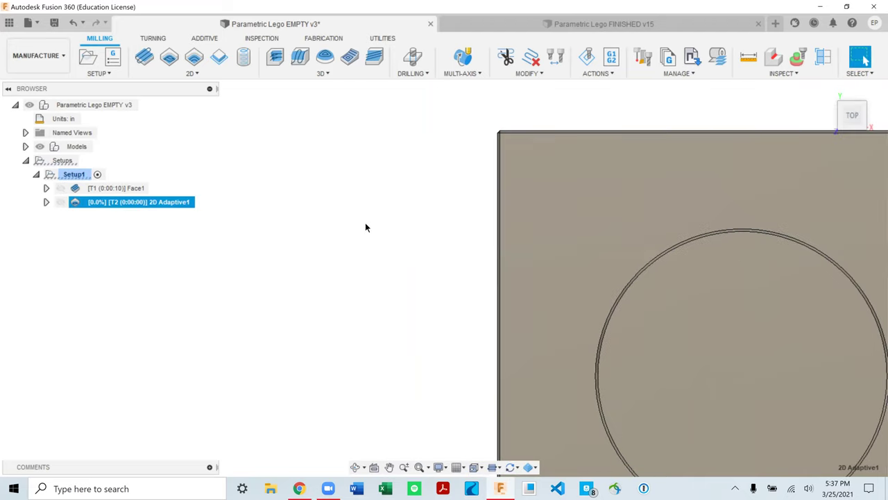
scroll(300, 219, down, 1)
shift+middle_drag(389, 356, 393, 306)
Step: Select Setup1 and start a simulation of all its toolpaths with the stock shown
click(213, 198)
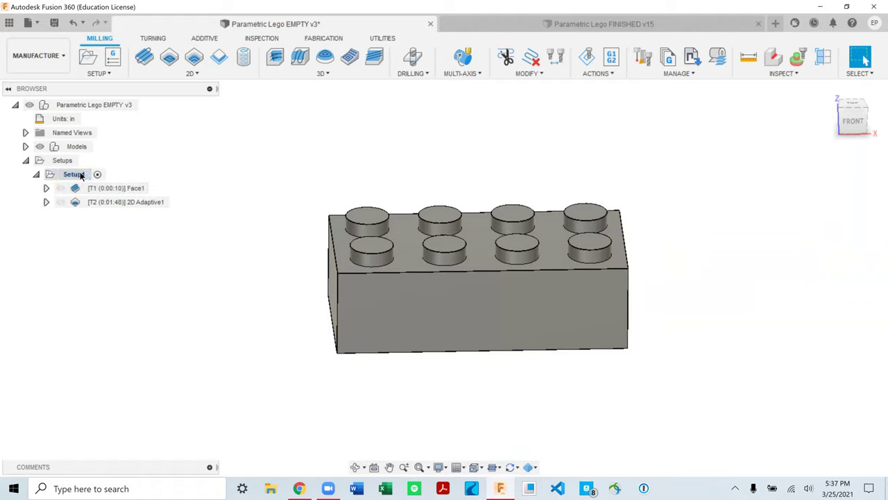
click(72, 174)
click(157, 175)
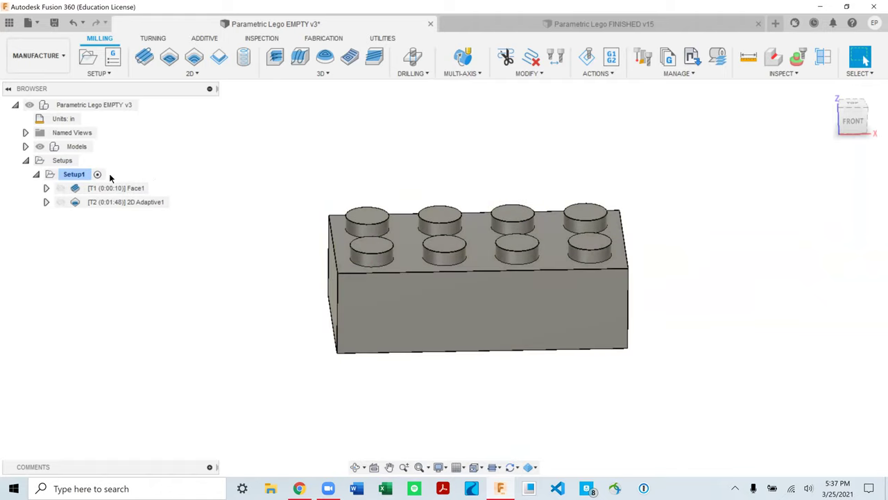
click(73, 174)
click(72, 176)
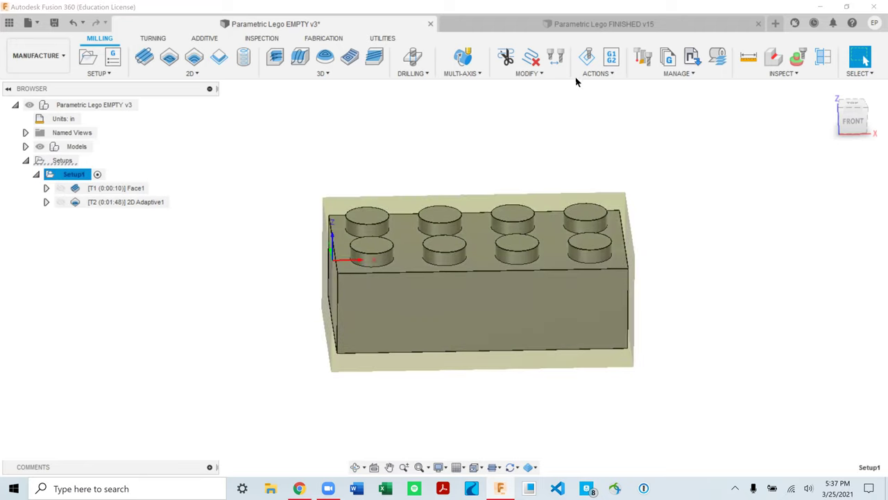
click(586, 57)
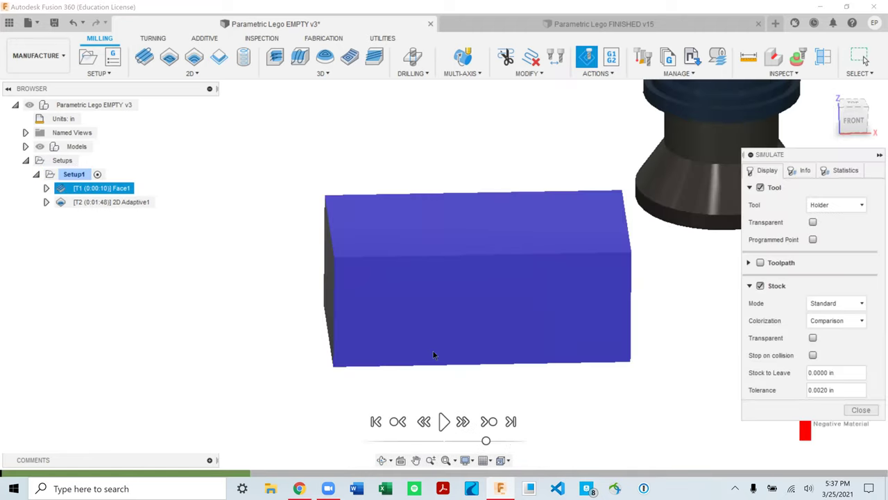
Step: Skip the simulation past the facing operation and play the 2D Adaptive cut, viewing it around the stock
shift+middle_drag(434, 354, 436, 332)
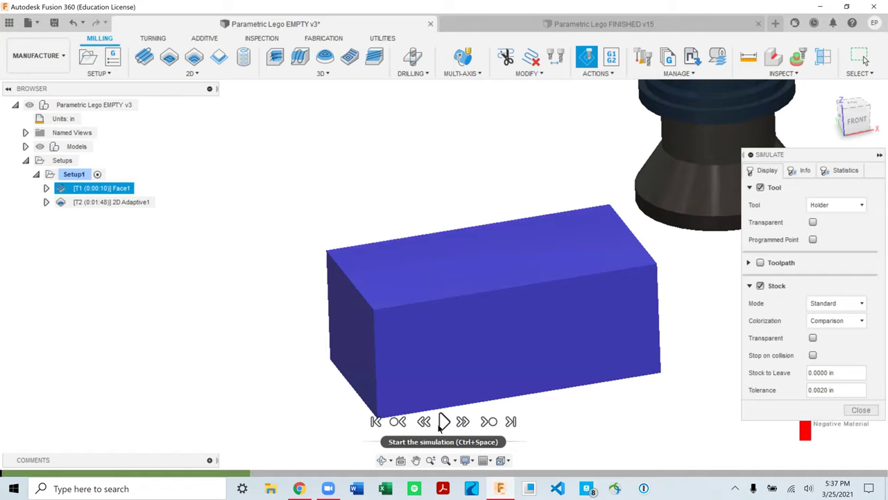
click(489, 421)
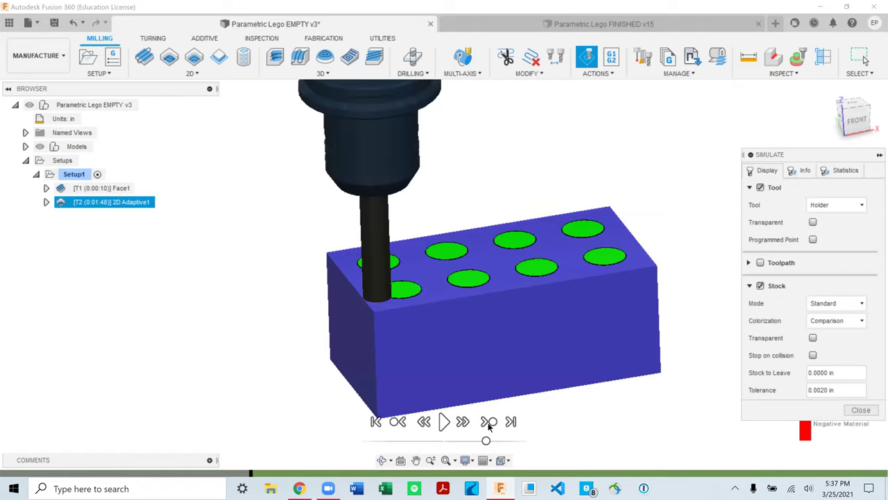
click(444, 421)
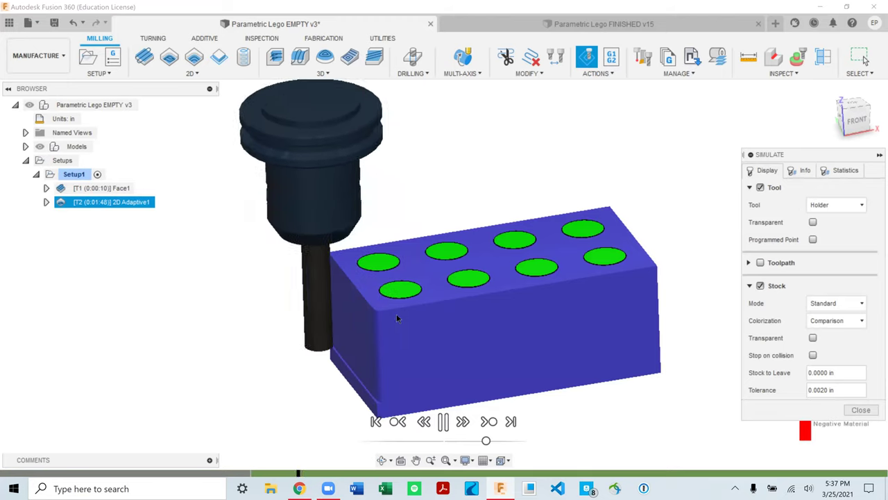
shift+middle_drag(435, 342, 552, 353)
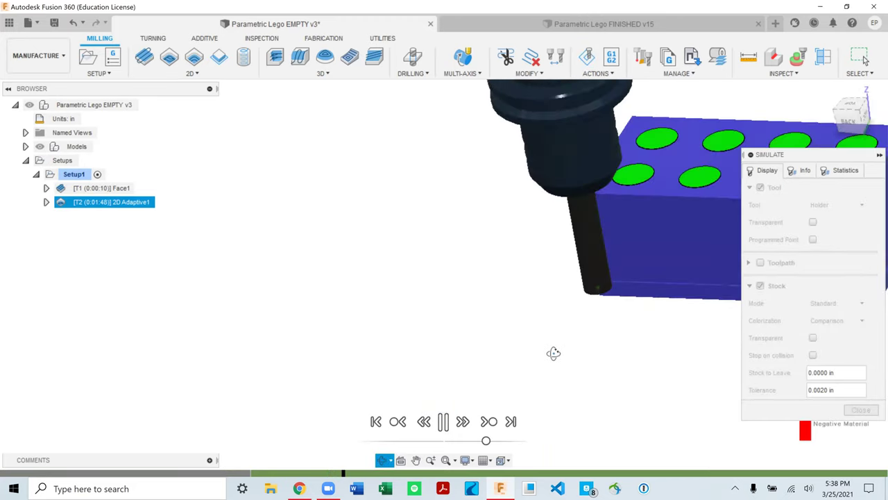
Step: Pause the 2D Adaptive simulation partway and inspect where the tool meets the stock at close range
scroll(305, 304, down, 4)
scroll(569, 254, up, 3)
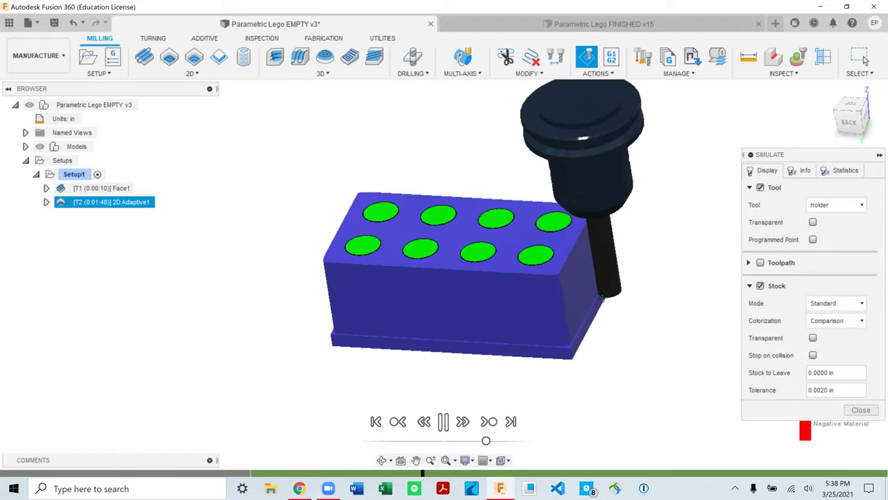
shift+middle_drag(602, 295, 622, 282)
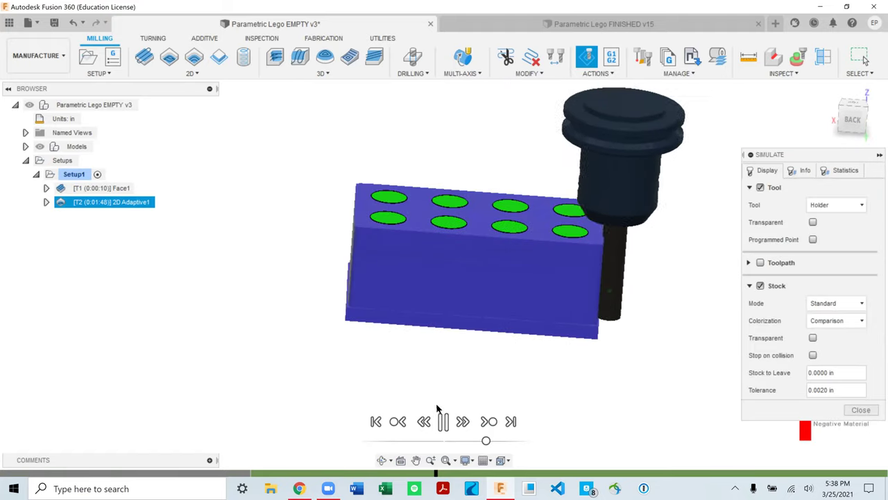
shift+middle_drag(437, 408, 445, 342)
shift+middle_drag(389, 344, 481, 295)
scroll(513, 249, up, 6)
scroll(516, 248, up, 3)
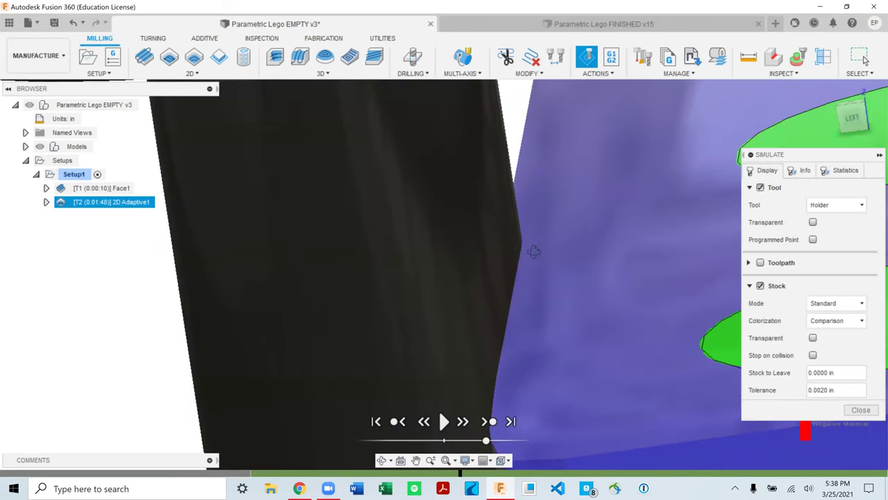
shift+middle_drag(534, 252, 512, 265)
shift+middle_drag(453, 277, 456, 294)
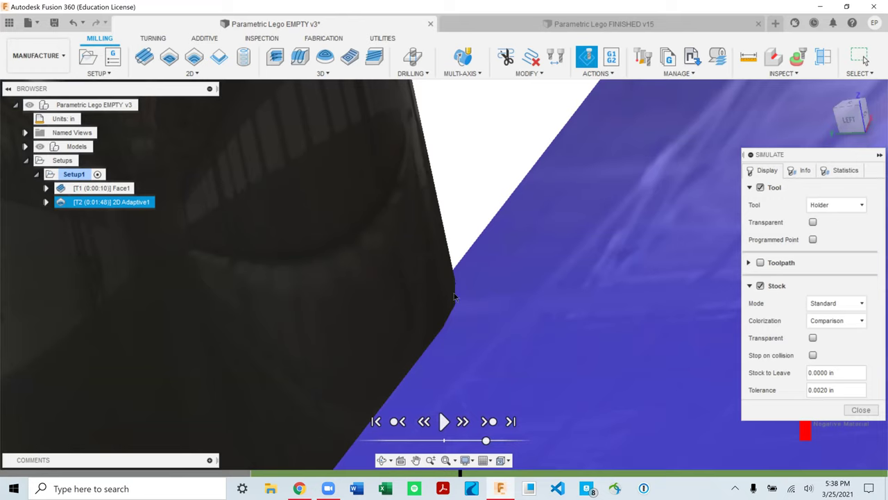
scroll(455, 296, down, 8)
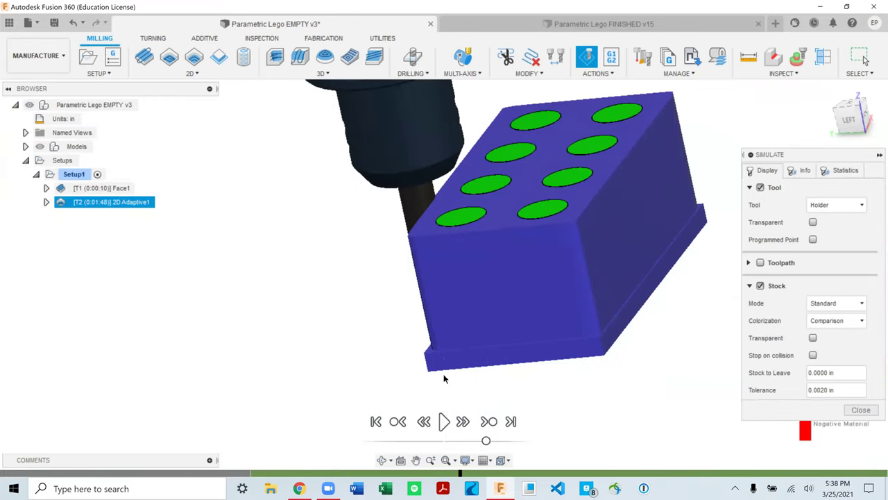
Step: Resume the 2D Adaptive simulation and skip ahead to the end of the operation
click(444, 421)
scroll(395, 362, down, 3)
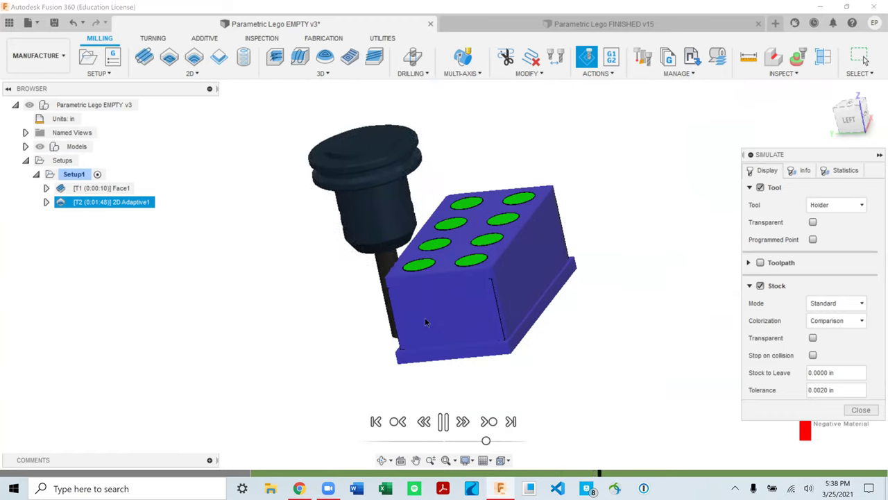
scroll(425, 317, up, 2)
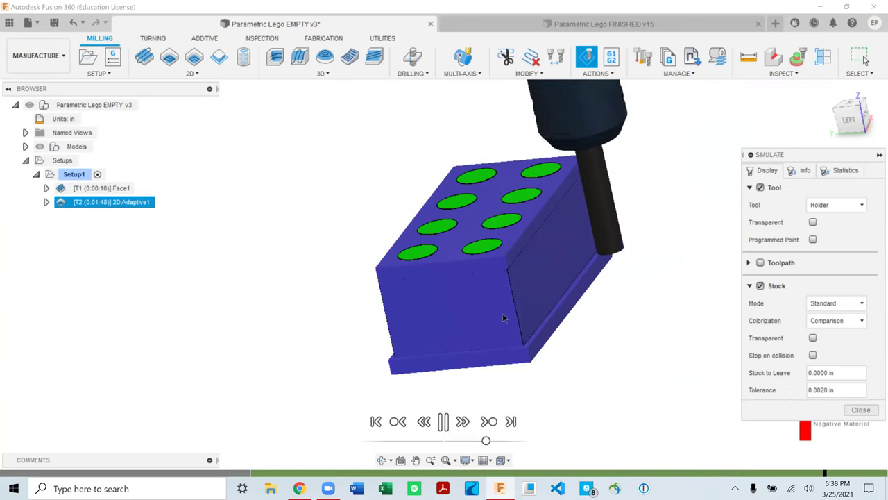
click(488, 421)
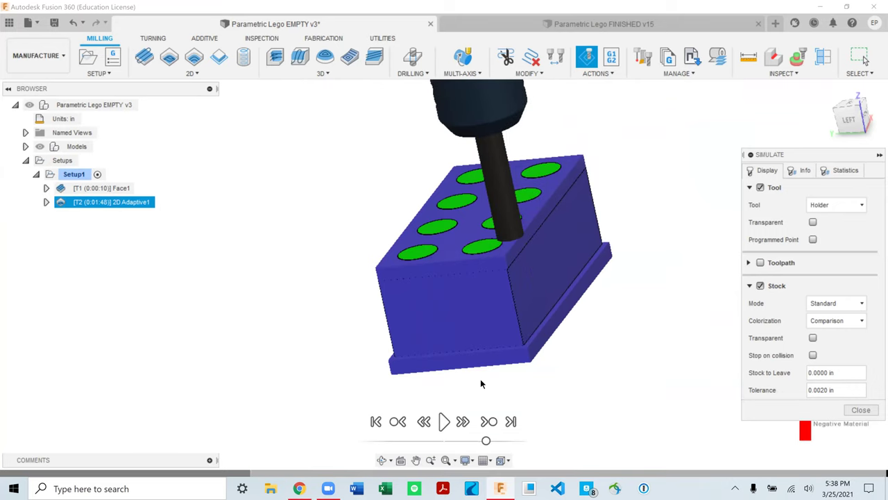
Step: Inspect the remaining stock around the brick's sides, close the simulation, and view the model from the front
shift+middle_drag(481, 383, 565, 371)
scroll(553, 256, down, 2)
scroll(409, 340, up, 3)
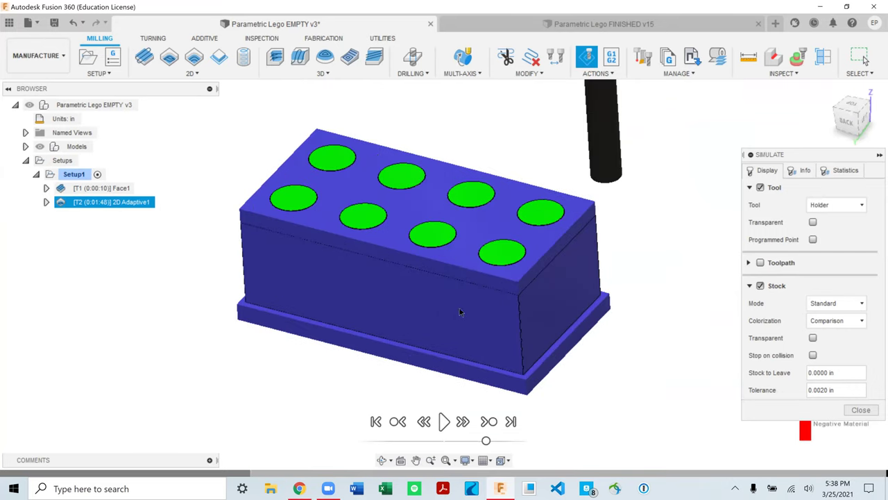
scroll(519, 322, up, 4)
scroll(519, 322, down, 4)
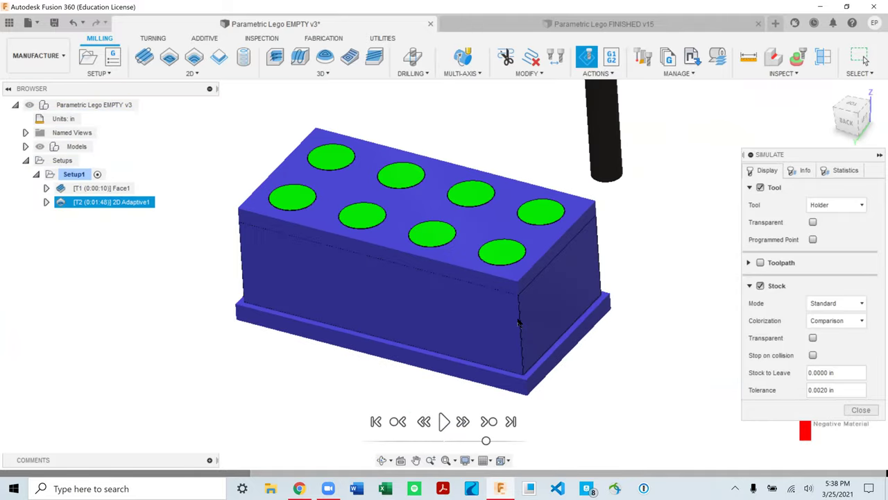
click(869, 412)
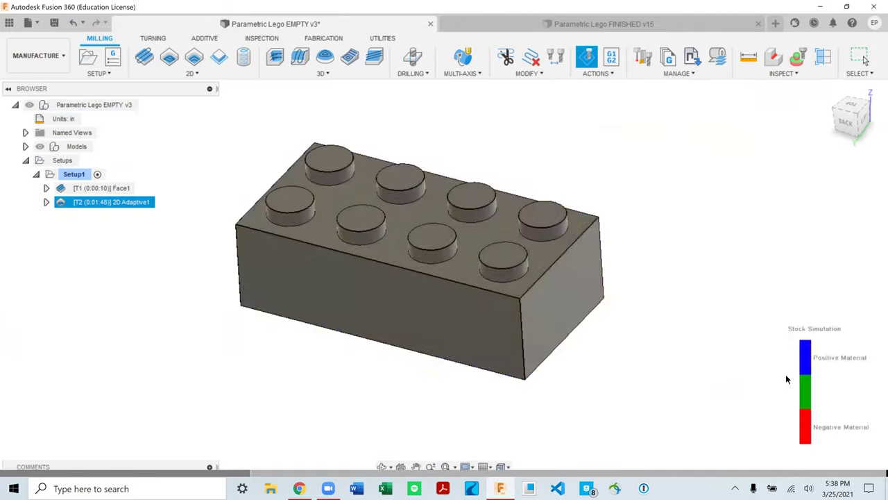
shift+middle_drag(367, 198, 284, 259)
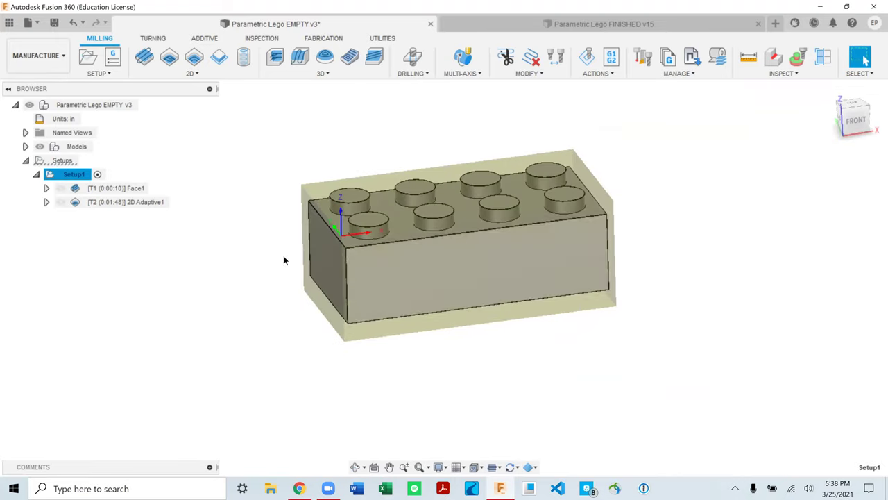
click(283, 260)
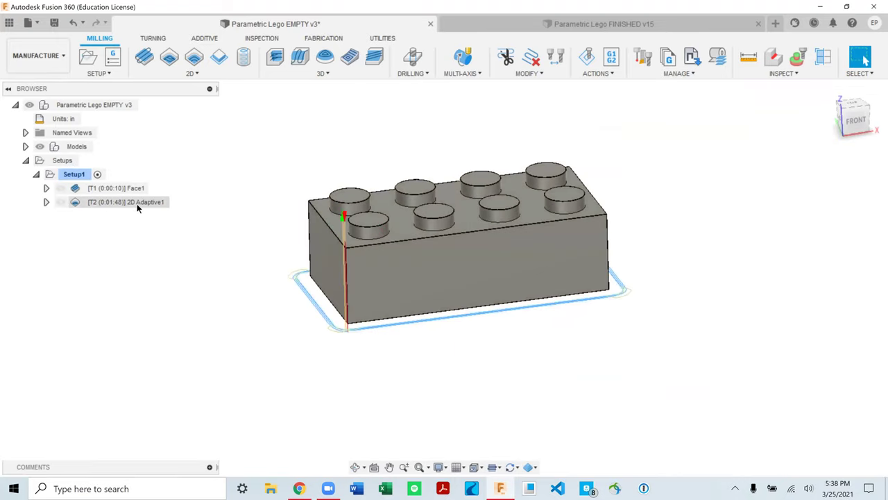
right_click(135, 203)
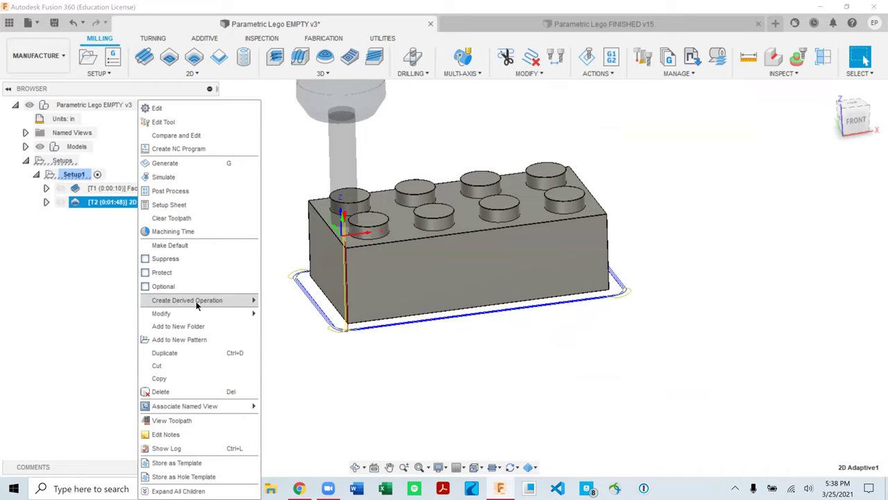
mouse_move(197, 303)
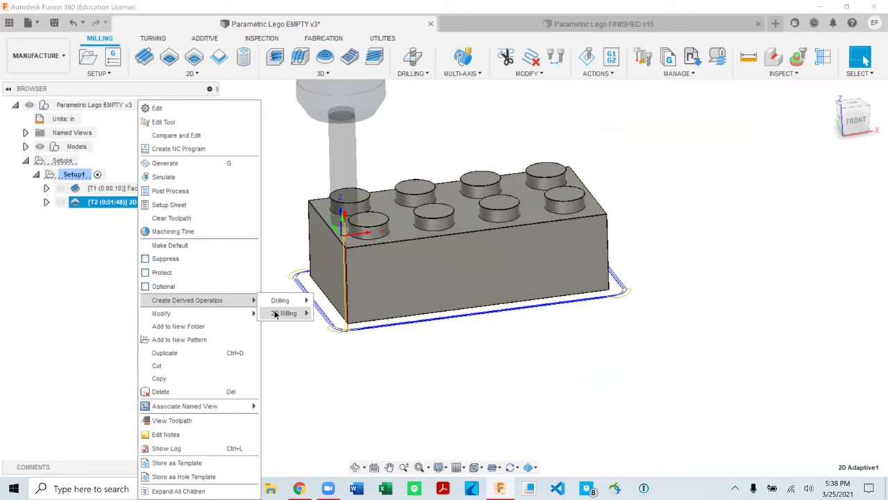
mouse_move(283, 313)
click(333, 355)
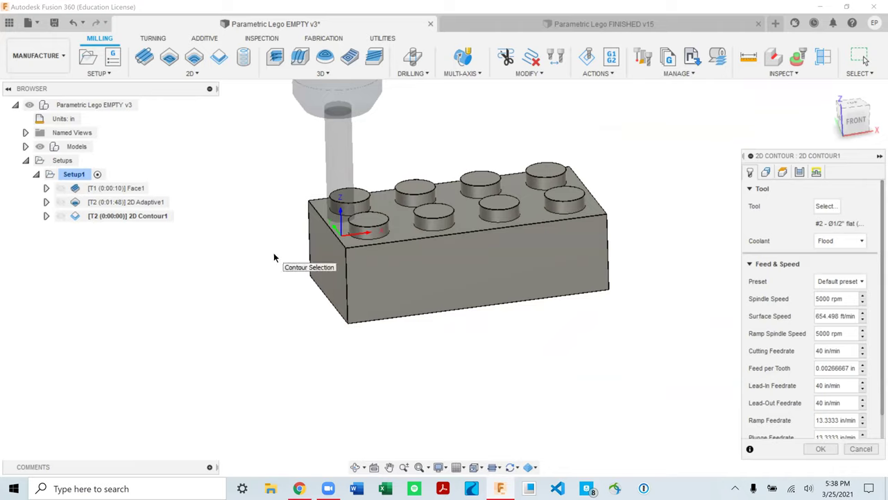
key(Escape)
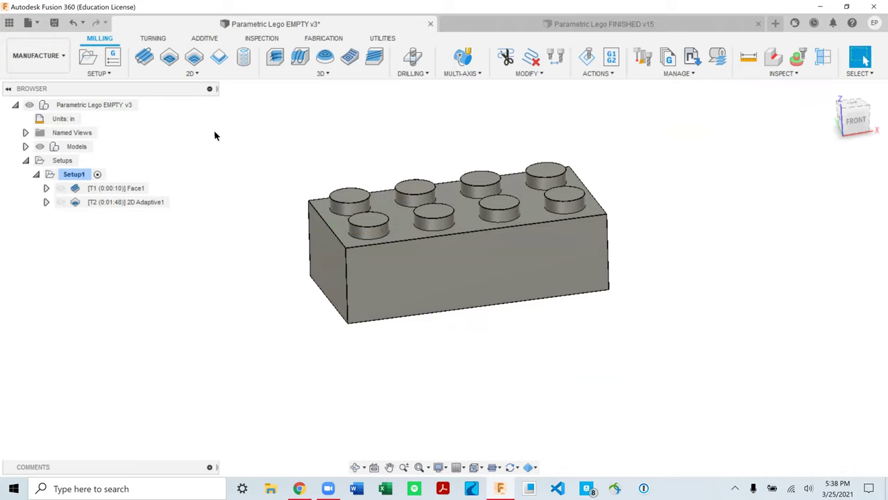
click(191, 73)
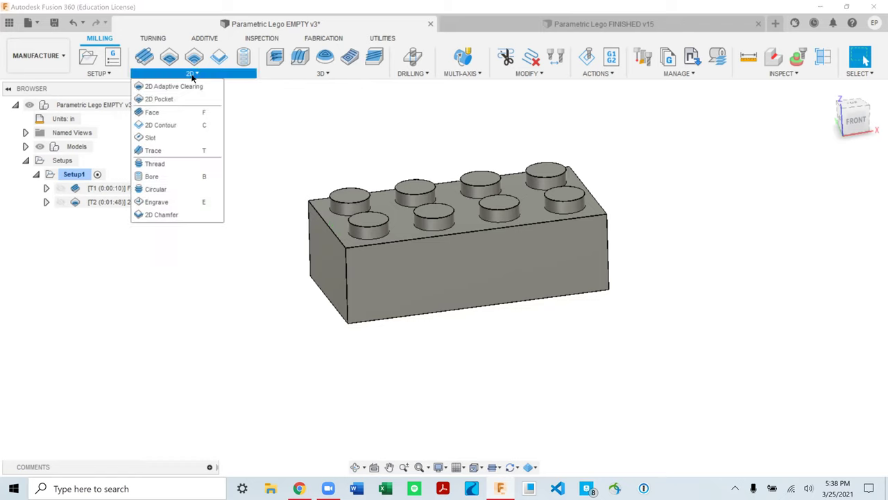
click(161, 125)
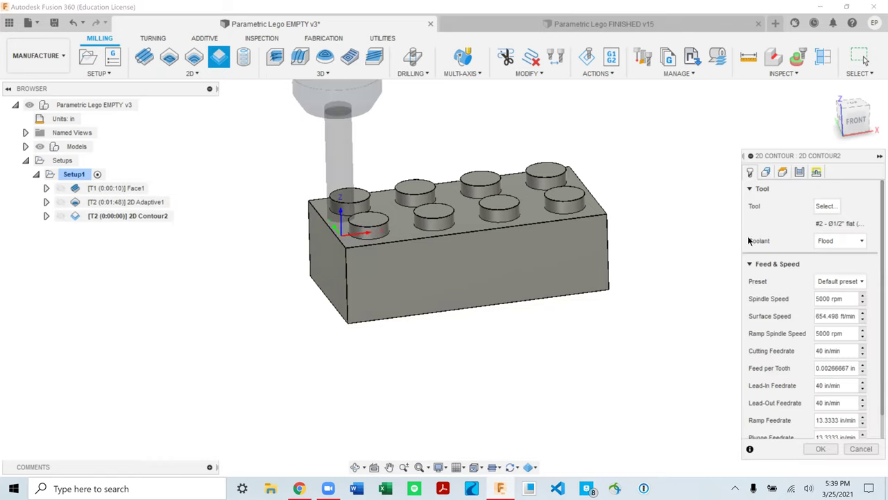
click(765, 173)
click(783, 174)
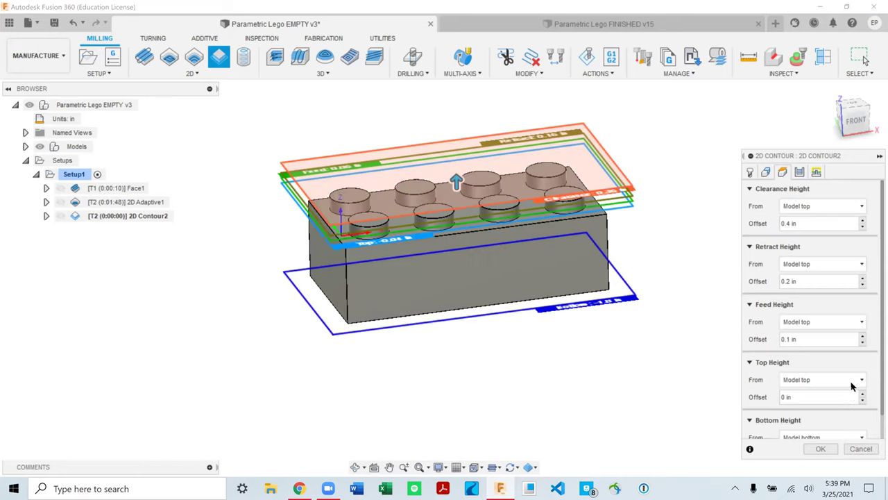
click(860, 448)
Step: Create a derived 2D Contour milling operation from 2D Adaptive1
right_click(132, 201)
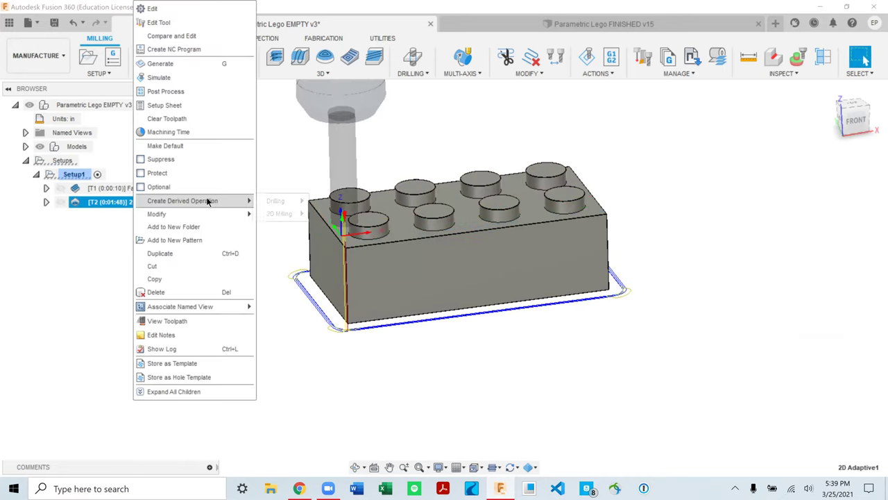
mouse_move(208, 200)
mouse_move(281, 214)
click(334, 255)
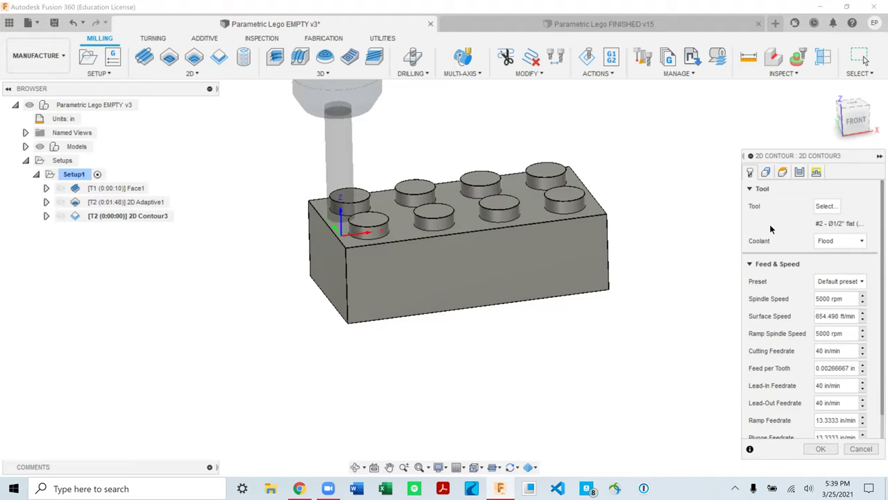
Step: Turn off Stock Contours in the 2D Contour geometry and inspect the selected contour along the brick's bottom edge
click(765, 172)
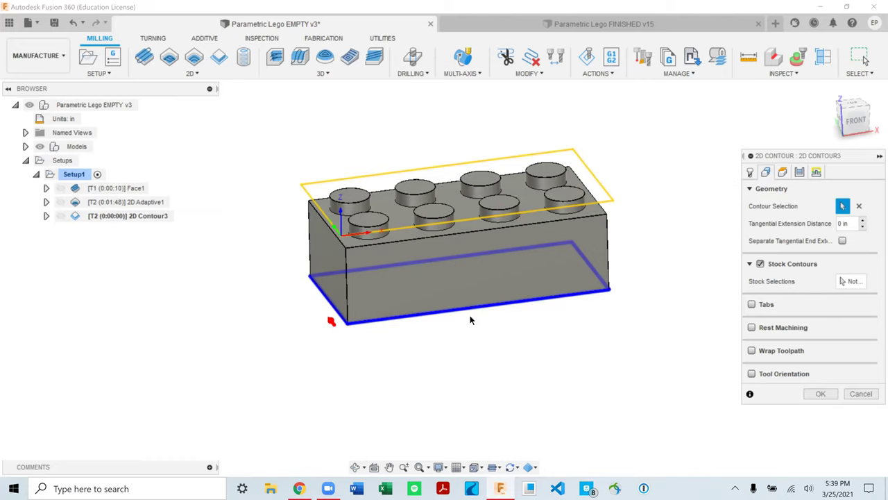
scroll(406, 234, up, 3)
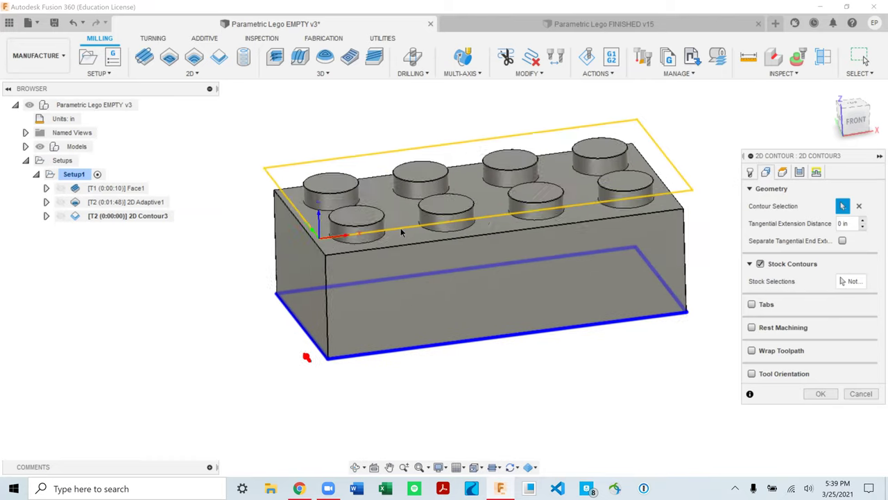
click(760, 264)
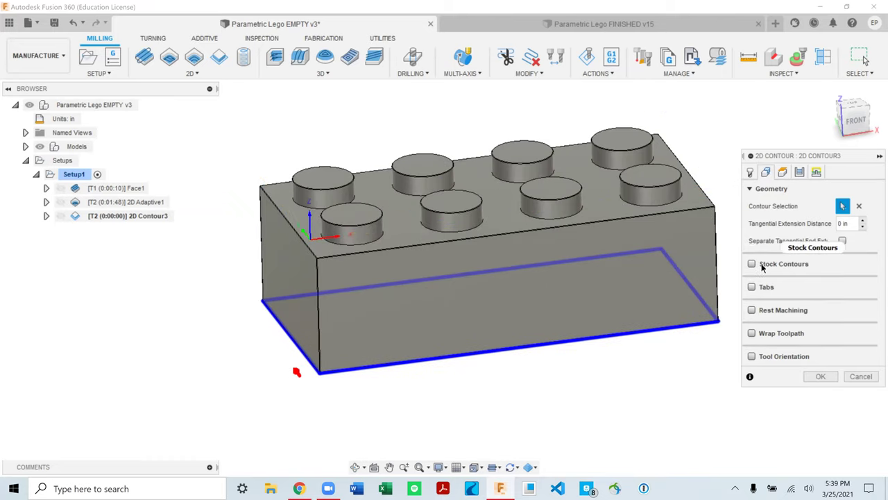
scroll(328, 371, up, 5)
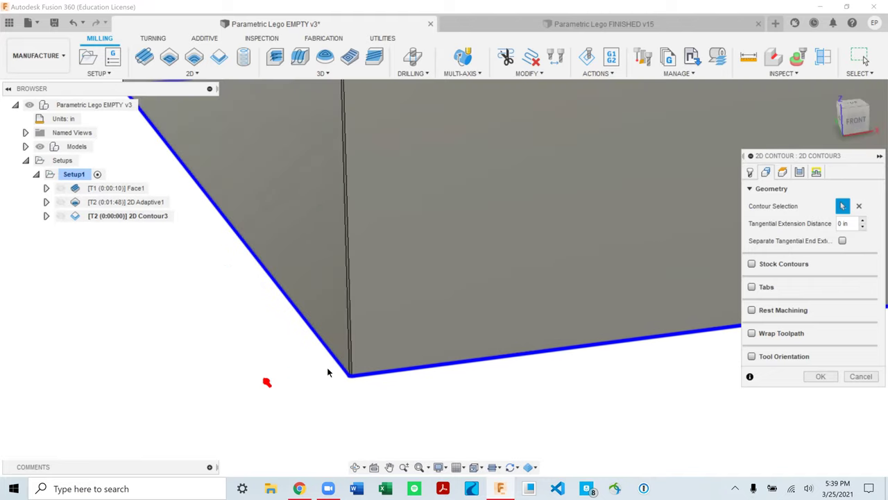
scroll(339, 364, up, 3)
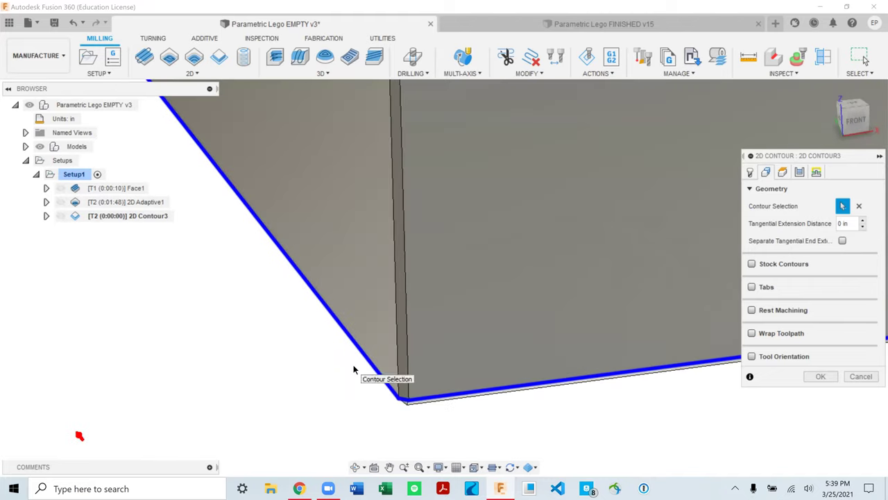
scroll(380, 389, down, 3)
middle_drag(380, 426, 367, 381)
scroll(369, 327, down, 5)
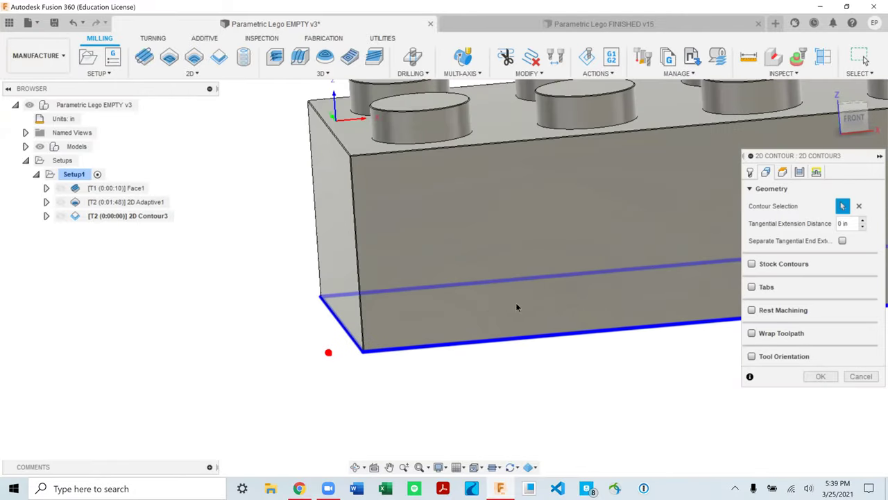
Step: Review the 2D Contour's bottom height offset and passes settings, checking the Stock to Leave values but leaving that option off
click(782, 173)
scroll(505, 237, down, 3)
scroll(804, 388, down, 1)
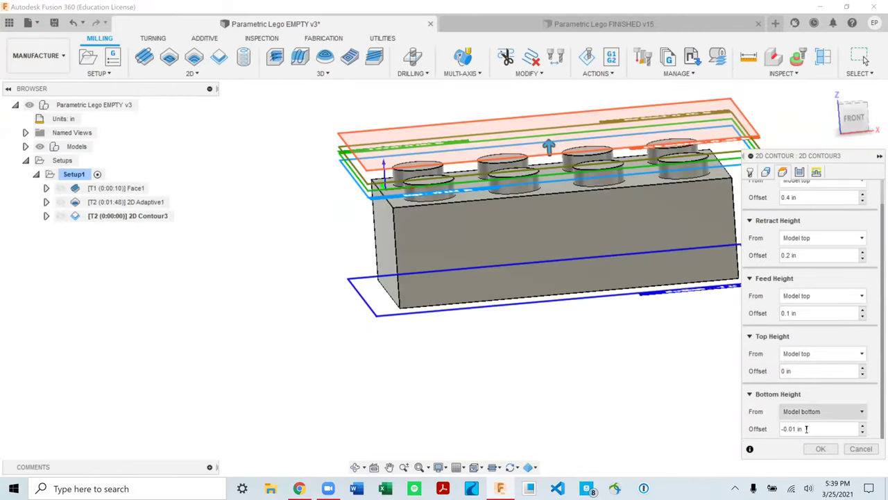
drag(799, 428, 772, 431)
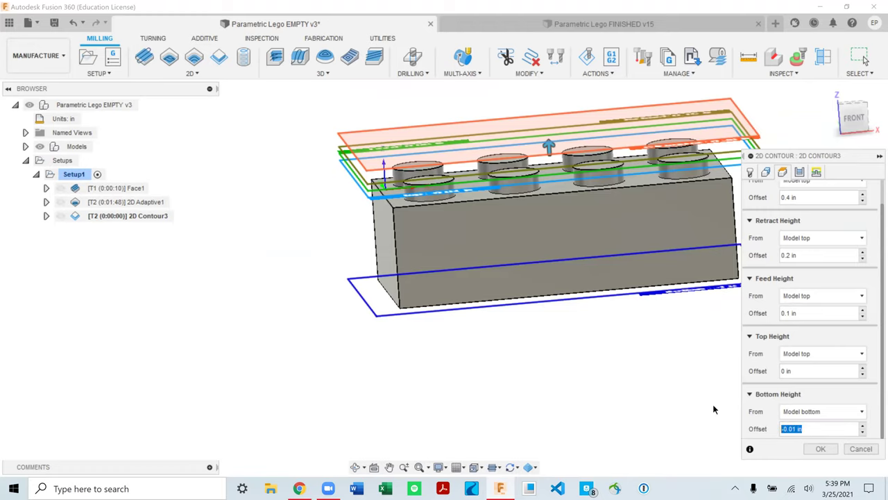
click(800, 174)
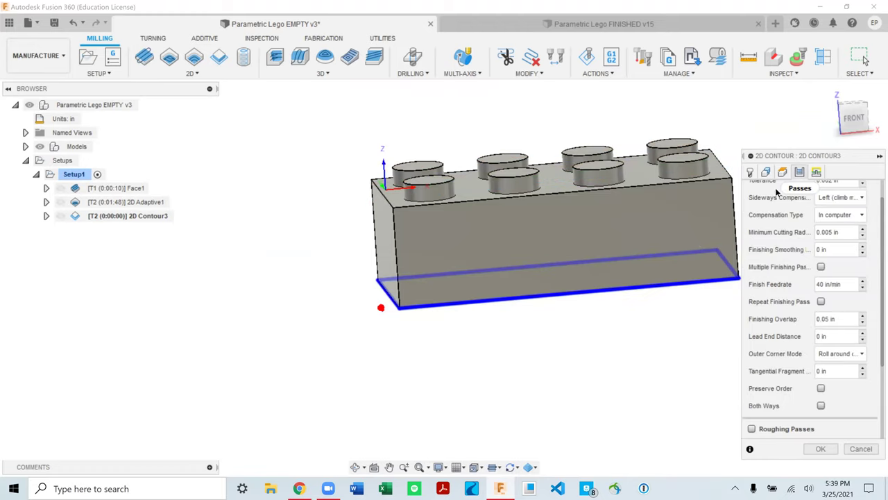
shift+middle_drag(534, 309, 583, 317)
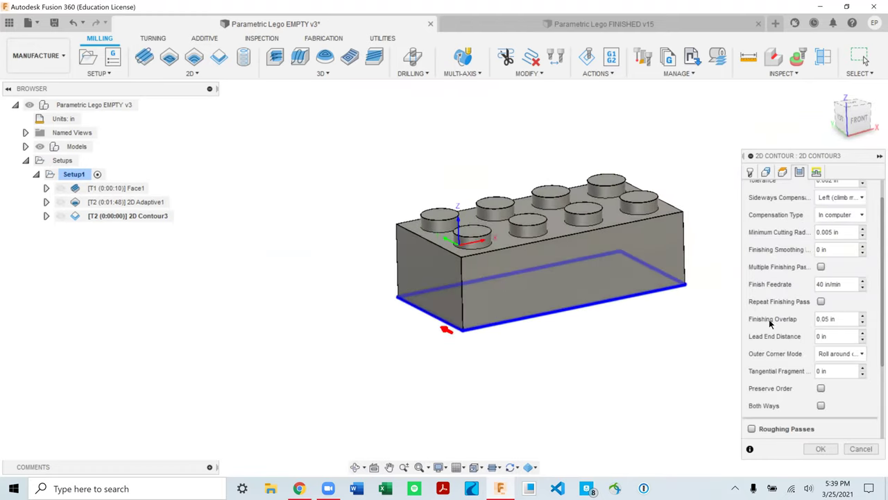
scroll(768, 319, up, 1)
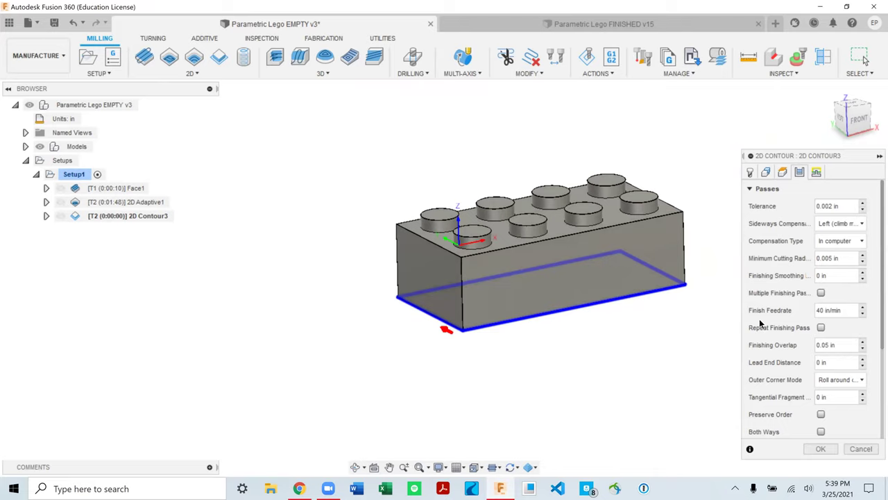
scroll(604, 282, up, 3)
scroll(591, 280, down, 1)
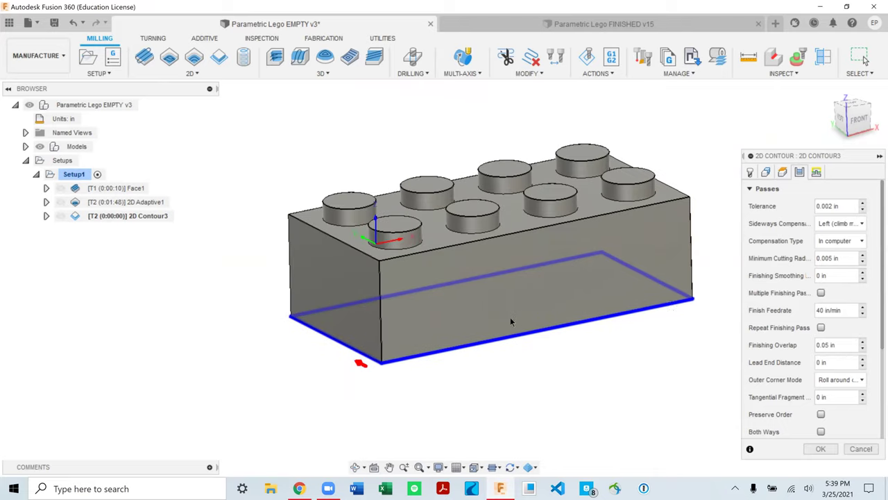
scroll(722, 297, up, 2)
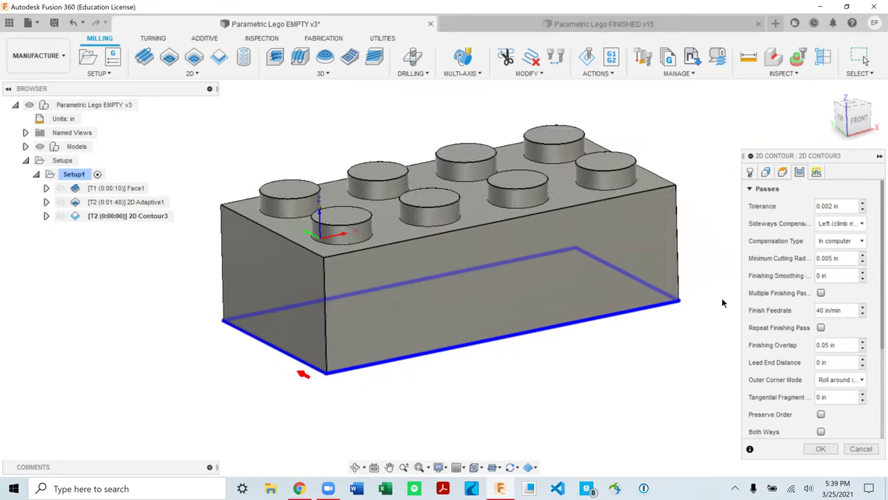
scroll(720, 297, down, 1)
scroll(833, 318, down, 3)
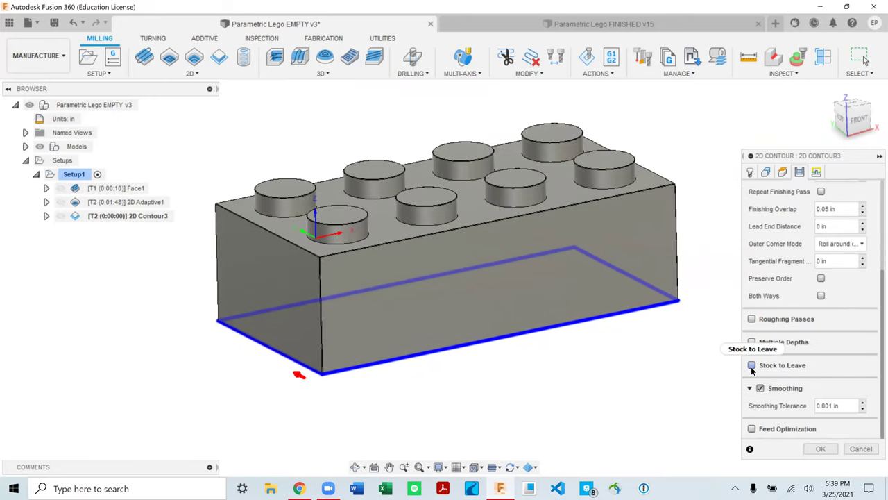
click(752, 366)
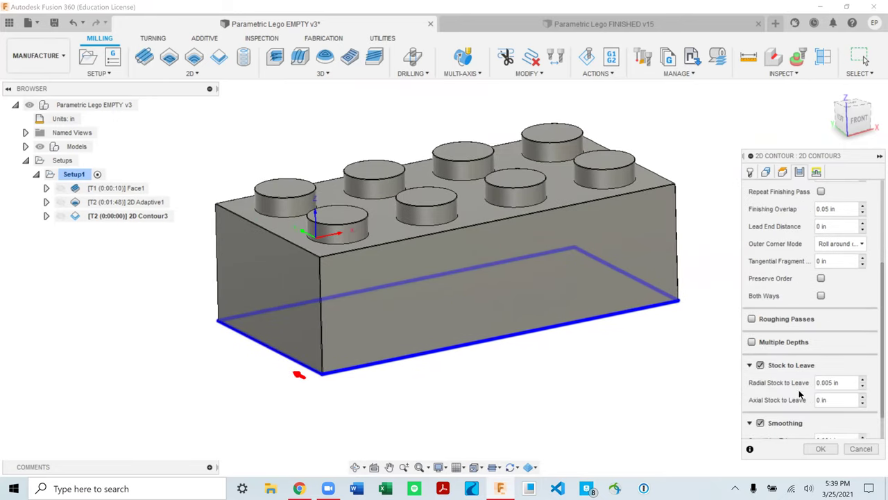
click(751, 365)
scroll(682, 348, down, 1)
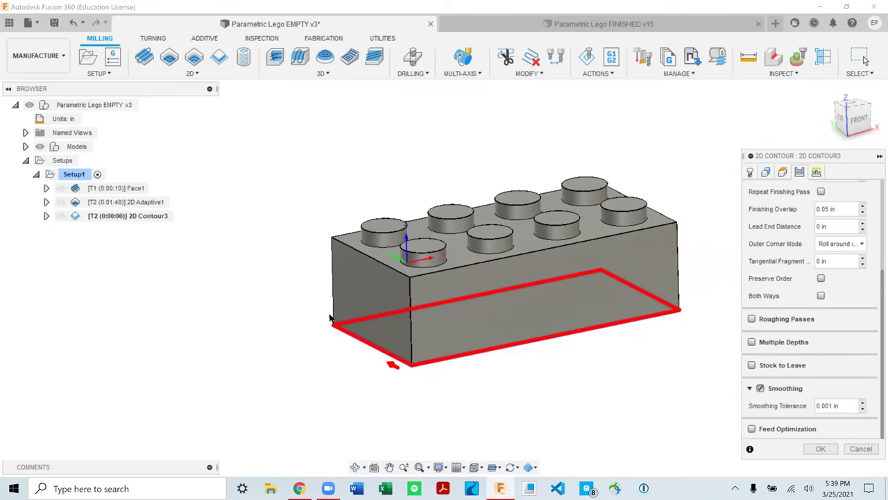
Step: Examine the Finishing Overlap setting against the brick's bottom contour, viewing the model from above and from the corner
scroll(812, 317, up, 3)
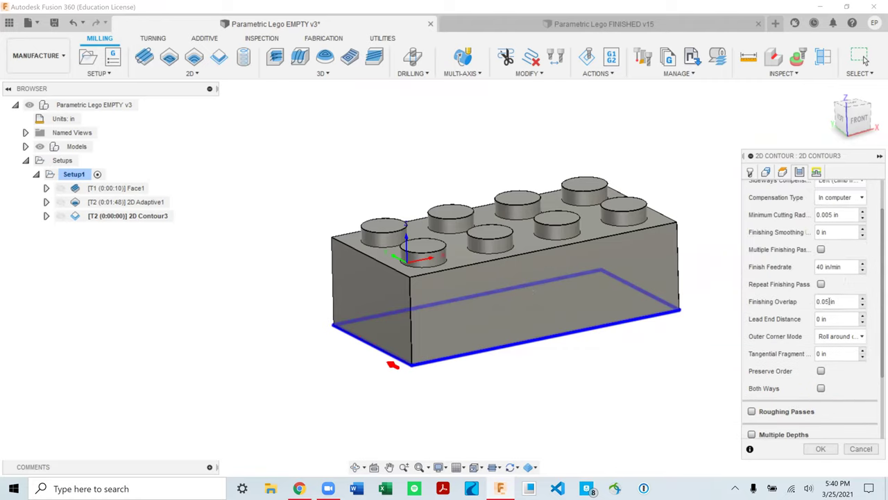
click(846, 303)
click(849, 105)
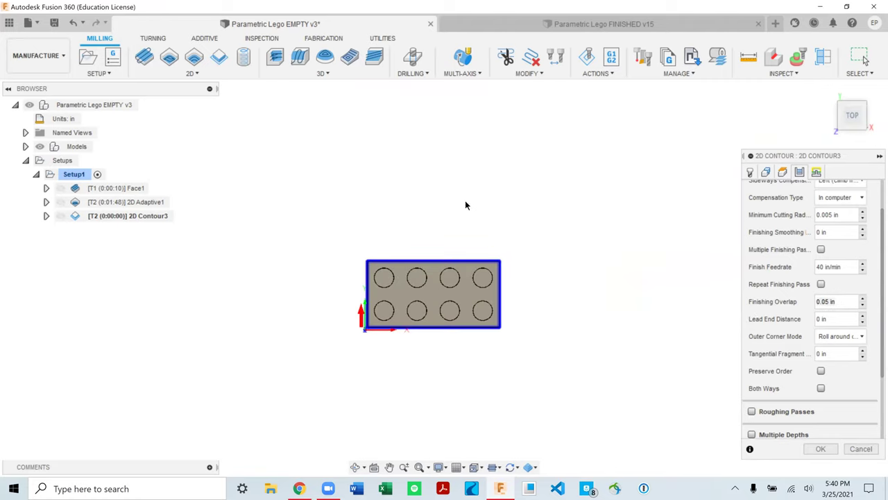
scroll(375, 326, up, 3)
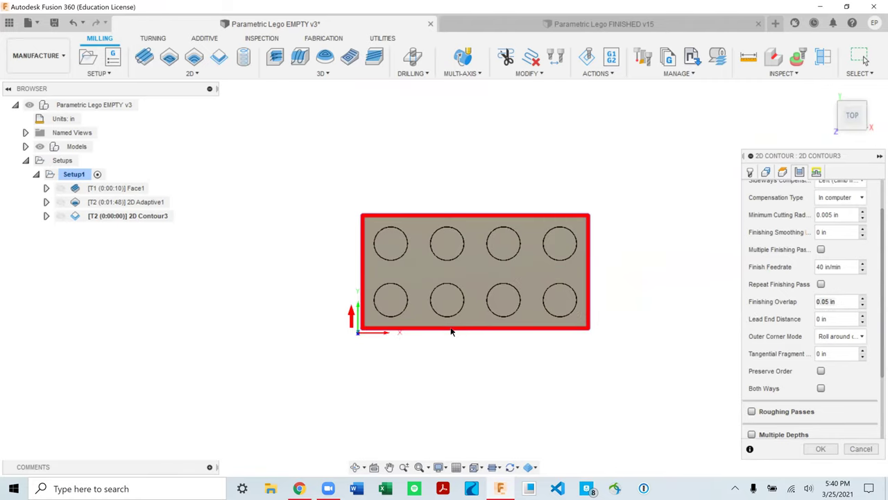
click(362, 287)
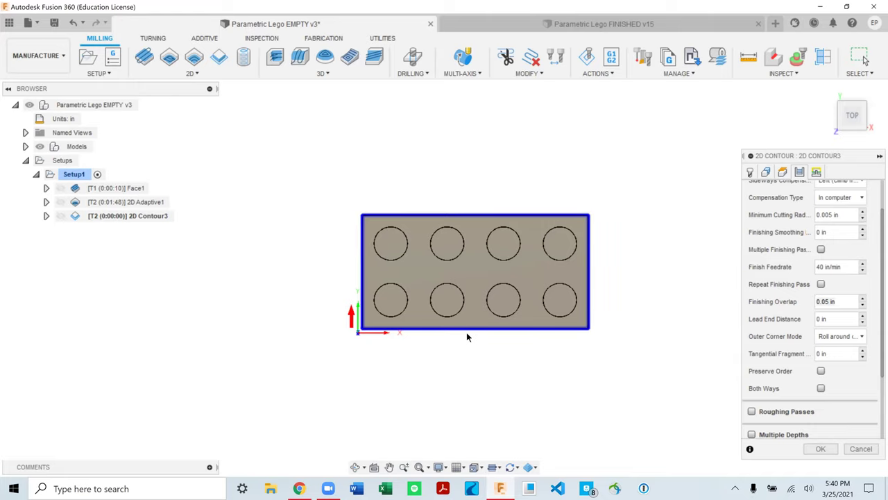
scroll(467, 333, up, 3)
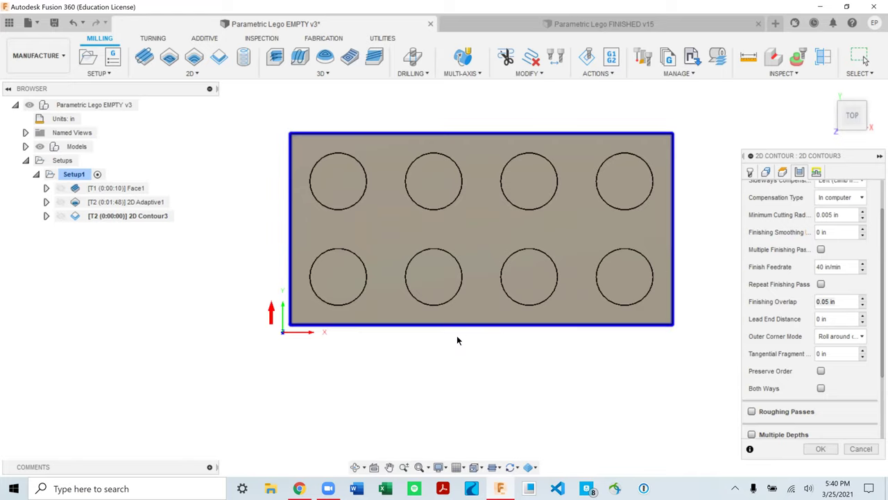
drag(843, 302, 810, 302)
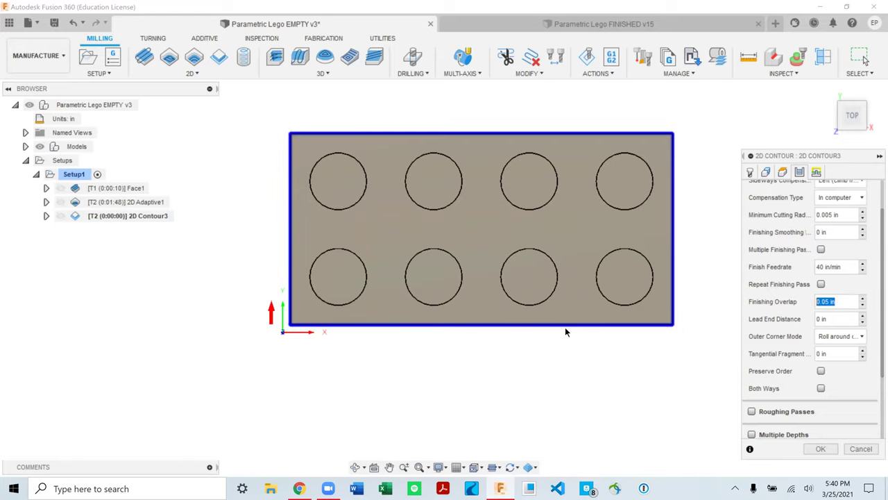
shift+middle_drag(477, 333, 522, 300)
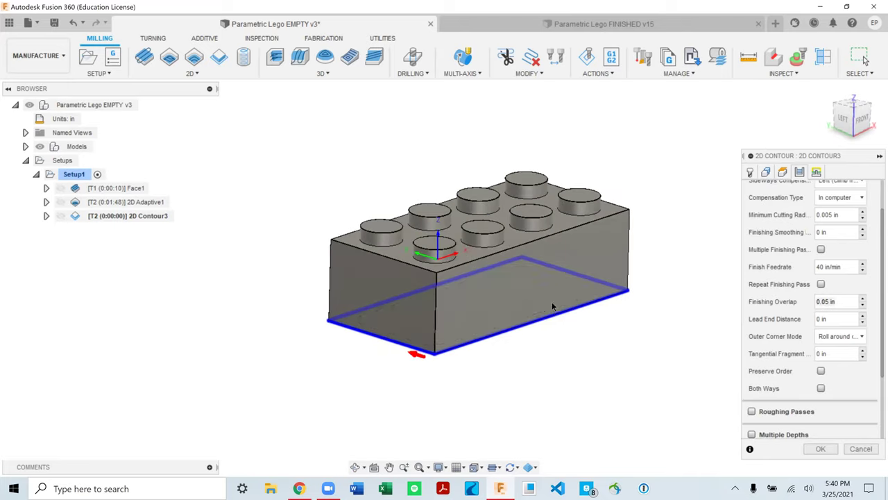
shift+middle_drag(572, 361, 584, 375)
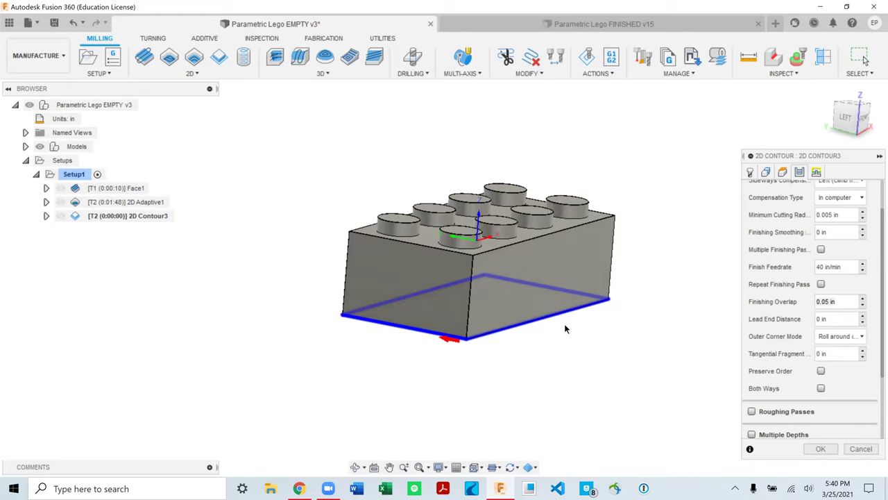
scroll(782, 369, down, 3)
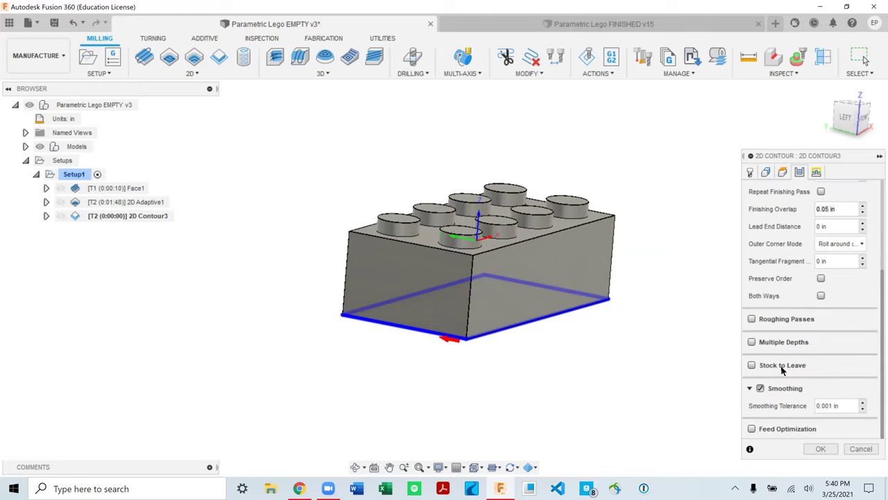
click(829, 209)
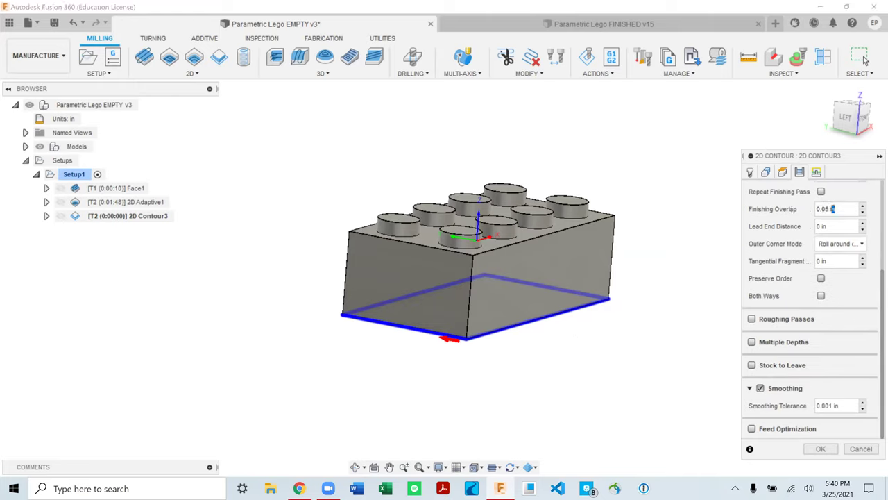
Step: Review the 2D Contour's lead-in, lead-out and position settings, and accept the operation to generate its toolpath
click(816, 171)
shift+middle_drag(576, 315, 570, 326)
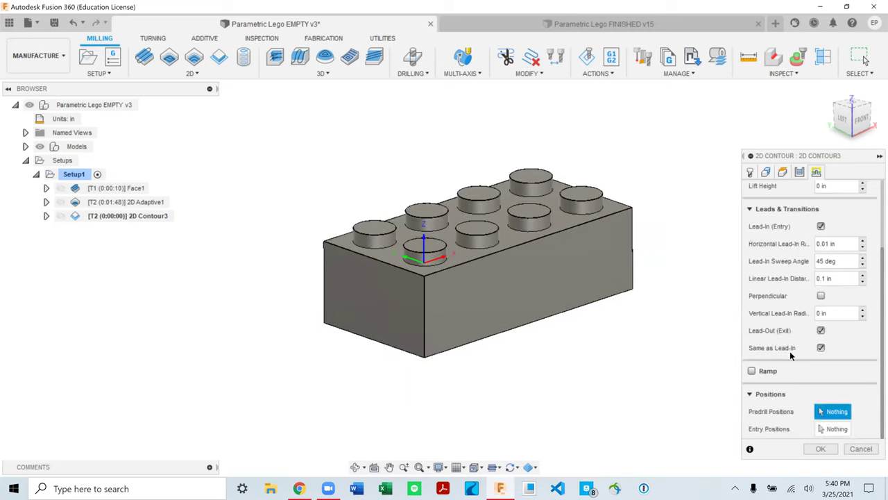
scroll(789, 353, up, 3)
shift+middle_drag(580, 394, 612, 345)
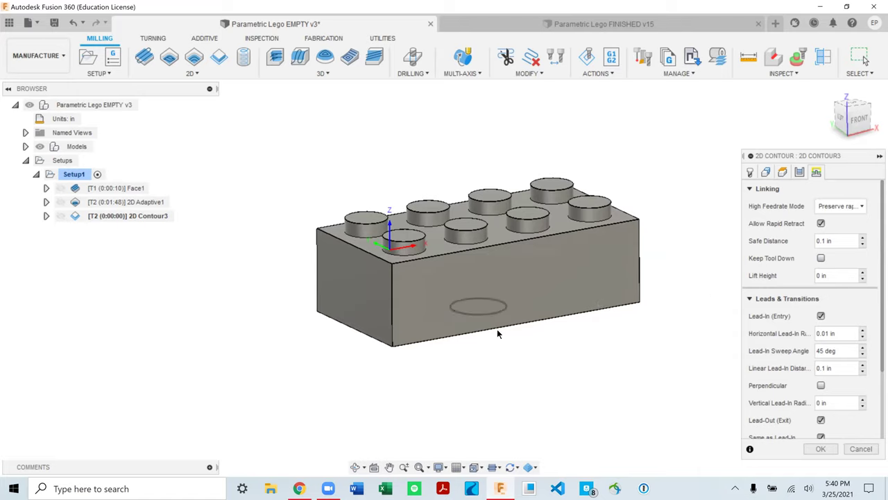
scroll(807, 383, down, 3)
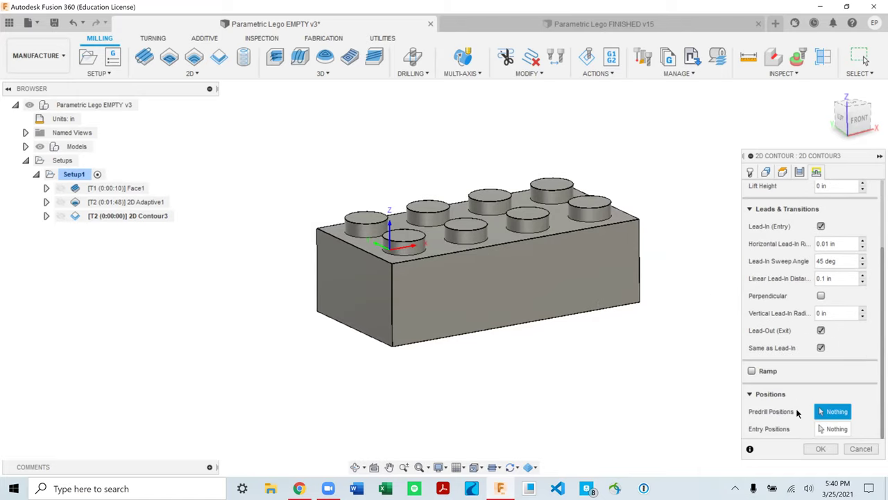
click(820, 449)
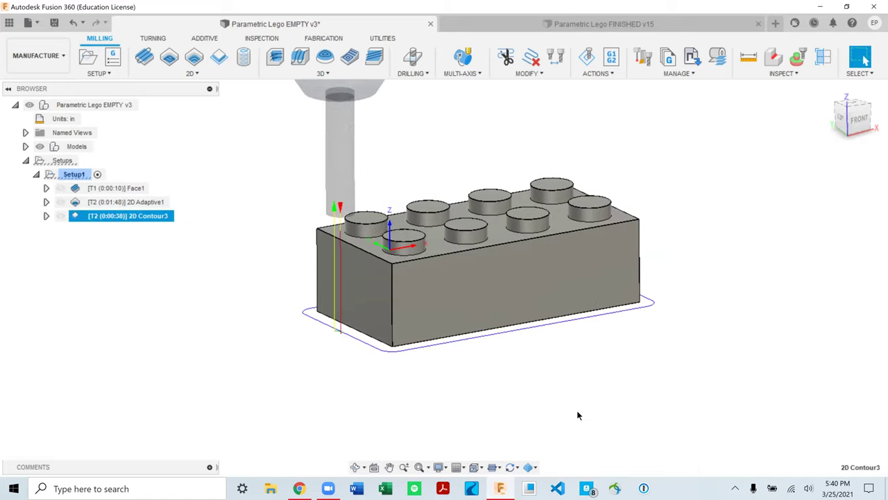
Step: Inspect the generated 2D Contour toolpath around the brick from the top, focusing on where the tool enters and exits
scroll(549, 361, up, 3)
scroll(564, 352, down, 3)
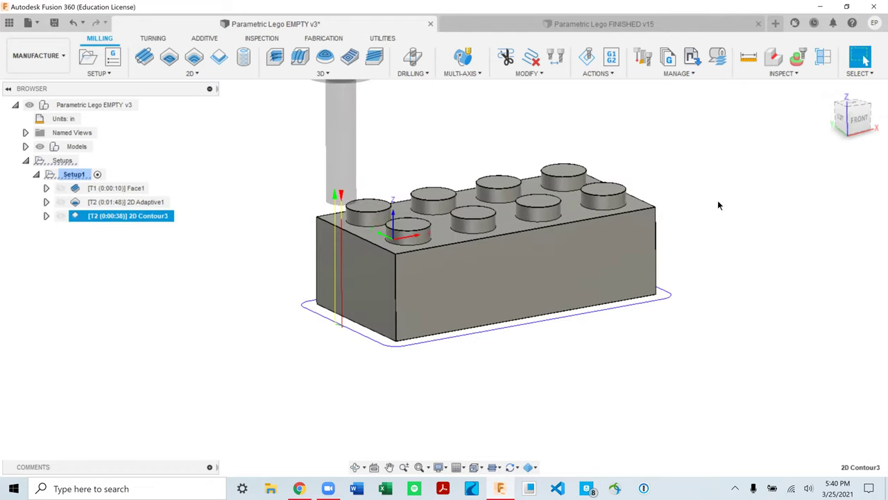
shift+middle_drag(798, 135, 792, 177)
click(850, 106)
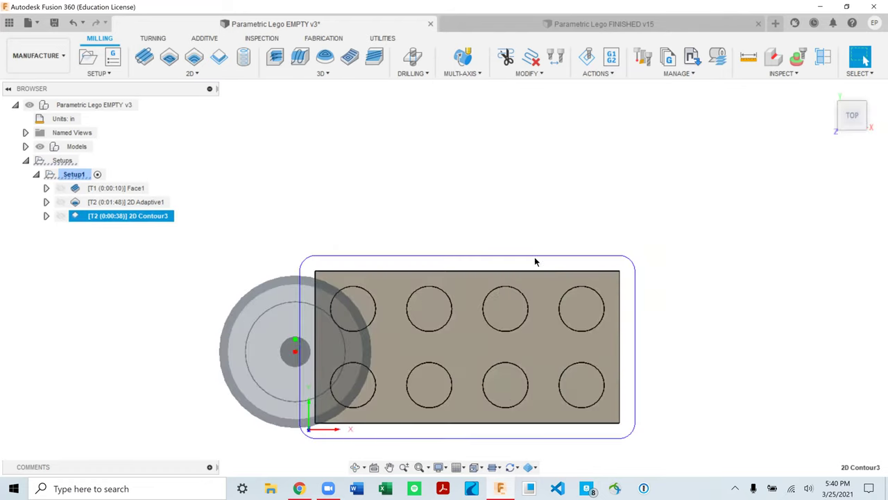
scroll(278, 352, up, 8)
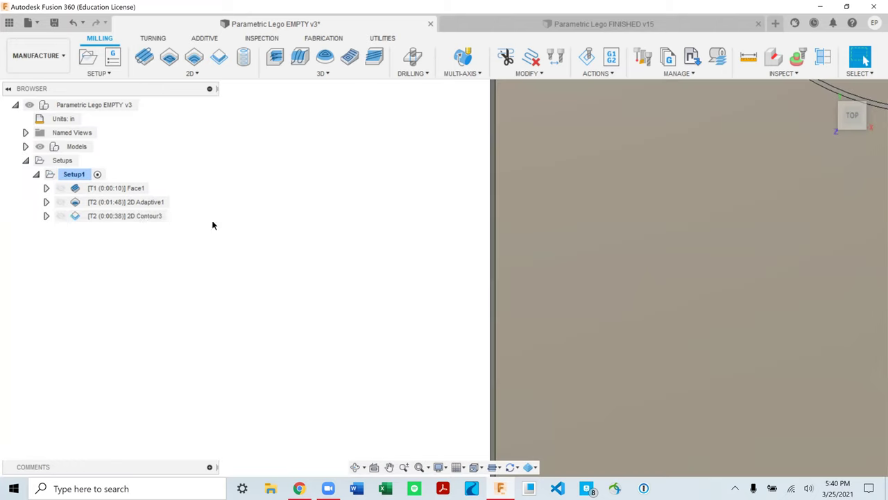
Step: Set the 2D Contour's Finishing Overlap to 0 in, regenerate the toolpath, and inspect where the lead-in and lead-out meet
double_click(138, 216)
click(801, 173)
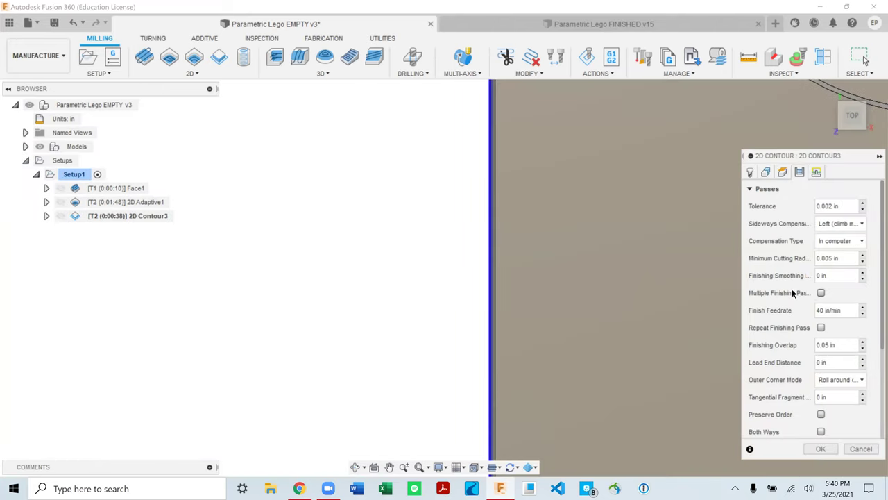
key(Return)
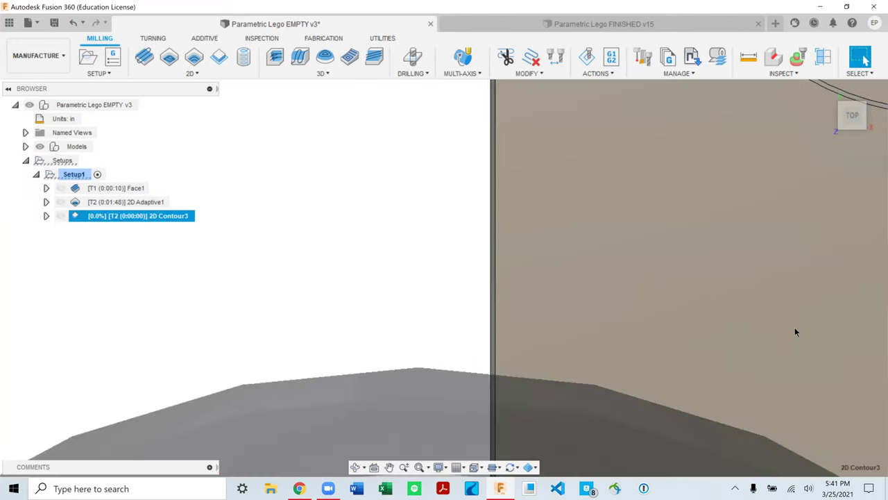
scroll(508, 257, down, 5)
scroll(358, 262, up, 3)
scroll(380, 264, up, 2)
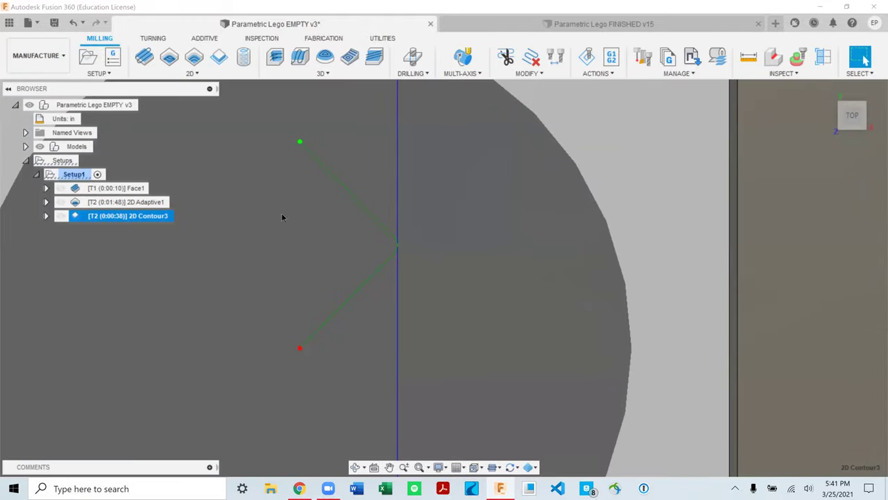
Step: Set the 2D Contour's Finishing Overlap back to 0.05 in and regenerate the toolpath
double_click(139, 216)
click(800, 172)
scroll(811, 239, down, 4)
scroll(826, 271, up, 3)
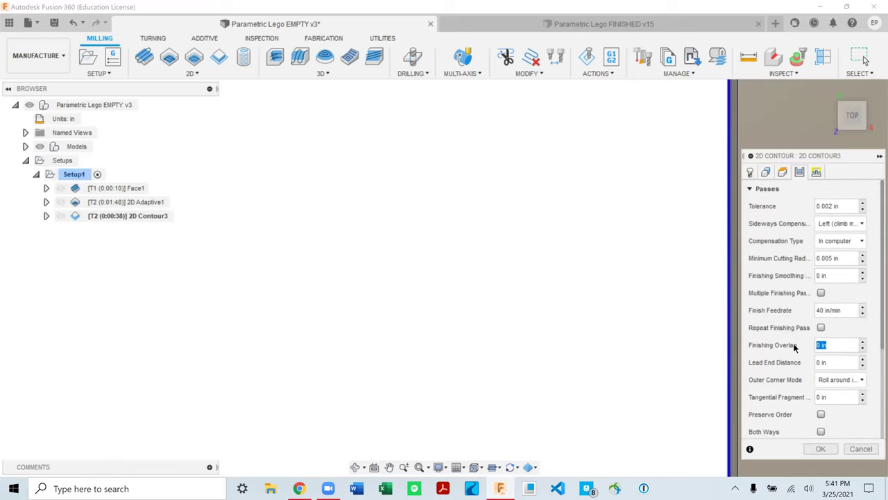
key(Return)
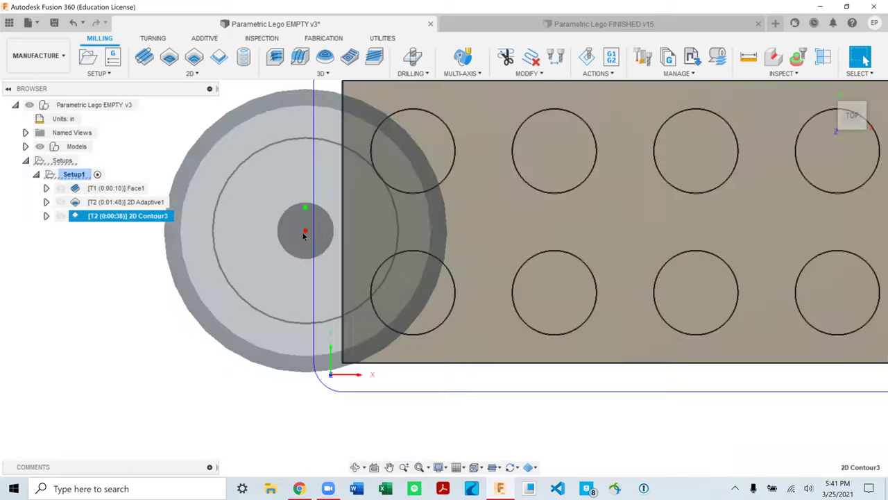
Step: Simulate all operations of Setup1 and skip ahead past Face1 to the start of 2D Adaptive1
scroll(303, 232, down, 3)
shift+middle_drag(307, 262, 321, 192)
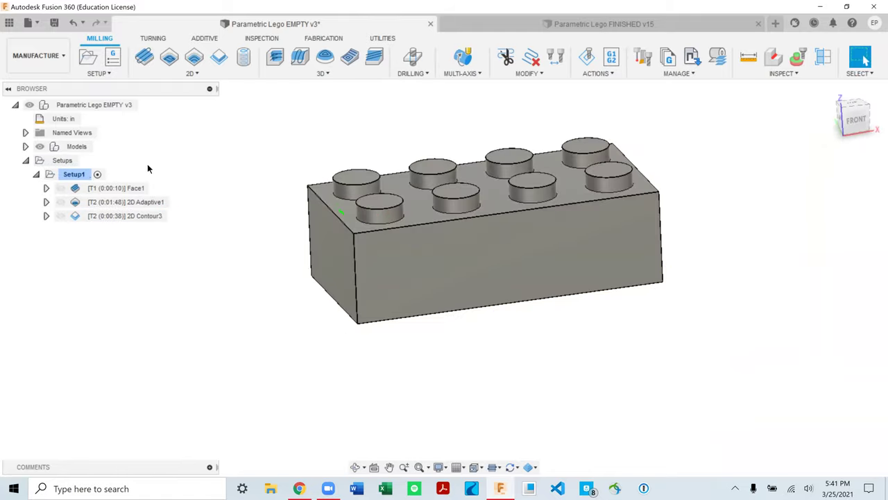
click(73, 174)
click(587, 56)
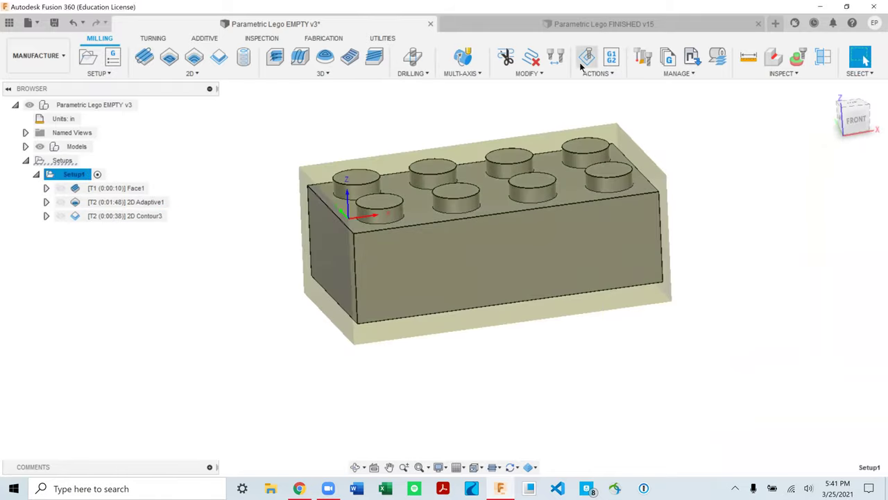
click(488, 421)
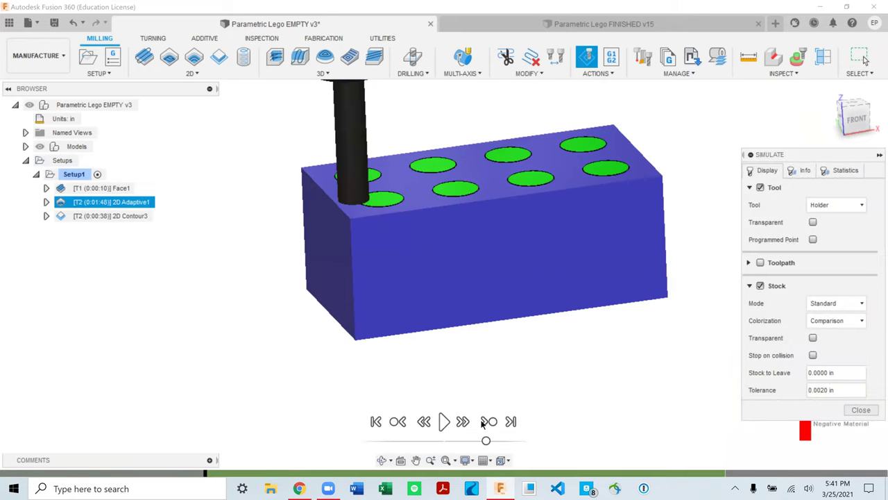
Step: Play the simulation of the 2D Contour, examine the brick's finished side walls in the stock comparison, and end the simulation
click(487, 422)
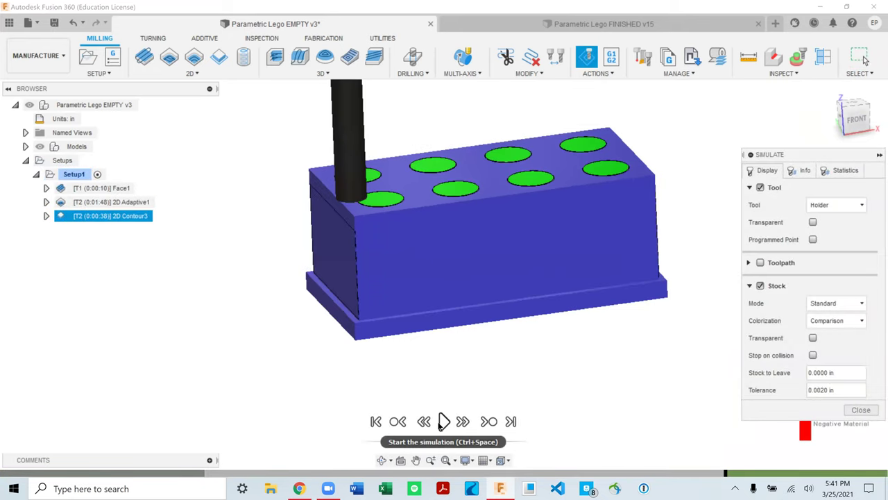
click(444, 421)
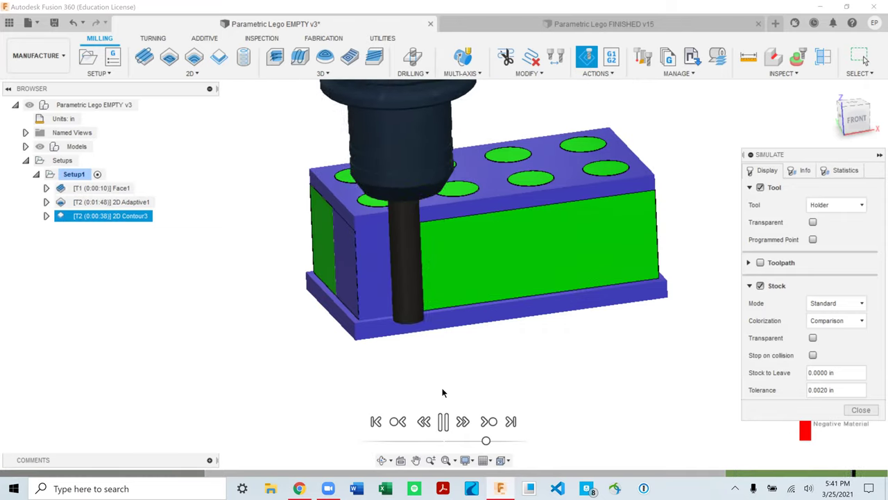
shift+middle_drag(361, 349, 481, 337)
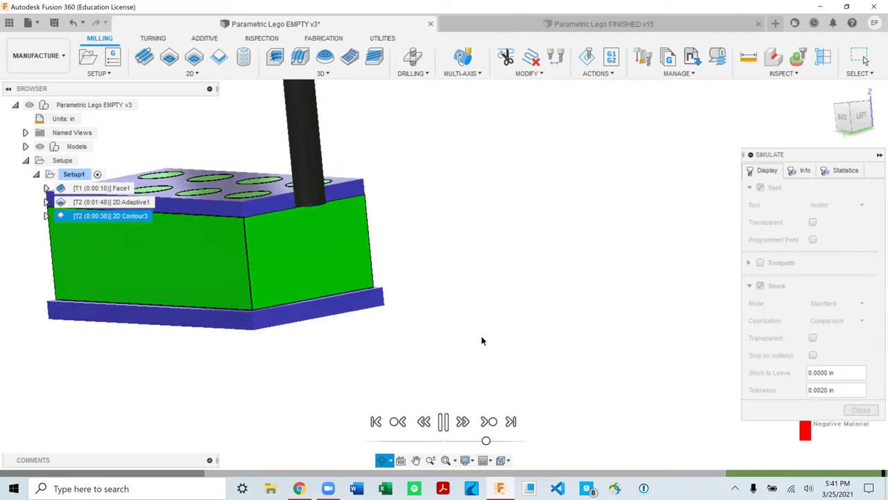
scroll(561, 284, down, 3)
shift+middle_drag(423, 215, 452, 249)
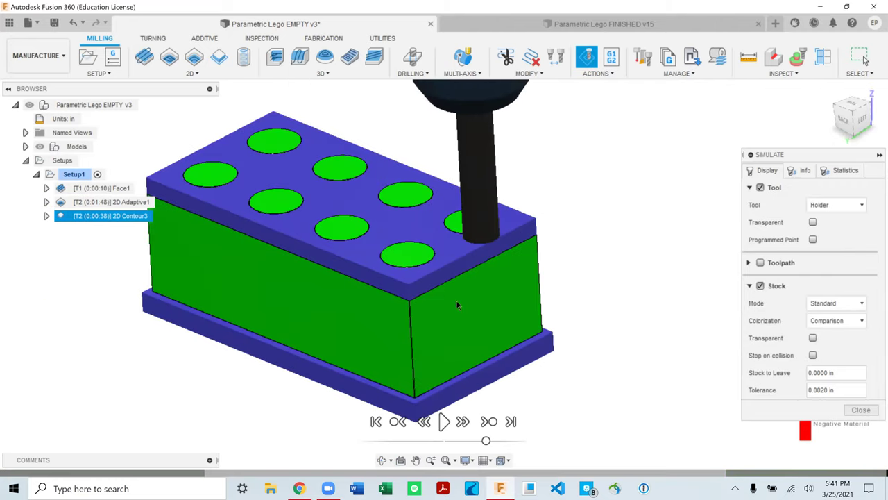
scroll(620, 208, down, 2)
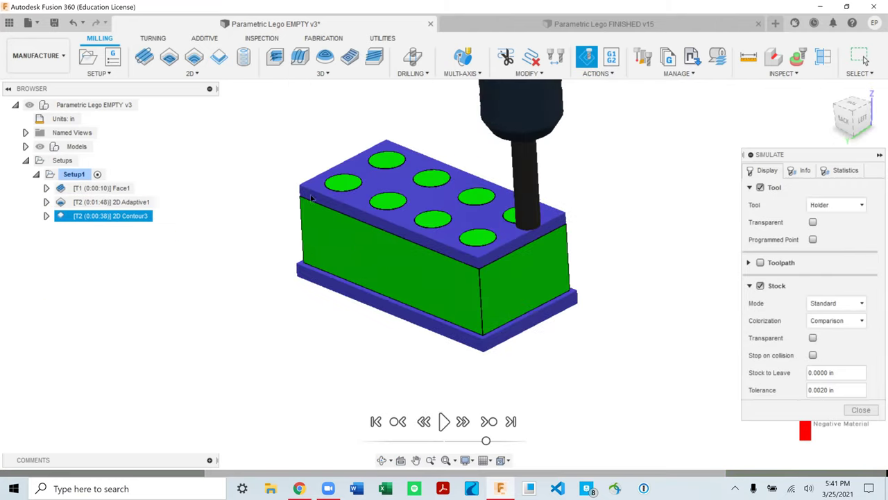
scroll(471, 279, up, 3)
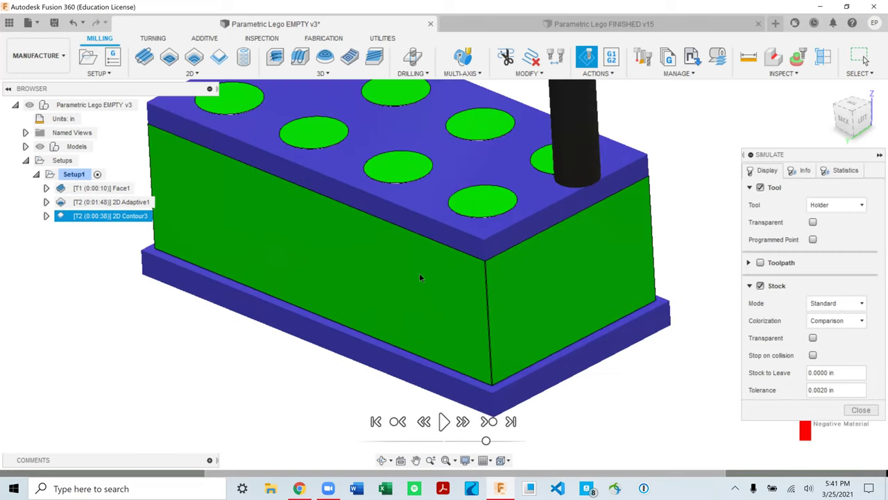
drag(836, 392, 811, 390)
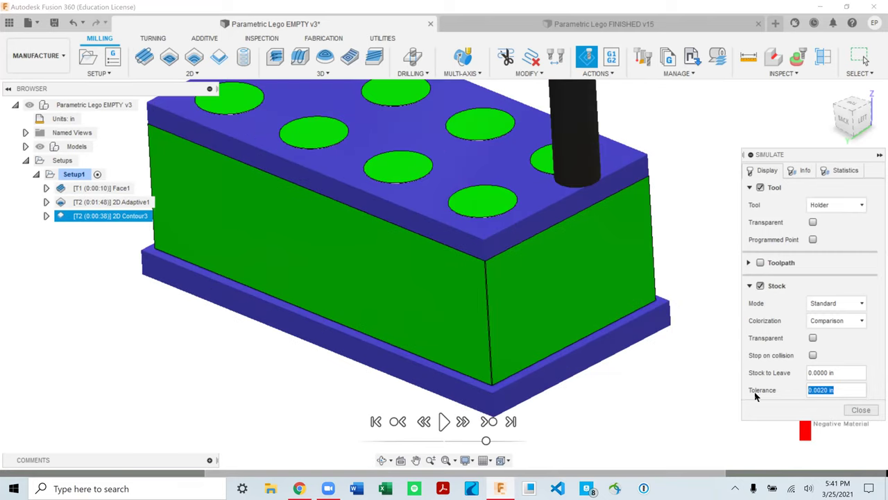
click(858, 414)
scroll(394, 272, down, 2)
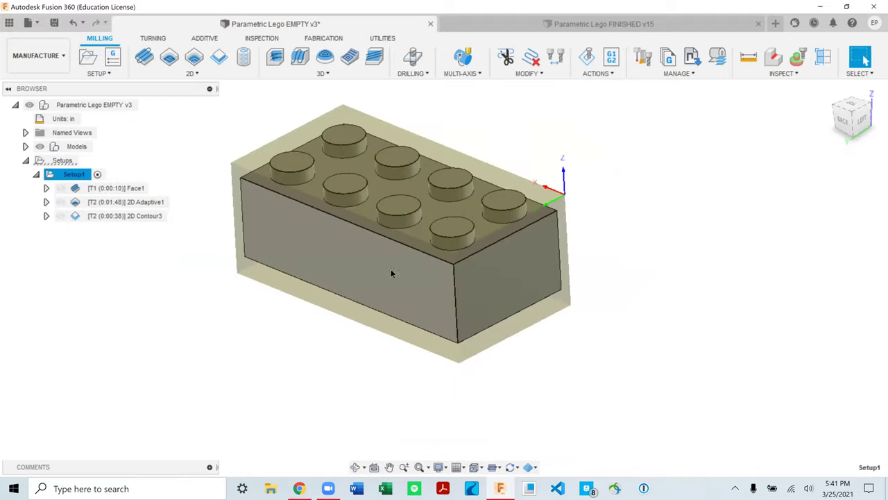
scroll(406, 238, up, 3)
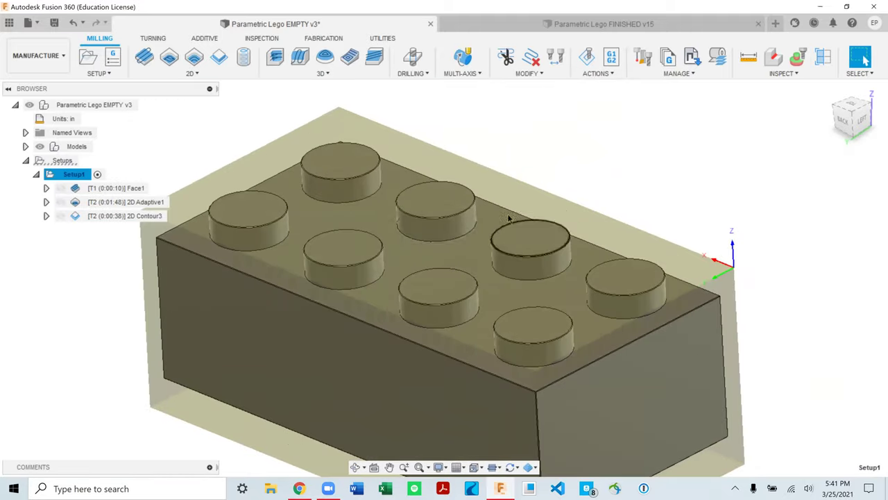
scroll(374, 181, down, 2)
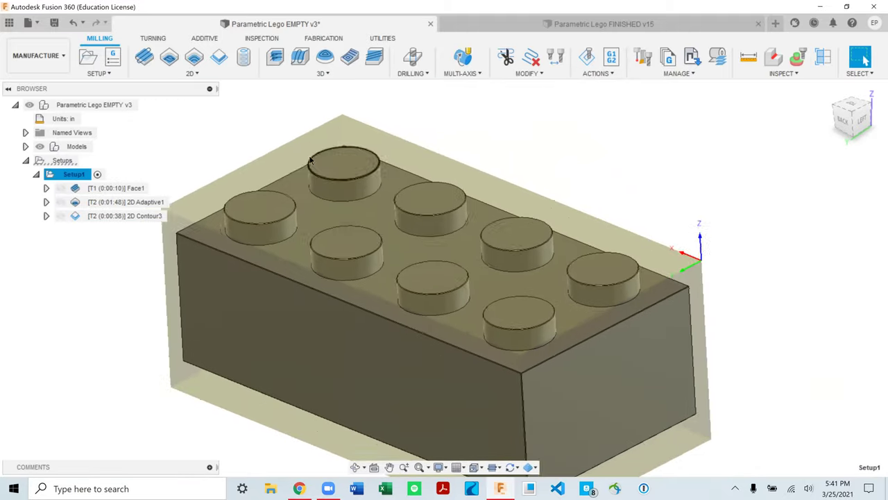
key(Escape)
shift+middle_drag(342, 305, 352, 289)
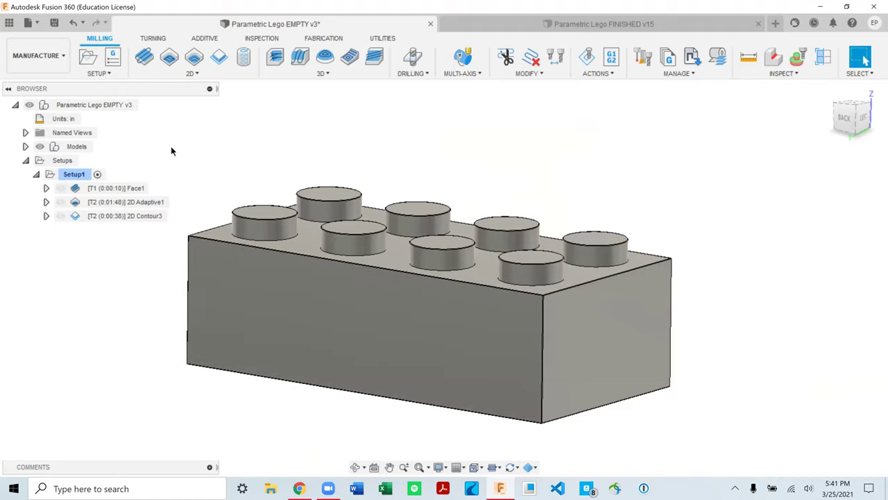
click(170, 57)
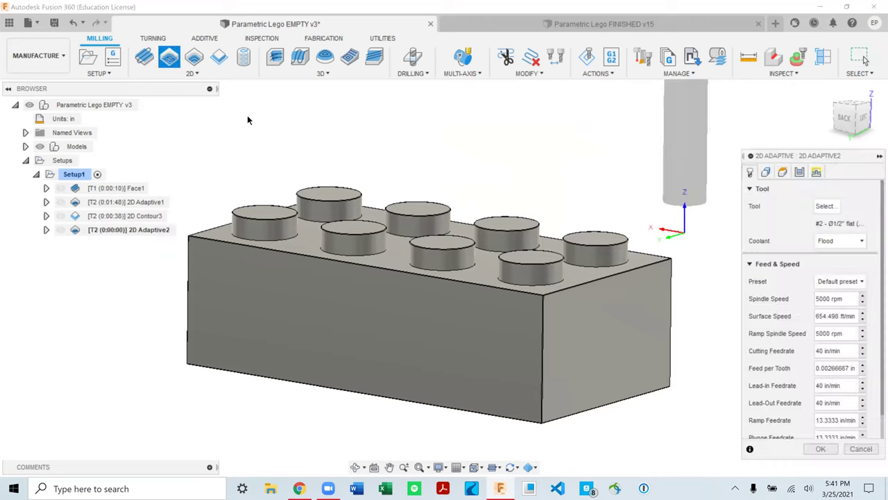
click(826, 206)
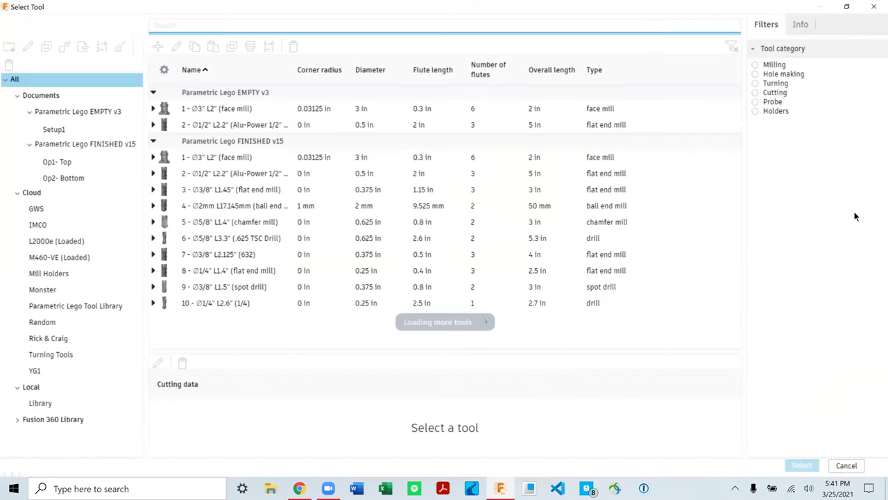
click(846, 464)
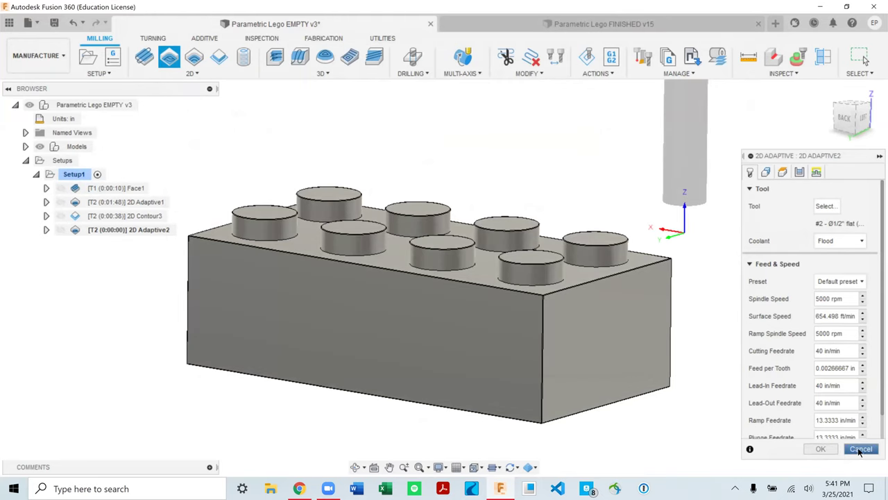
click(861, 448)
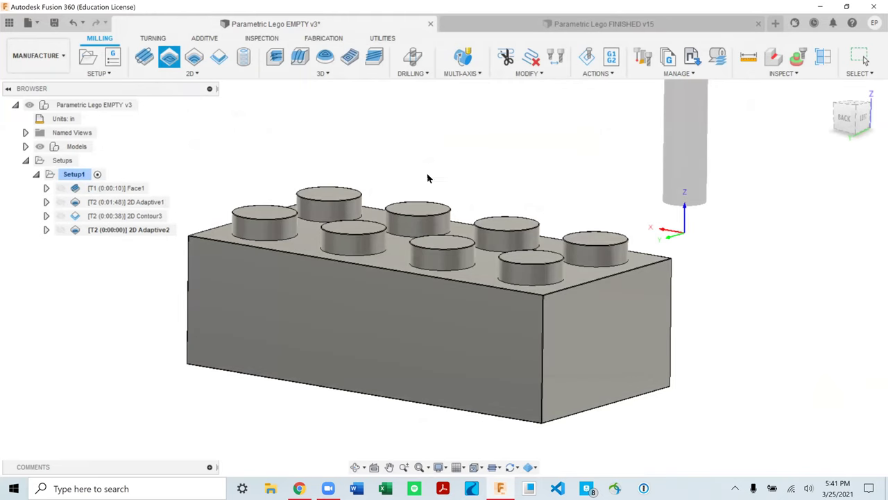
Step: Start a new 2D Adaptive with tool 3, the 3/8" flat end mill from the Parametric Lego Tool Library
mouse_move(428, 179)
shift+middle_down()
mouse_move(419, 204)
mouse_move(353, 279)
mouse_move(363, 263)
mouse_move(388, 265)
shift+middle_up()
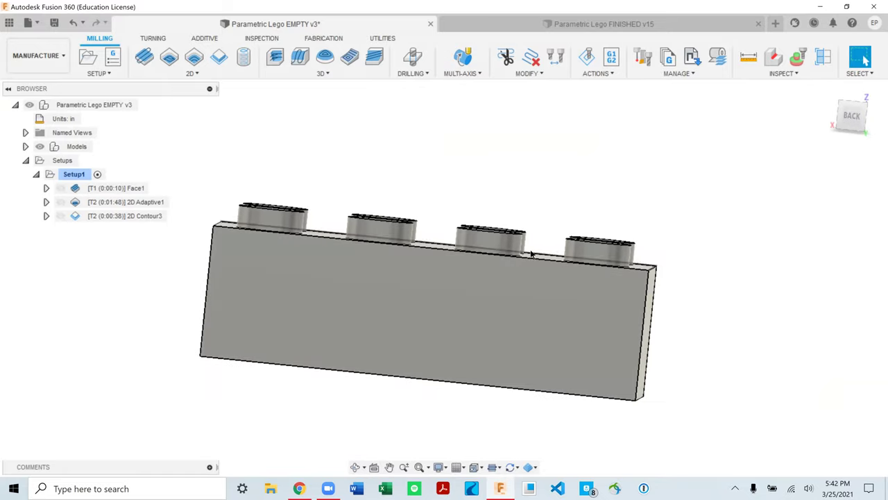
shift+middle_drag(531, 254, 520, 319)
click(169, 57)
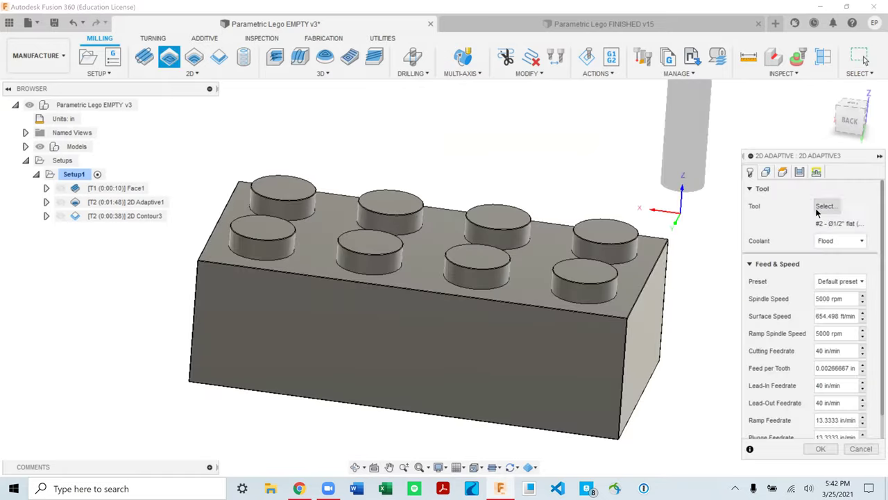
click(817, 208)
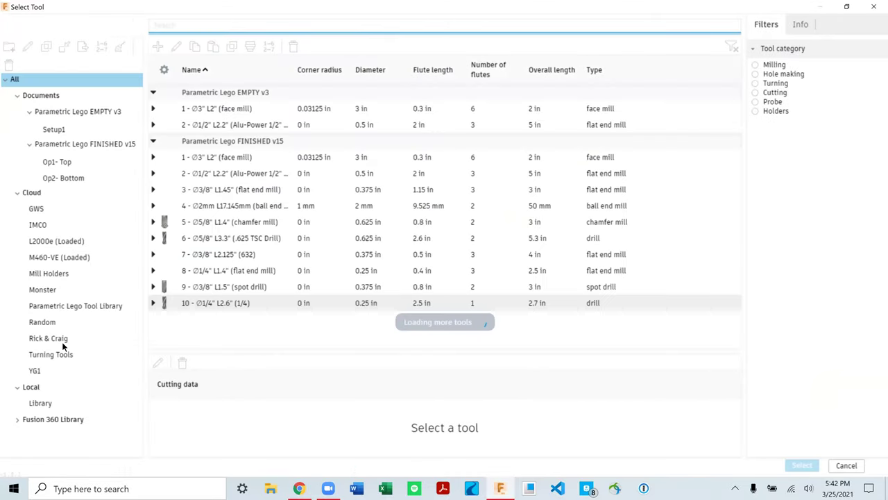
click(51, 306)
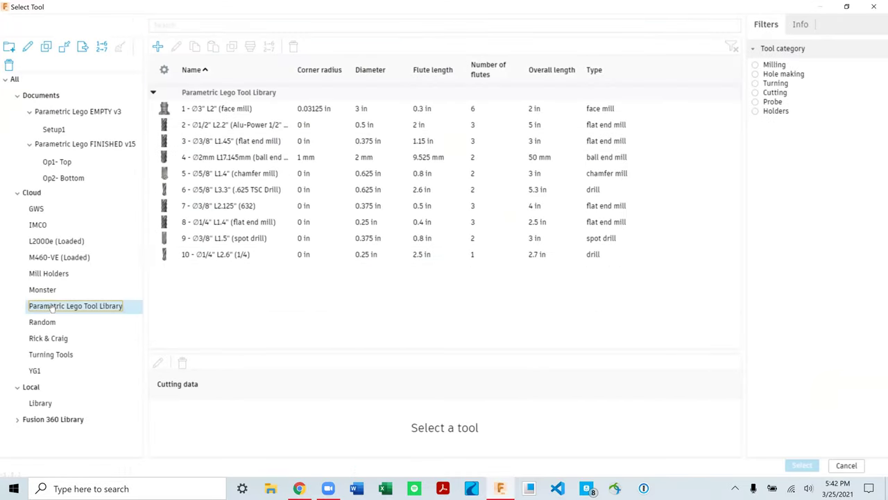
click(220, 142)
double_click(222, 140)
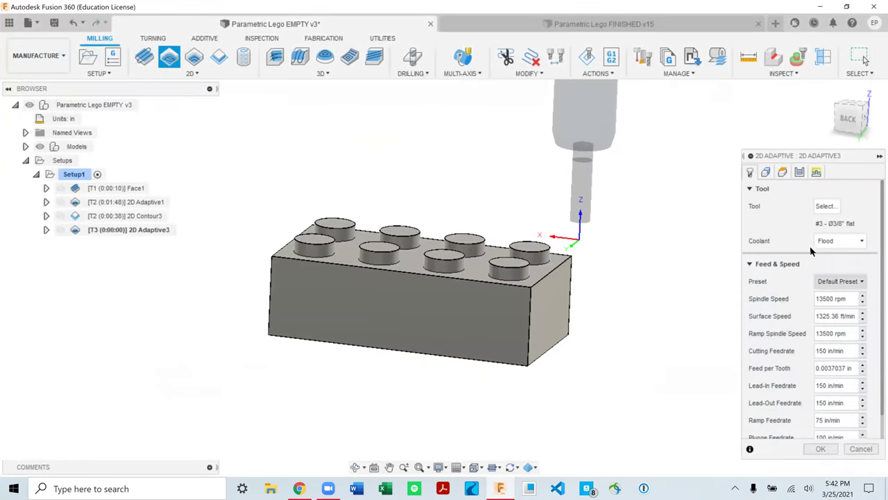
Step: Try the base edges of all eight studs as the 2D Adaptive's pocket selections and clear the selection again
click(765, 172)
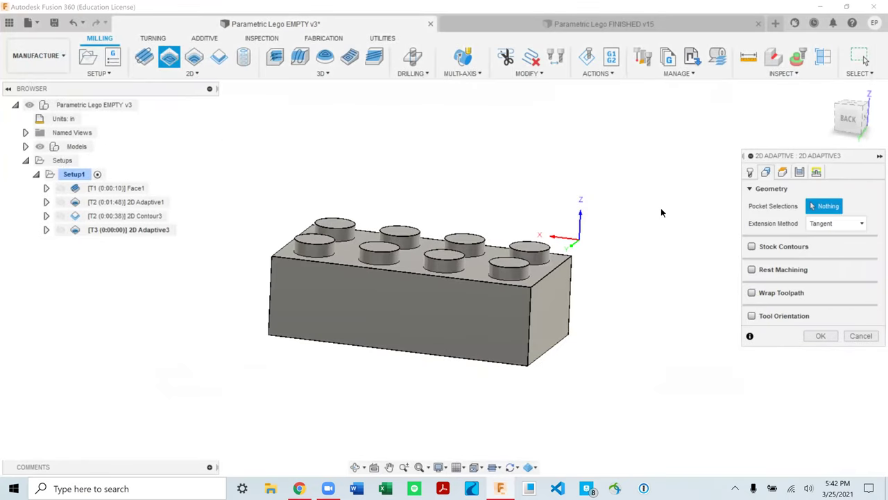
scroll(499, 255, up, 4)
shift+middle_drag(565, 217, 570, 225)
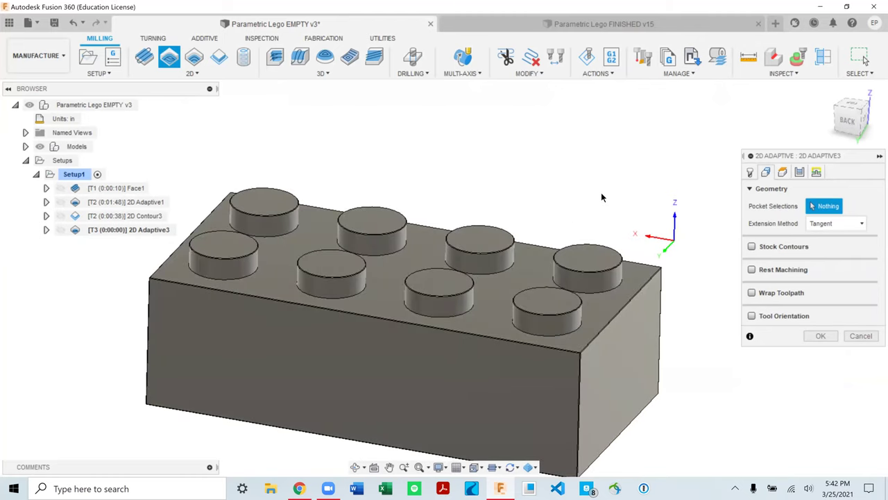
scroll(601, 193, down, 2)
scroll(557, 247, up, 2)
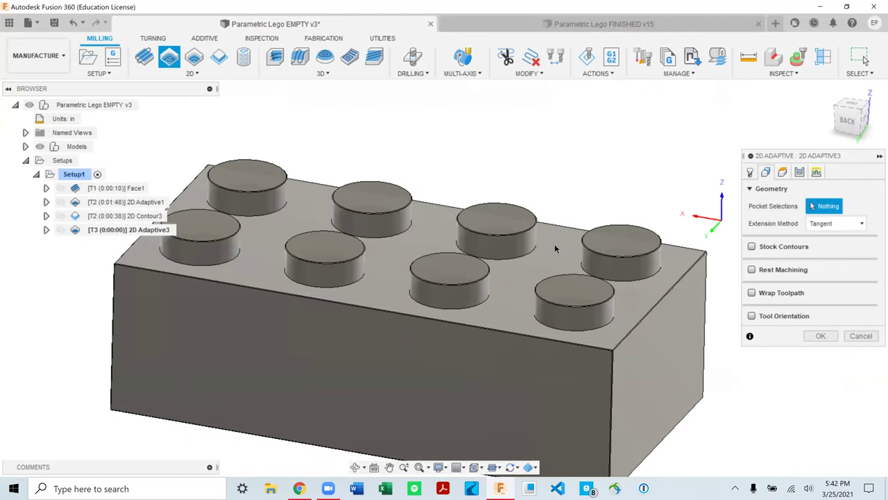
click(629, 281)
click(612, 320)
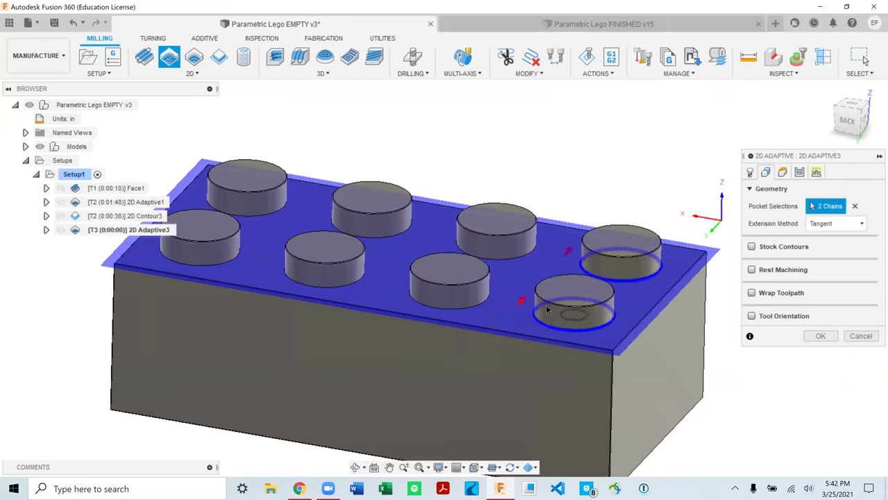
click(509, 258)
click(483, 299)
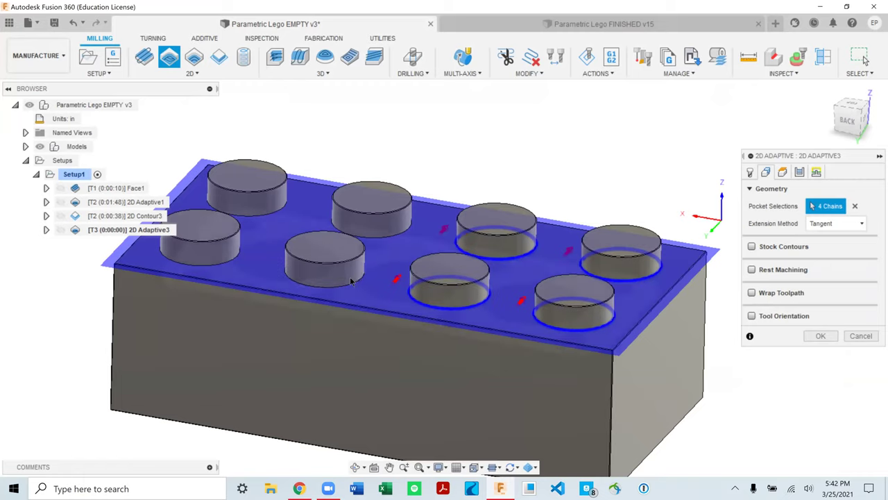
click(350, 281)
click(382, 236)
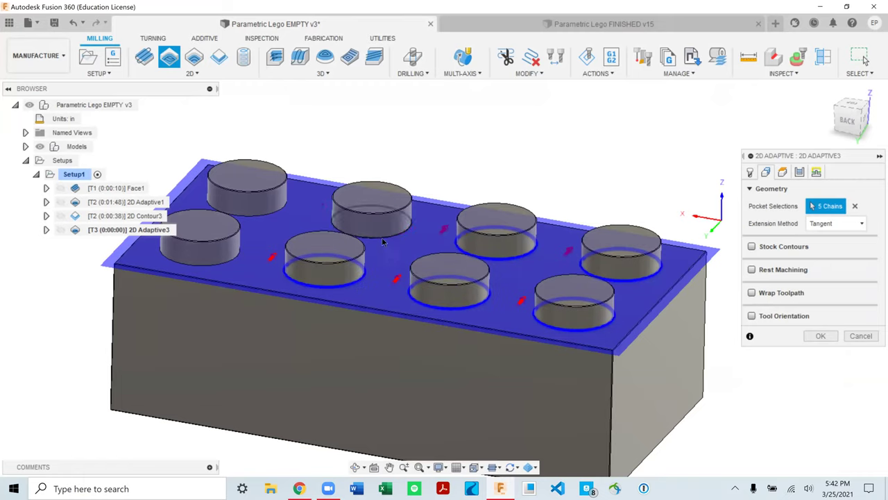
click(248, 209)
click(201, 261)
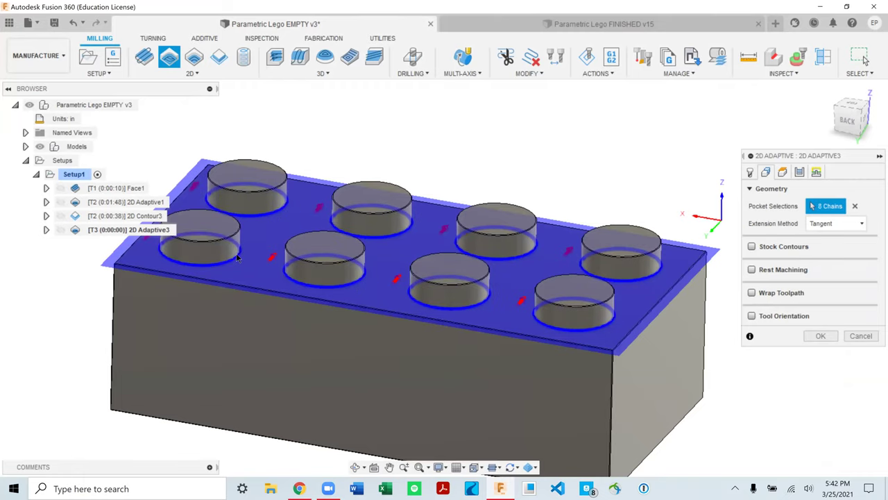
click(853, 206)
Step: Select the brick's top face around the studs as the pocket selection and examine the machining region
click(469, 340)
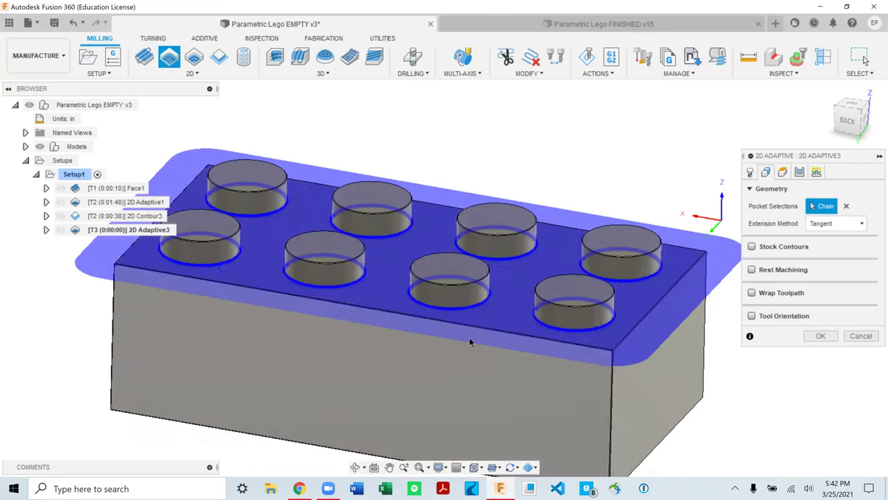
scroll(469, 337, down, 5)
scroll(447, 161, down, 2)
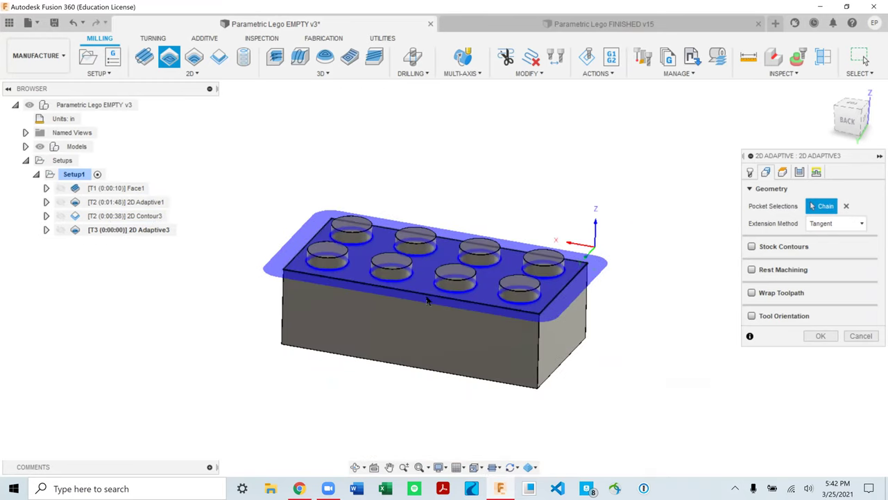
scroll(489, 232, up, 4)
scroll(494, 229, down, 3)
shift+middle_drag(521, 342, 508, 308)
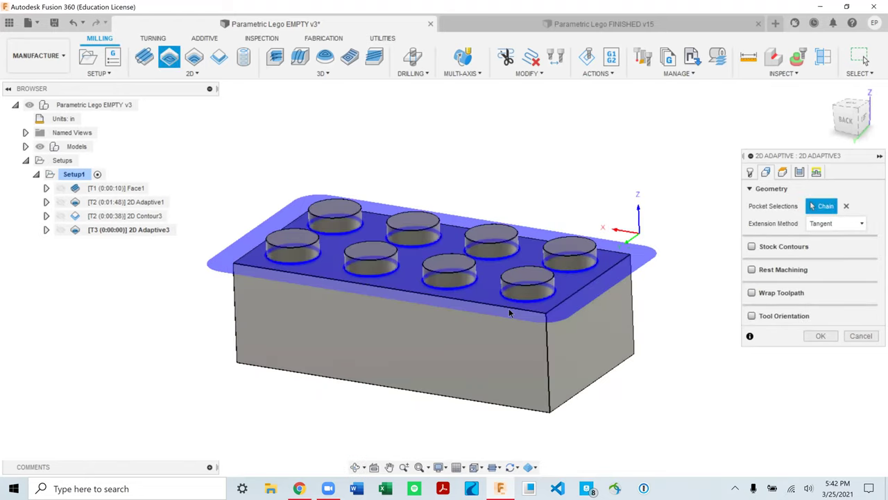
scroll(488, 276, up, 1)
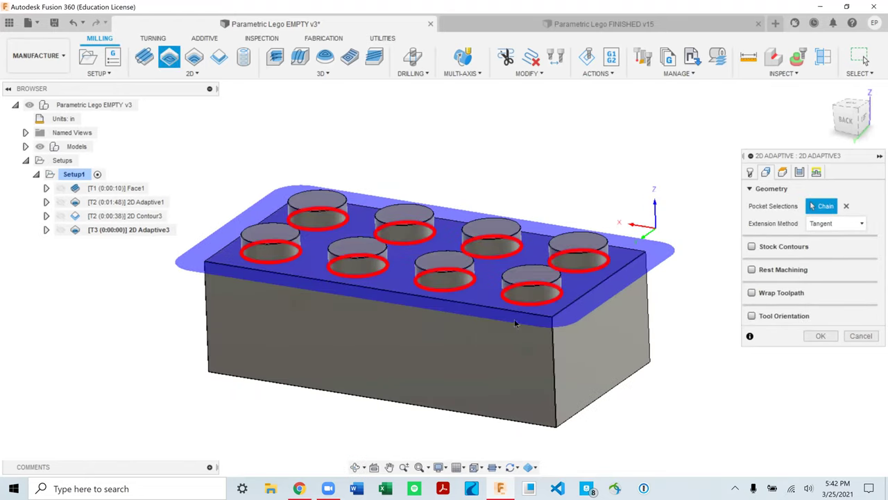
scroll(365, 246, up, 1)
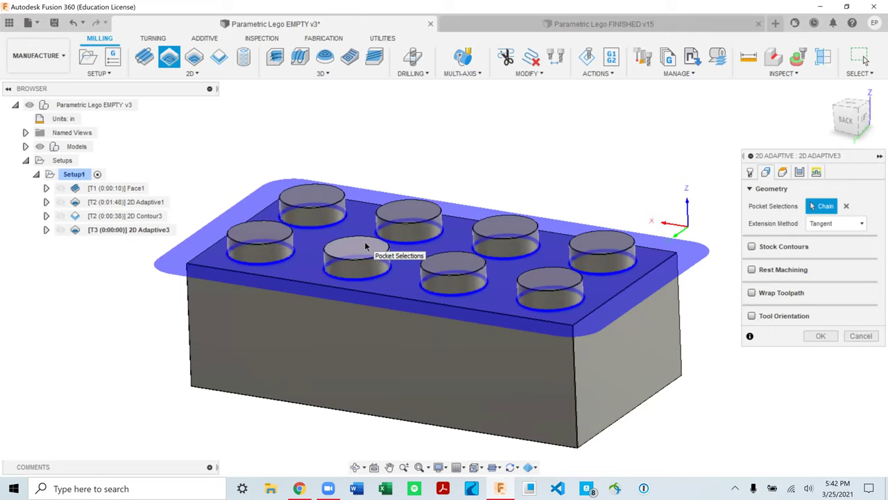
Step: Enable Stock Contours for the 2D Adaptive and compare the stock boundary with the machining region from the top
click(754, 247)
shift+middle_drag(719, 125, 733, 192)
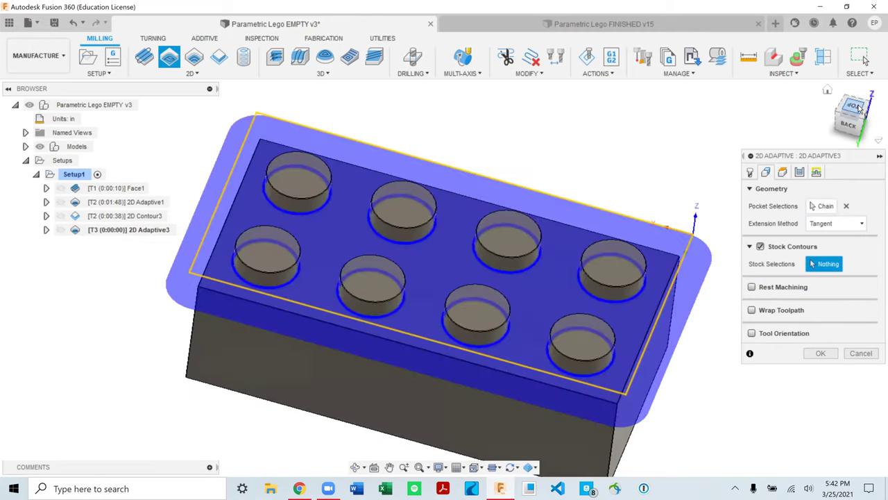
shift+middle_drag(558, 190, 591, 270)
scroll(625, 229, up, 5)
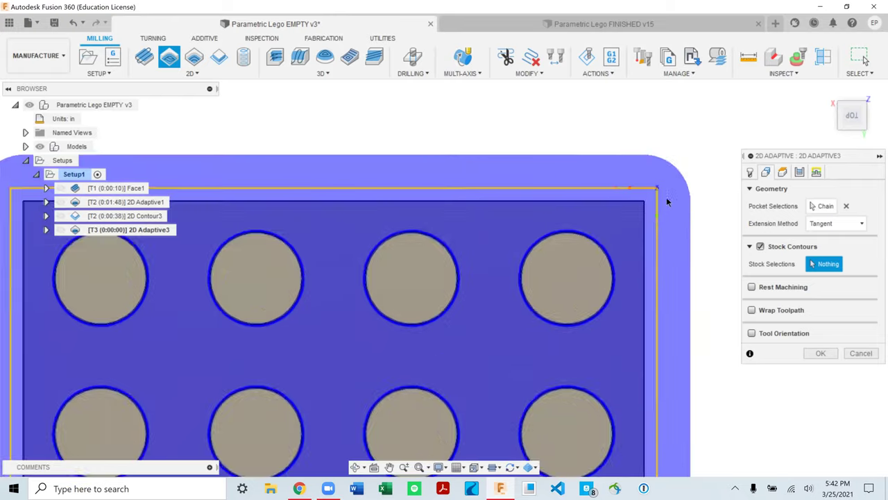
scroll(636, 175, down, 4)
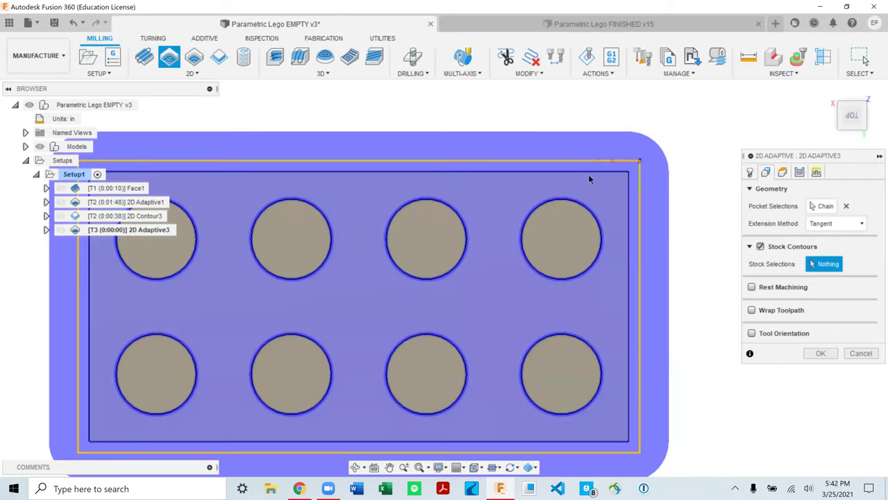
Step: Select the outer edge chain around the brick's top as the 2D Adaptive's stock selection and check it at the corner
scroll(637, 163, up, 5)
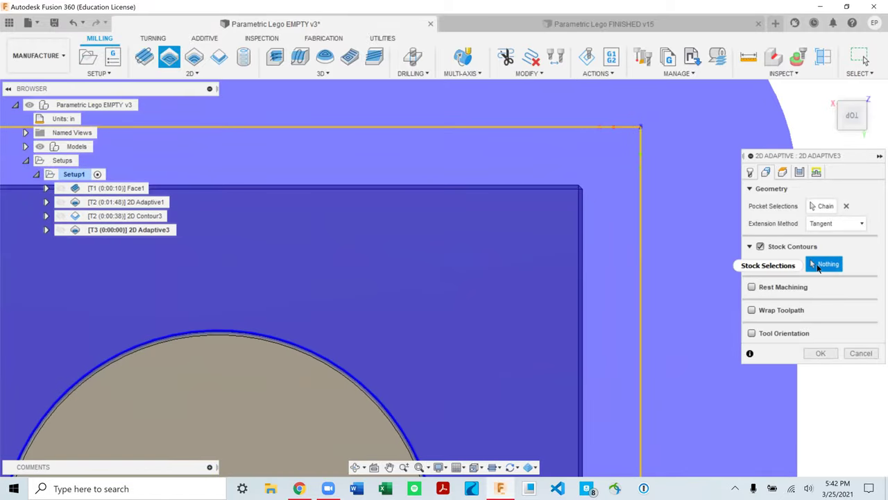
click(561, 188)
scroll(579, 139, down, 3)
scroll(576, 135, up, 5)
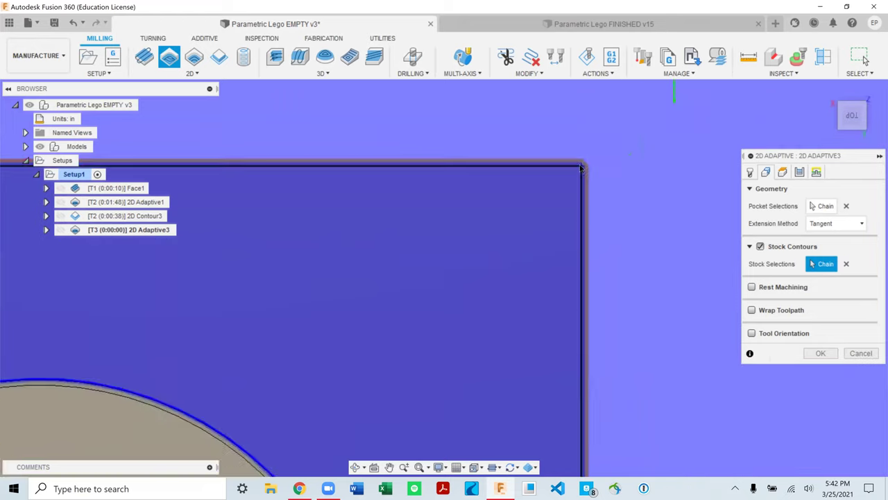
scroll(572, 135, down, 6)
shift+middle_drag(525, 283, 522, 235)
scroll(523, 236, up, 6)
scroll(541, 267, down, 5)
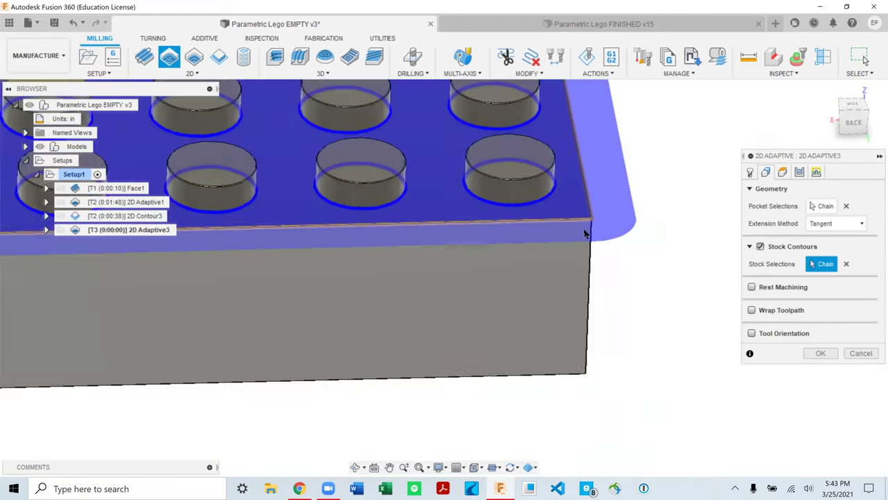
scroll(326, 267, up, 3)
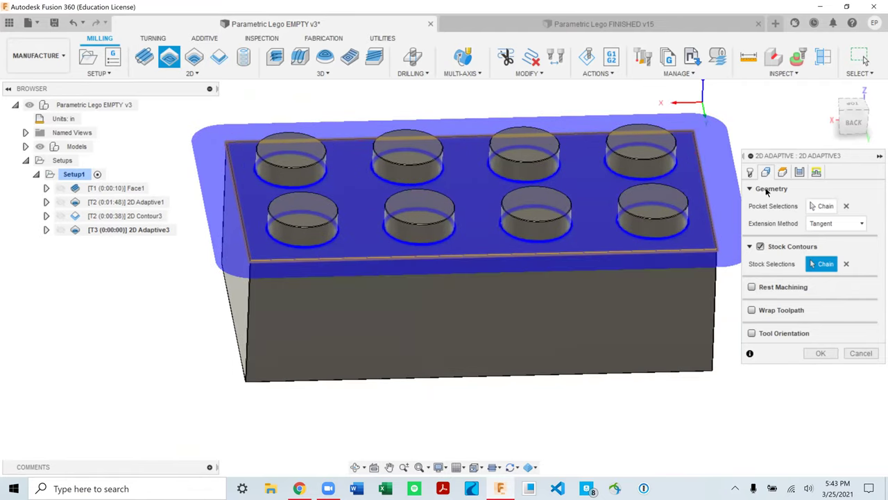
Step: Set the 2D Adaptive's bottom height from a selection, using the brick's top face between the studs as the reference
click(784, 172)
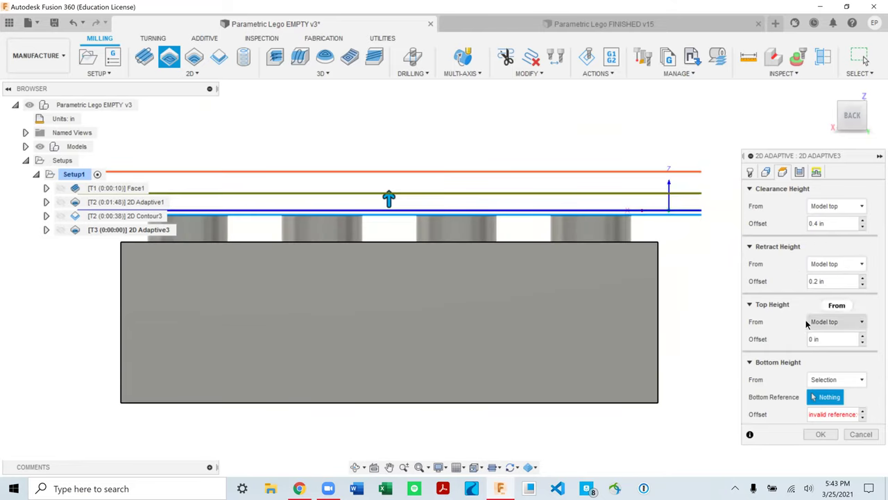
scroll(617, 214, up, 3)
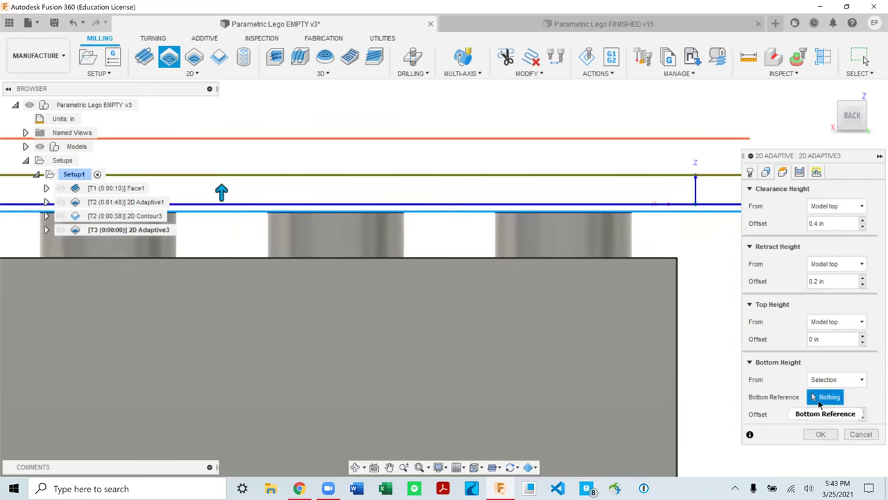
scroll(578, 265, down, 5)
shift+middle_drag(540, 282, 596, 315)
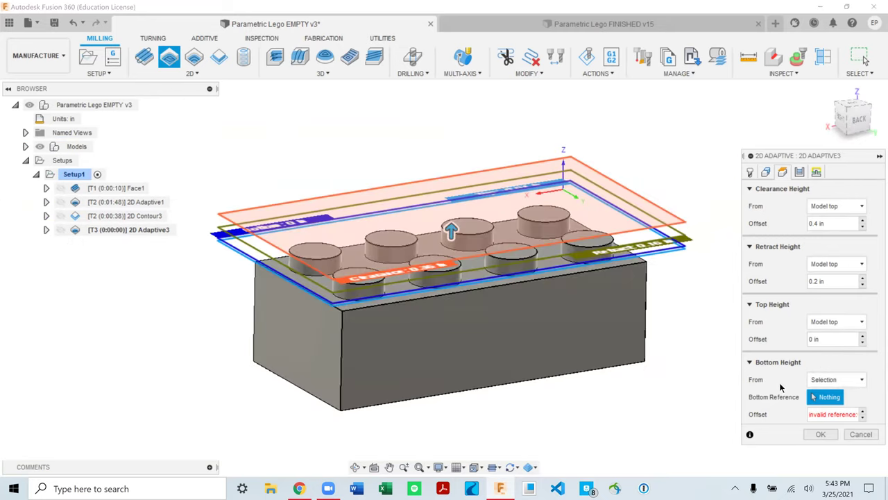
click(830, 381)
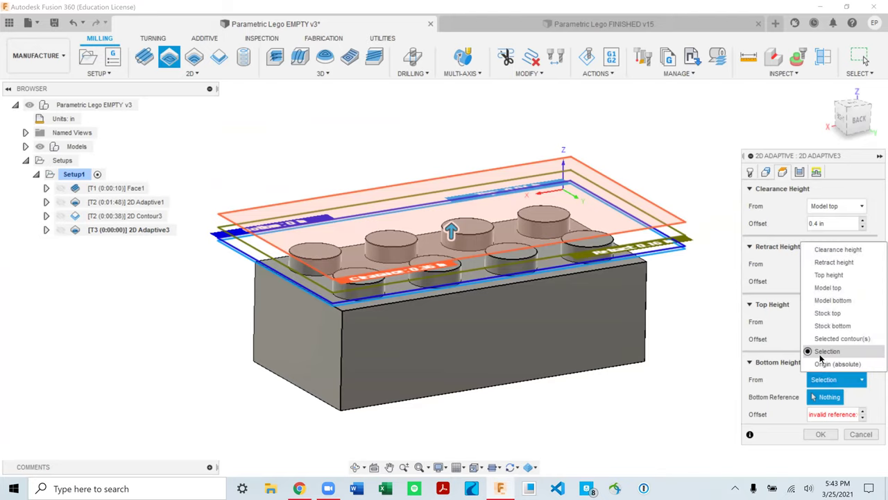
click(826, 351)
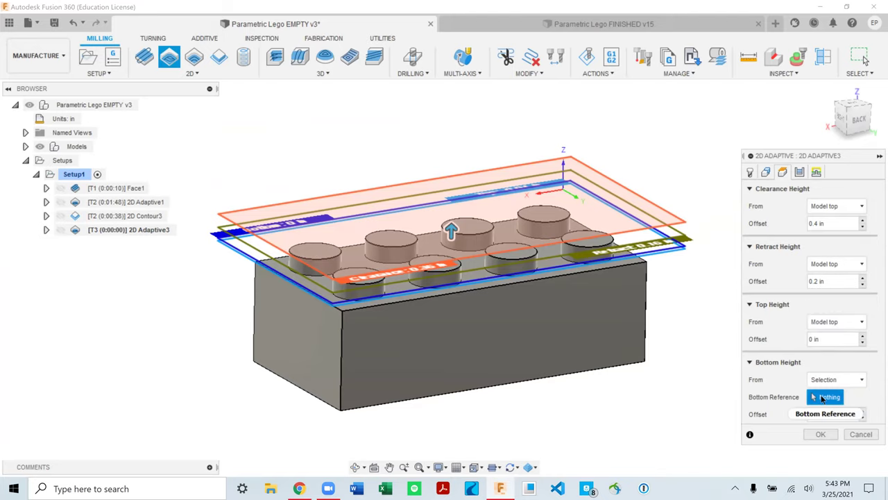
scroll(482, 291, up, 4)
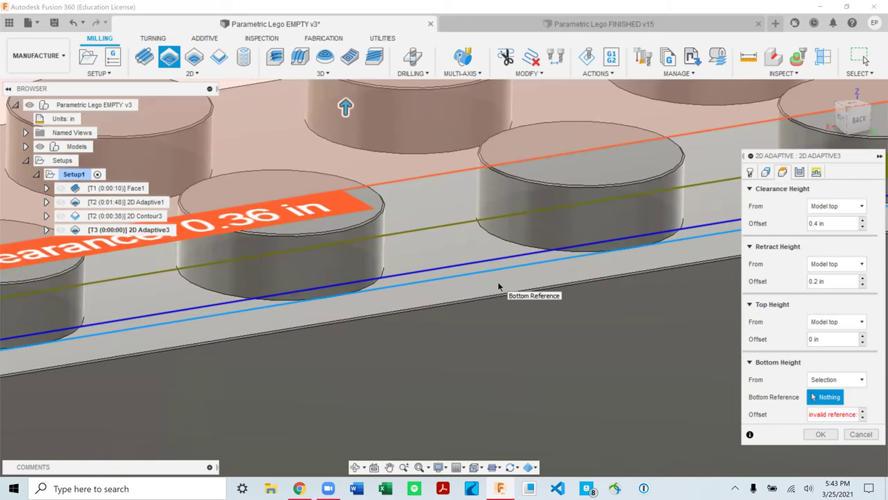
click(500, 290)
Step: Examine the bottom height plane against the brick's top face and edge chamfer from the back and at an angle
scroll(479, 311, down, 5)
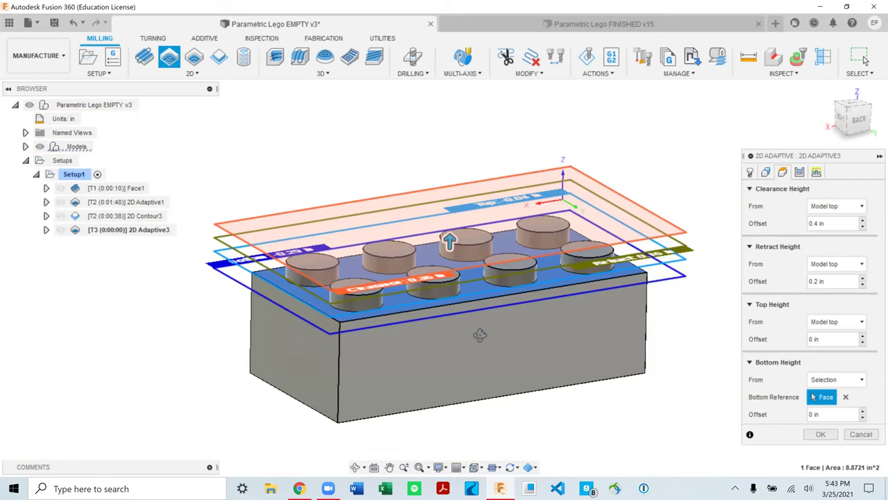
shift+middle_drag(480, 335, 450, 314)
click(853, 121)
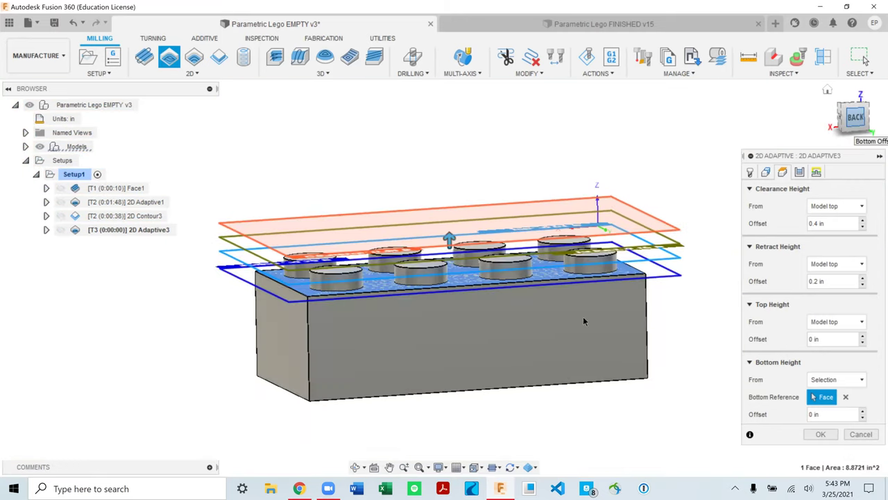
scroll(583, 317, up, 5)
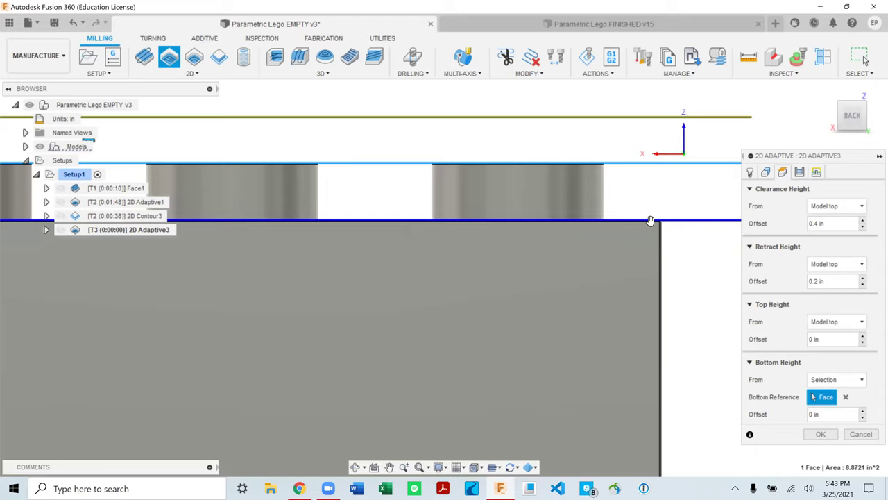
scroll(652, 221, up, 5)
scroll(669, 220, down, 8)
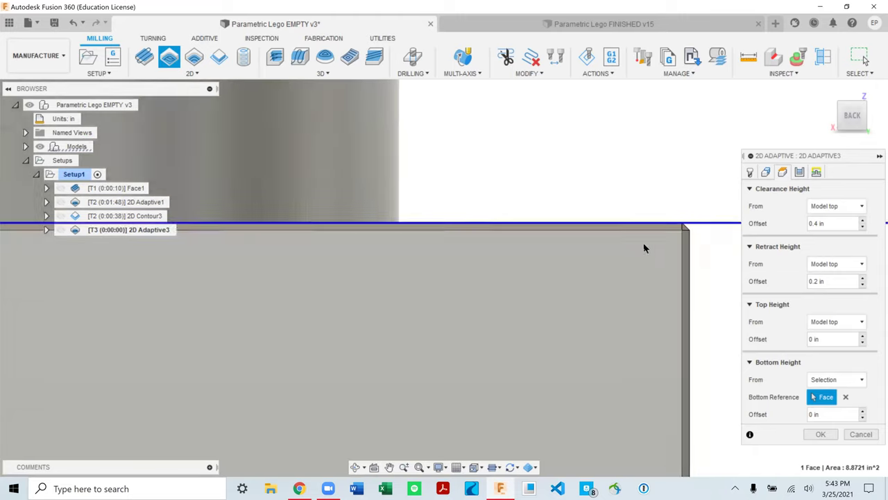
shift+middle_drag(491, 252, 507, 266)
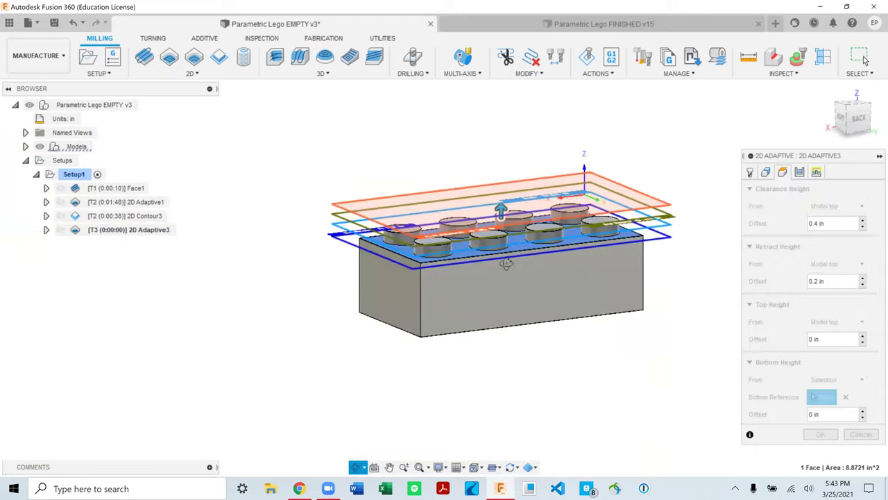
scroll(544, 227, up, 3)
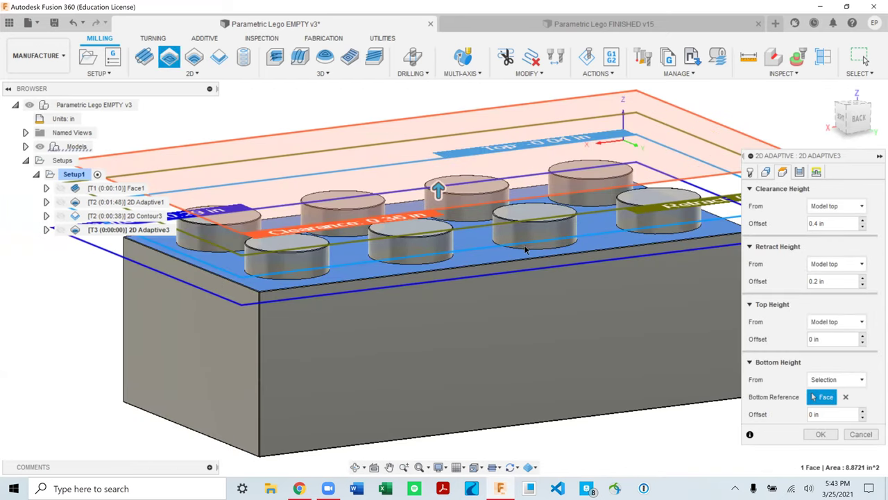
Step: Review the optimal load and other pass settings of the 2D Adaptive alongside its tool and feed settings
click(799, 172)
scroll(524, 307, down, 2)
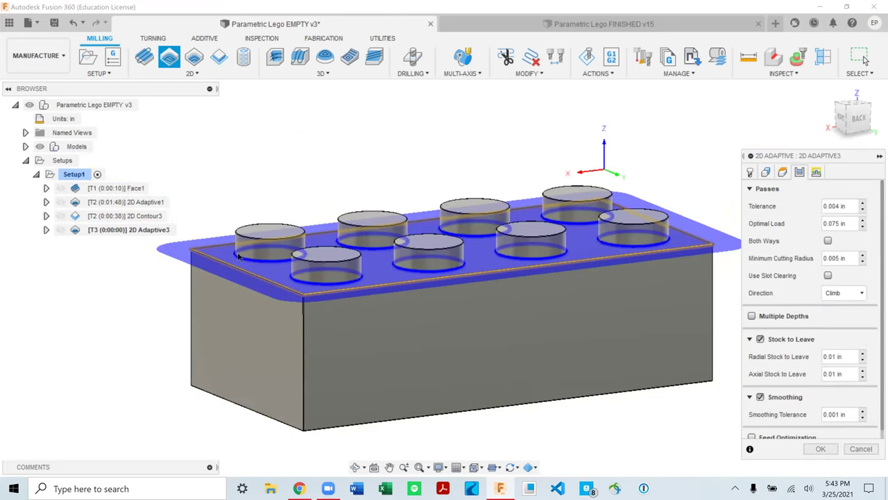
click(750, 173)
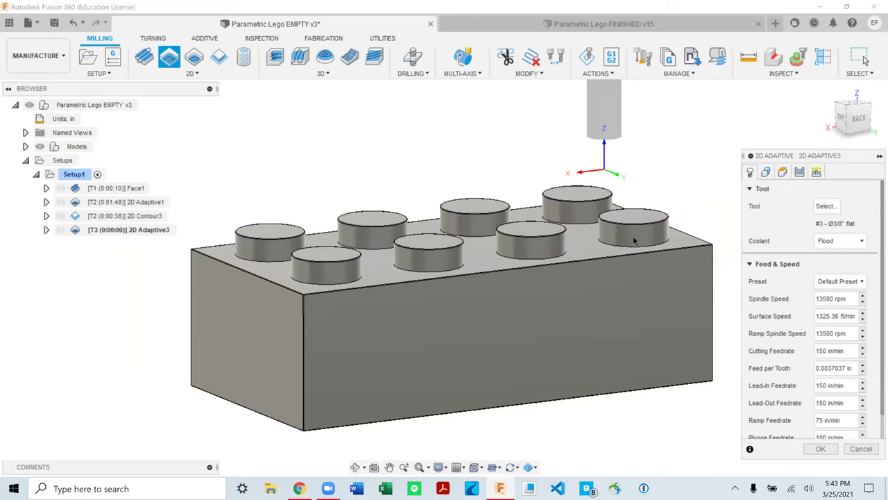
click(799, 172)
click(823, 224)
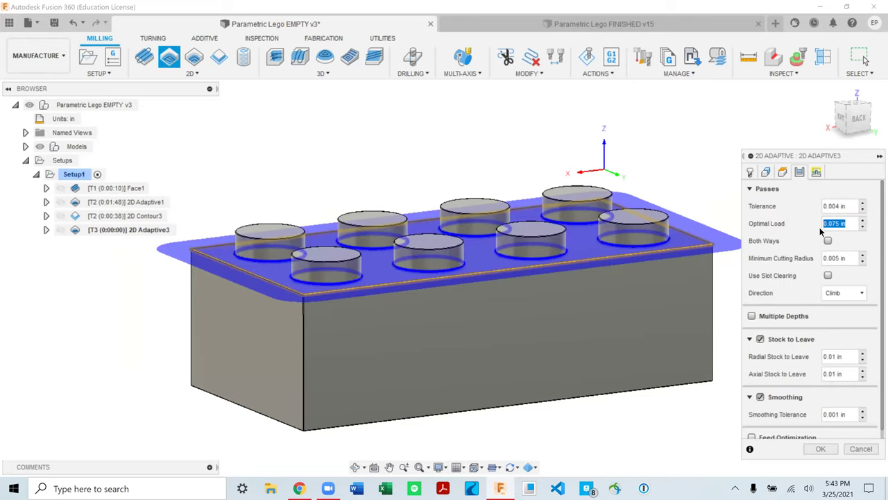
scroll(755, 236, down, 1)
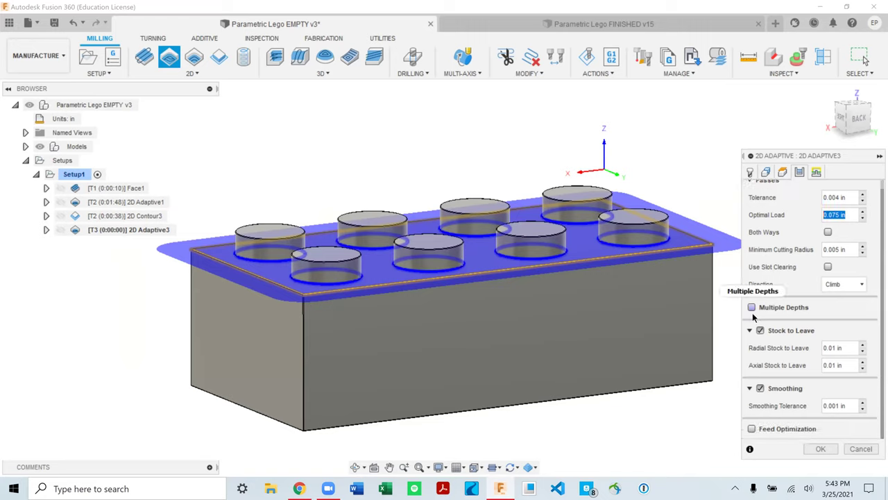
Step: Set both the radial and axial stock to leave to .005 in for the 2D Adaptive
click(833, 347)
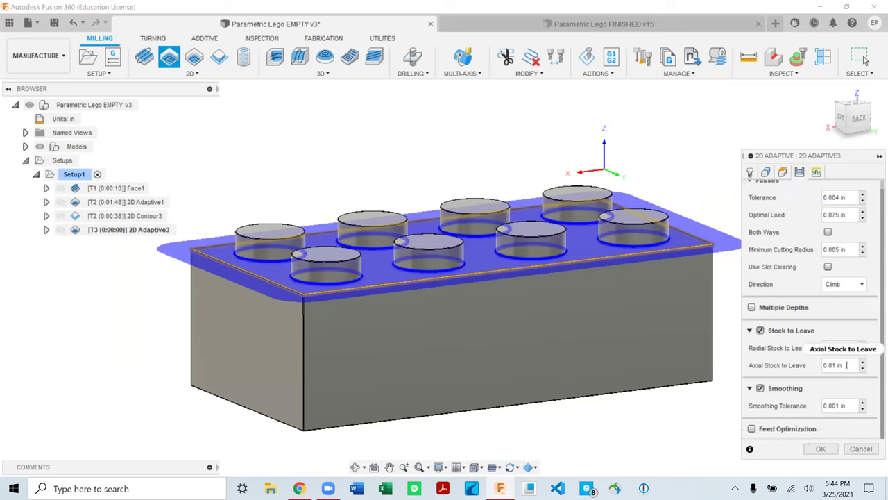
click(823, 366)
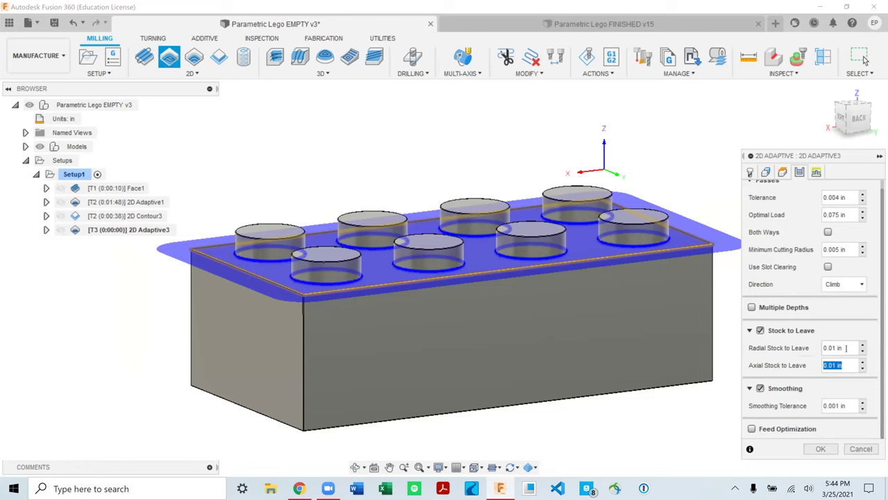
click(846, 348)
text(.005)
key(Tab)
text(.00)
scroll(763, 393, up, 1)
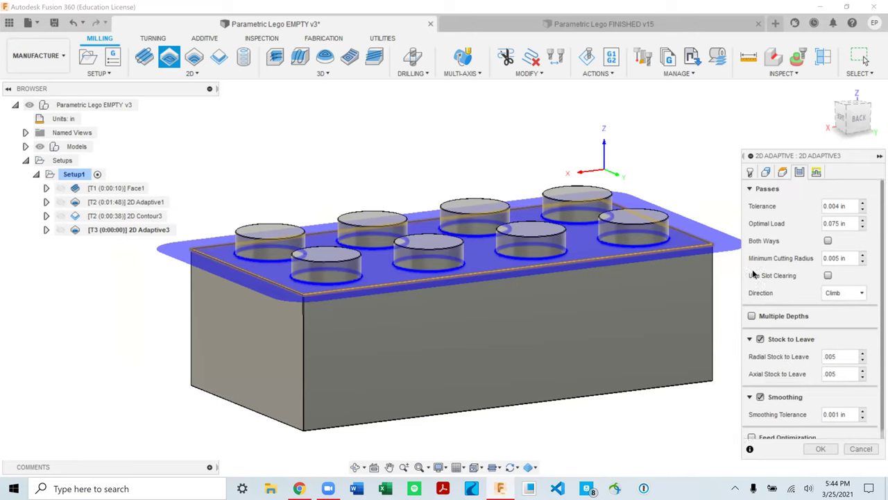
Step: Review the 2D Adaptive's linking settings, including no-engagement feedrate, the stay-down level options, lead-ins and helix ramp values
click(816, 172)
scroll(628, 250, down, 2)
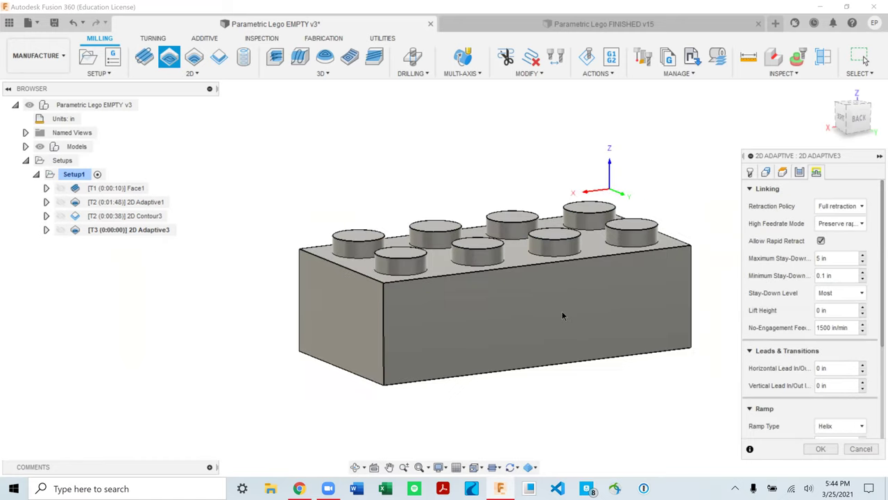
mouse_move(563, 315)
shift+middle_down()
mouse_move(553, 310)
mouse_move(557, 332)
shift+middle_up()
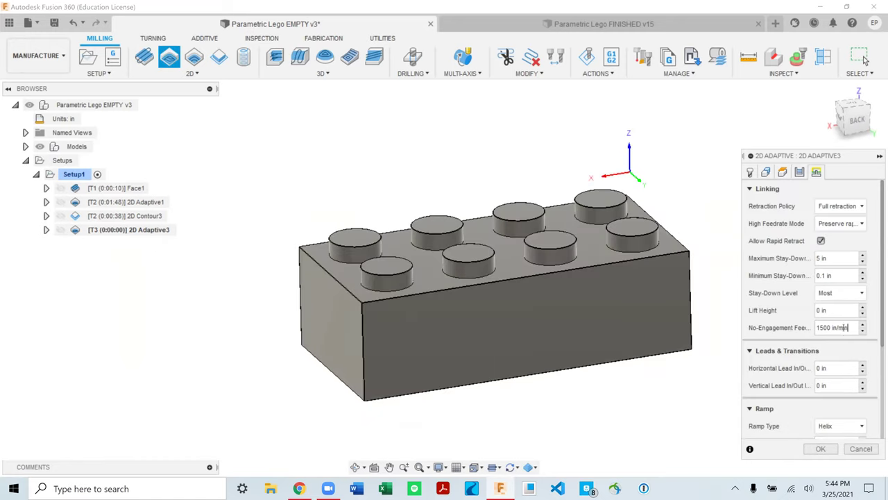
triple_click(842, 327)
click(829, 292)
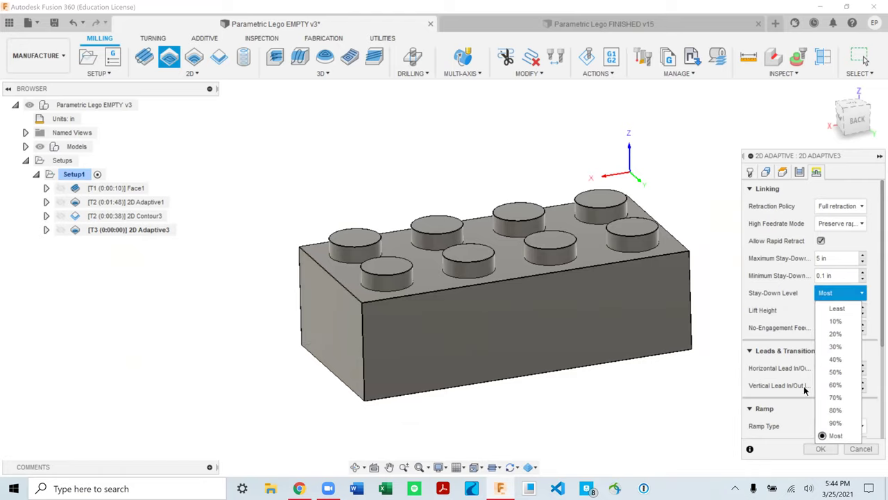
click(790, 313)
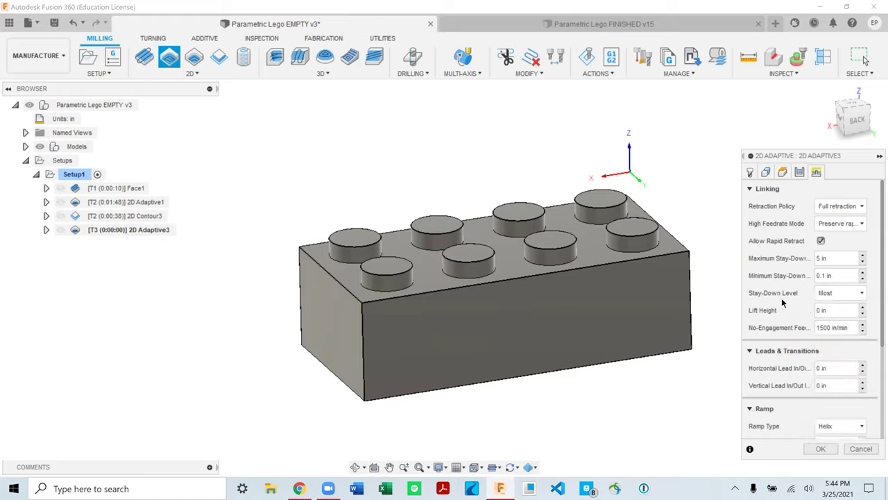
click(829, 293)
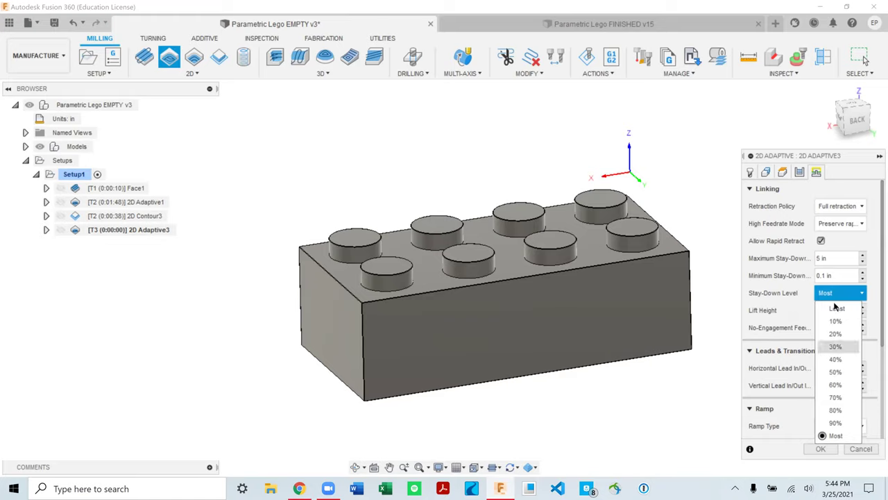
click(768, 278)
scroll(790, 389, down, 4)
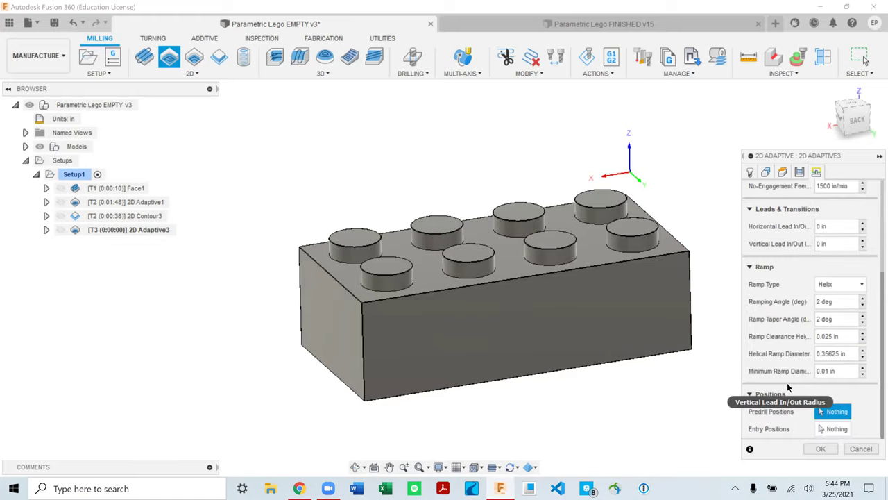
Step: Accept the 2D Adaptive settings to generate its toolpath and examine the cutting and retract moves around the studs
click(819, 449)
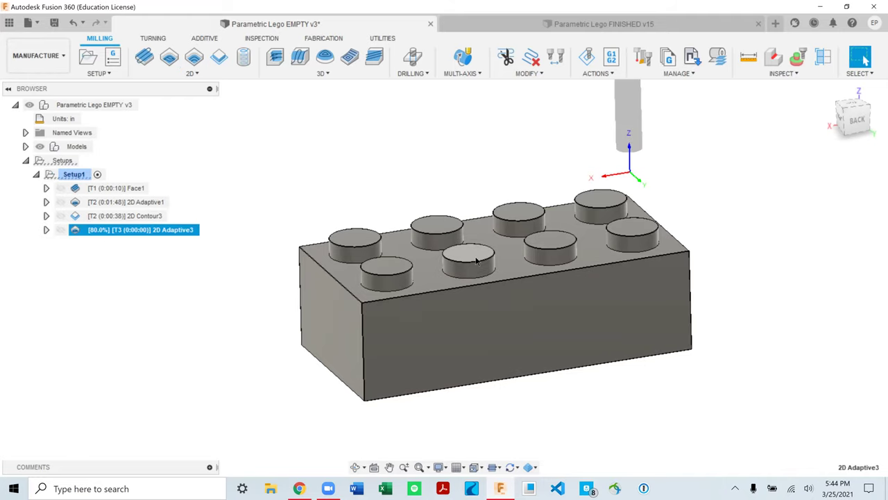
scroll(465, 265, up, 3)
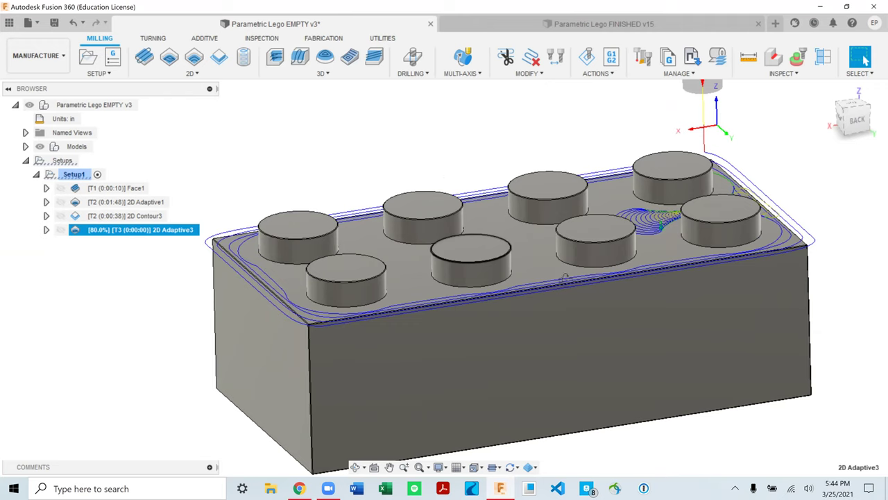
shift+middle_drag(566, 277, 546, 327)
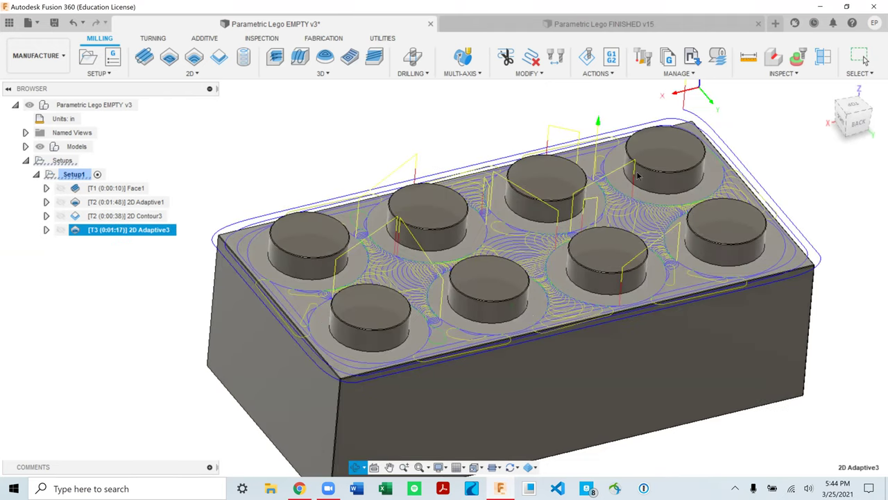
scroll(635, 178, down, 3)
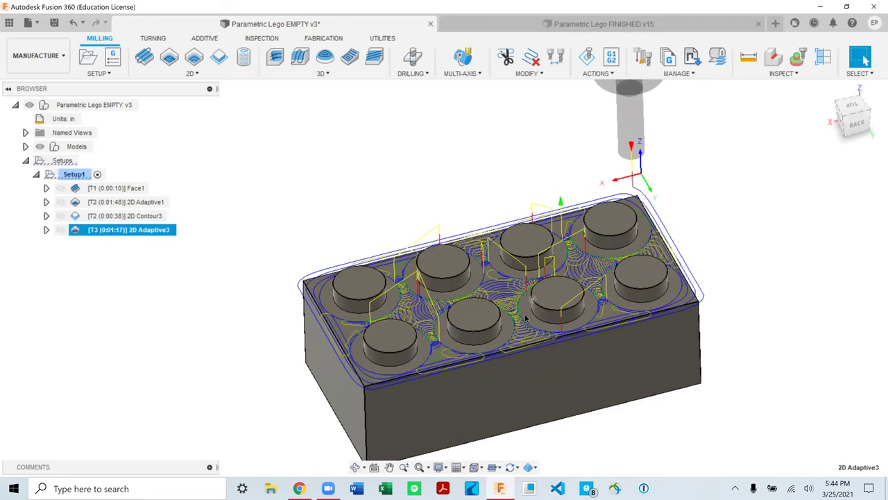
scroll(560, 227, down, 2)
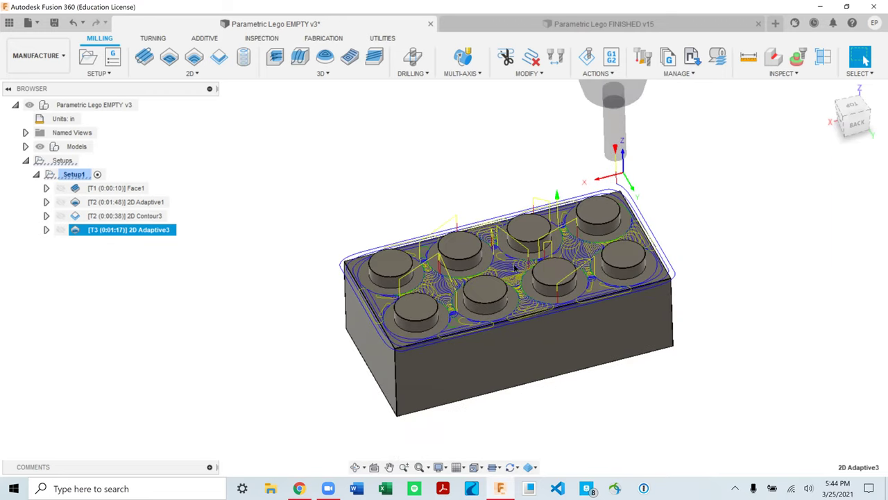
scroll(514, 267, up, 3)
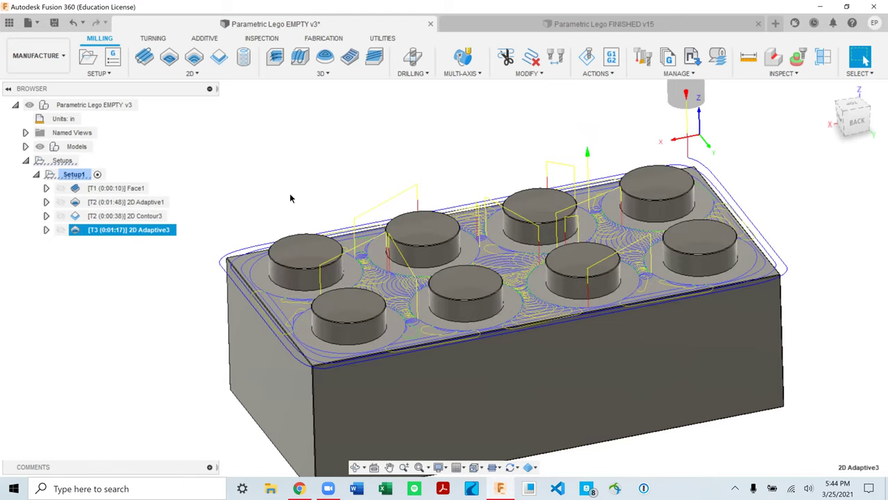
Step: Set the stay-down level of the 2D Adaptive around the studs to 10% and regenerate its toolpath
scroll(345, 297, down, 2)
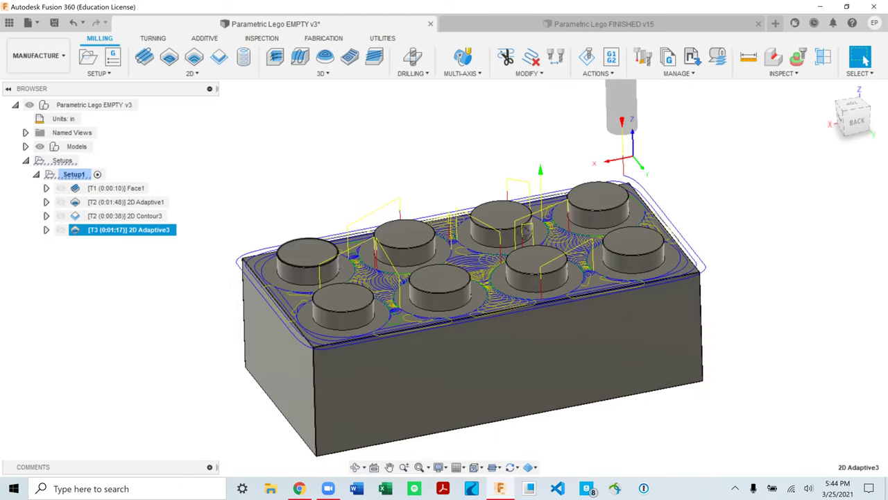
shift+middle_drag(525, 231, 533, 237)
scroll(522, 234, up, 2)
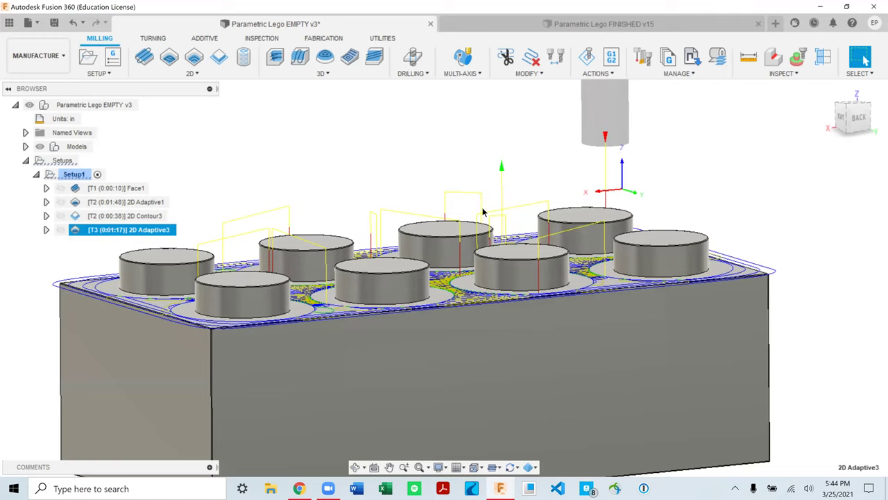
click(211, 194)
double_click(141, 232)
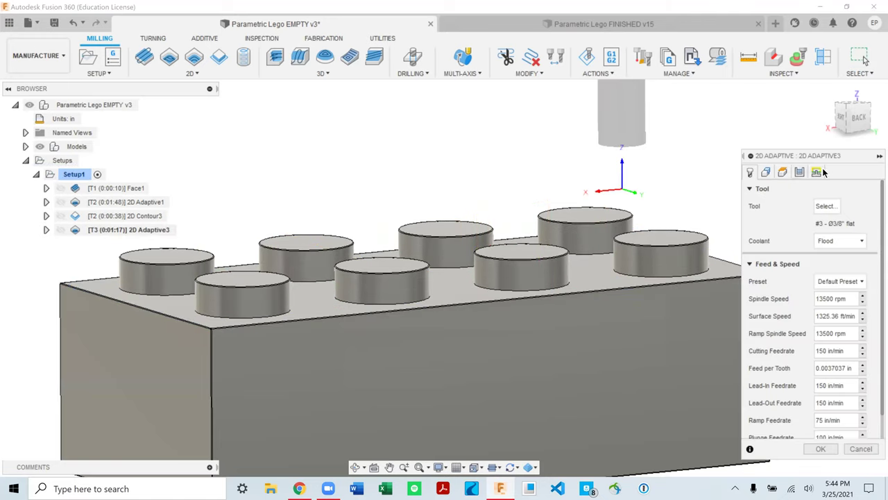
click(818, 172)
click(838, 293)
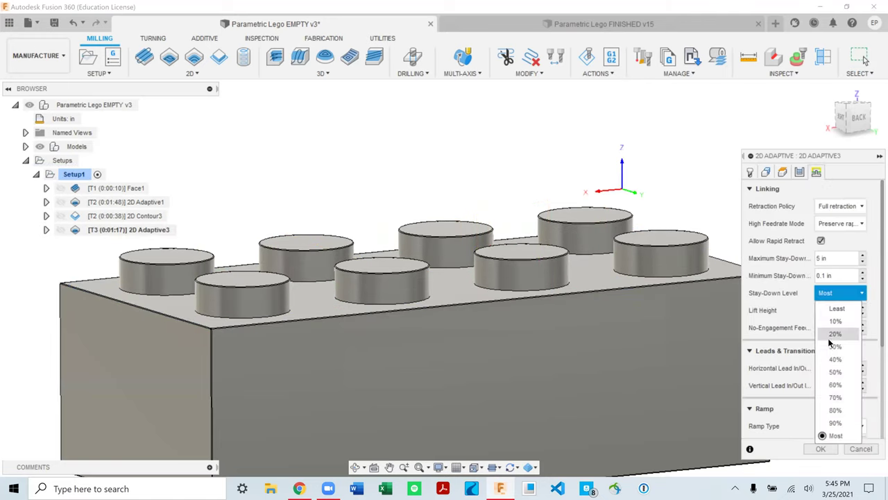
click(836, 321)
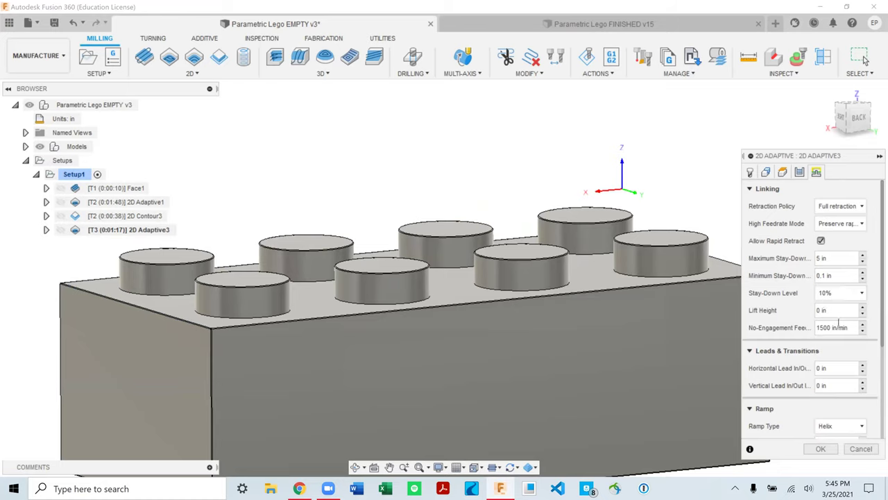
click(820, 449)
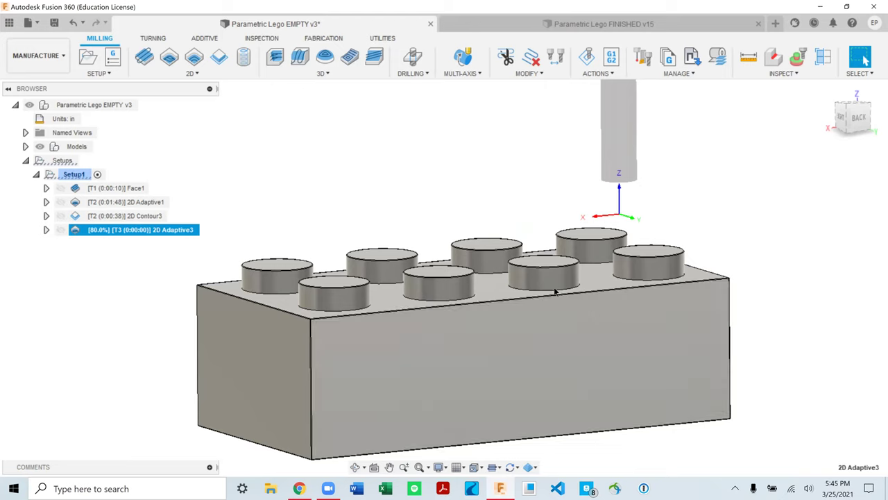
Step: Examine the regenerated 2D Adaptive toolpath around the studs for its retract and linking moves
mouse_move(493, 336)
shift+middle_down()
mouse_move(481, 386)
mouse_move(493, 342)
mouse_move(483, 349)
shift+middle_up()
scroll(343, 291, up, 3)
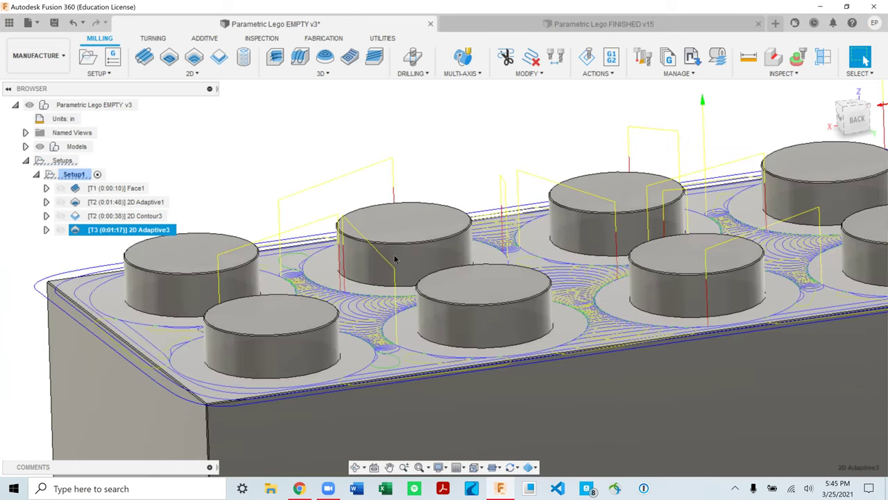
scroll(429, 235, down, 3)
shift+middle_drag(428, 235, 458, 230)
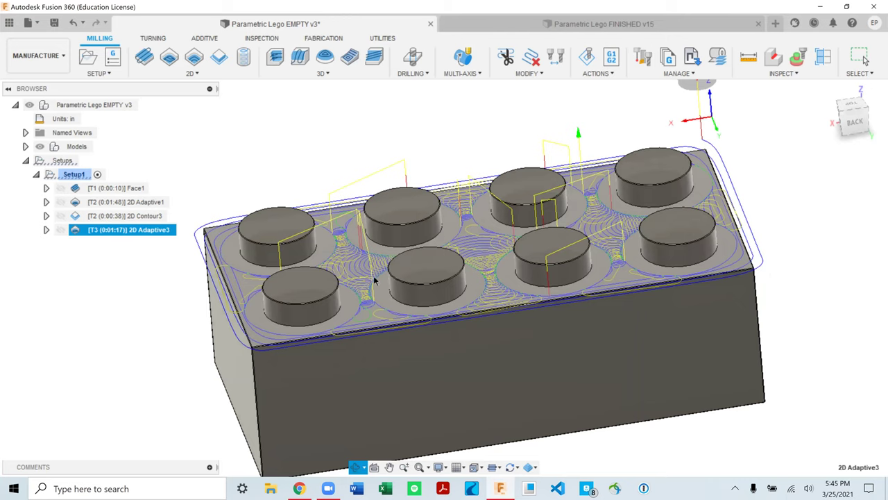
shift+middle_drag(374, 280, 401, 286)
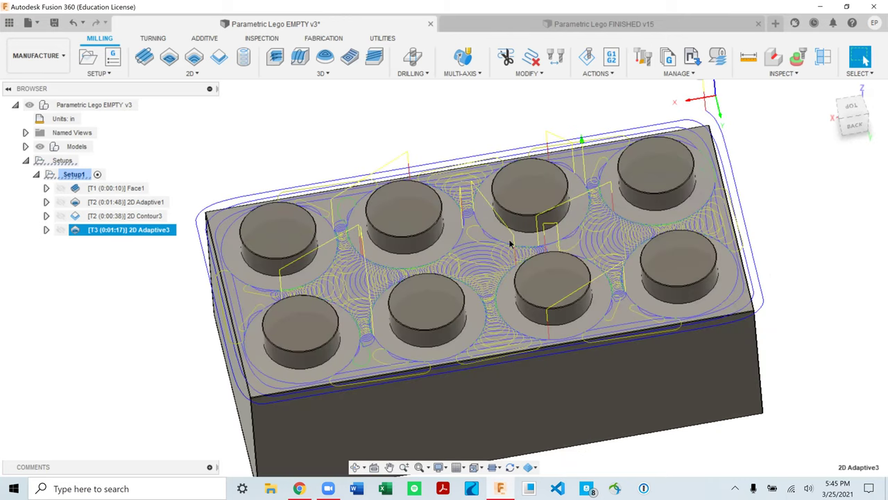
shift+middle_drag(491, 211, 467, 188)
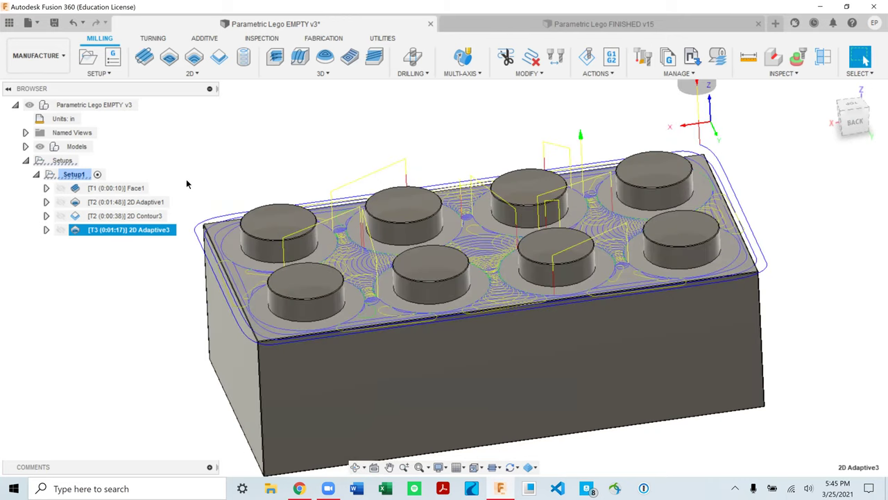
Step: Set the 2D Adaptive's stay-down level to 90% and regenerate its toolpath
double_click(132, 230)
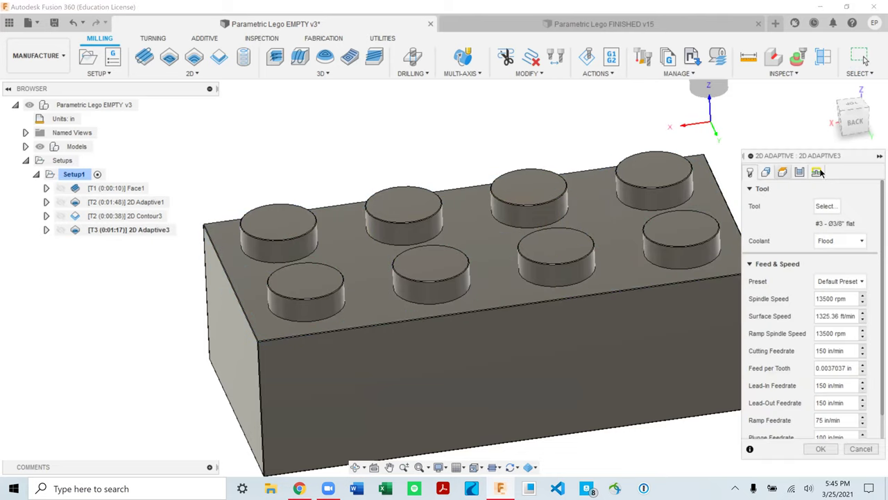
click(816, 172)
scroll(787, 273, down, 2)
scroll(788, 273, up, 4)
click(840, 290)
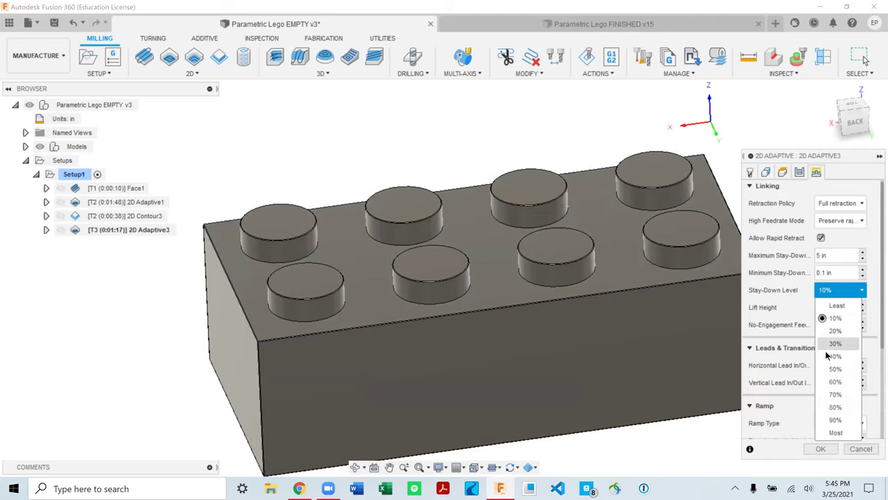
click(834, 422)
click(820, 448)
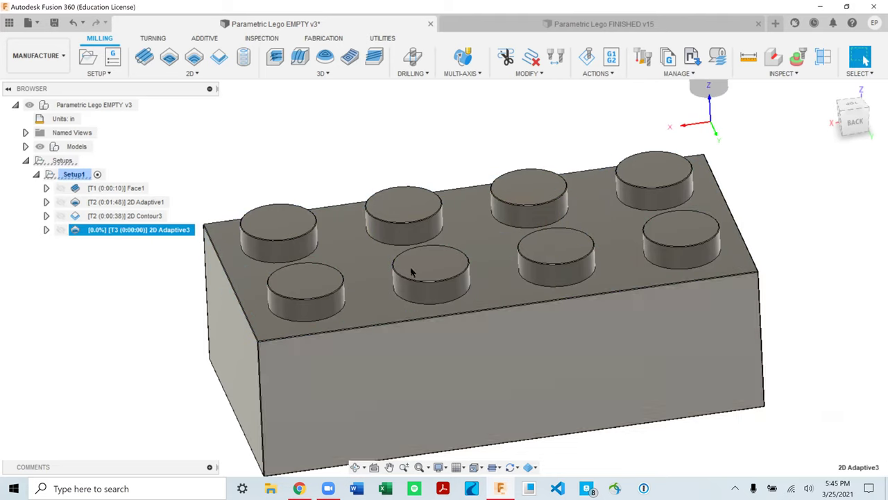
scroll(565, 317, down, 2)
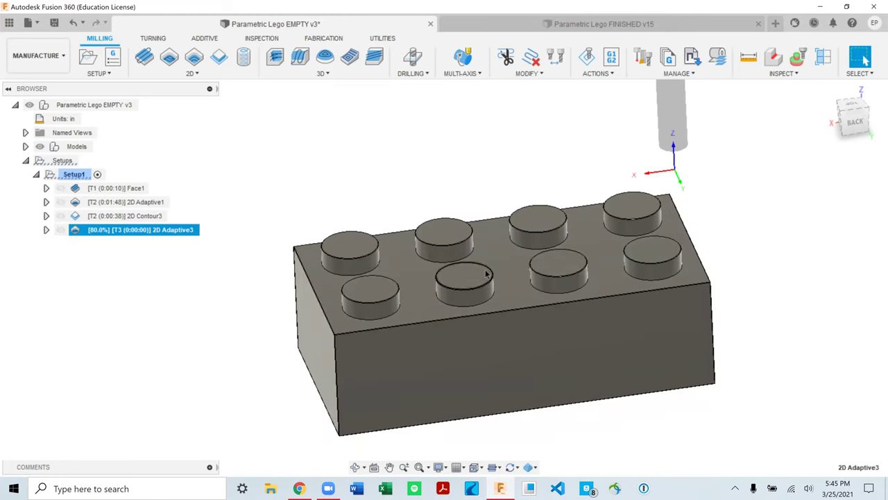
click(243, 191)
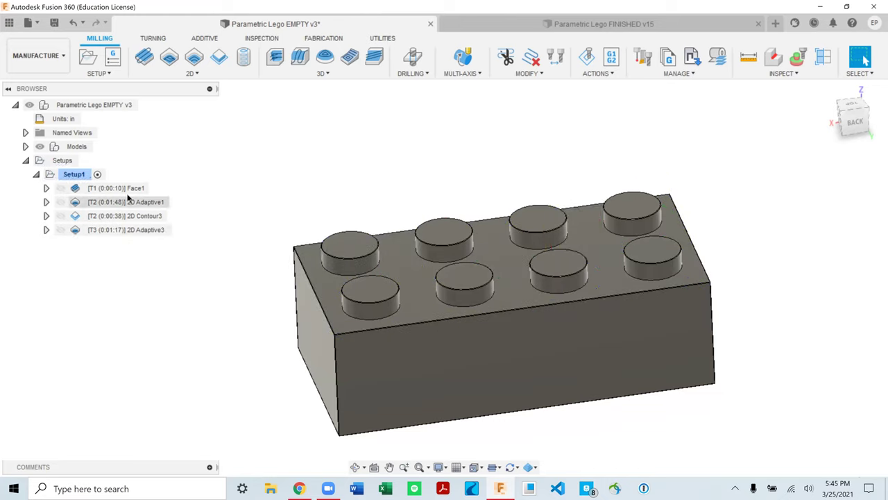
Step: Simulate all of Setup1 and jump ahead to the start of the 2D Adaptive around the studs
click(75, 175)
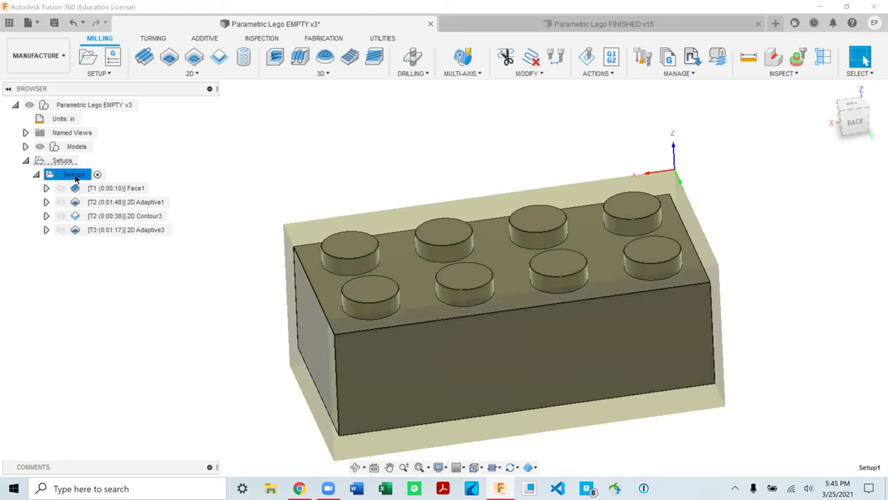
click(587, 57)
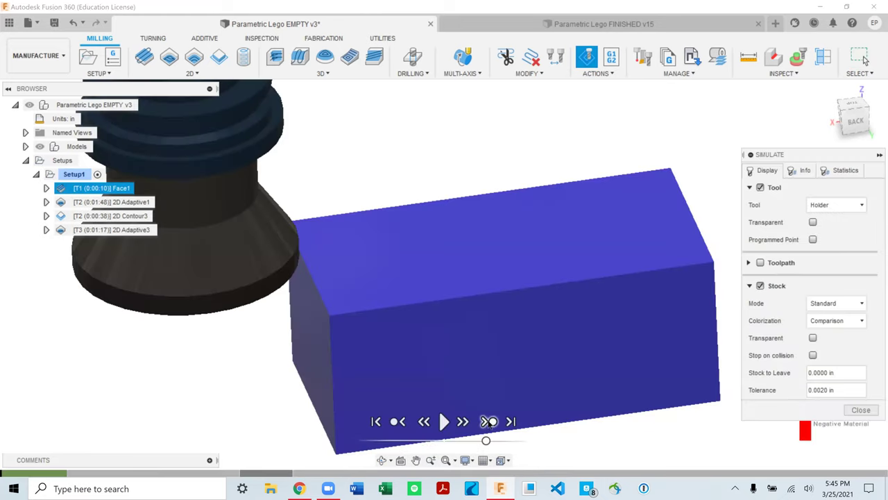
scroll(445, 318, down, 2)
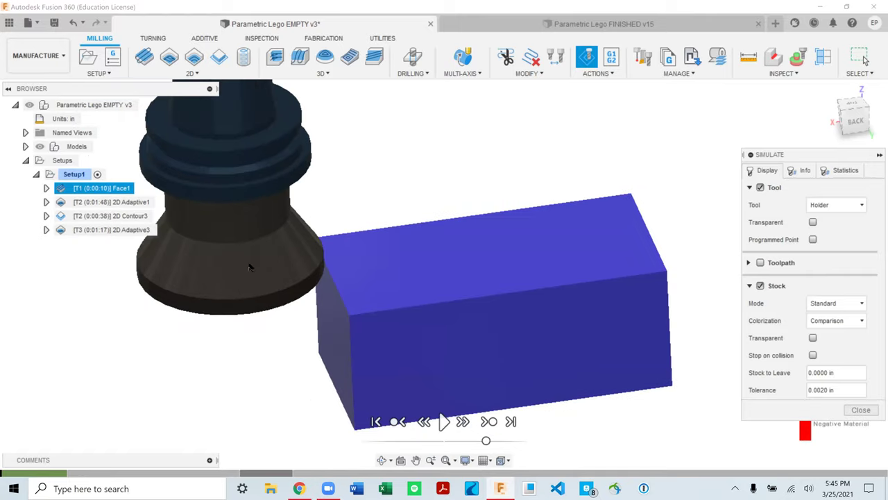
click(116, 230)
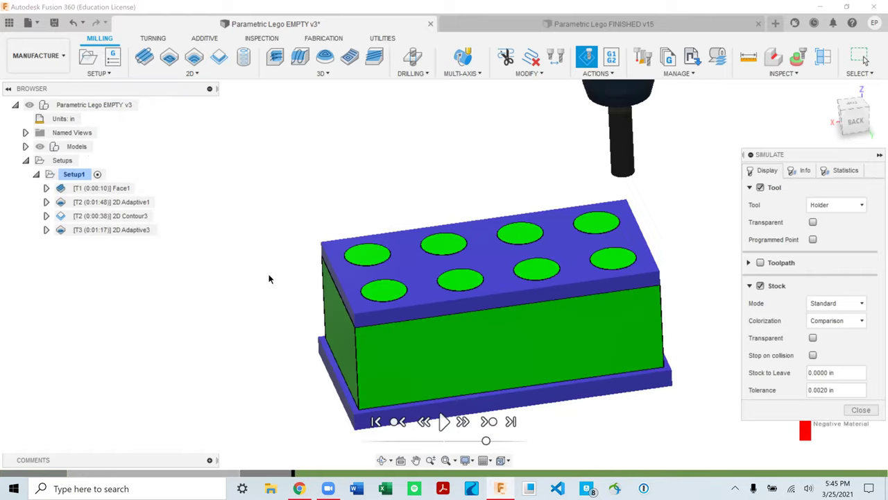
click(115, 201)
click(115, 215)
click(121, 229)
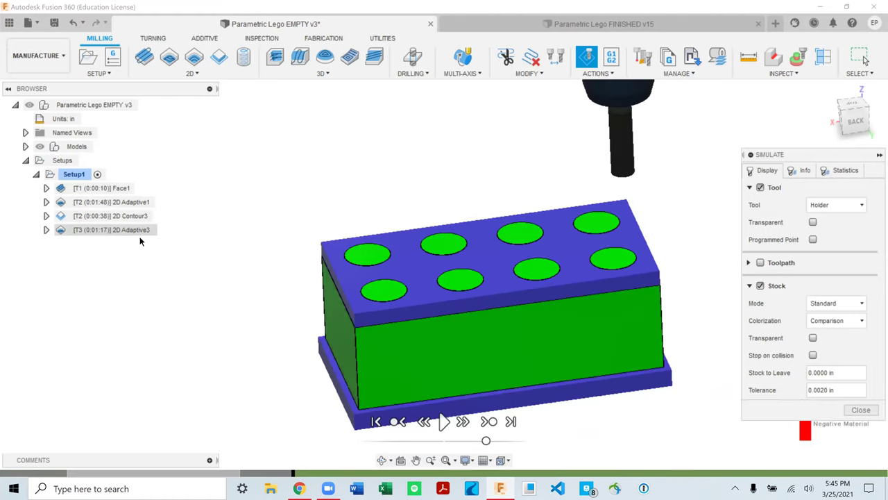
scroll(464, 373, up, 3)
scroll(405, 344, down, 3)
Step: Play the simulation of the stud-clearing 2D Adaptive at increased speed until the operation is complete
click(444, 421)
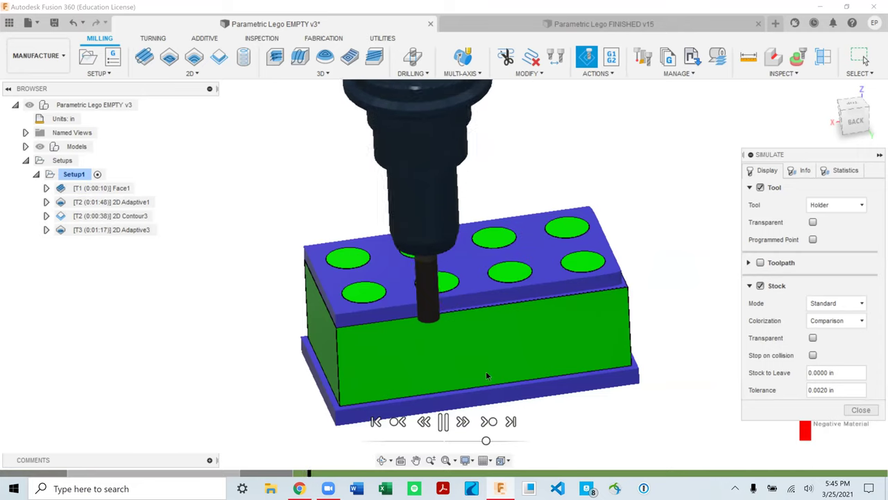
scroll(504, 277, up, 2)
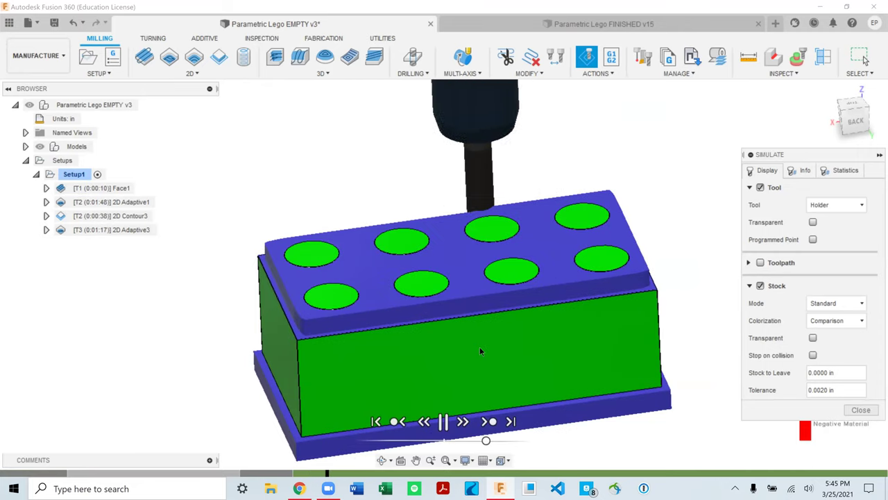
scroll(480, 346, down, 1)
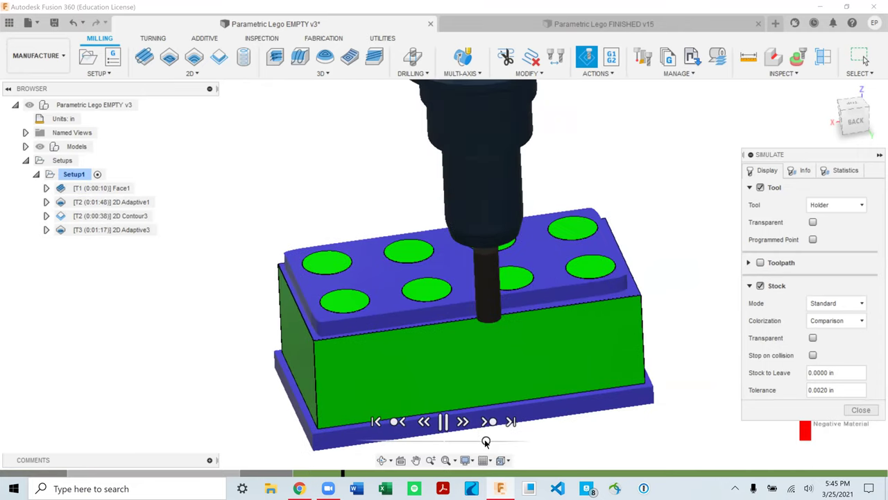
drag(485, 441, 500, 440)
scroll(487, 309, down, 2)
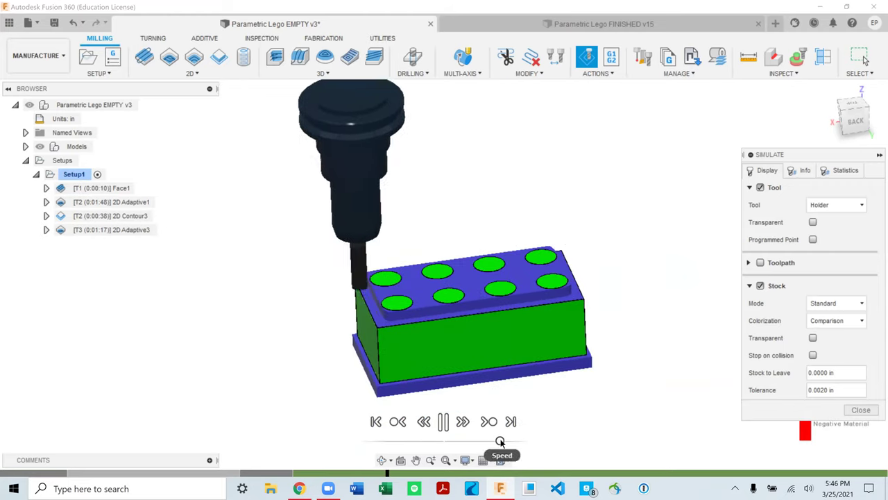
drag(500, 441, 507, 440)
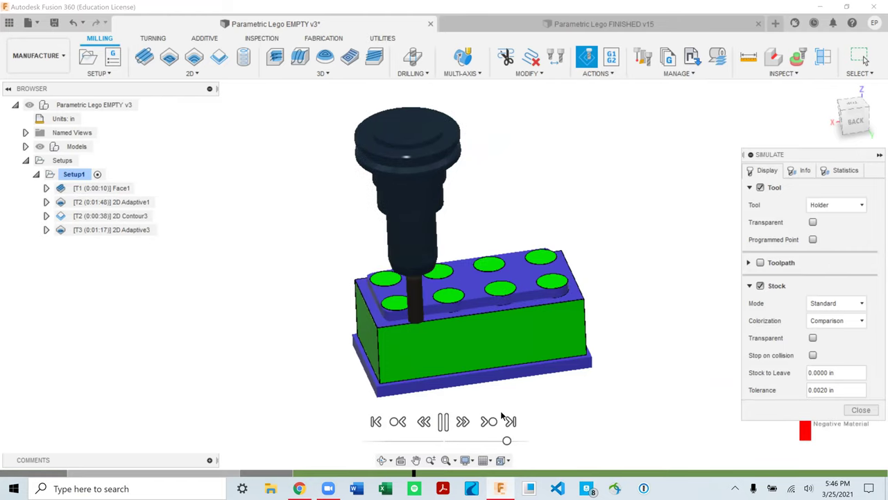
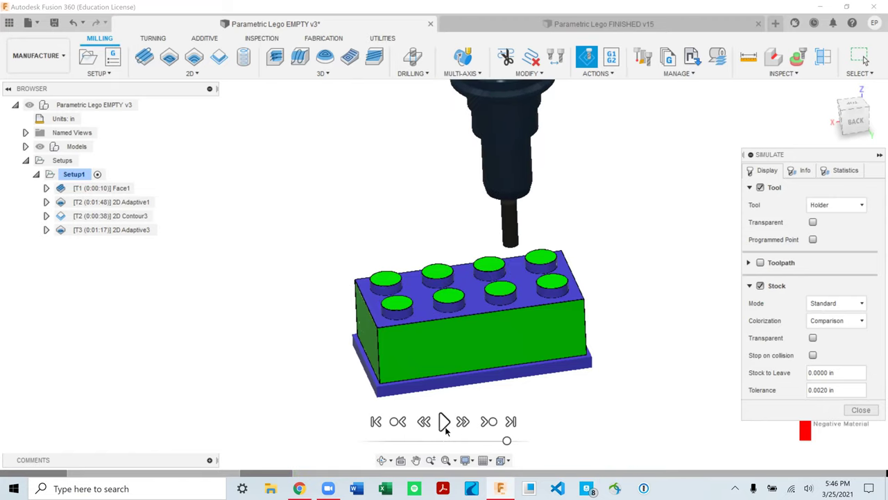
click(442, 421)
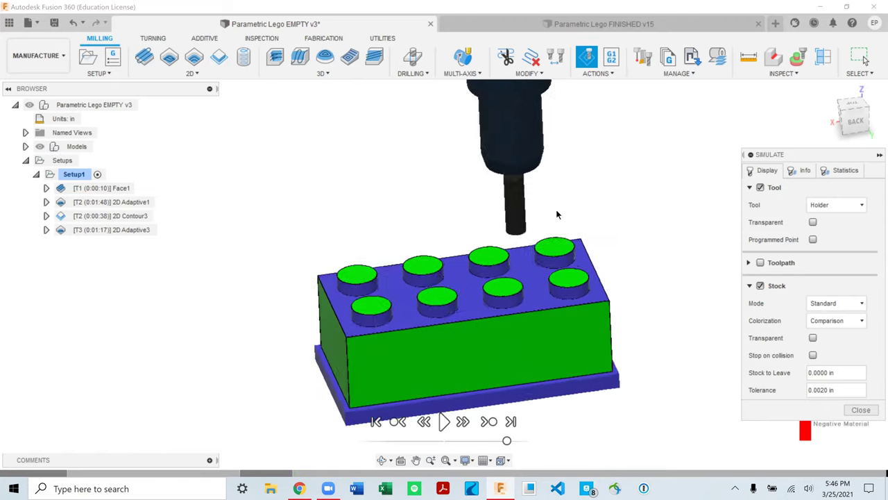
Step: Inspect the stock comparison colours on the studs and the surface around them, and exit the simulation
scroll(495, 287, up, 3)
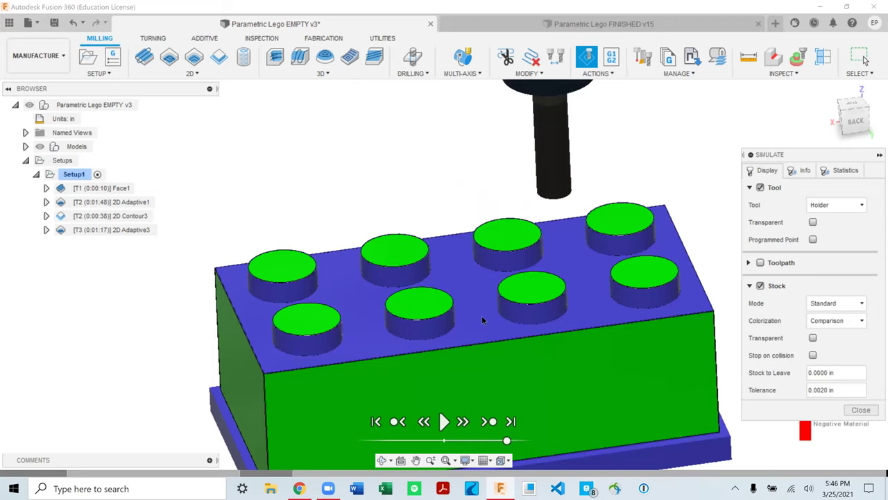
shift+middle_drag(544, 293, 526, 318)
shift+middle_drag(622, 331, 531, 303)
click(845, 408)
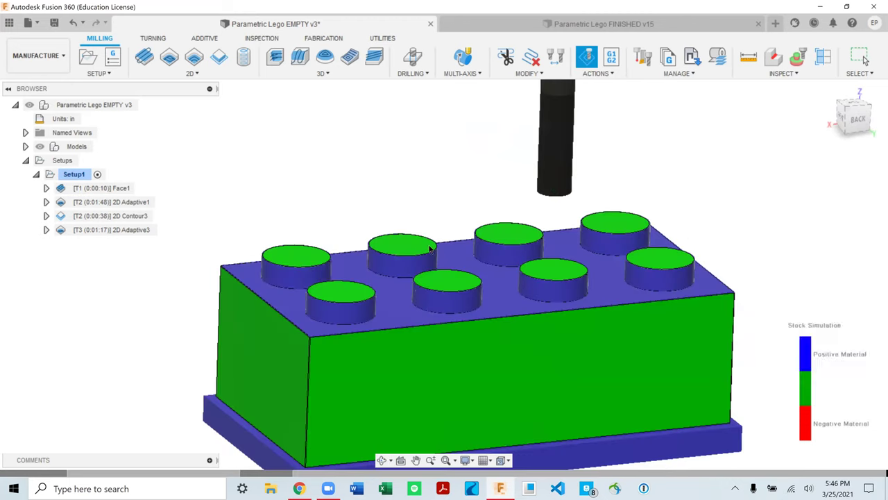
Step: Create a derived 2D Pocket milling operation from the 2D Adaptive3 toolpath around the studs
click(139, 232)
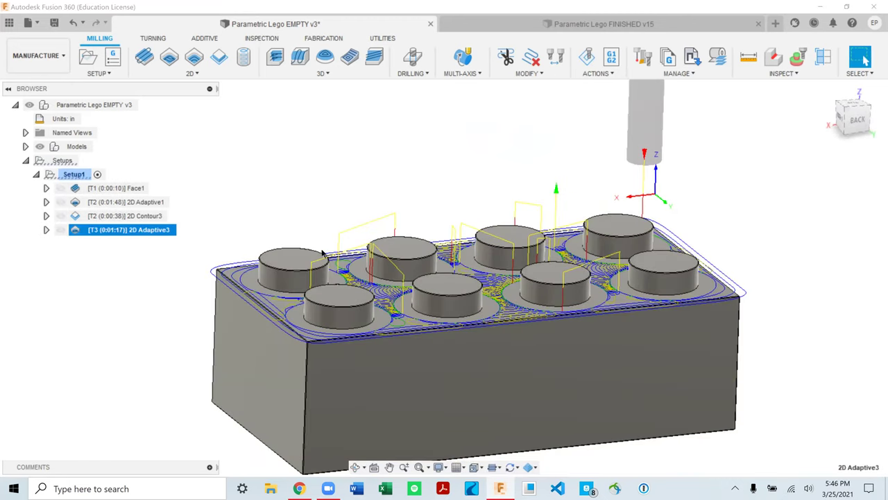
shift+middle_drag(322, 250, 321, 270)
click(153, 202)
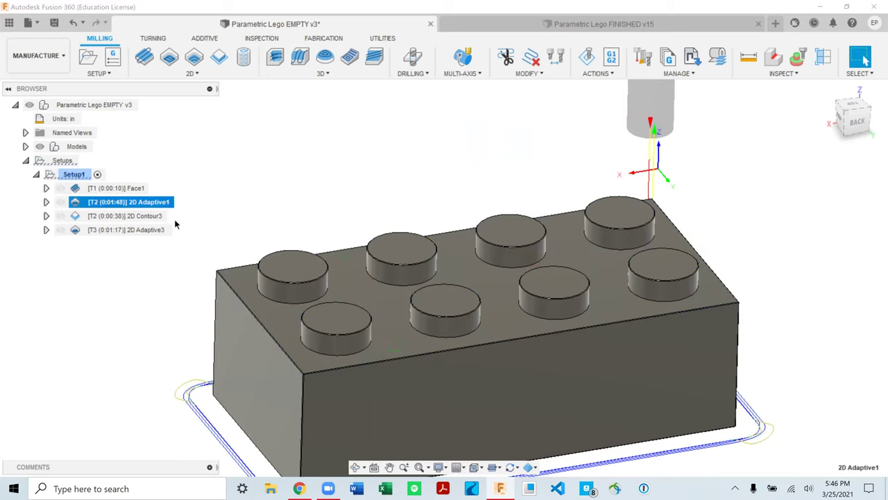
right_click(136, 232)
mouse_move(174, 201)
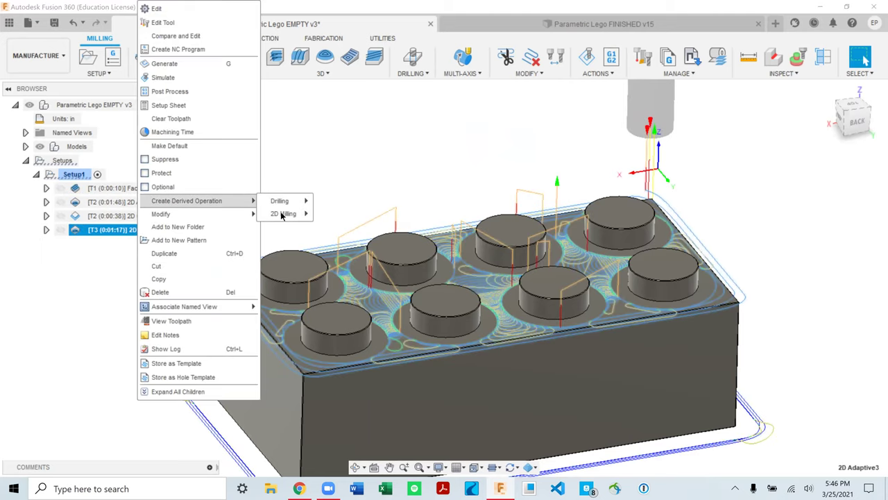
mouse_move(282, 214)
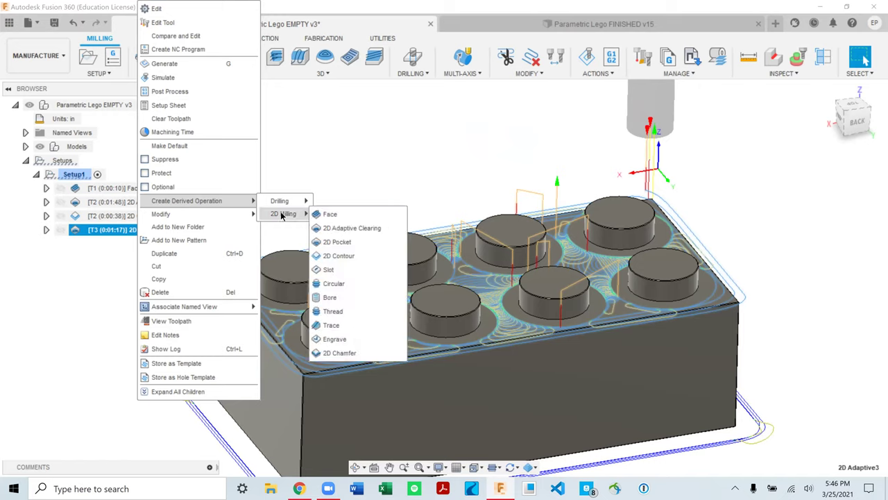
click(338, 242)
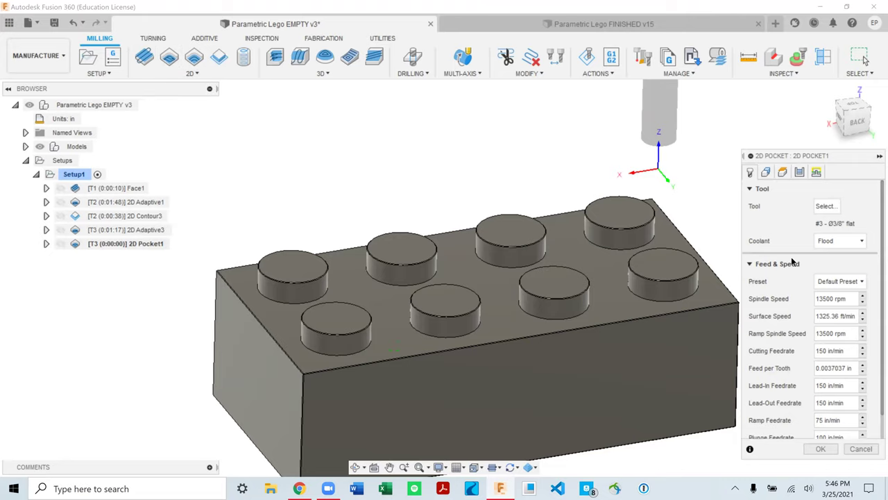
Step: Examine the 2D pocket's inherited pocket and stock contour selections around the studs, along with its height settings
click(765, 172)
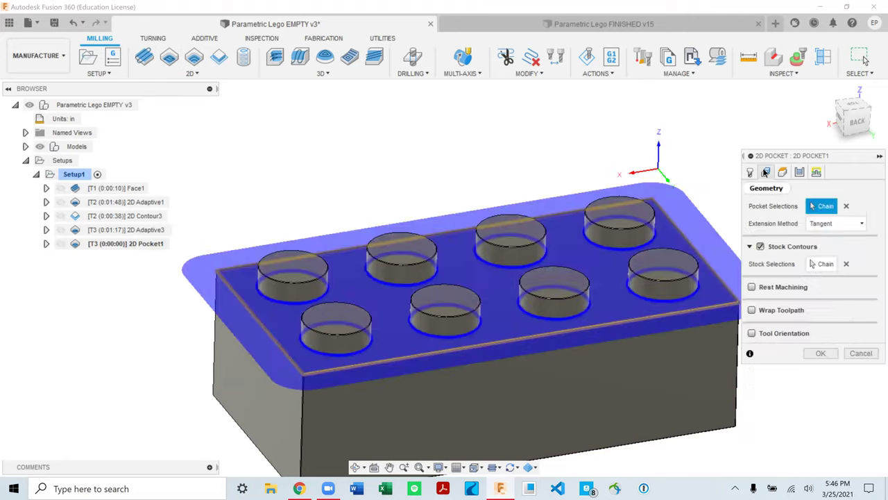
shift+middle_drag(601, 312, 592, 291)
scroll(589, 296, down, 2)
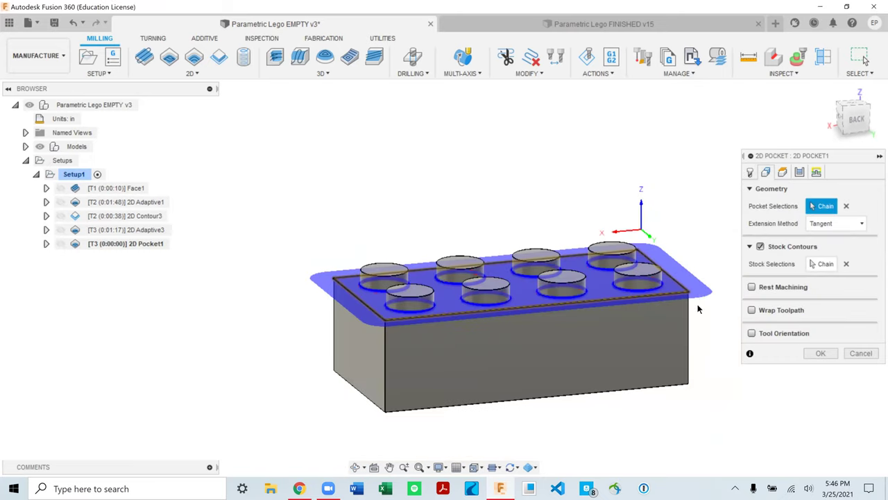
scroll(699, 309, up, 4)
scroll(704, 298, down, 2)
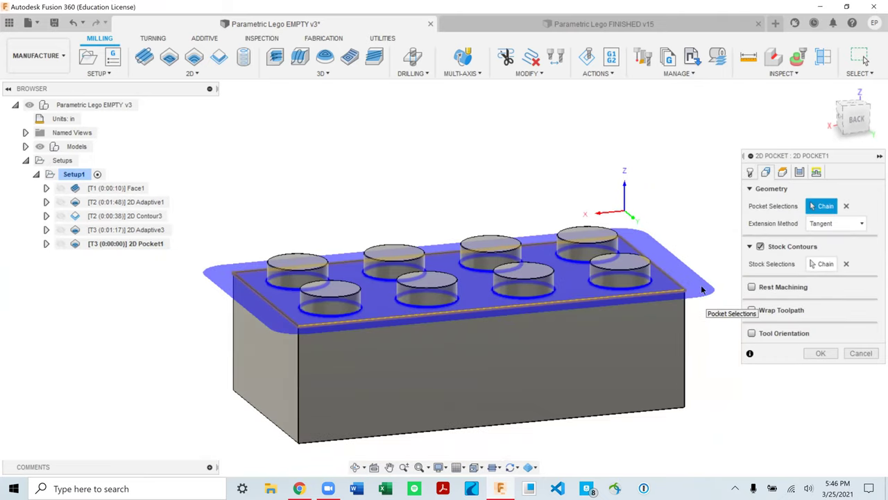
shift+middle_drag(644, 308, 619, 331)
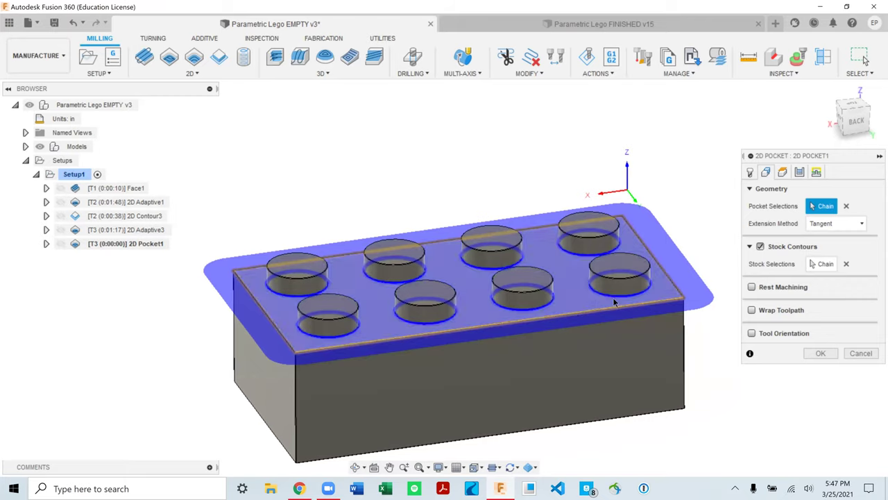
scroll(624, 305, down, 2)
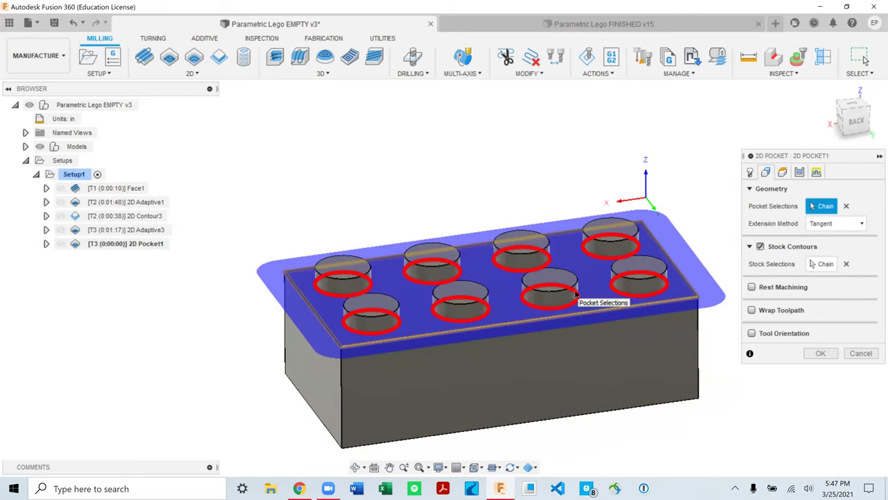
scroll(602, 326, up, 2)
scroll(601, 326, up, 3)
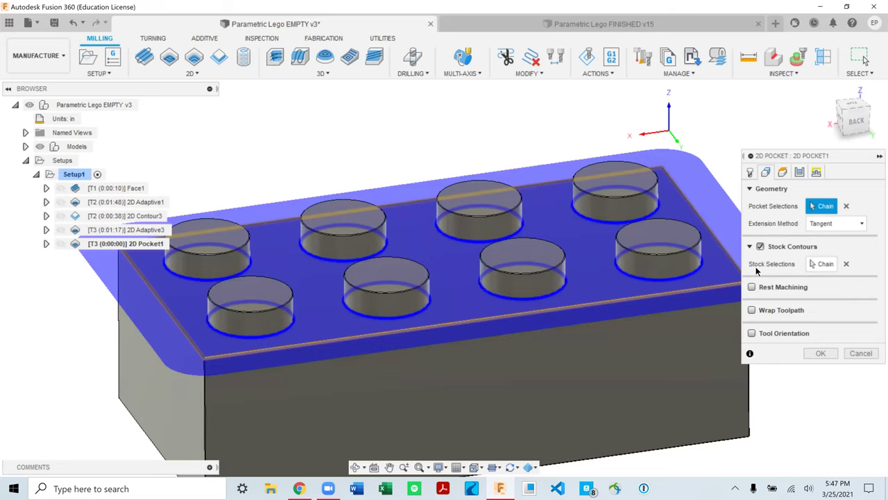
scroll(656, 276, down, 2)
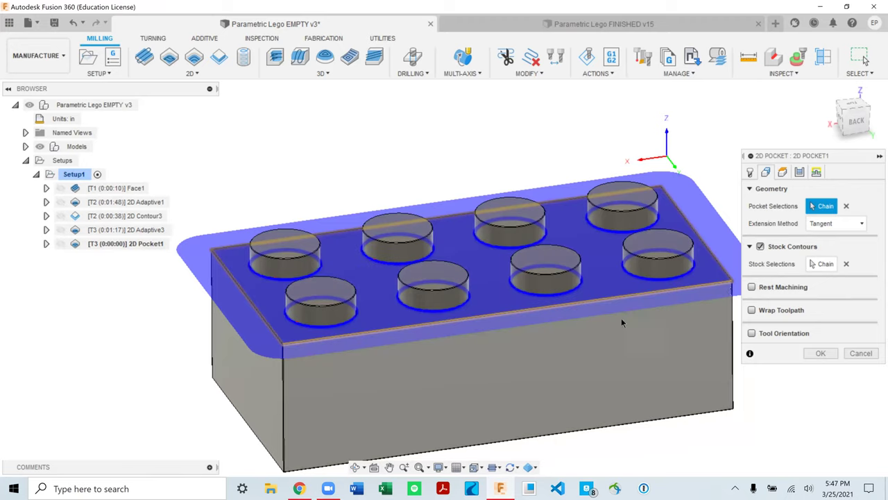
scroll(725, 271, up, 5)
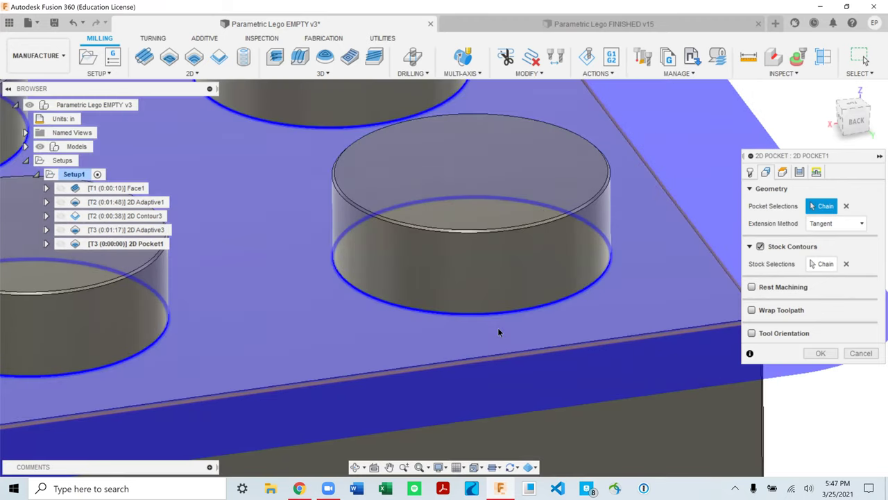
scroll(498, 332, down, 5)
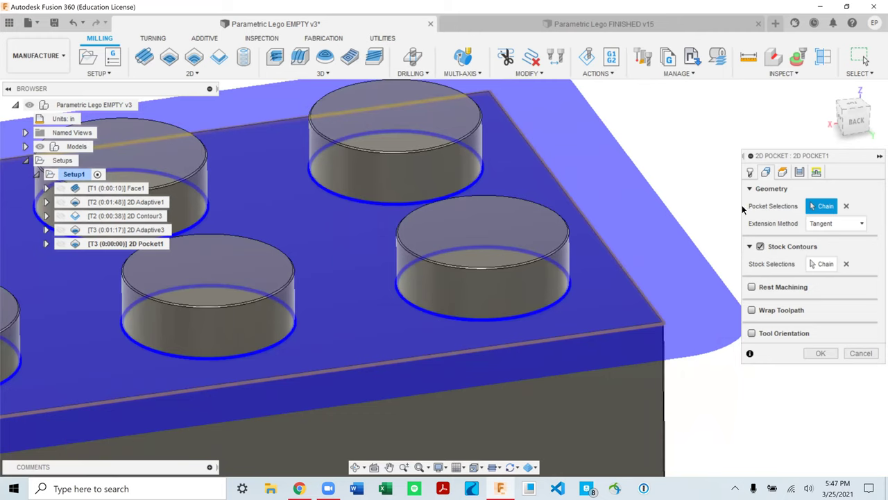
click(782, 172)
scroll(797, 319, down, 1)
scroll(688, 279, down, 2)
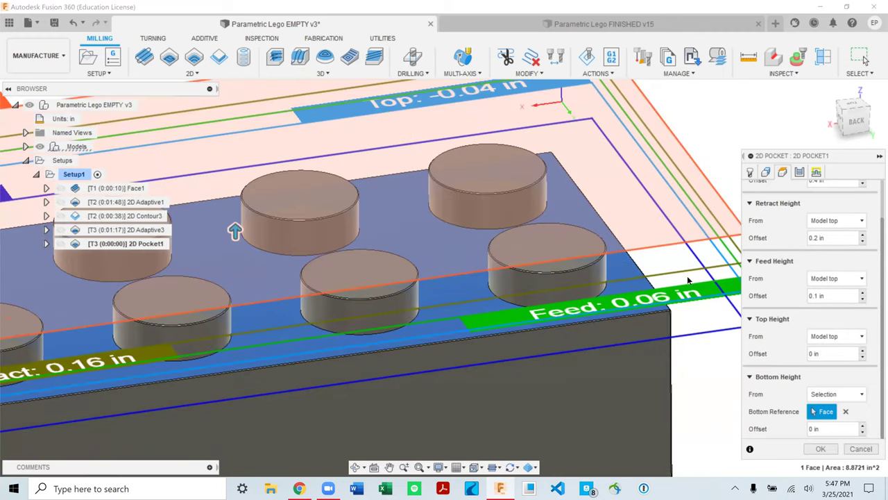
scroll(535, 303, down, 3)
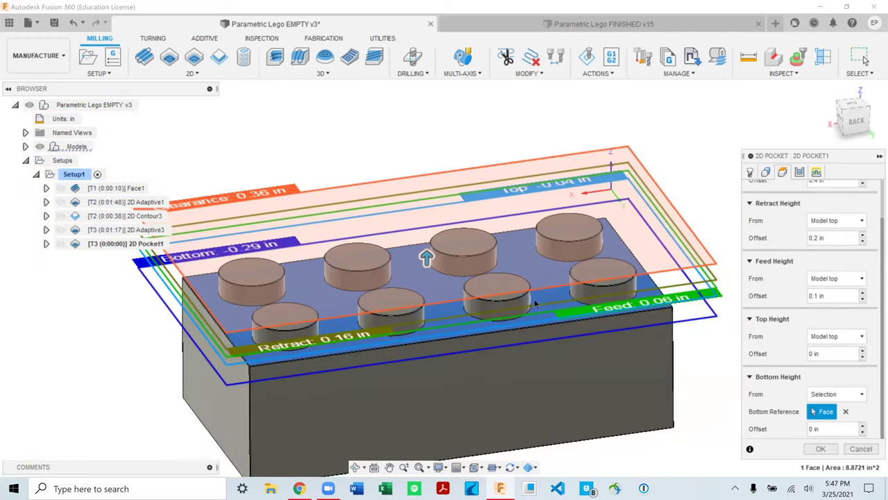
Step: Turn off Stock to Leave in the 2D pocket's pass settings
click(799, 172)
scroll(756, 241, up, 1)
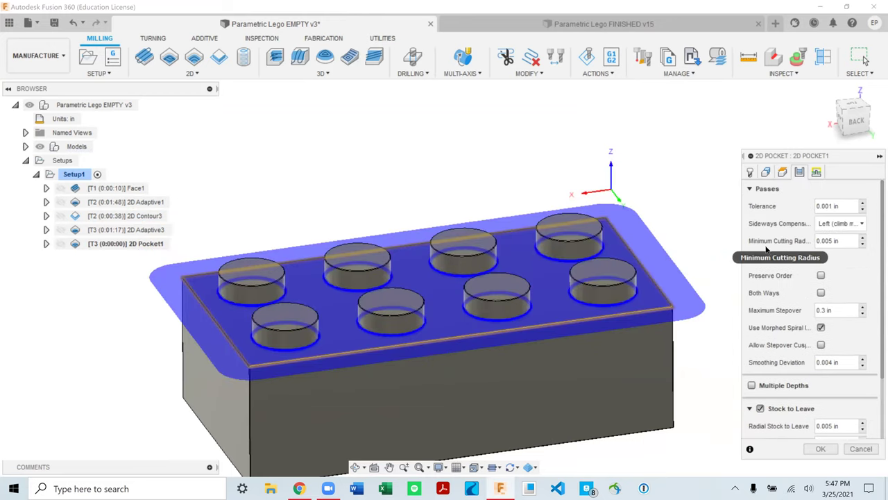
scroll(766, 251, down, 2)
scroll(783, 278, up, 1)
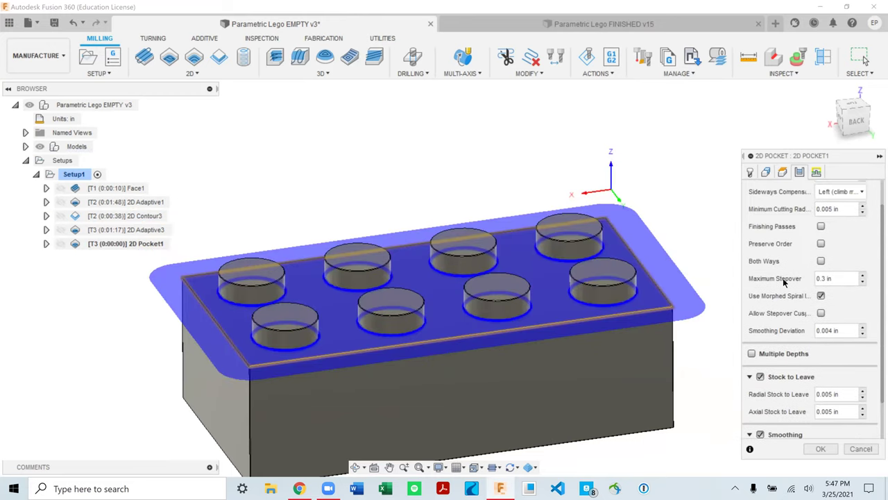
scroll(783, 278, down, 1)
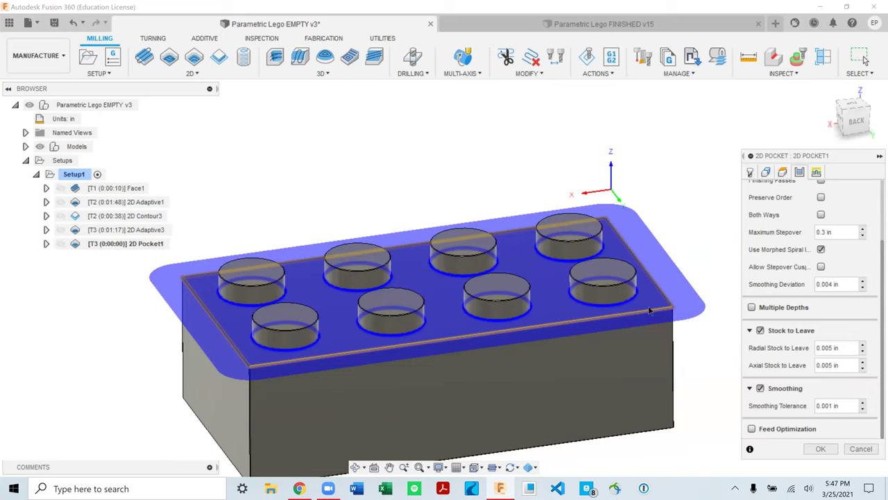
click(761, 331)
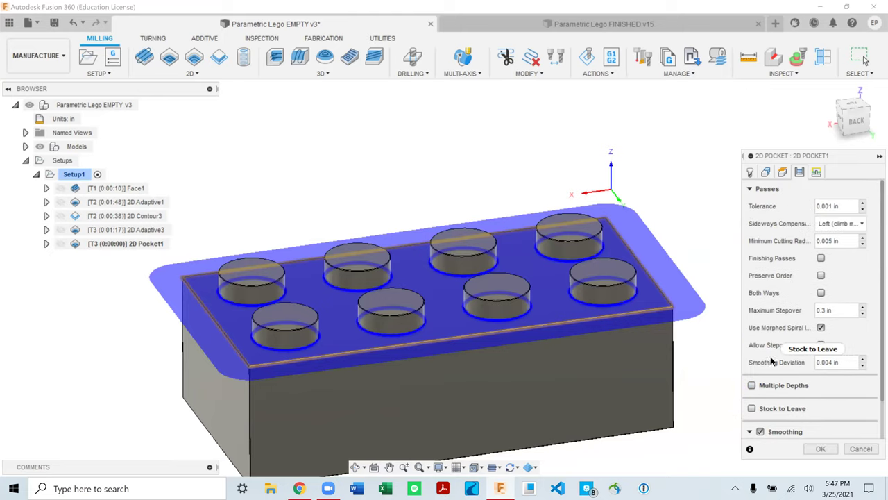
Step: Examine the Maximum Stepover and Use Morphed Spiral Machining settings of the 2D pocket's passes
scroll(770, 344, up, 1)
click(835, 310)
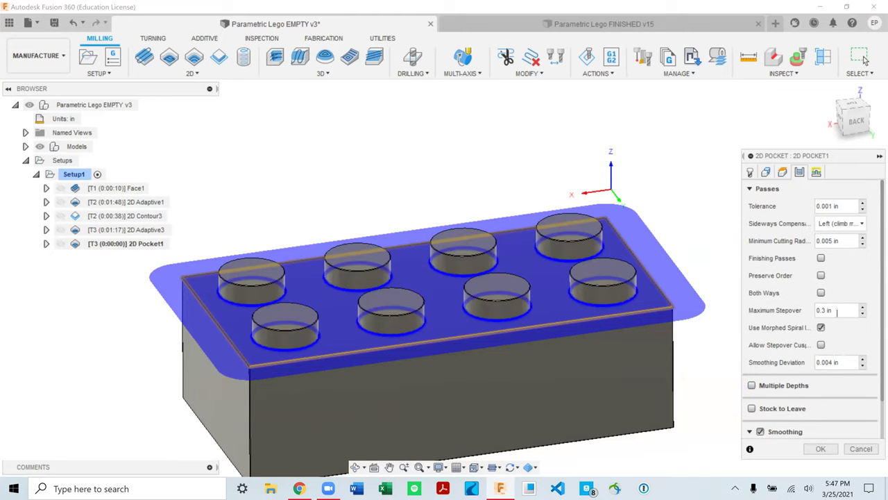
drag(835, 310, 802, 310)
click(821, 327)
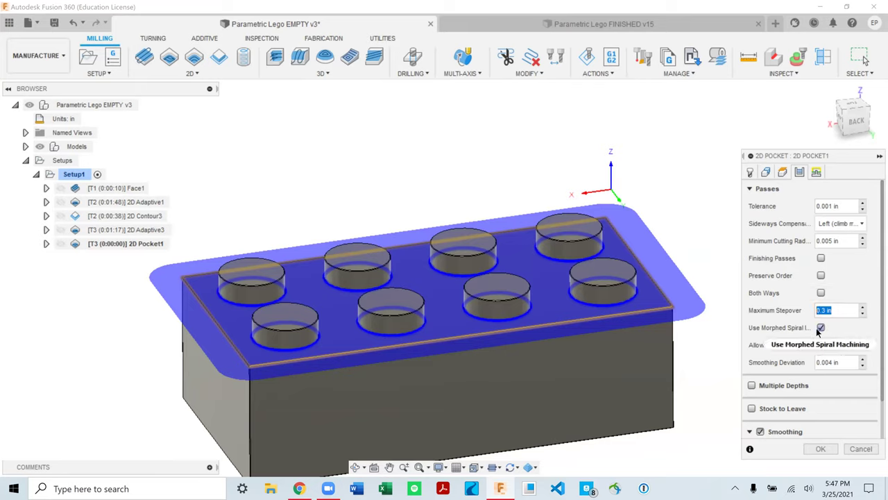
mouse_move(818, 344)
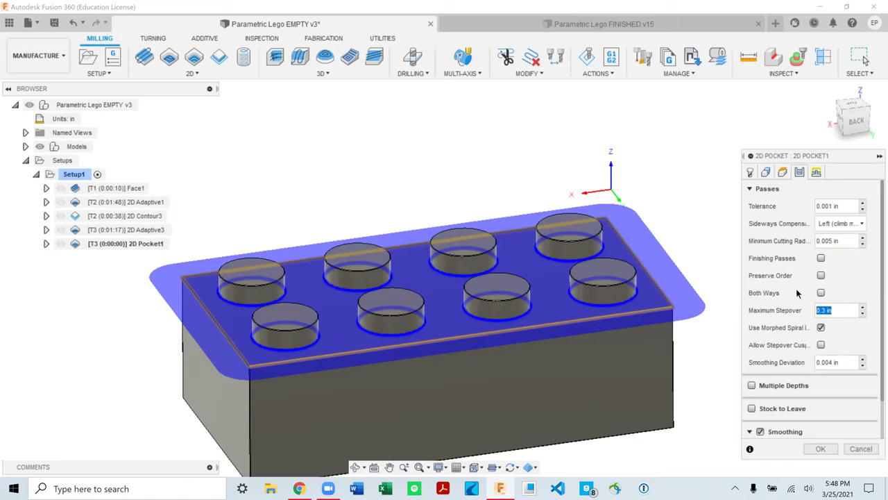
Step: Disable Keep Tool Down in the 2D pocket's linking settings
click(816, 173)
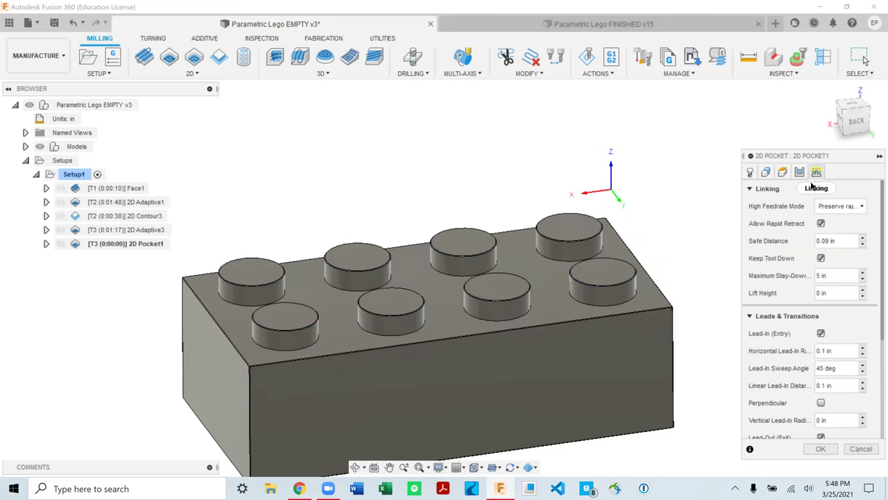
scroll(698, 283, up, 2)
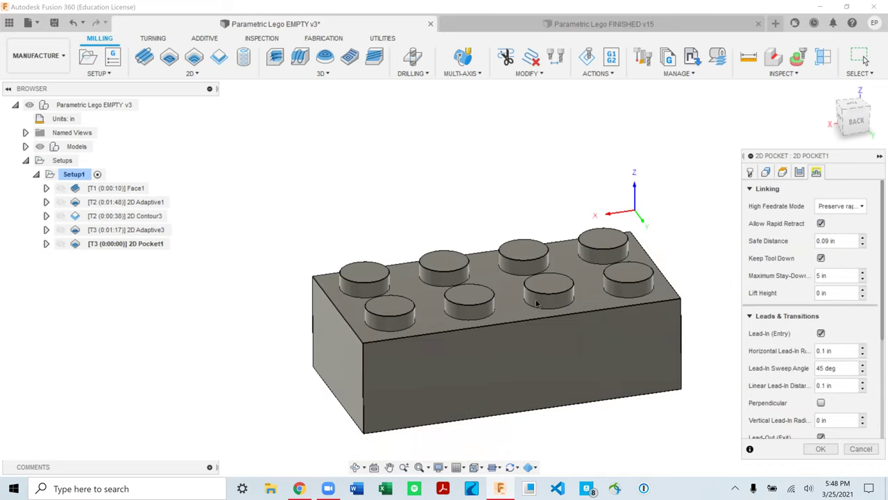
scroll(812, 285, down, 3)
scroll(816, 236, up, 1)
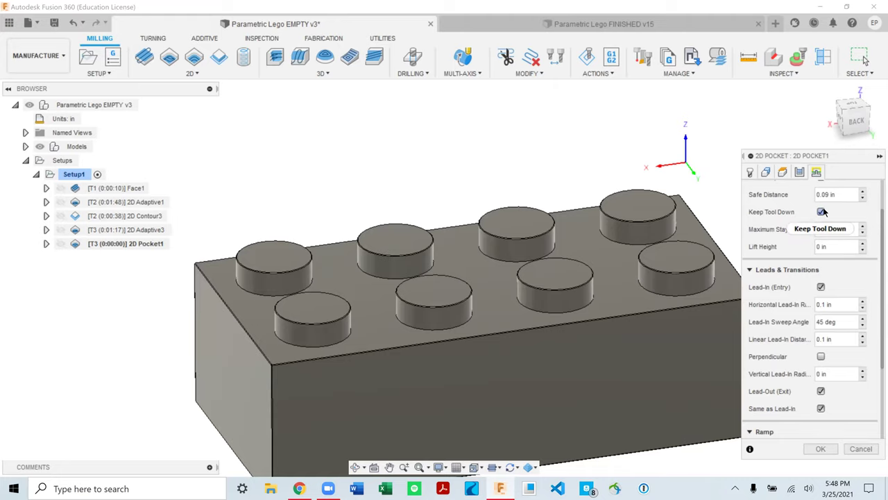
click(821, 212)
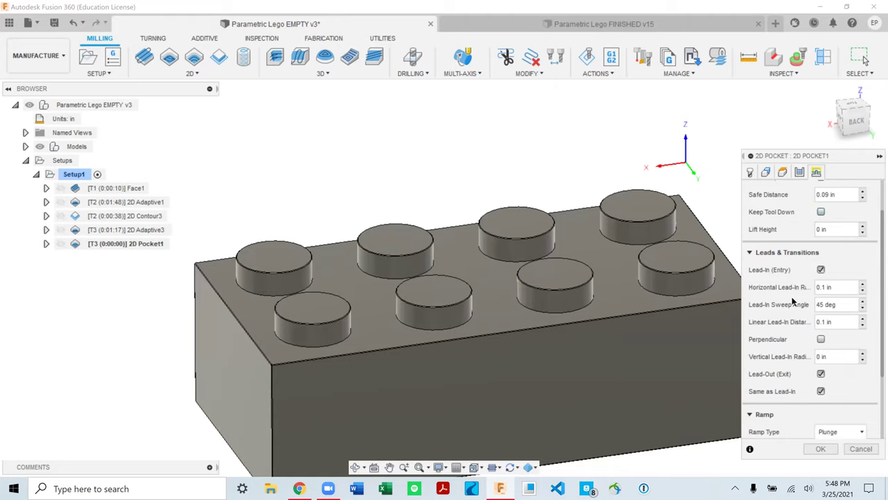
scroll(408, 320, down, 2)
mouse_move(505, 382)
shift+middle_down()
mouse_move(501, 367)
mouse_move(506, 378)
shift+middle_up()
scroll(475, 318, up, 2)
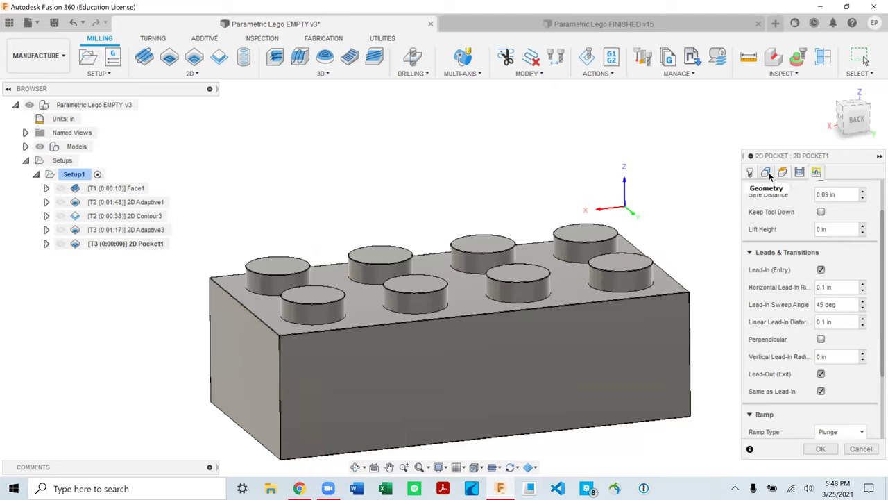
scroll(784, 227, up, 1)
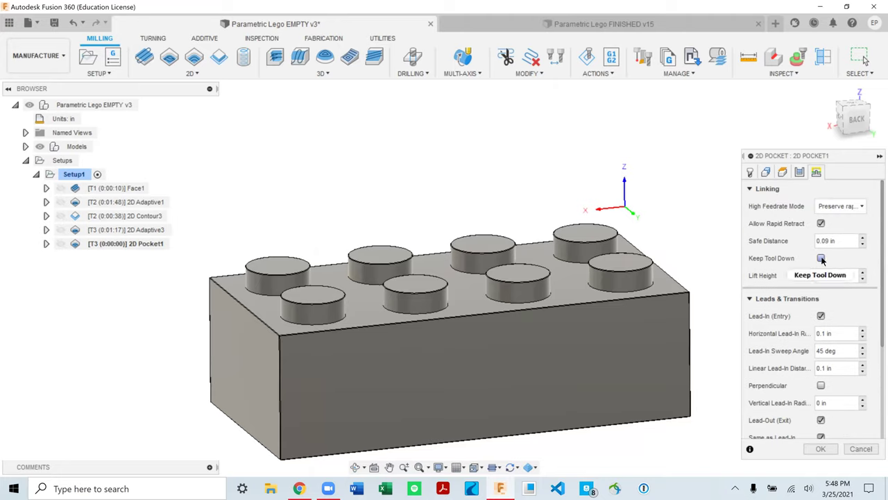
click(821, 258)
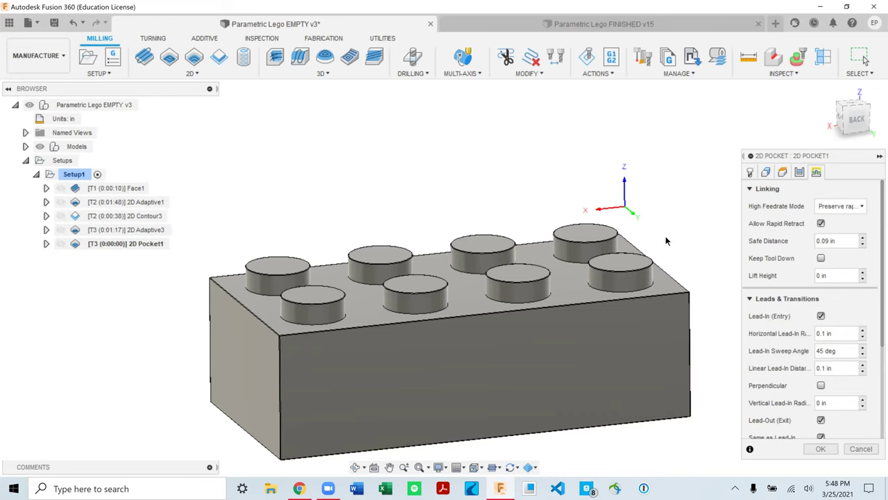
Step: Accept the 2D pocket's settings, generate its toolpath and inspect it around the brick's studs
scroll(782, 312, down, 3)
scroll(782, 315, up, 2)
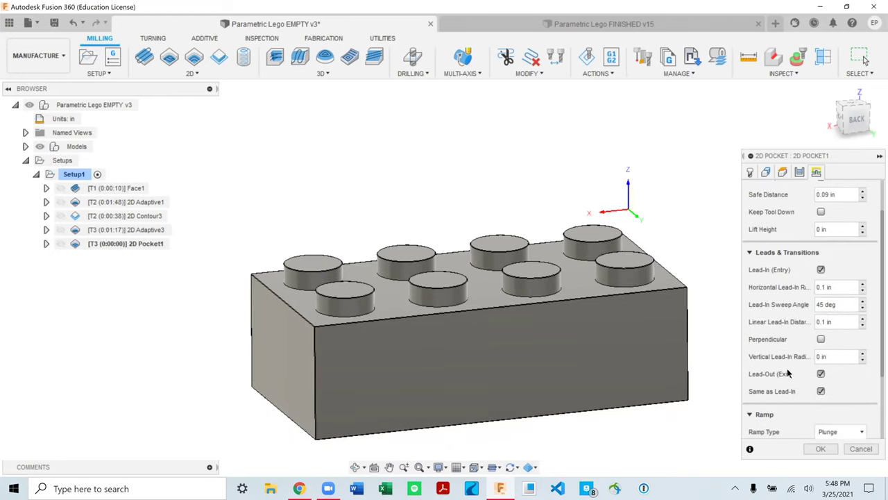
scroll(786, 324, down, 3)
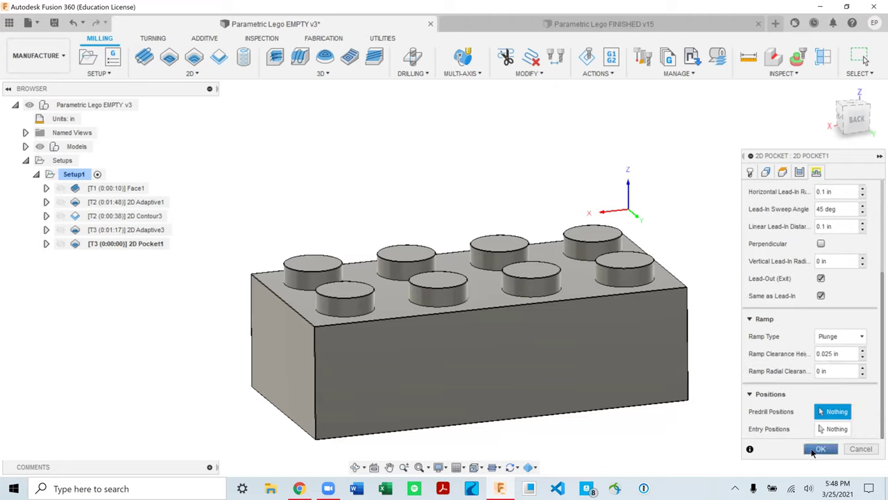
click(818, 449)
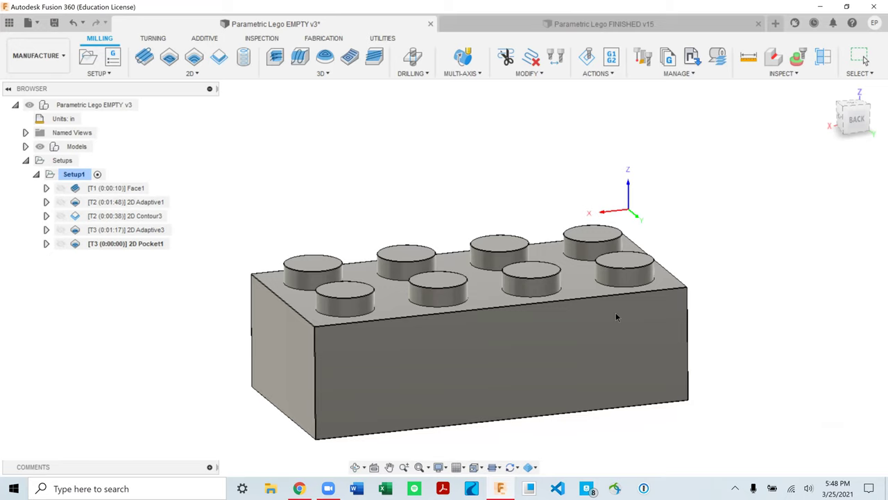
scroll(513, 281, up, 3)
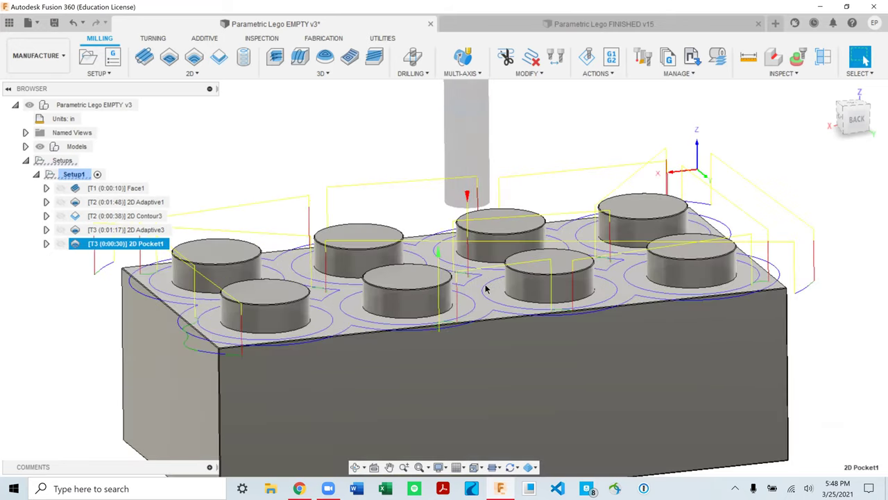
scroll(513, 281, down, 2)
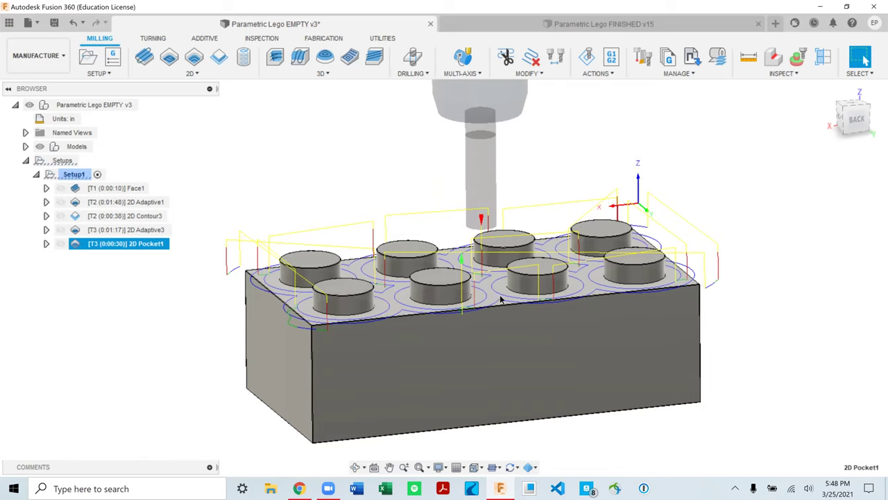
Step: Examine the generated 2D pocket toolpath around the studs from several angles
shift+middle_drag(474, 305, 476, 326)
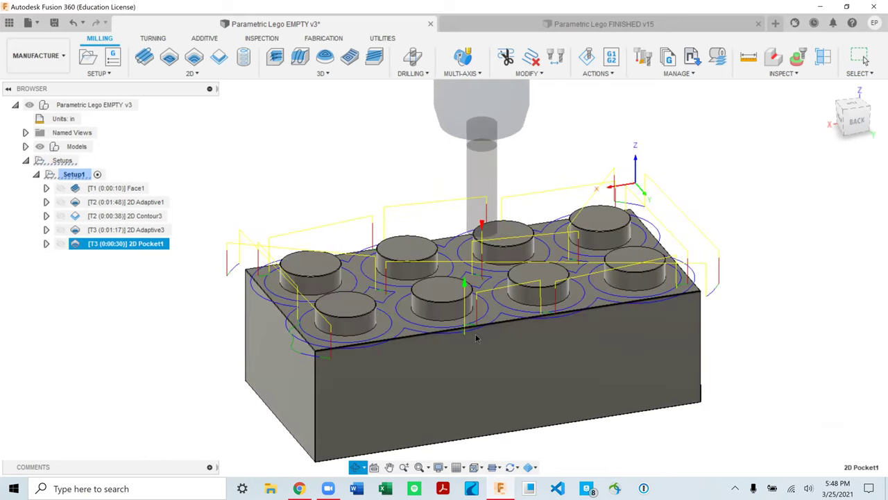
shift+middle_drag(463, 338, 462, 309)
key(XF86AudioRaiseVolume)
key(XF86AudioRaiseVolume)
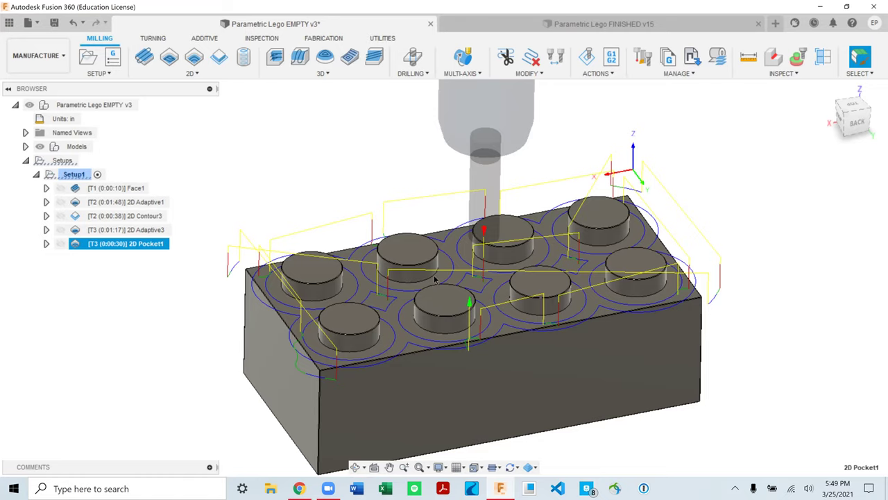
scroll(447, 182, down, 1)
shift+middle_drag(409, 270, 416, 275)
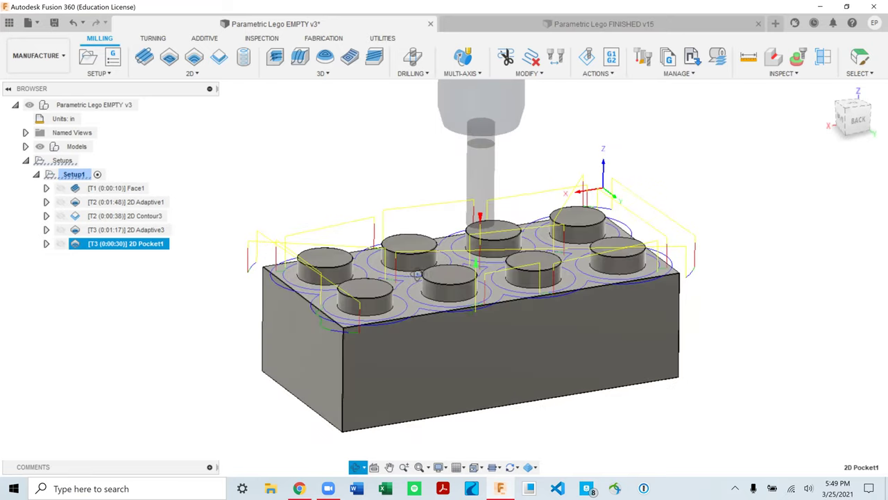
scroll(498, 298, up, 2)
scroll(469, 271, down, 1)
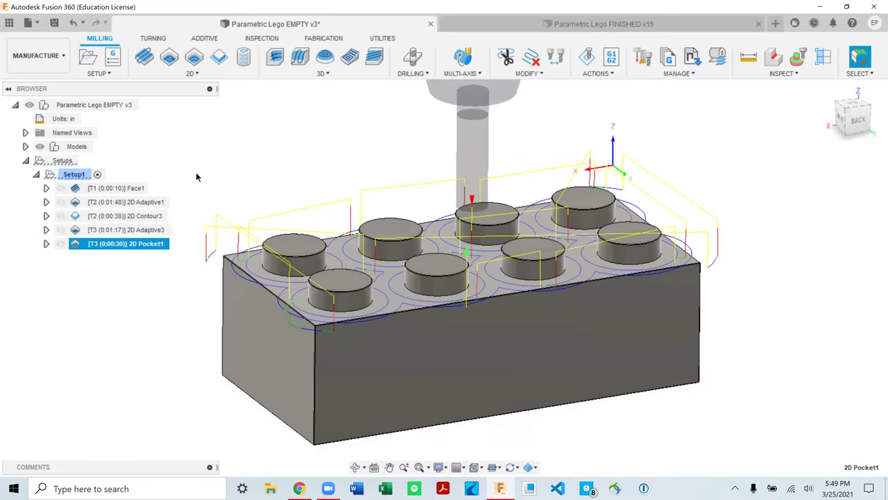
Step: Simulate the Setup1 toolpaths, skipping to 2D Pocket1 and playing its cut around the studs
click(196, 174)
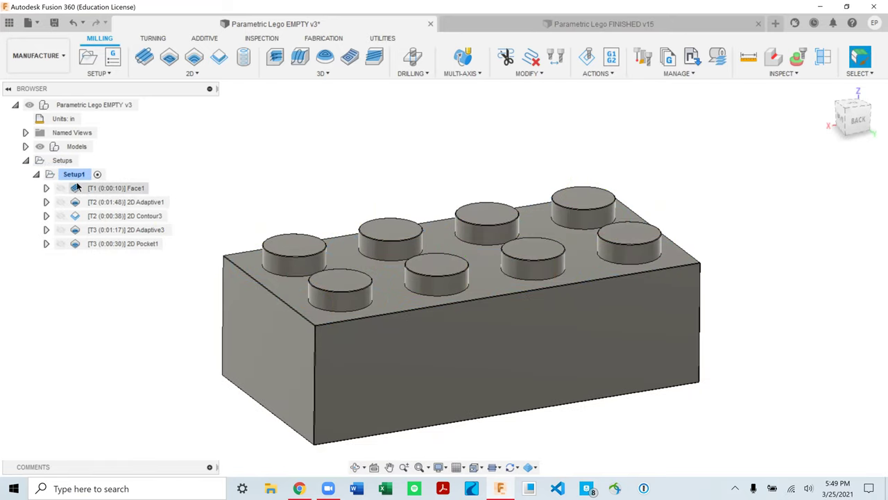
click(587, 56)
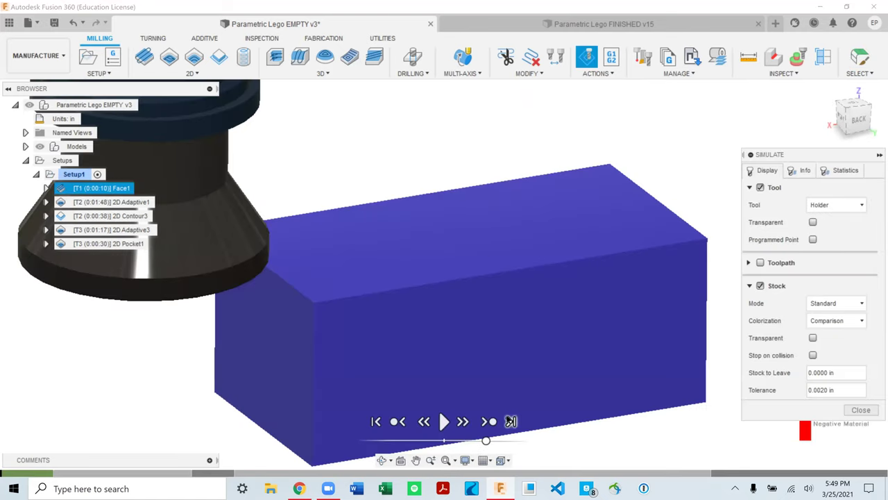
click(102, 245)
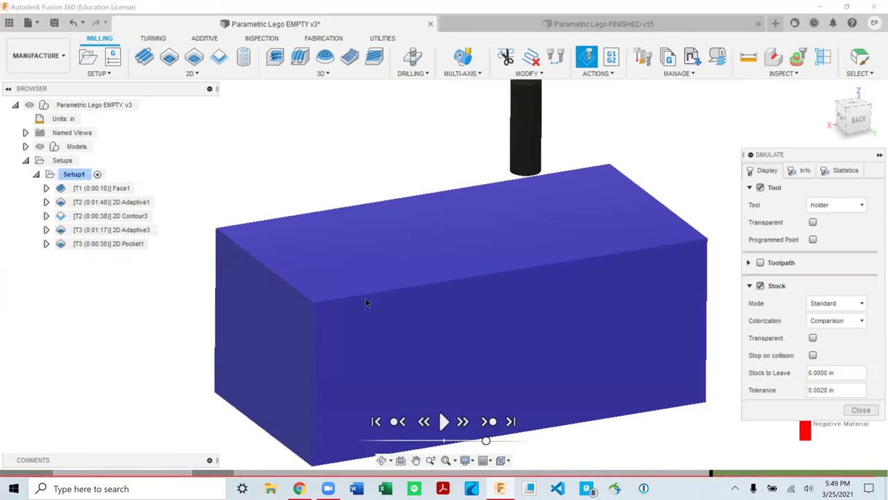
scroll(380, 273, down, 1)
click(445, 421)
scroll(453, 302, up, 3)
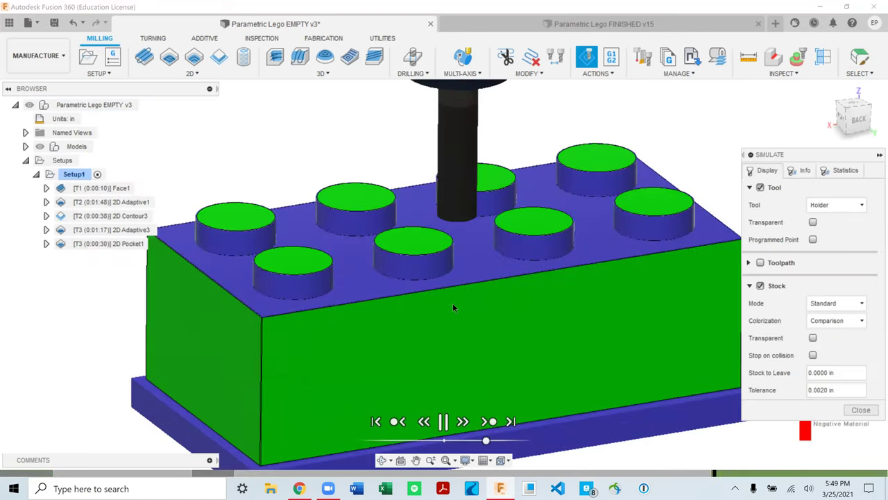
shift+middle_drag(424, 303, 419, 318)
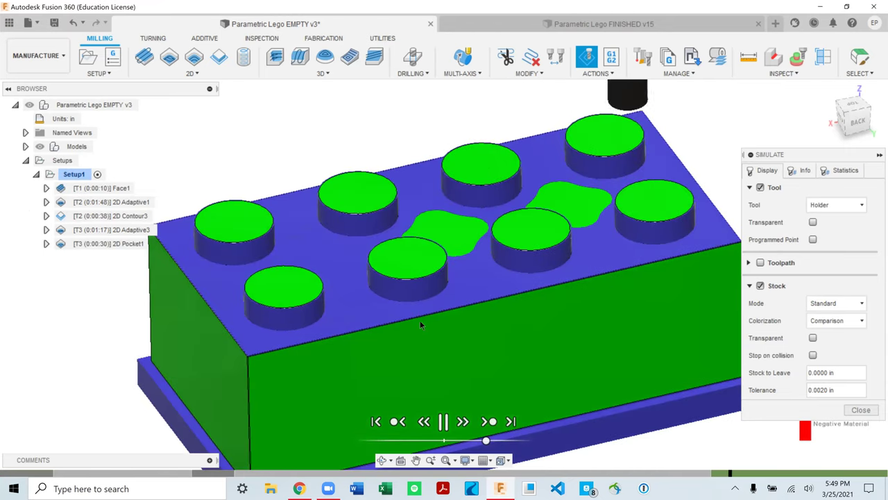
scroll(465, 374, down, 3)
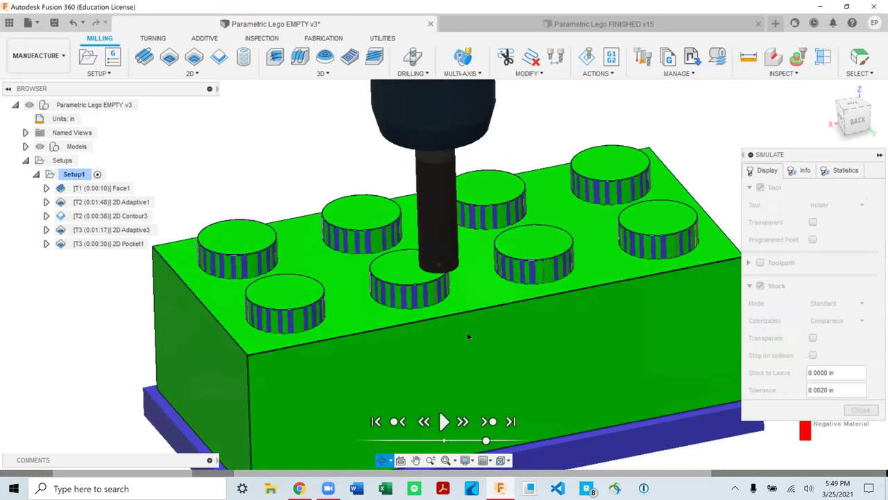
scroll(449, 281, up, 1)
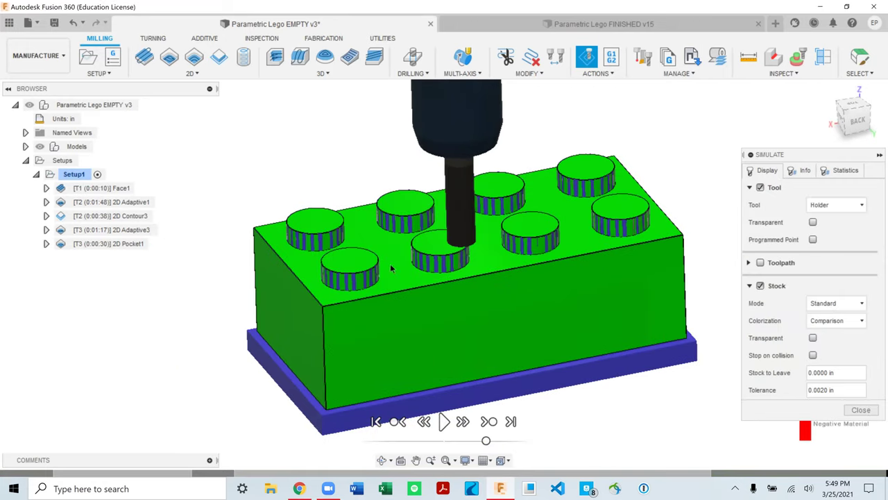
Step: Inspect the simulated stock comparison on the stud walls and top edges up close, and end the simulation
scroll(392, 269, up, 5)
scroll(382, 243, up, 1)
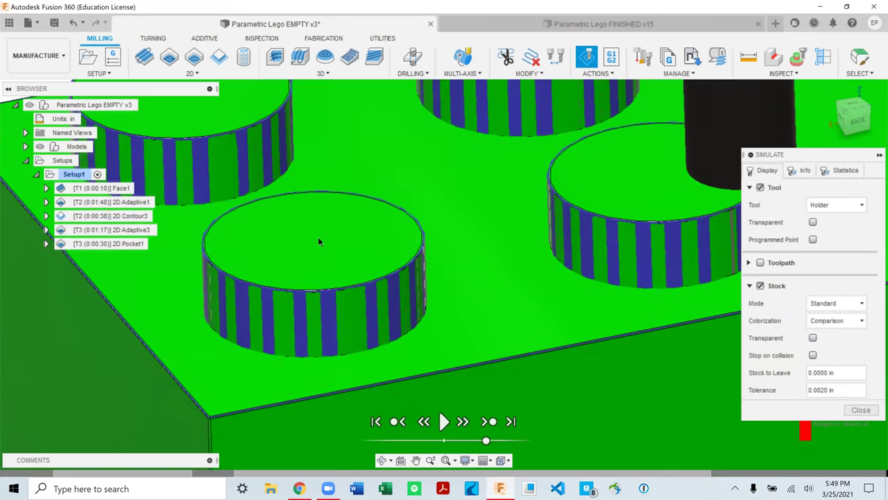
scroll(394, 261, up, 2)
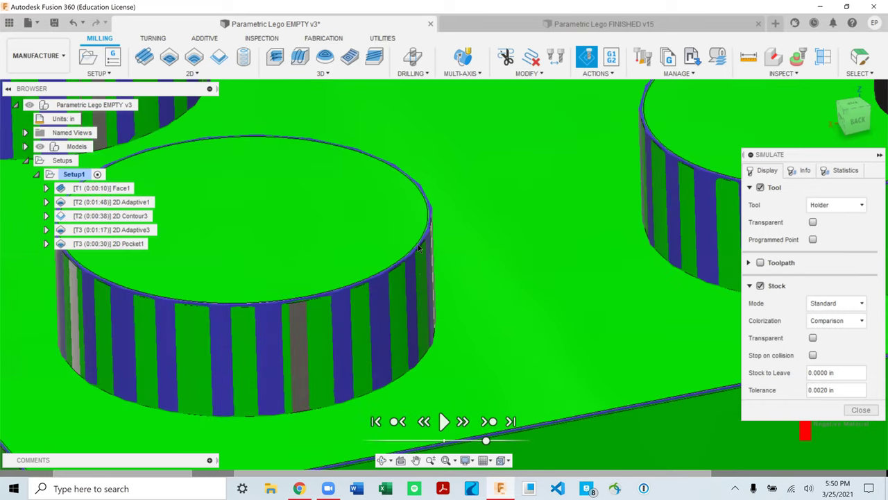
scroll(418, 247, up, 2)
scroll(429, 221, down, 5)
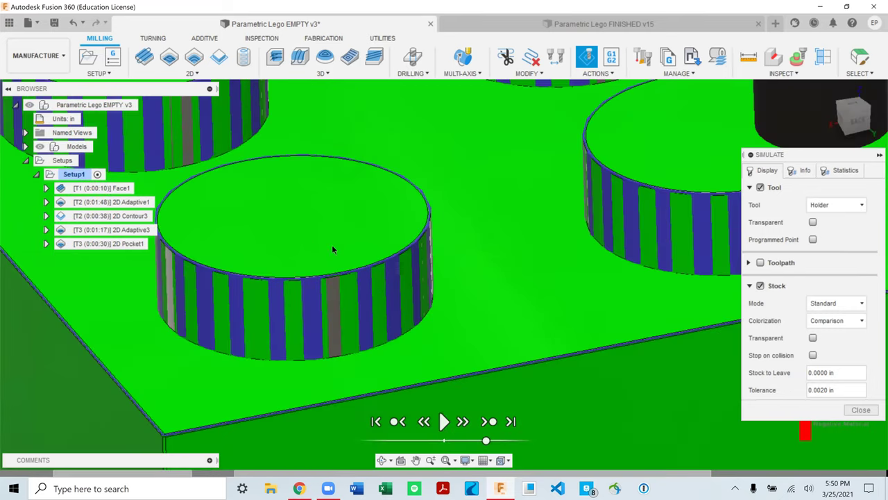
scroll(332, 245, up, 2)
click(860, 409)
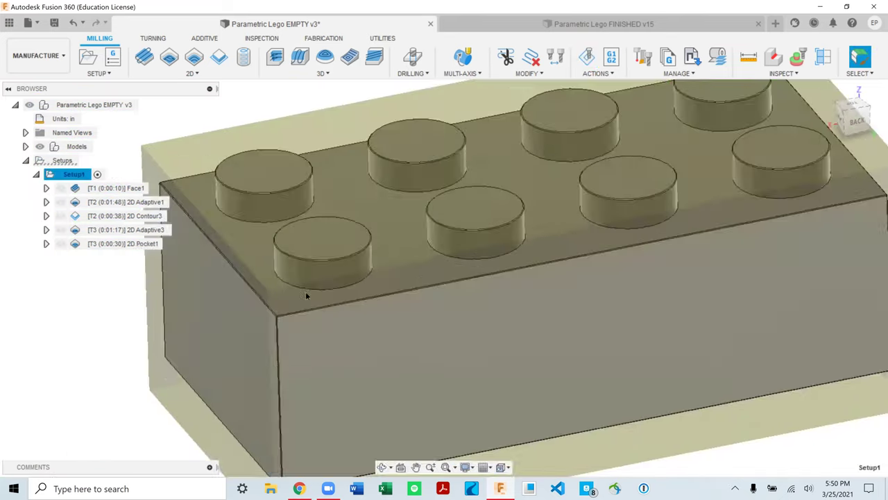
Step: Create a 2D Contour operation using tool 5, the 5/8" chamfer mill from the Parametric Lego Tool Library
click(219, 60)
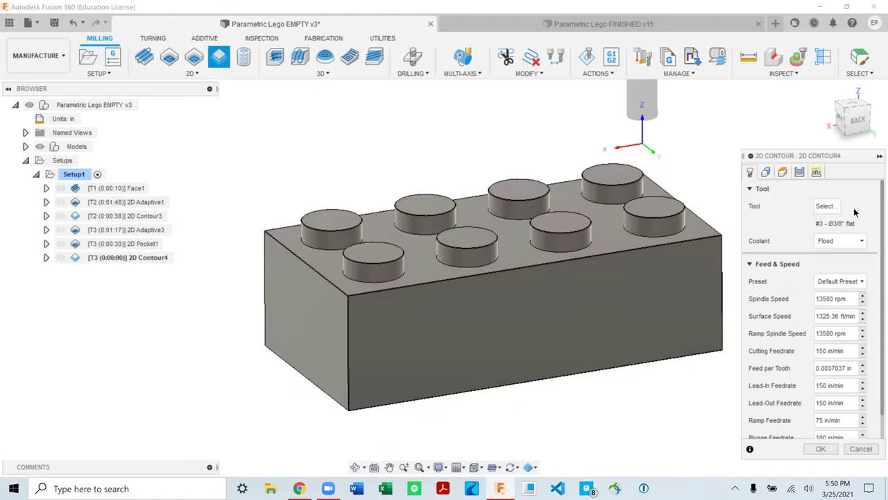
click(827, 207)
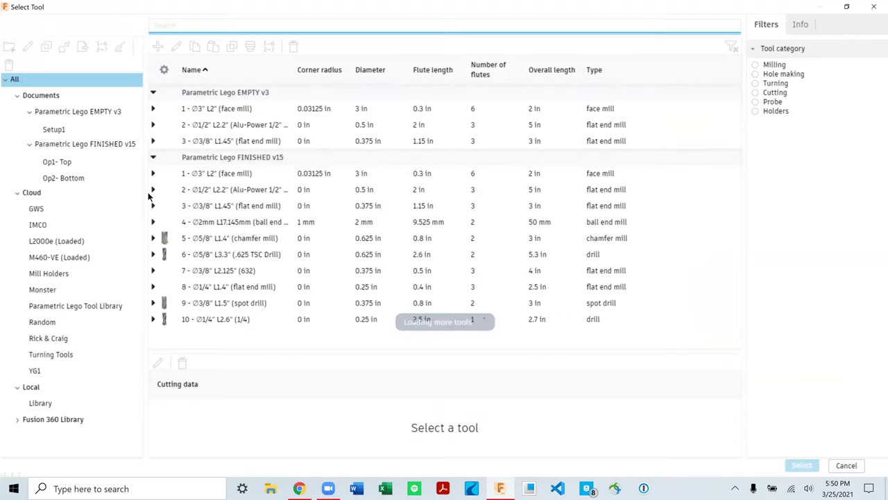
click(82, 308)
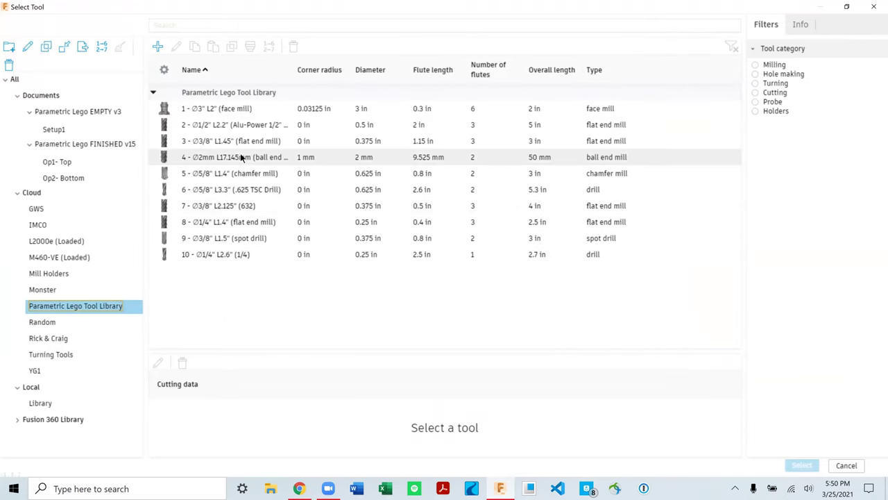
click(242, 176)
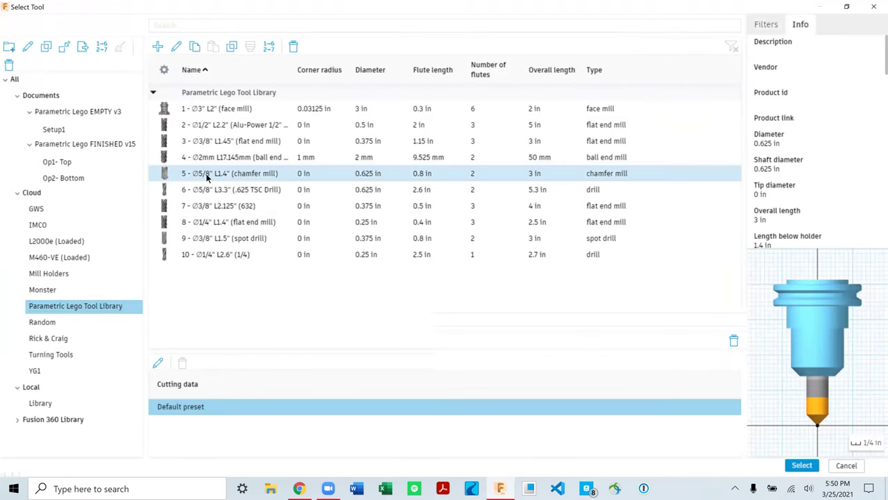
click(802, 465)
Step: Select the lower outer chamfer edge of each of the eight studs as the 2D contour's geometry
click(765, 172)
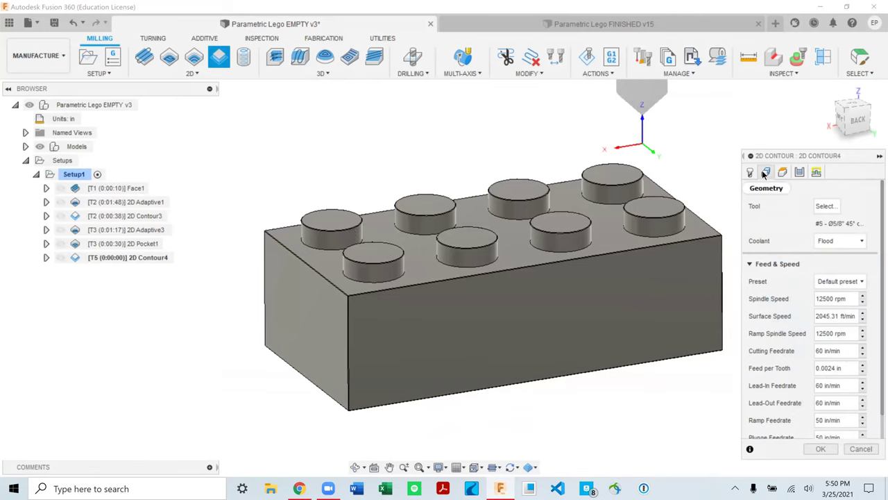
scroll(402, 251, up, 10)
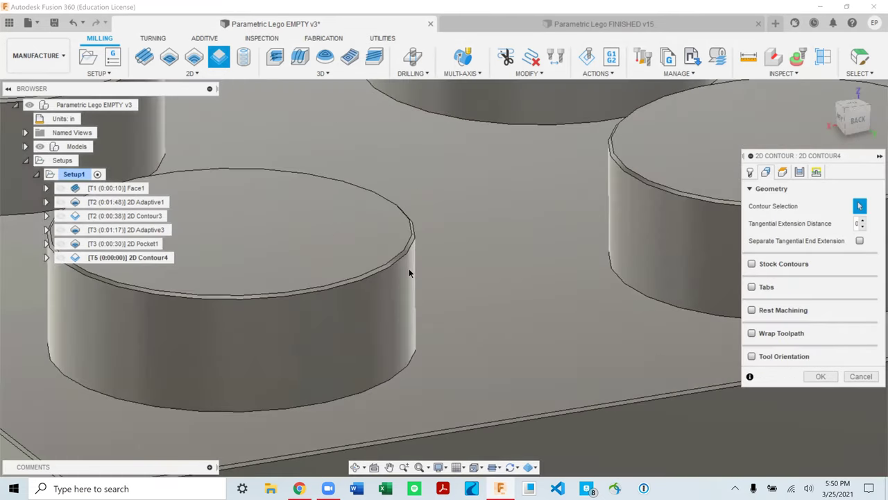
click(401, 254)
scroll(401, 254, down, 8)
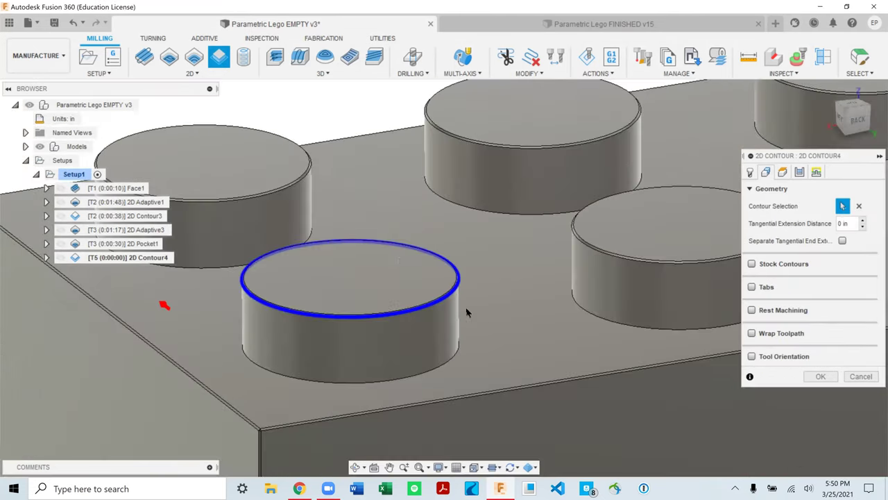
scroll(287, 188, up, 3)
click(285, 185)
scroll(240, 242, down, 5)
scroll(439, 193, up, 8)
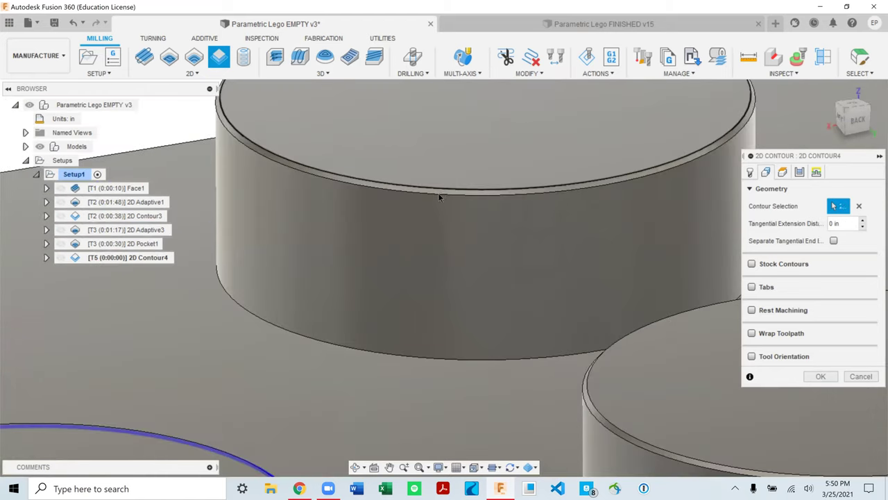
scroll(295, 250, down, 5)
scroll(585, 337, up, 8)
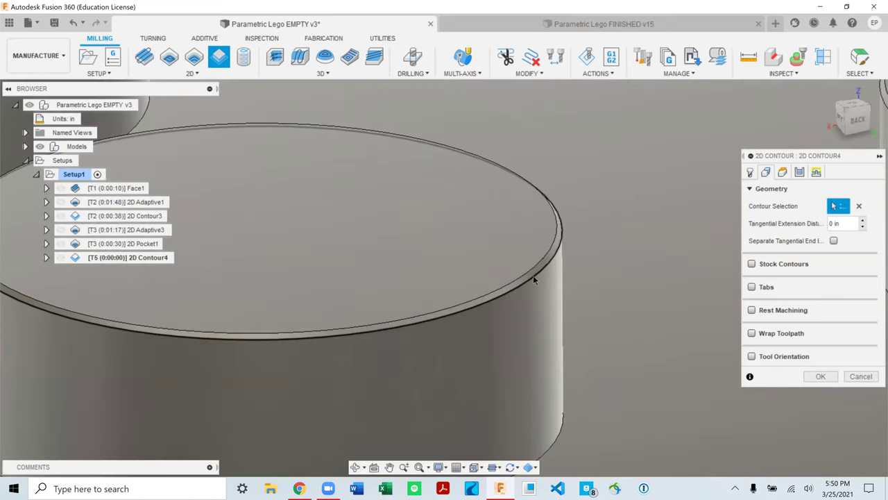
click(533, 275)
scroll(533, 275, down, 3)
scroll(495, 332, down, 3)
scroll(583, 191, up, 5)
click(541, 142)
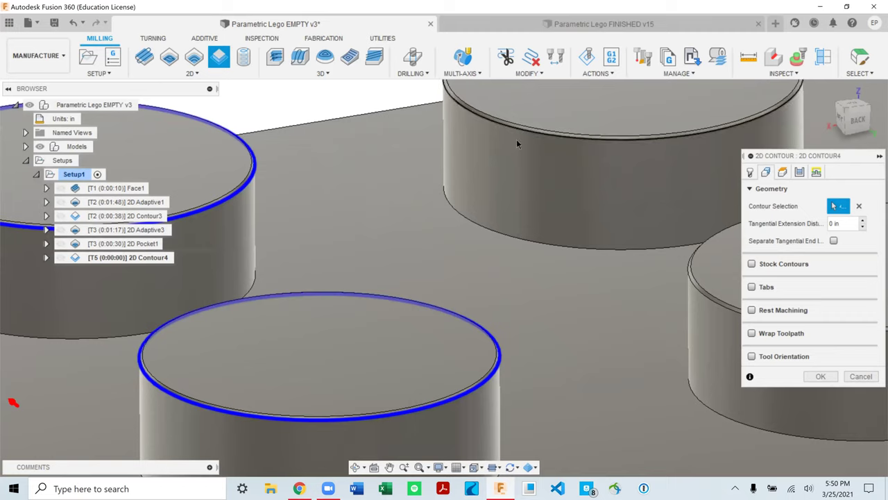
scroll(517, 139, down, 3)
scroll(624, 295, up, 5)
click(547, 249)
scroll(547, 249, down, 5)
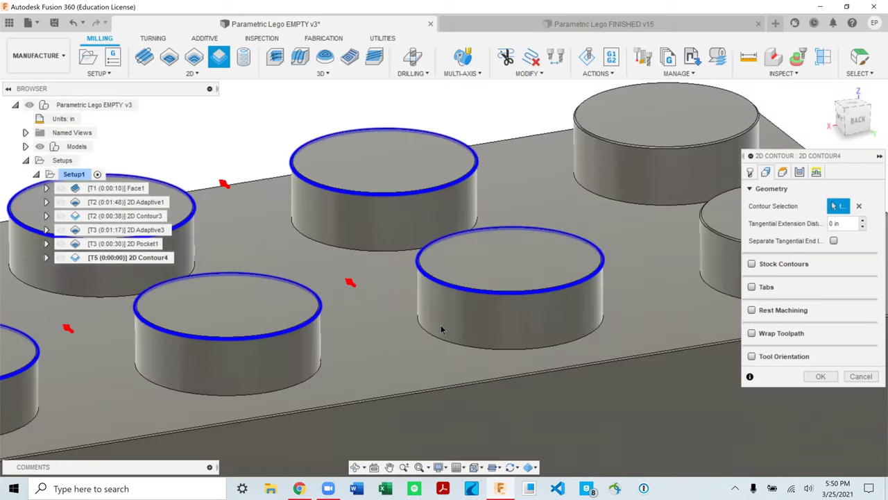
scroll(646, 149, up, 5)
click(646, 148)
scroll(647, 149, down, 5)
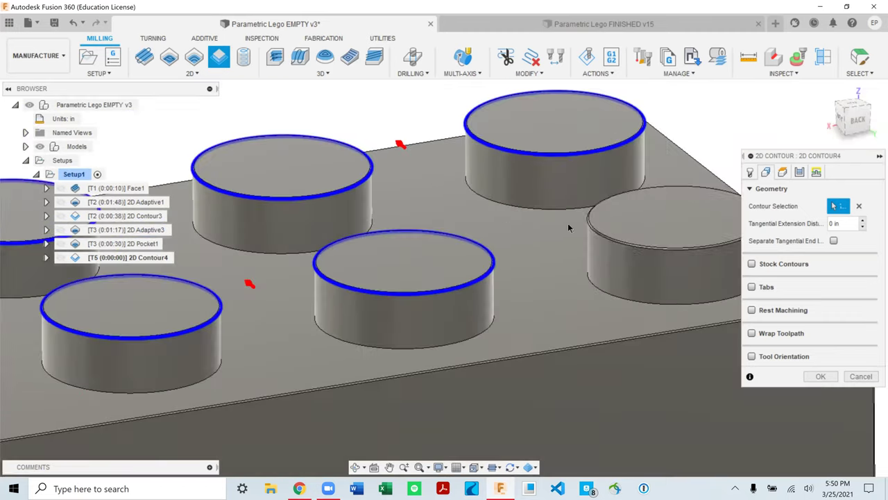
scroll(619, 241, up, 5)
click(620, 243)
scroll(620, 242, down, 5)
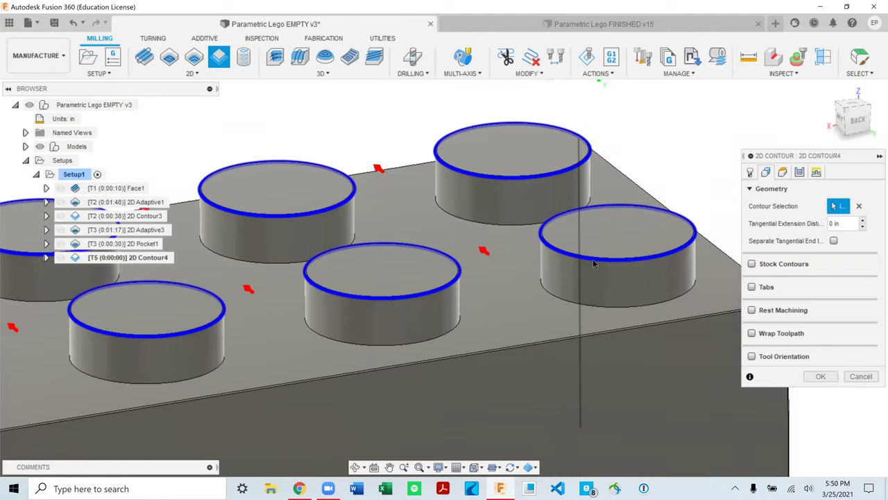
scroll(519, 244, up, 5)
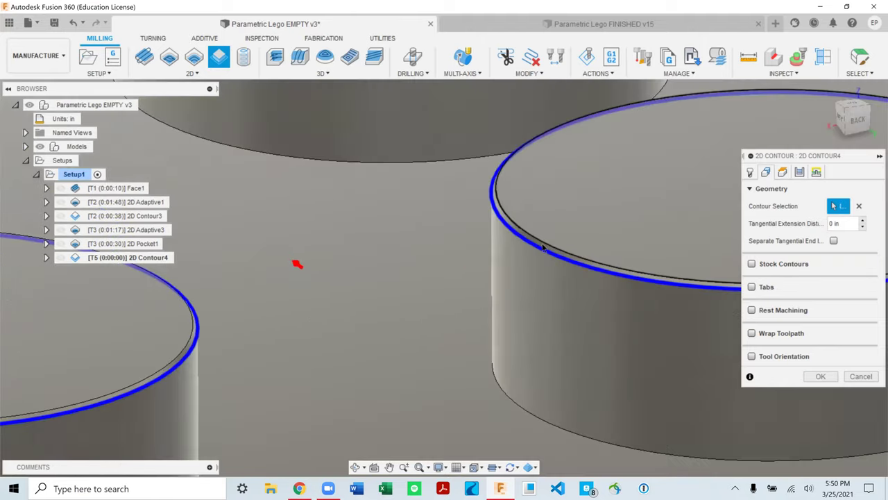
click(519, 244)
scroll(525, 298, down, 5)
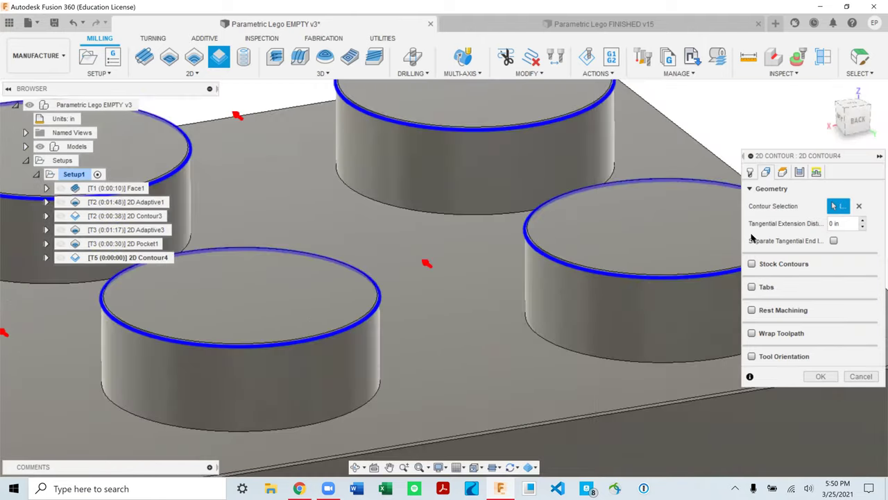
Step: Set the 2D contour's bottom height to Selected contour(s) with an offset of 0
click(783, 173)
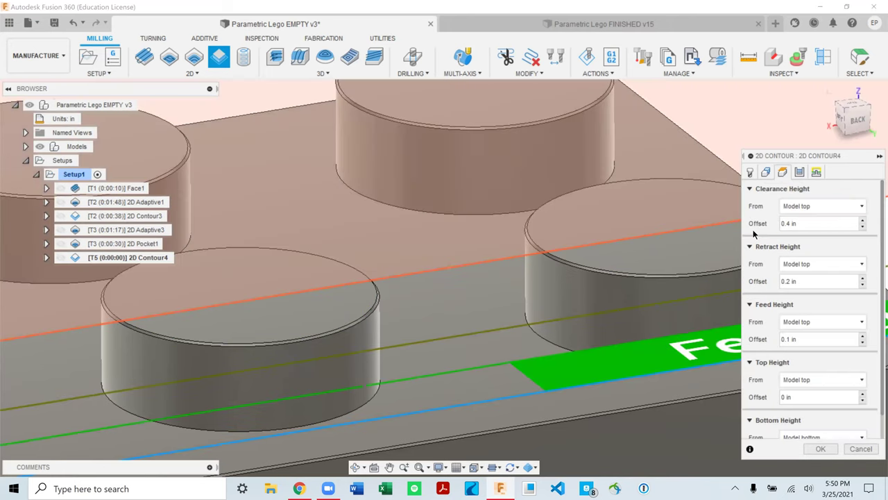
scroll(808, 375, down, 1)
click(805, 412)
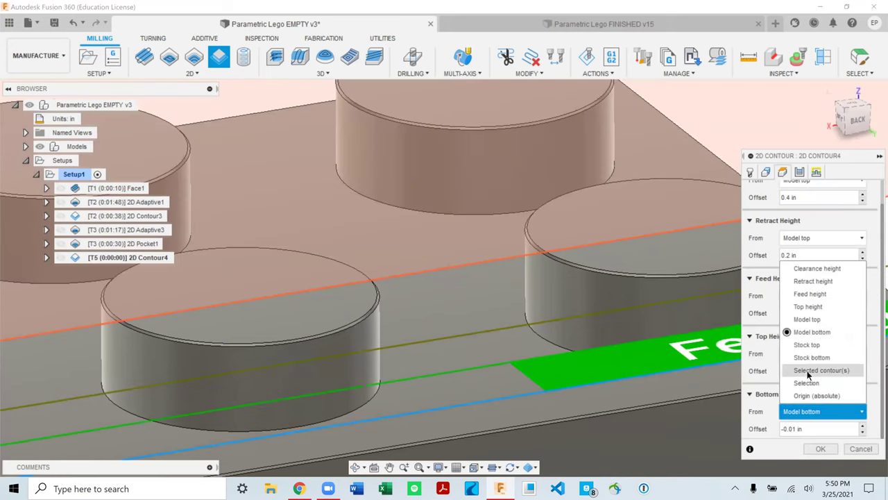
click(820, 370)
key(Tab)
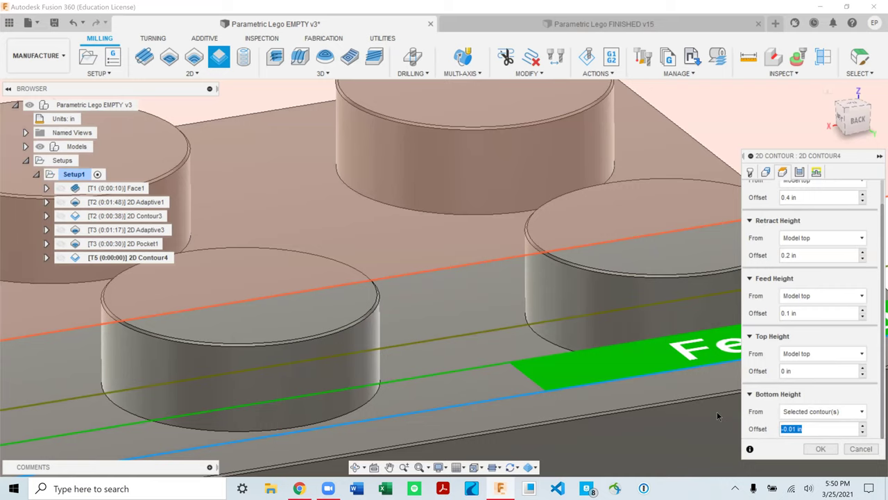
text(0)
scroll(627, 281, down, 2)
scroll(627, 282, down, 3)
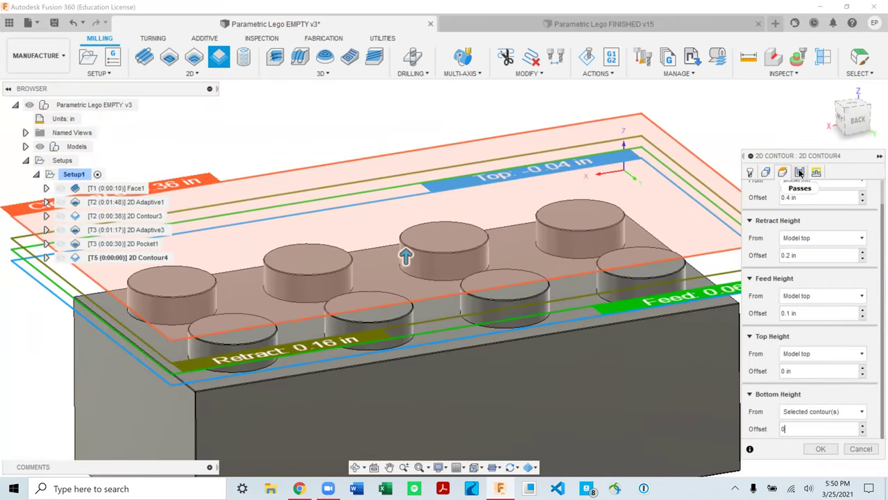
Step: Set the 2D contour's chamfer tip offset to 0.05 in, keeping the chamfer width at 0 in
click(800, 175)
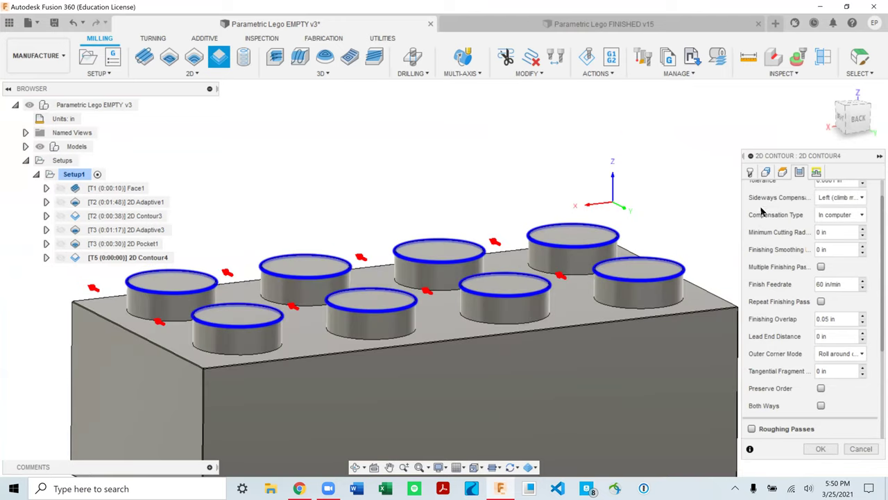
scroll(789, 298, down, 3)
scroll(790, 297, down, 1)
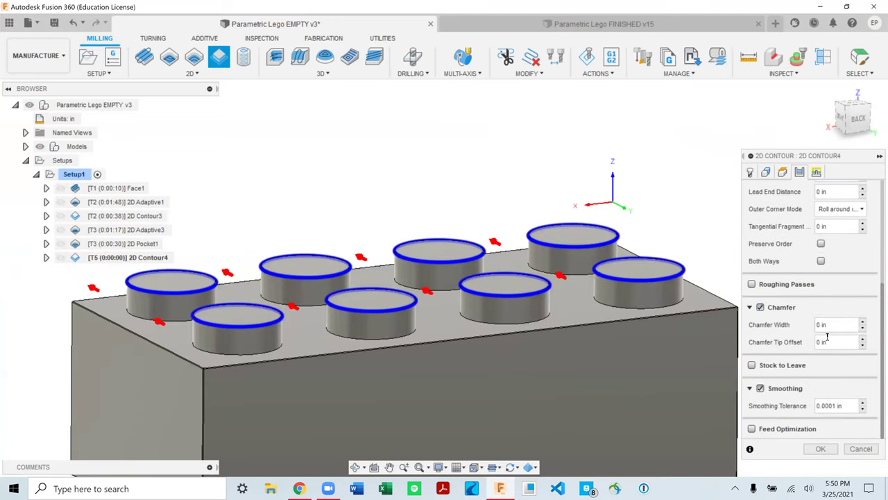
drag(829, 340, 772, 332)
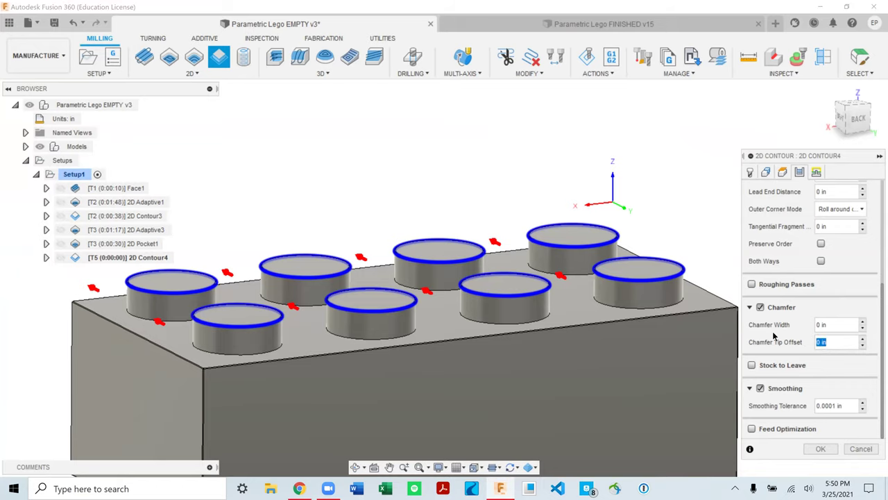
text(.05)
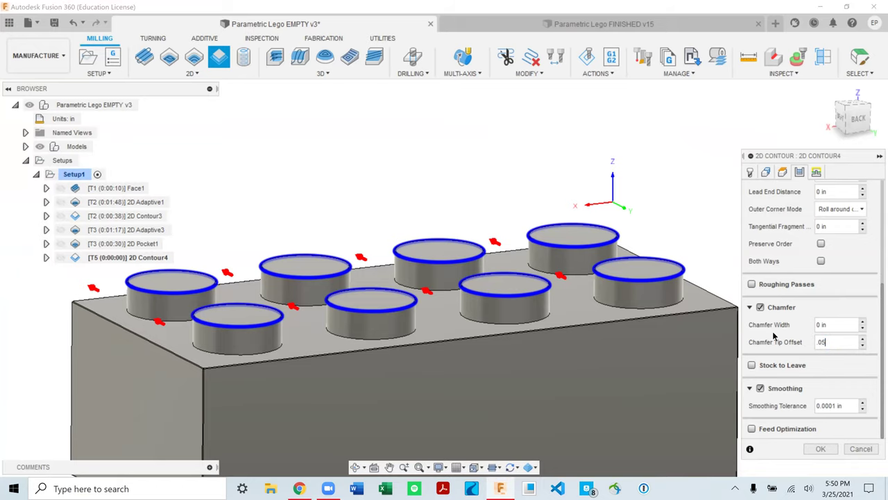
Step: Examine the selected lower chamfer edge of a stud up close from the back to consider the tip offset
click(858, 118)
scroll(651, 263, up, 8)
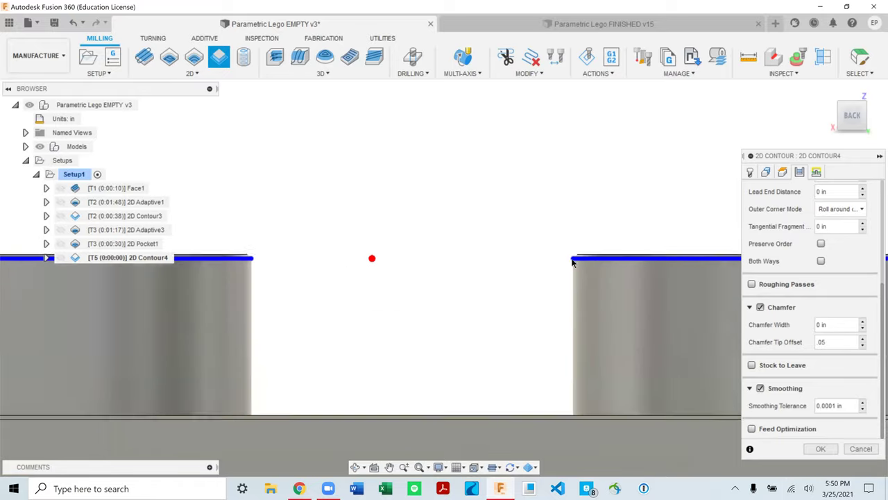
scroll(574, 259, up, 3)
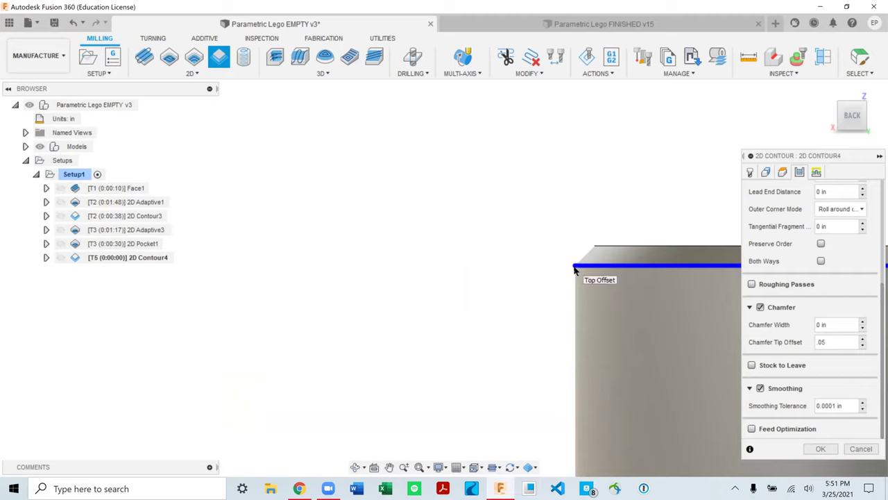
double_click(822, 341)
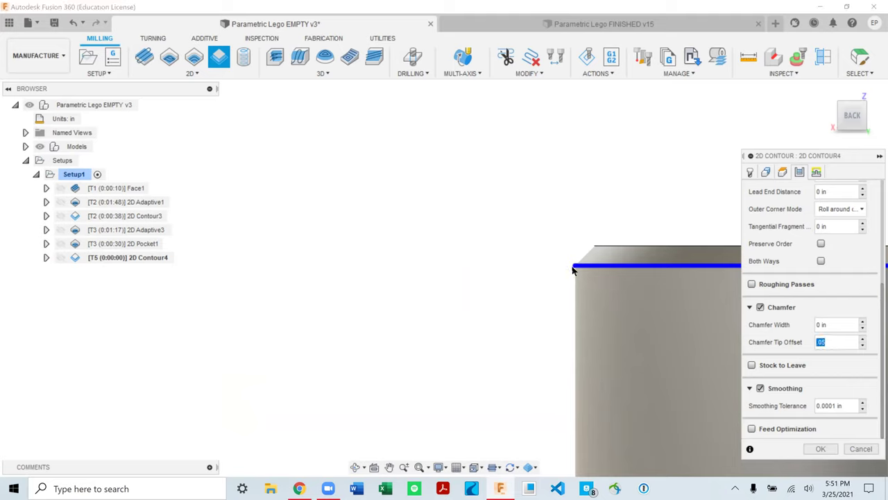
click(573, 270)
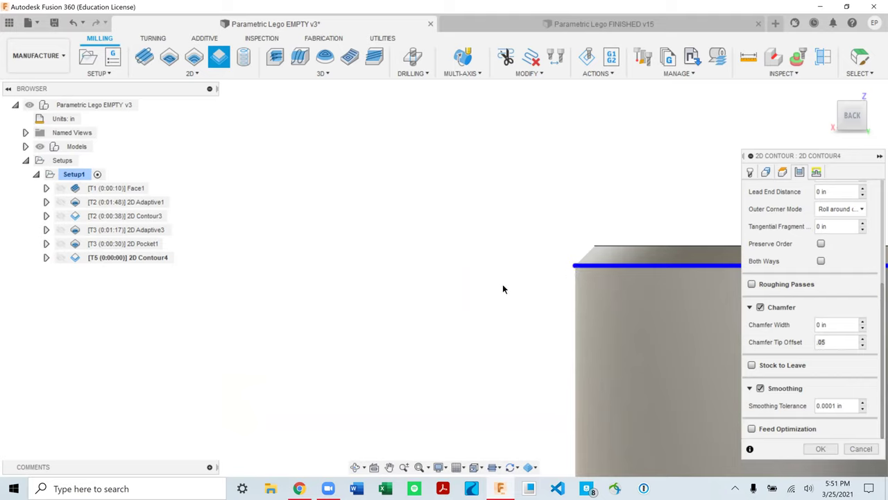
scroll(547, 280, down, 2)
scroll(551, 280, up, 3)
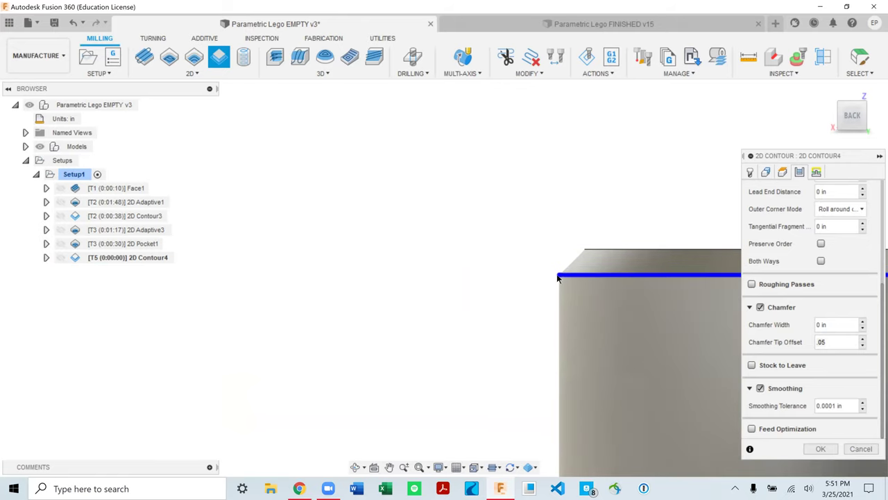
scroll(558, 277, down, 6)
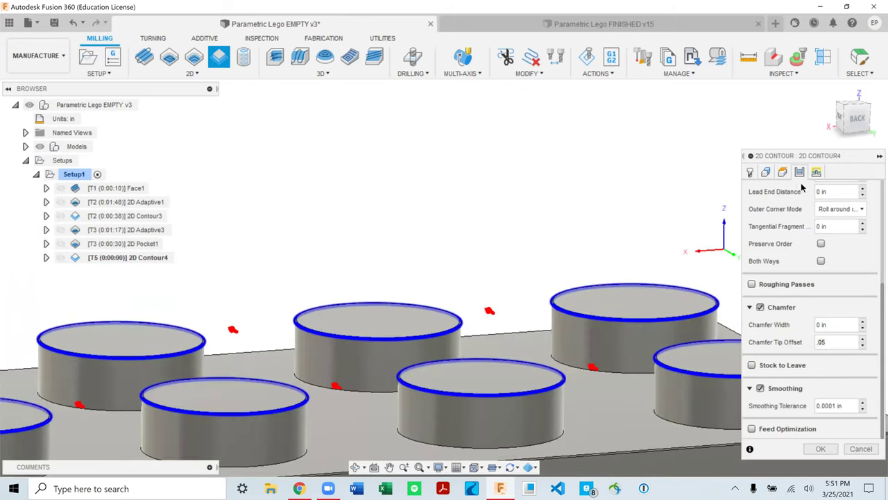
Step: Accept the chamfering 2D contour with its default lead-in and lead-out settings and generate its toolpath
click(816, 172)
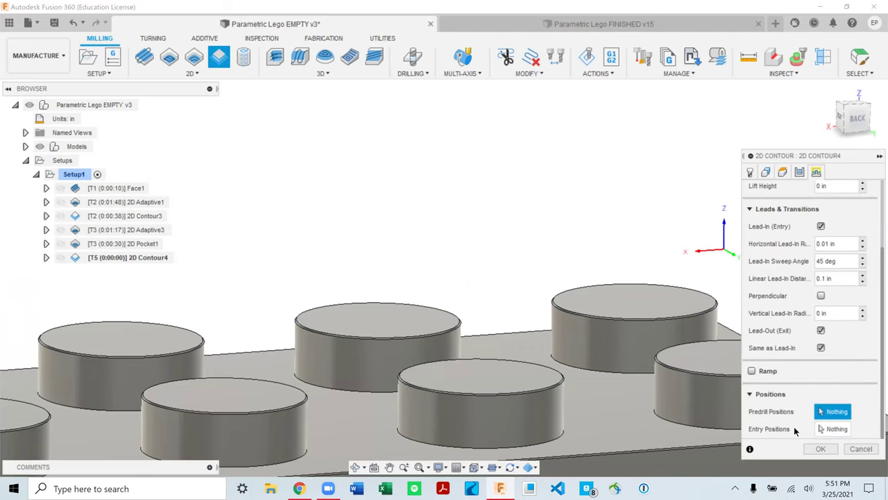
click(820, 448)
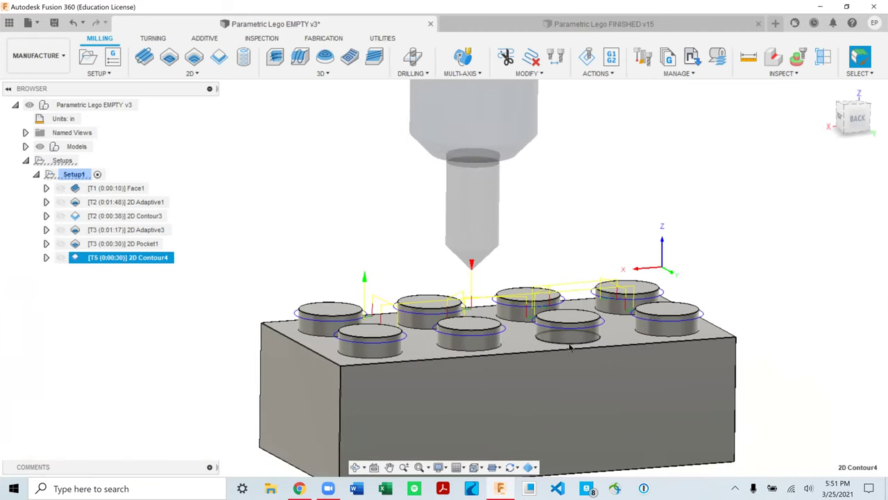
scroll(432, 337, up, 5)
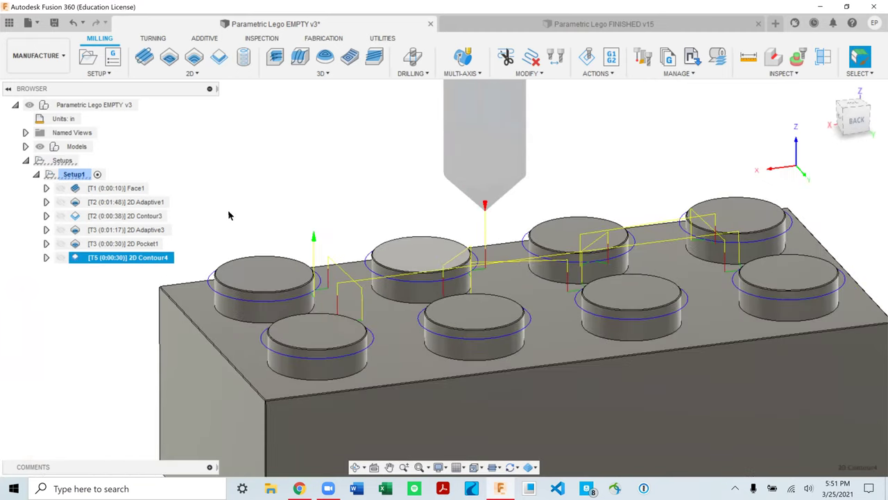
Step: Simulate Setup1 and examine the chamfered stud edges in the stock comparison with the model hidden and shown, and end the simulation
click(73, 174)
click(586, 57)
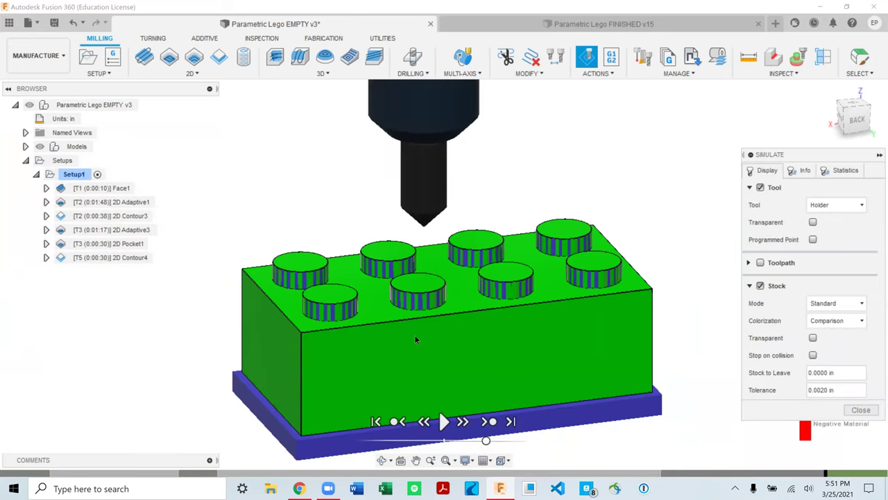
scroll(414, 339, up, 6)
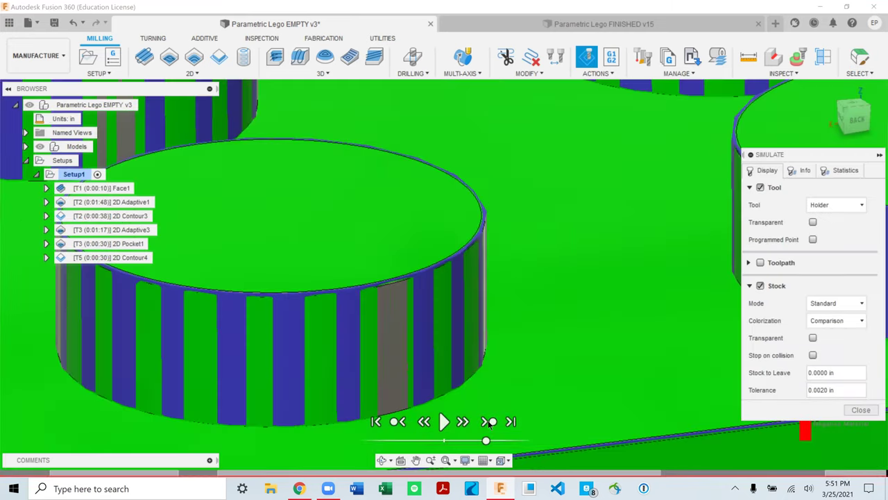
scroll(495, 212, up, 1)
scroll(366, 278, down, 4)
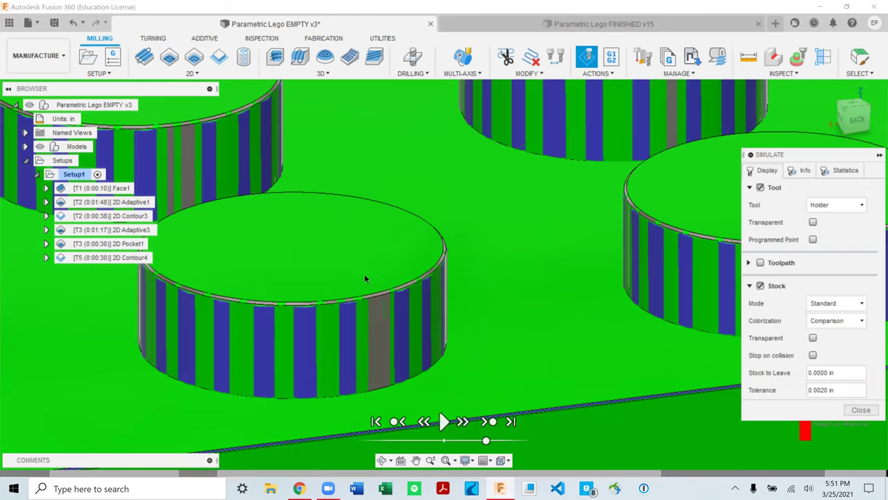
scroll(365, 278, down, 2)
scroll(442, 258, down, 4)
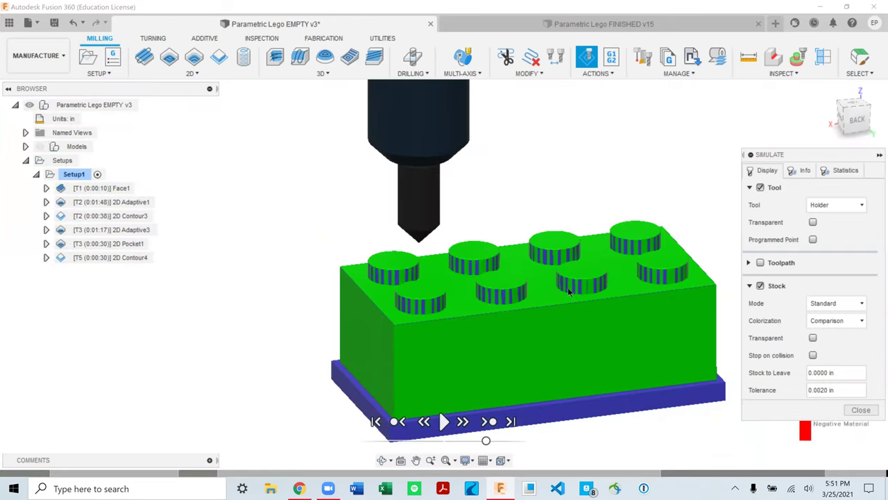
scroll(650, 278, up, 2)
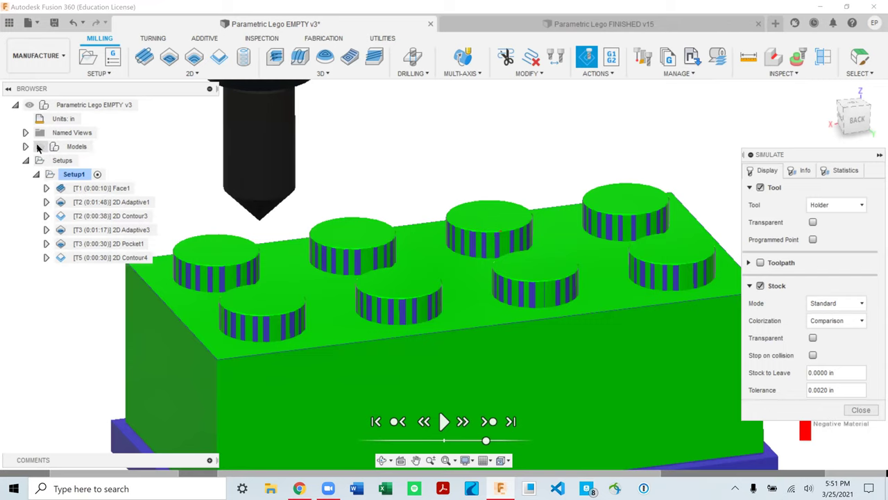
scroll(527, 208, down, 3)
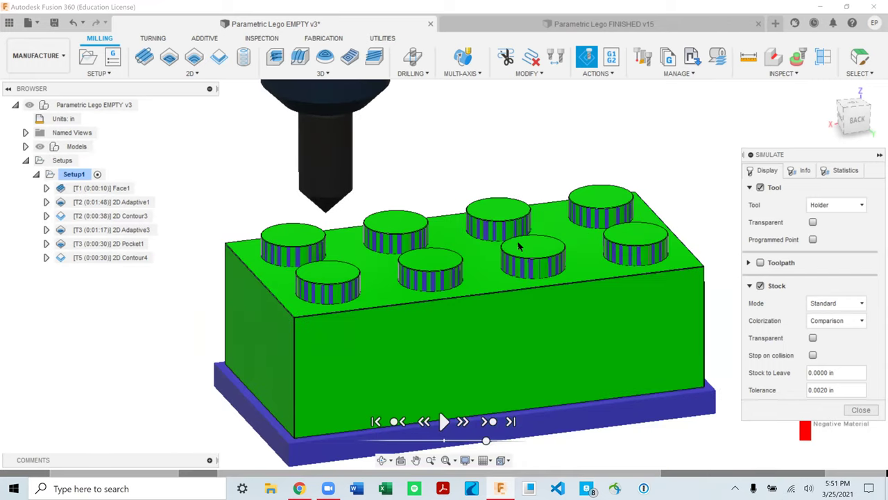
scroll(304, 231, up, 3)
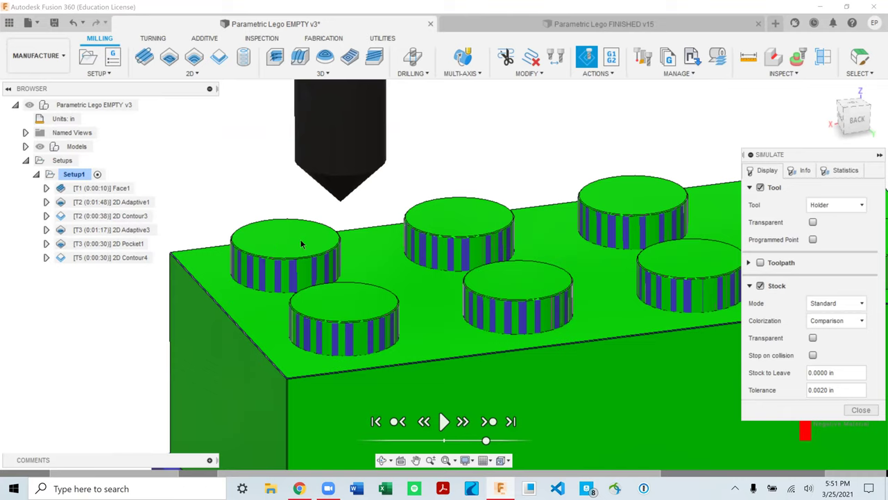
scroll(300, 239, down, 5)
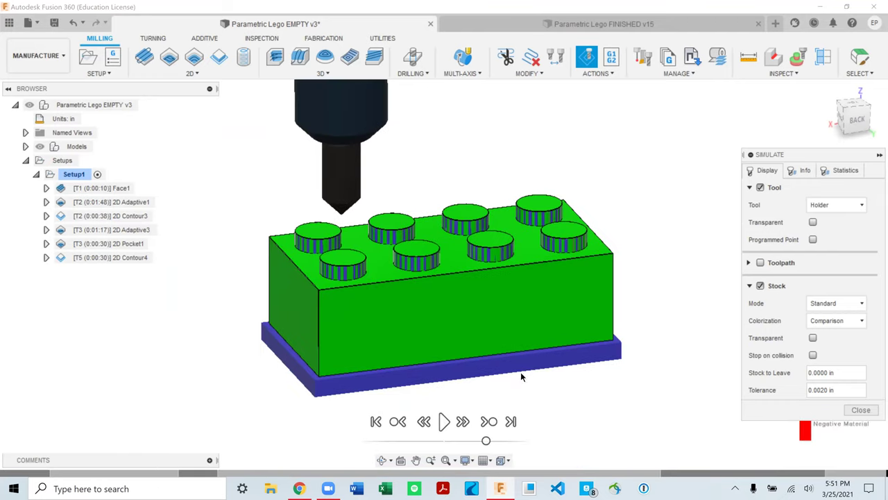
click(859, 410)
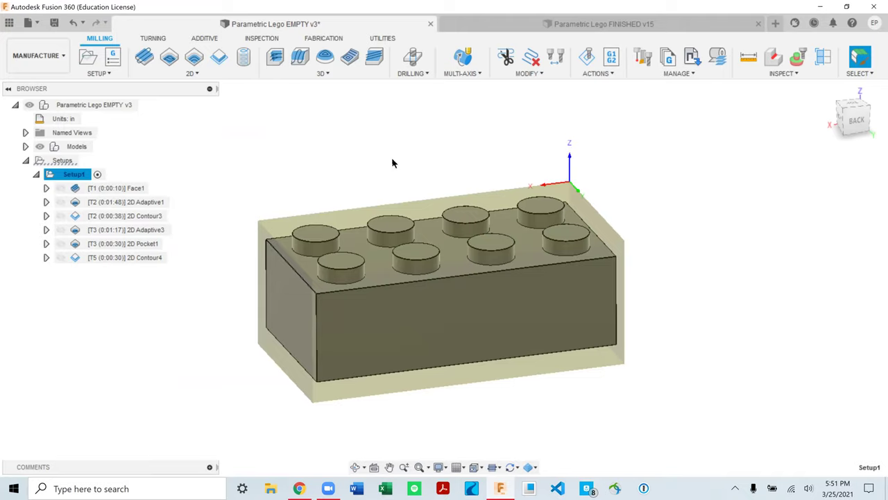
scroll(412, 165, down, 2)
click(183, 227)
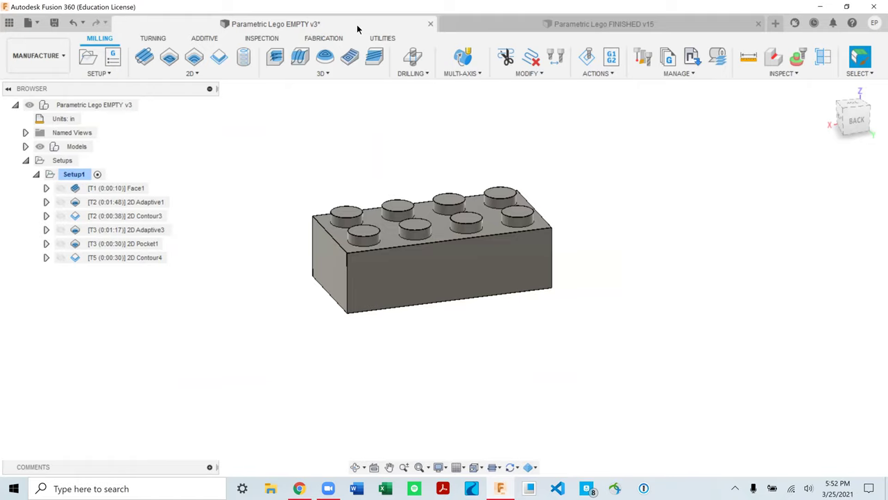
scroll(431, 191, down, 2)
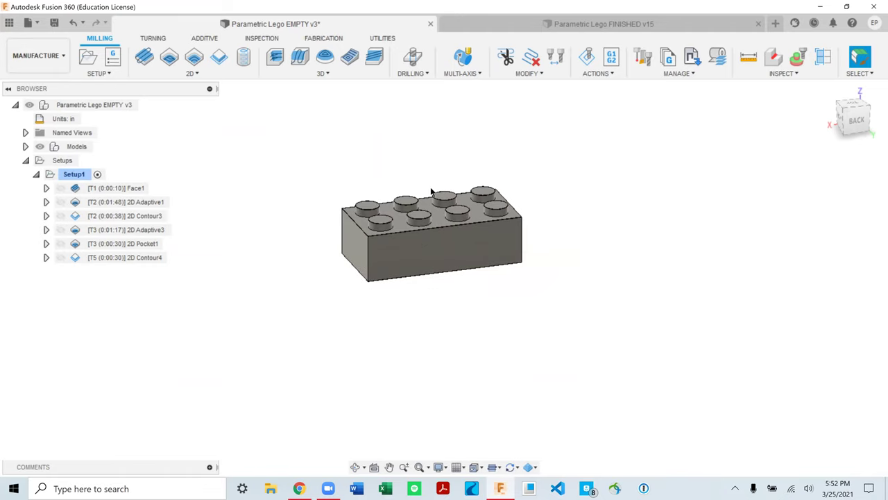
scroll(338, 194, up, 3)
scroll(382, 317, down, 2)
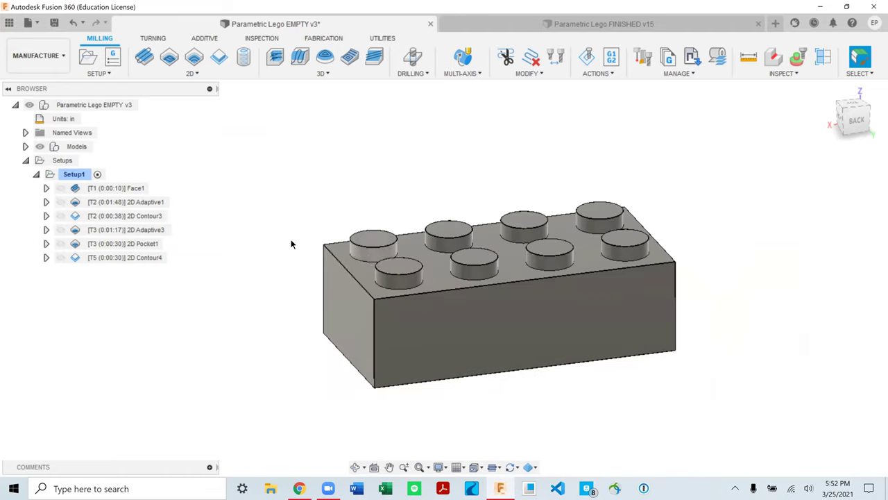
Step: Simulate all of Setup1 again through to the end, inspect the stud tops and walls from several distances, and end the simulation
click(74, 174)
click(586, 55)
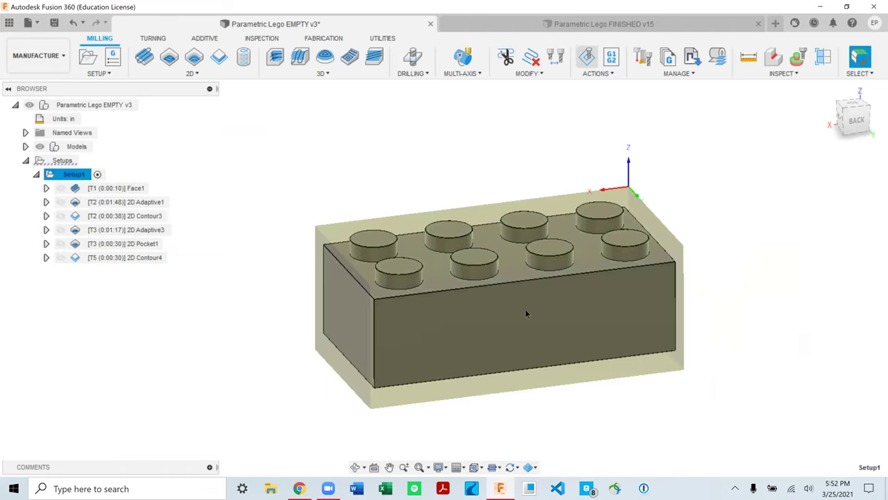
click(509, 420)
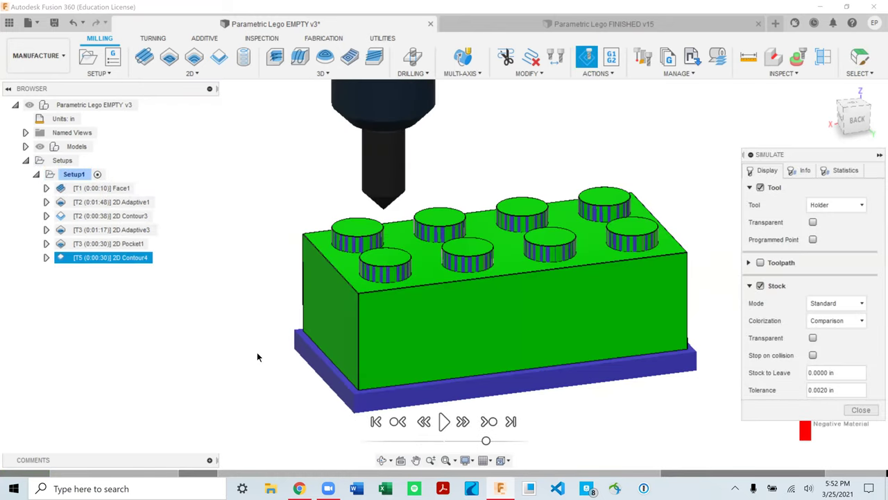
scroll(257, 352, down, 2)
scroll(452, 291, up, 3)
scroll(485, 277, down, 2)
scroll(526, 255, up, 2)
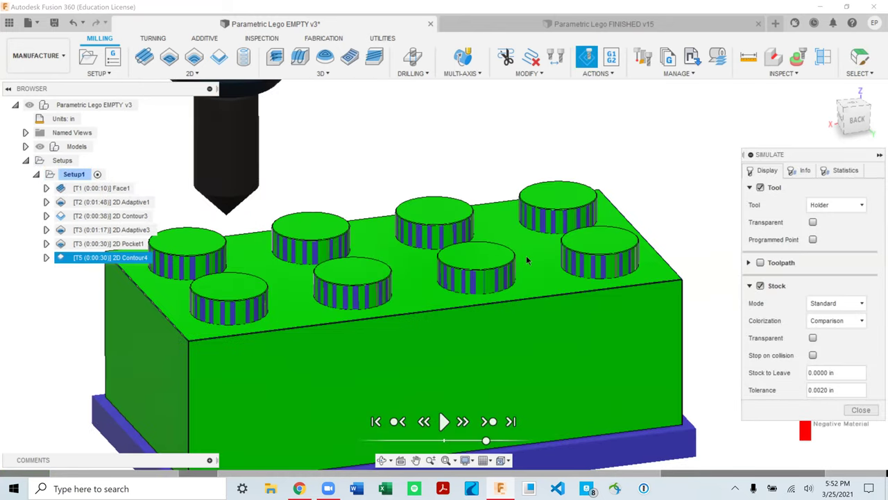
scroll(433, 266, down, 1)
scroll(317, 250, up, 3)
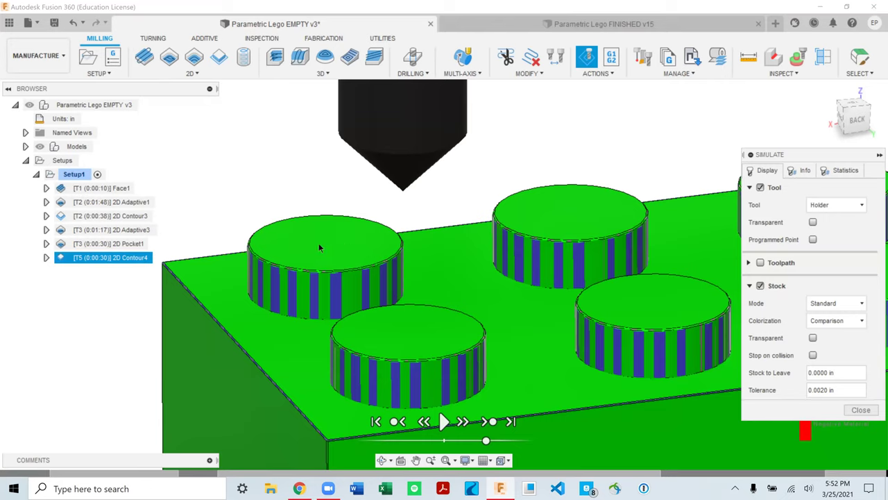
scroll(323, 254, down, 2)
scroll(333, 258, down, 3)
scroll(333, 260, up, 4)
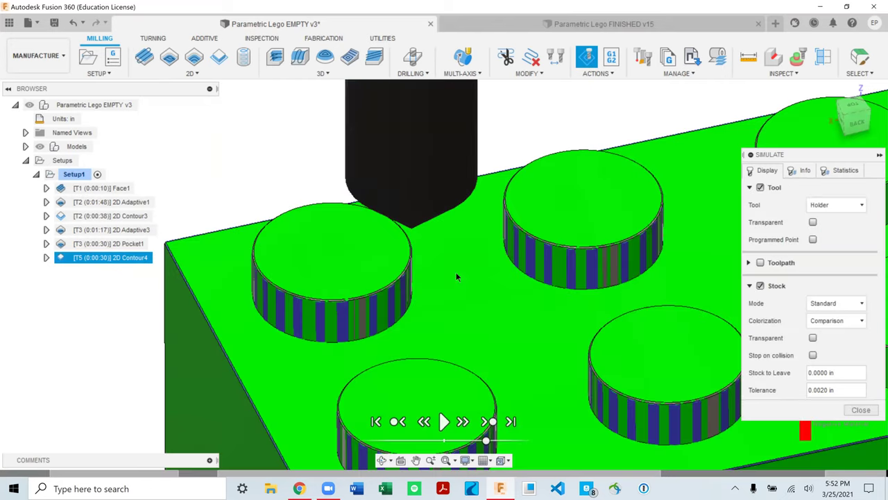
scroll(455, 272, down, 1)
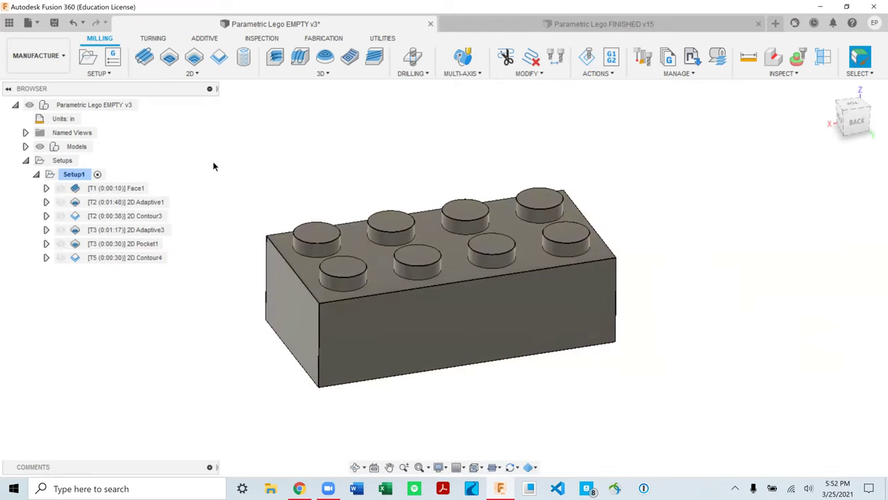
Step: Make the LEGO Letters bodies of the brick model visible and orient the view toward the lettered stud
click(25, 146)
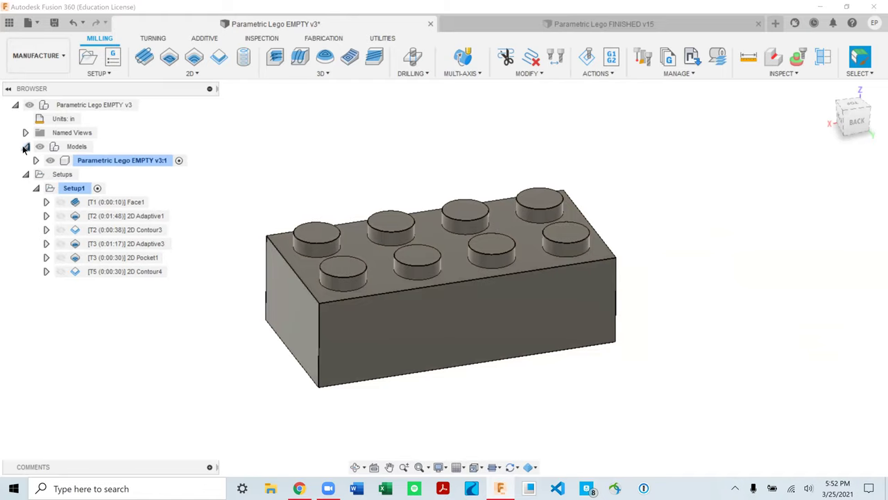
click(37, 160)
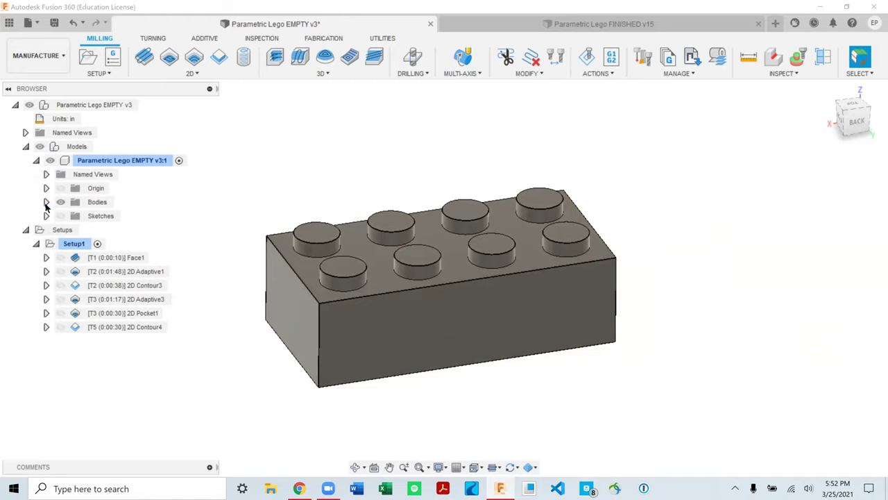
click(46, 202)
click(69, 244)
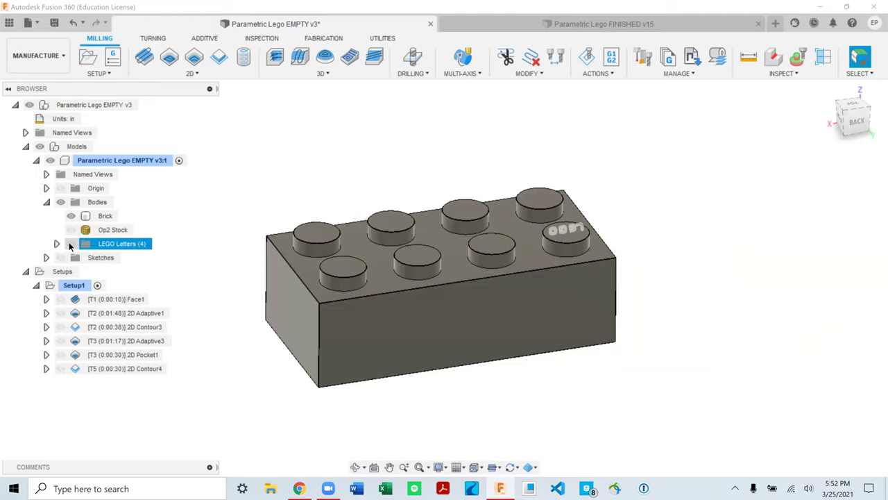
key(Escape)
shift+middle_drag(256, 248, 444, 291)
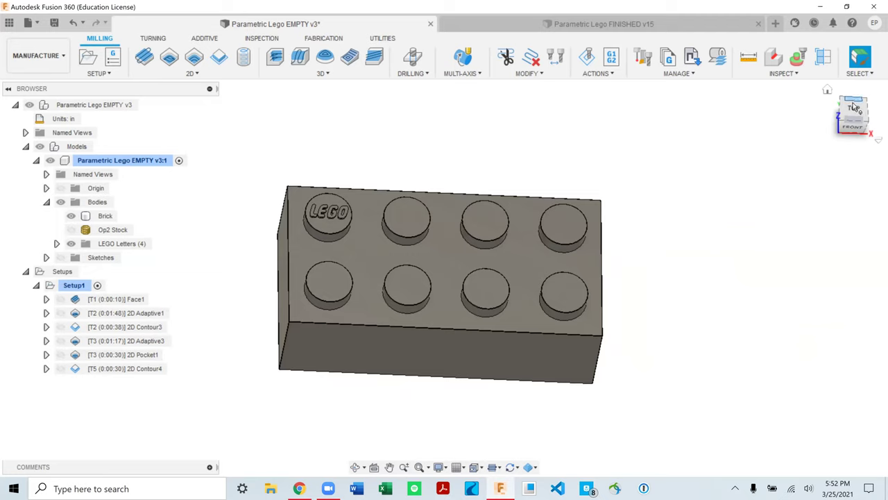
Step: Examine the LEGO lettering on the corner stud closely from directly above
click(854, 106)
scroll(359, 249, up, 5)
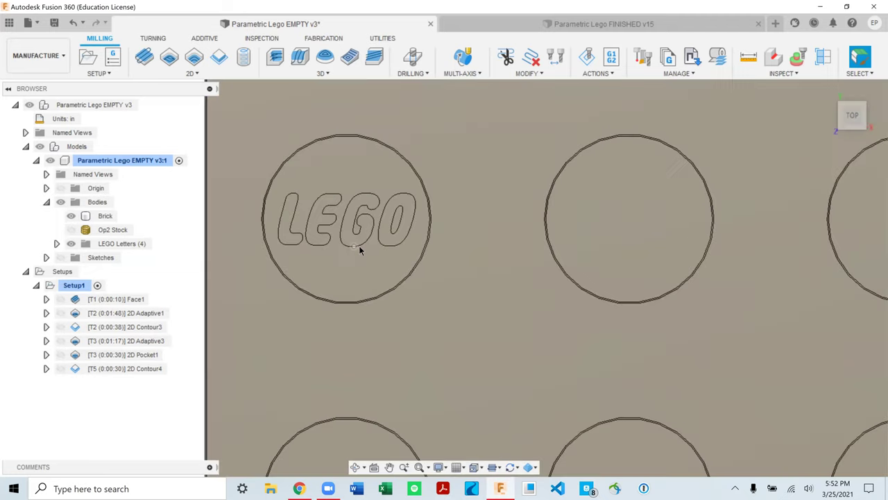
scroll(387, 231, up, 2)
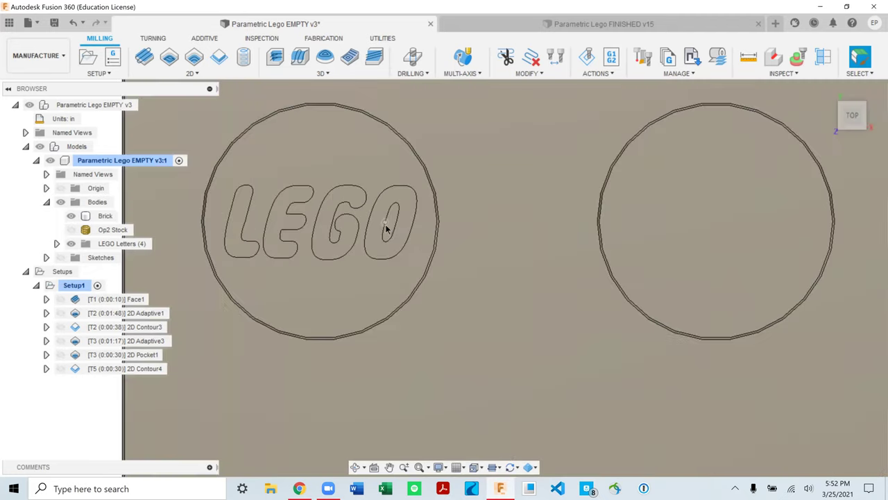
scroll(394, 215, down, 2)
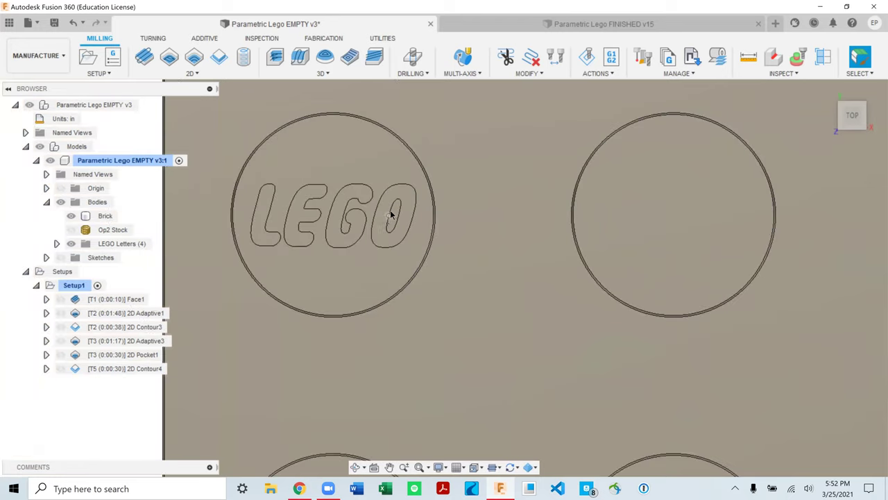
click(252, 251)
click(252, 251)
scroll(267, 242, up, 6)
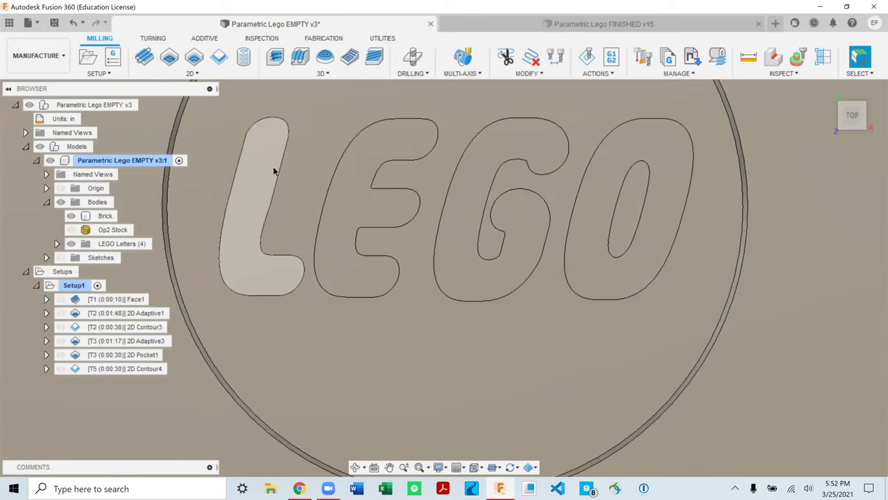
Step: Inspect the raised LEGO letters from the front, comparing the stud with the LEGO Letters bodies hidden and shown
shift+middle_drag(292, 232, 270, 90)
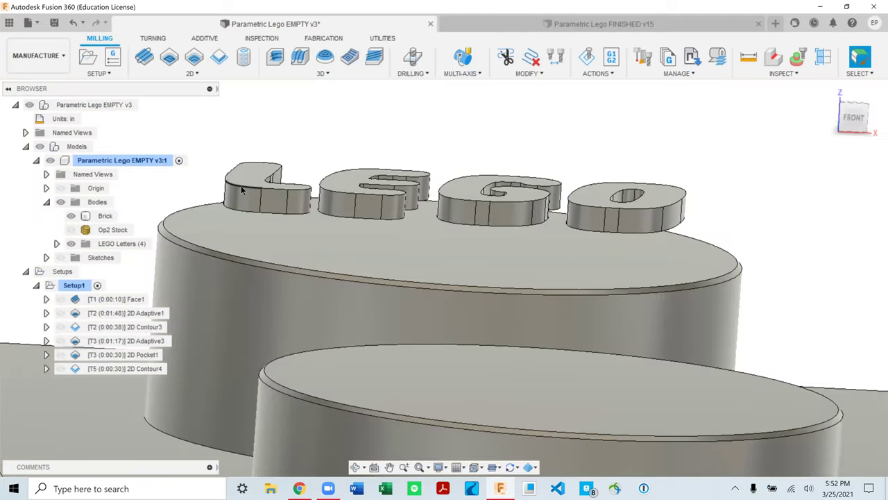
scroll(301, 203, down, 2)
scroll(276, 232, down, 2)
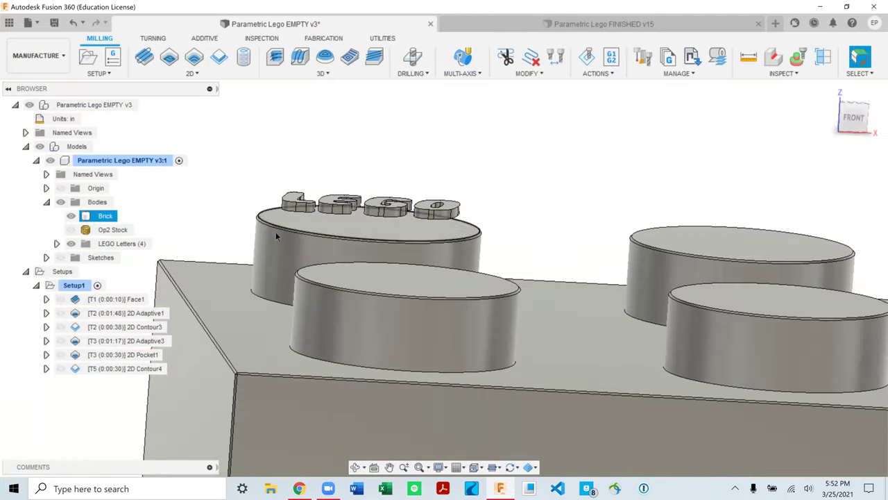
click(71, 243)
click(71, 244)
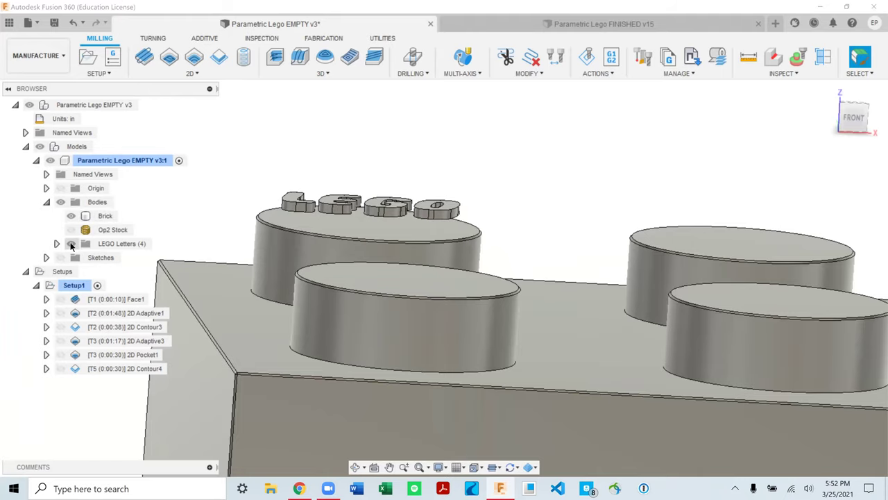
click(70, 244)
click(73, 243)
scroll(348, 260, down, 2)
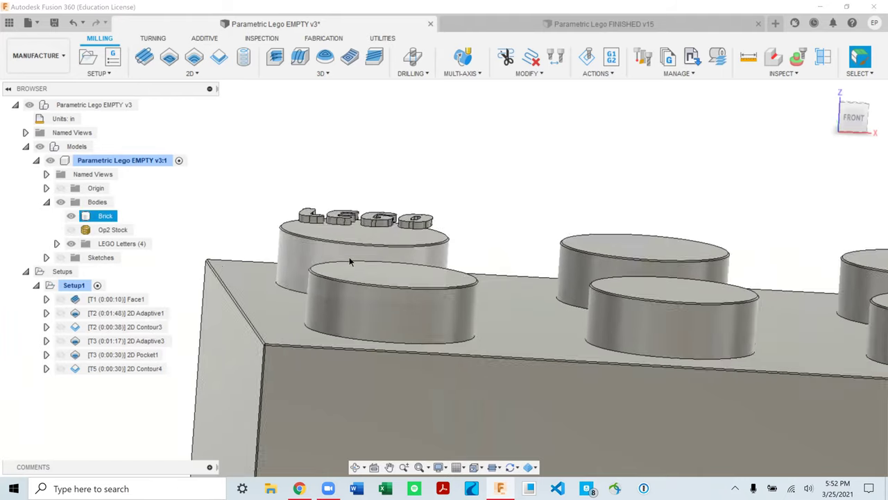
shift+middle_drag(349, 260, 229, 219)
scroll(230, 220, down, 2)
scroll(452, 260, down, 2)
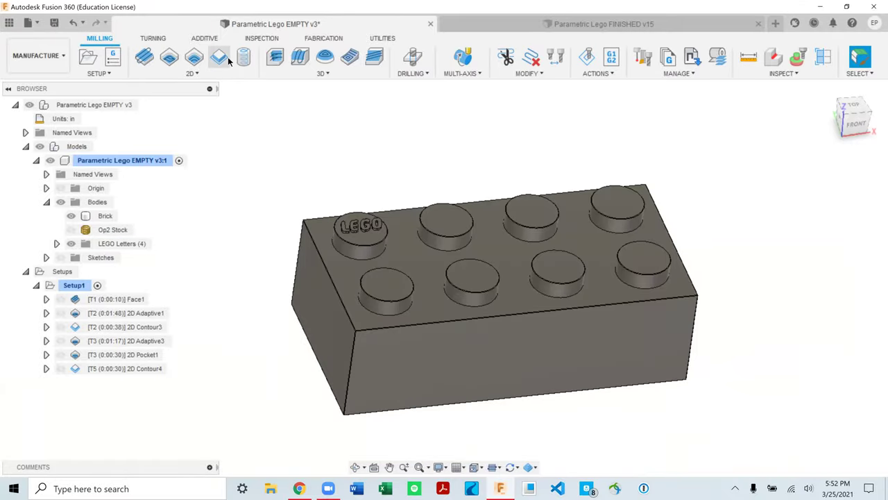
Step: Start a 2D Trace operation with tool 4, the 2 mm ball end mill from the Parametric Lego Tool Library
click(199, 73)
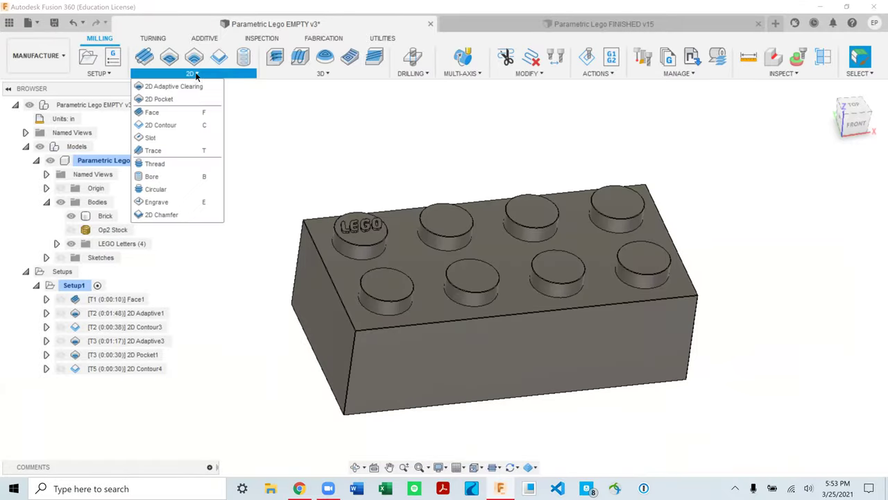
click(159, 154)
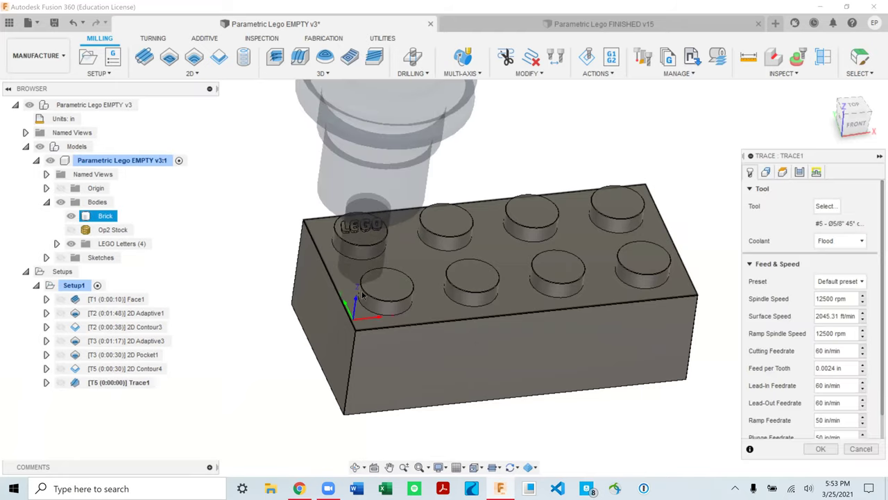
click(824, 206)
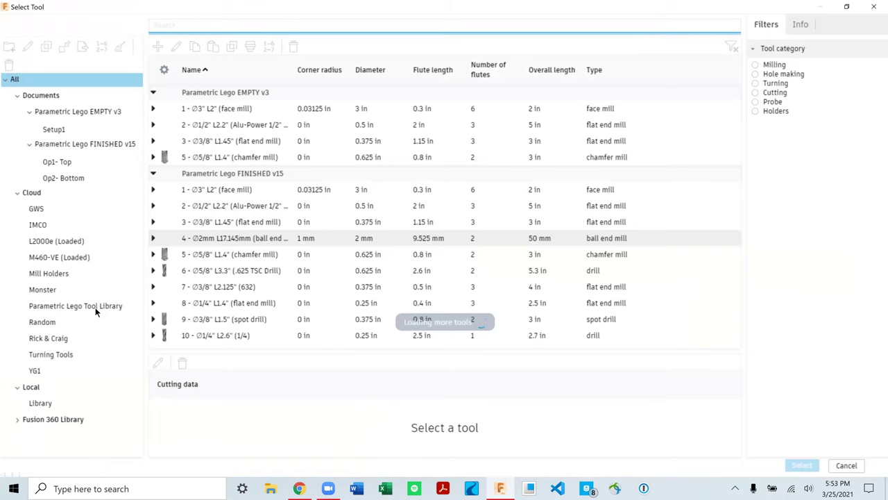
click(86, 306)
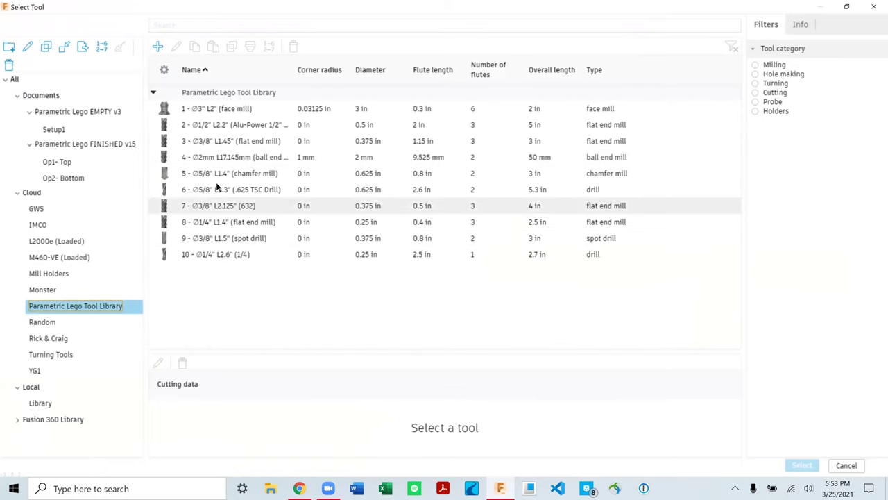
click(206, 159)
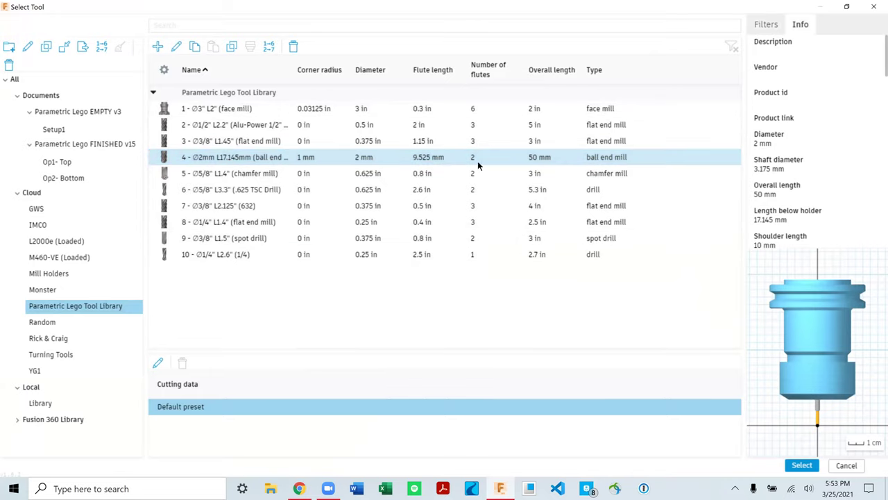
double_click(234, 159)
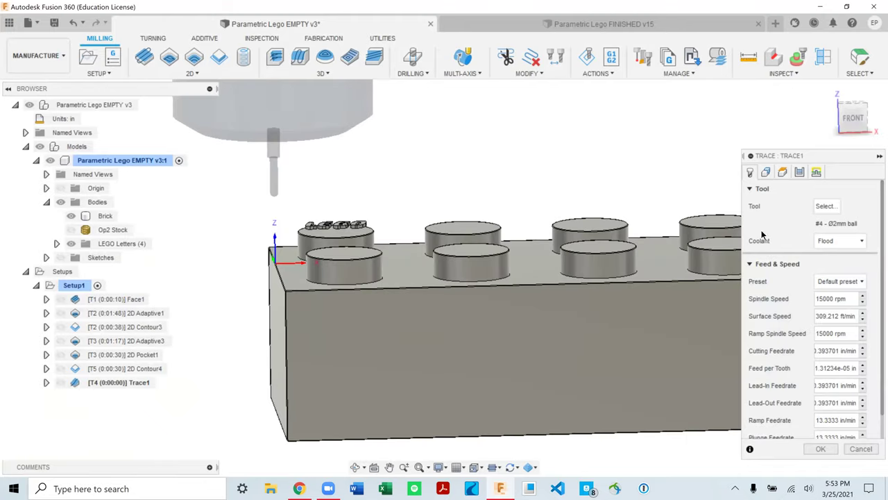
Step: Select the top outlines of the raised L, E, G and O, including the O's inner loop, as the trace curves
click(765, 171)
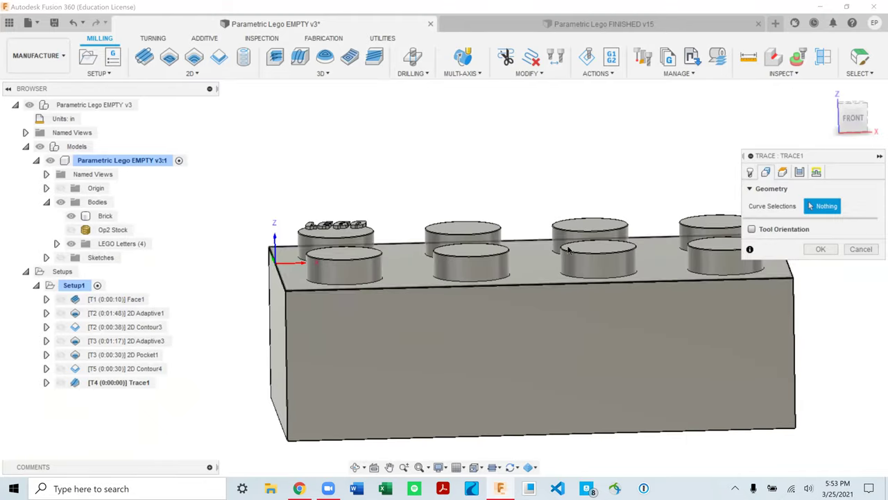
scroll(380, 245, up, 2)
scroll(380, 245, up, 2)
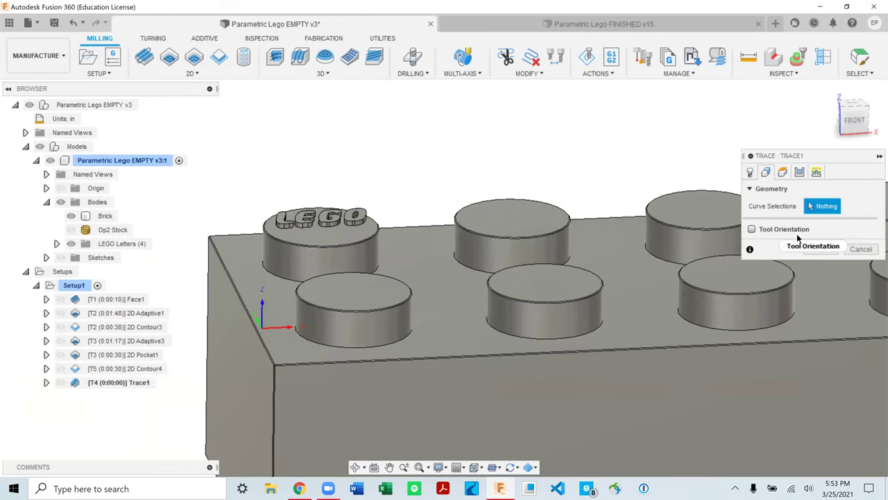
mouse_move(795, 234)
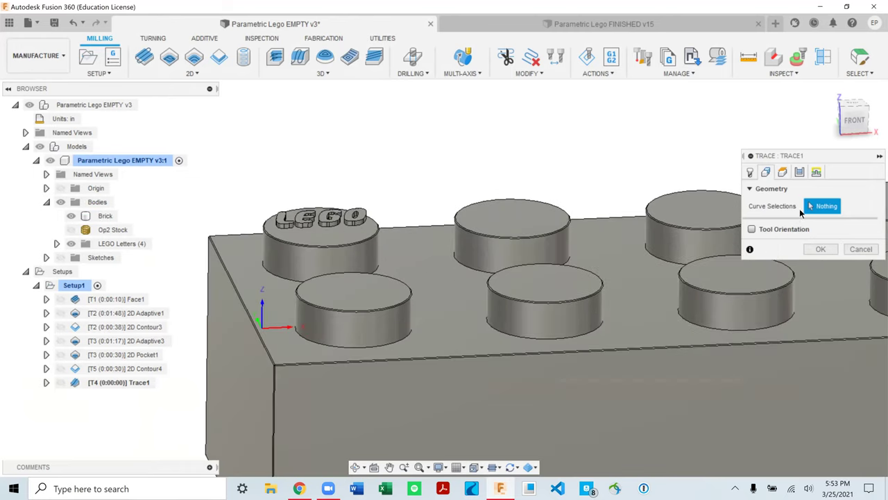
scroll(292, 225, up, 5)
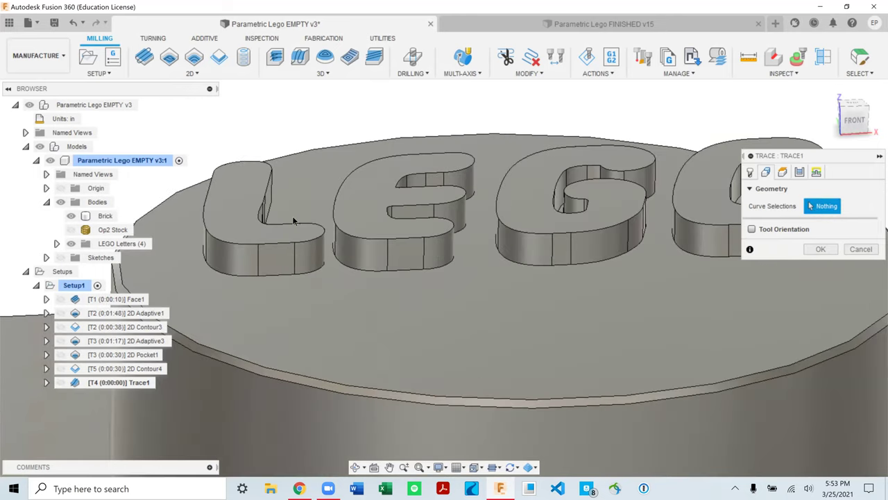
scroll(336, 177, down, 8)
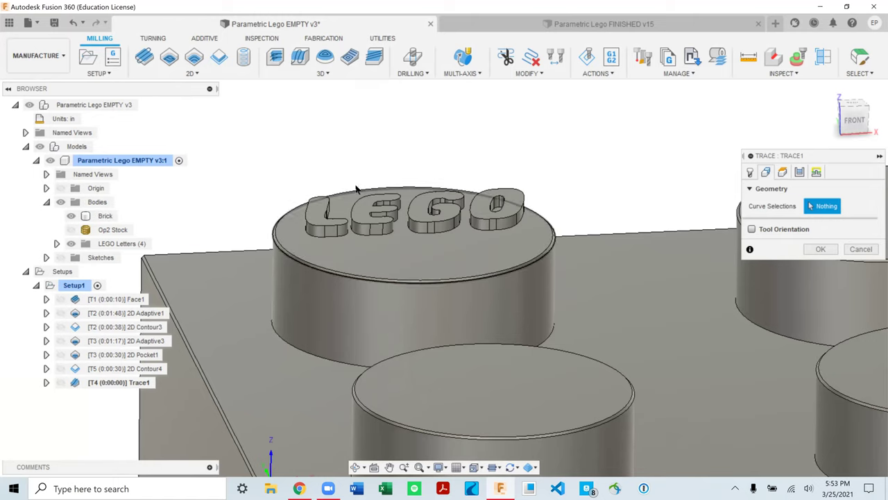
scroll(260, 246, up, 3)
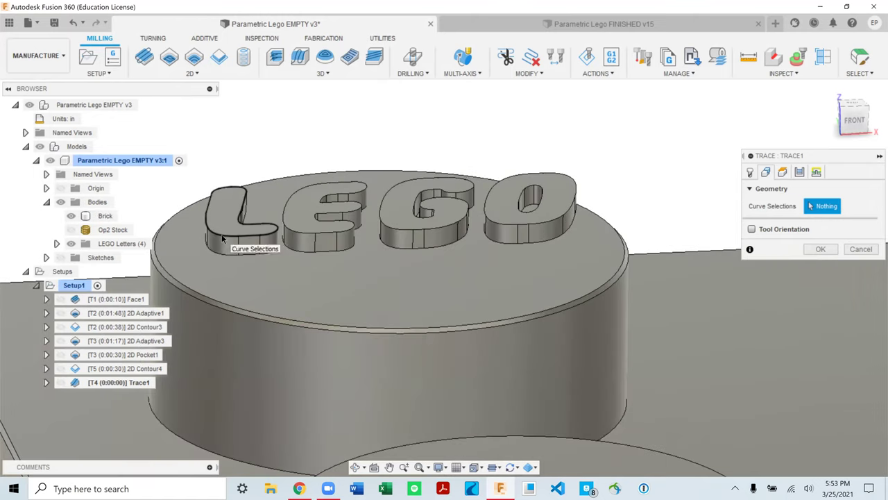
click(238, 246)
click(351, 227)
click(437, 232)
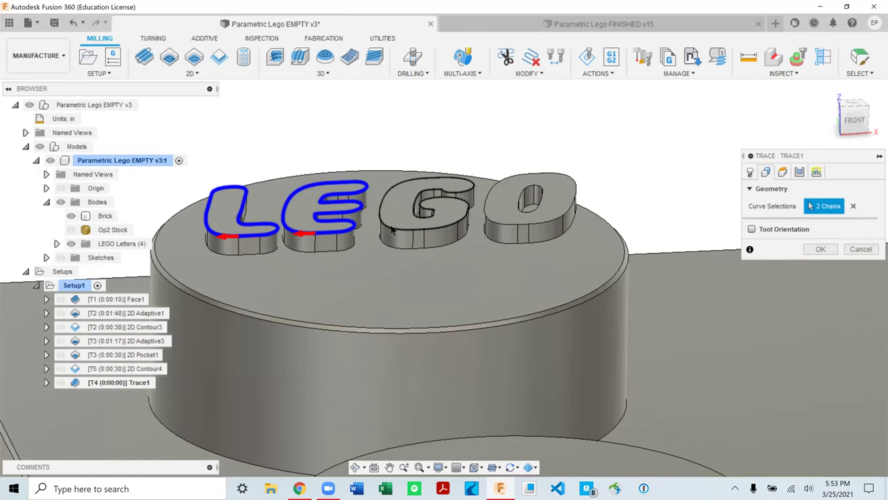
click(496, 219)
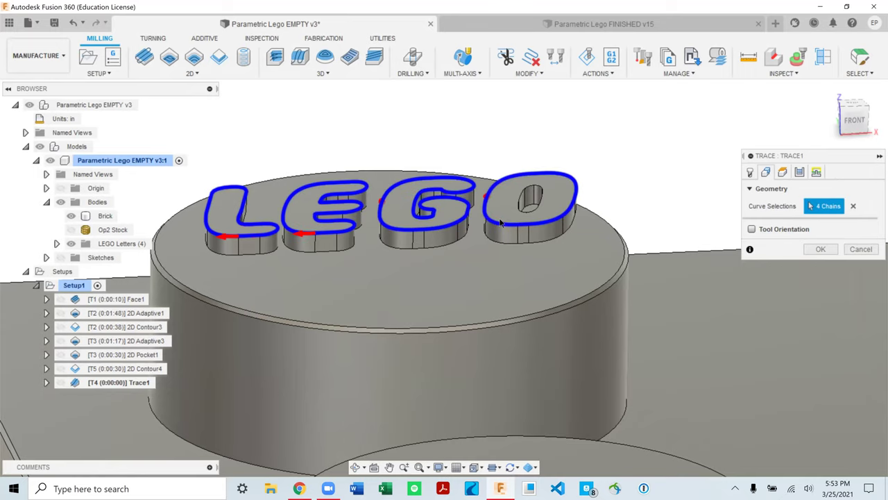
scroll(519, 199, down, 2)
scroll(521, 197, up, 3)
scroll(519, 202, down, 3)
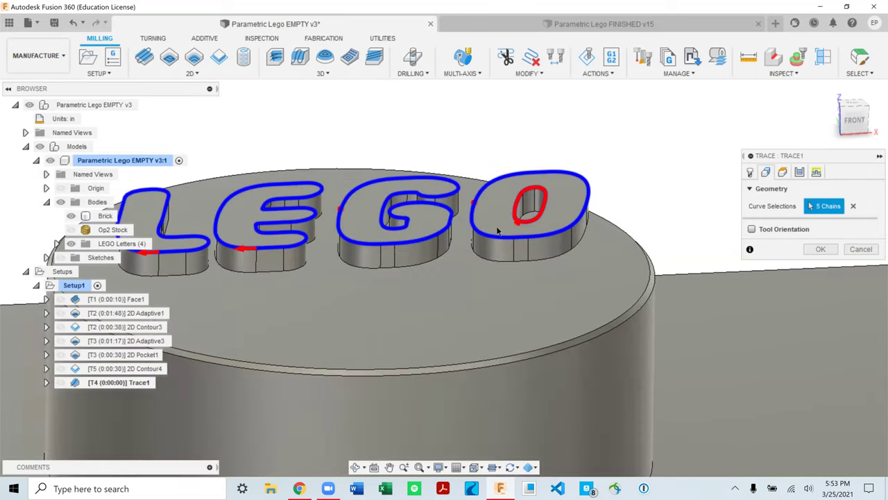
Step: Check the selected letter outlines and the trace's clearance, retract and feed heights around the lettered stud
mouse_move(500, 222)
shift+middle_down()
mouse_move(411, 305)
mouse_move(294, 280)
shift+middle_up()
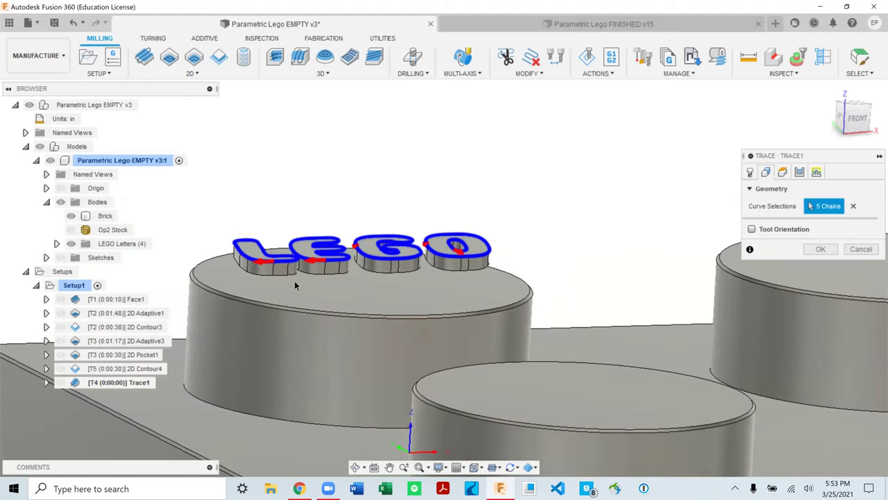
scroll(413, 301, down, 3)
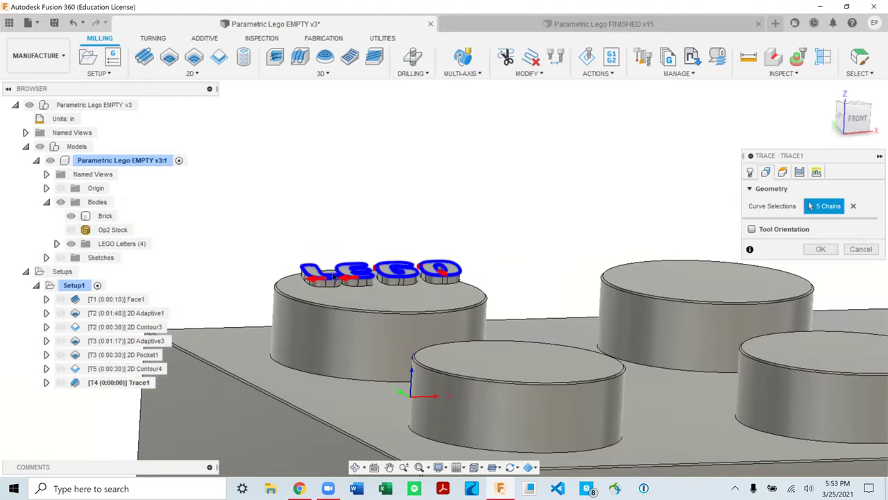
shift+middle_drag(412, 300, 444, 323)
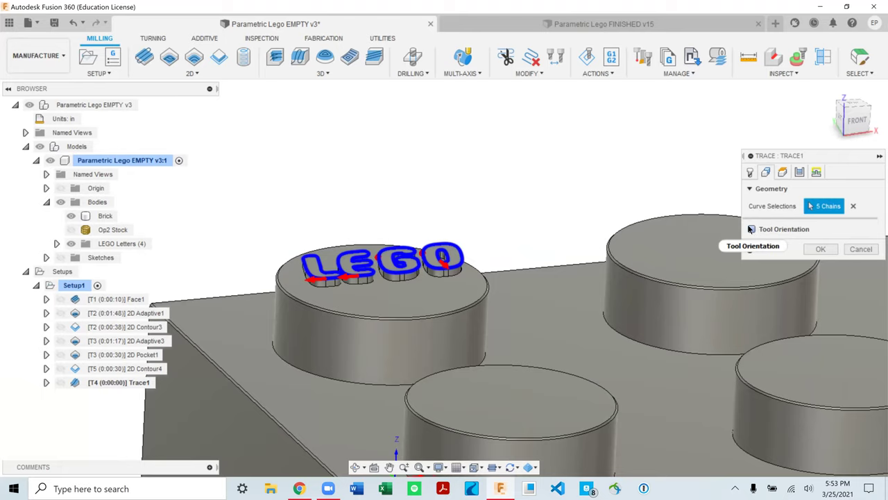
mouse_move(751, 230)
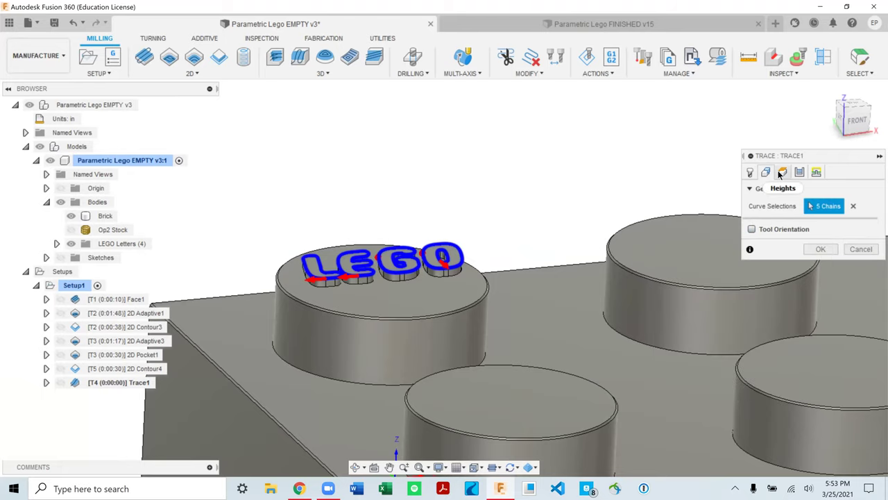
click(782, 173)
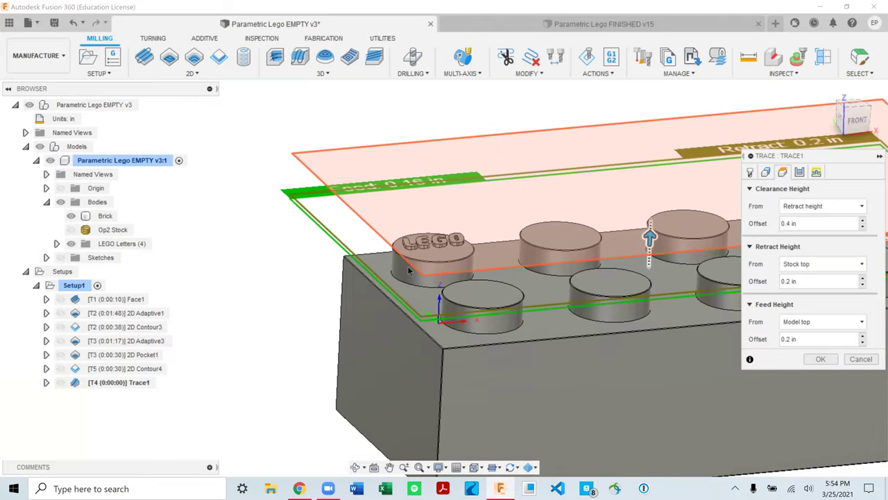
scroll(450, 249, up, 3)
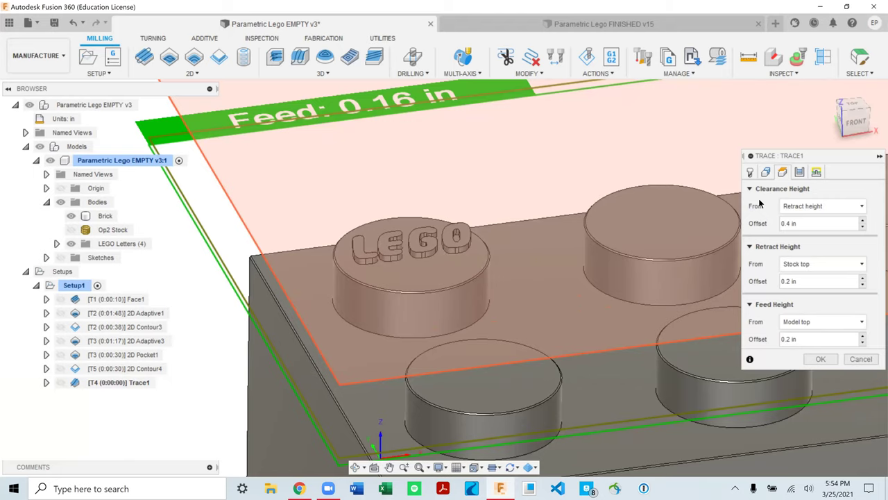
Step: Show the LEGO Sketch on the lettered stud and clear the trace's existing curve selections
click(765, 172)
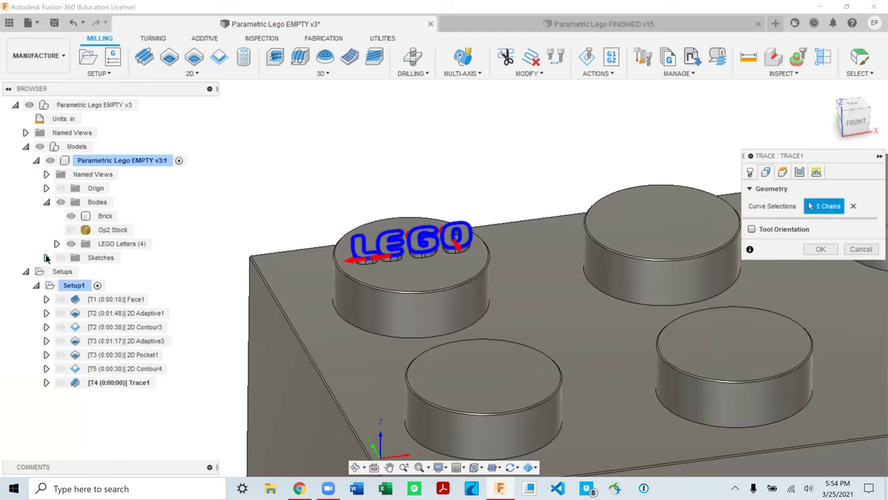
click(46, 257)
scroll(347, 272, up, 5)
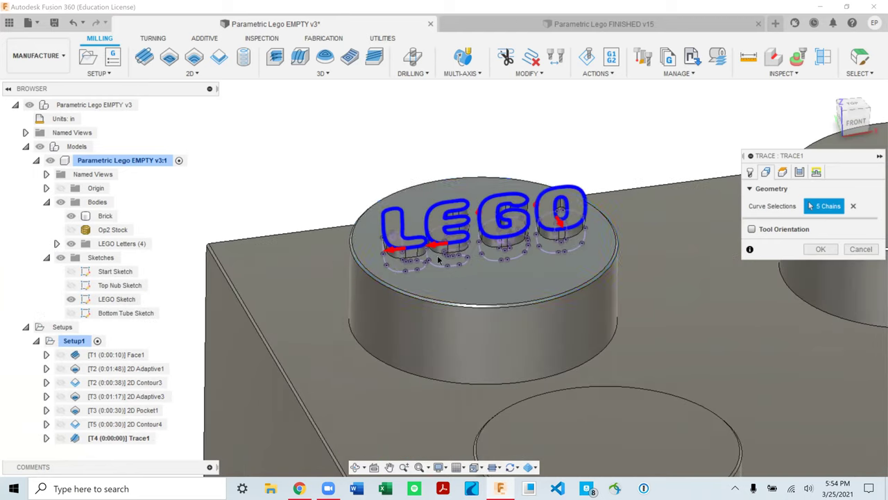
click(853, 206)
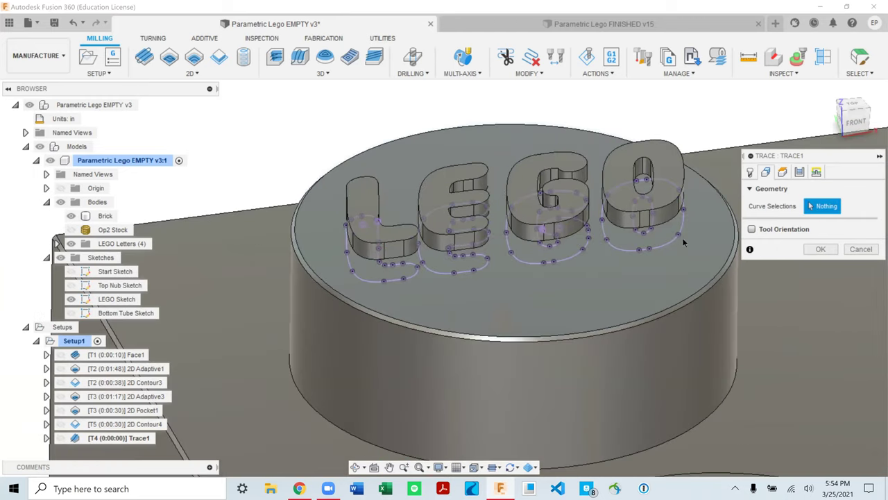
Step: Select the LEGO Sketch outlines of L, E, G and O, including the O's inner loop, as the trace curves
click(409, 277)
click(464, 273)
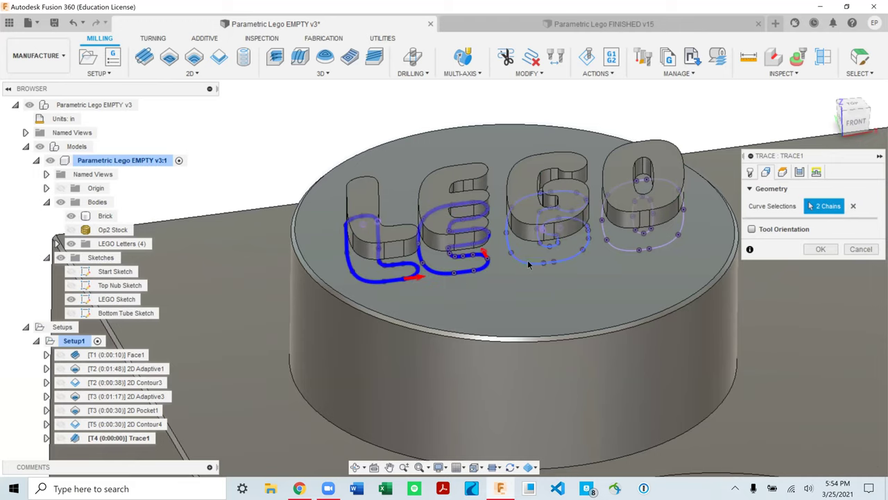
click(552, 260)
click(637, 240)
click(640, 238)
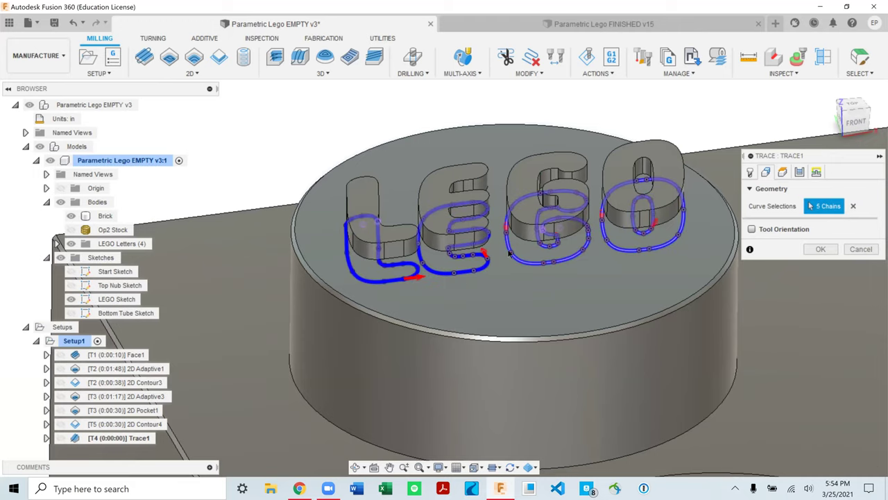
Step: Hide the raised LEGO Letters bodies above the stud
scroll(503, 255, down, 3)
click(71, 244)
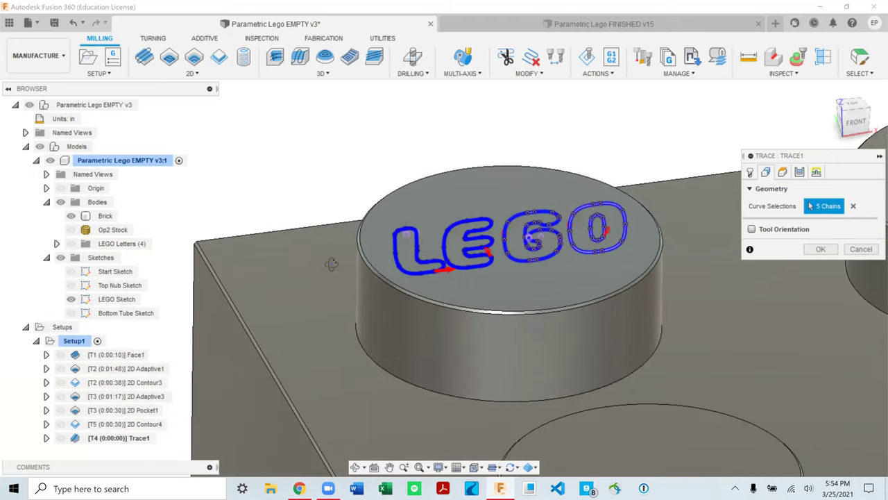
shift+middle_drag(332, 264, 352, 259)
Step: Reference the trace's clearance height and retract height from Model top
click(782, 172)
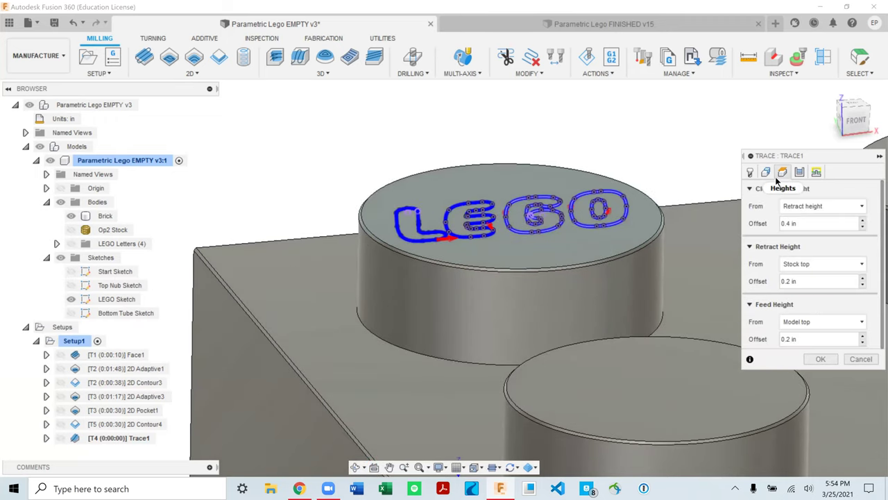
scroll(536, 292, up, 3)
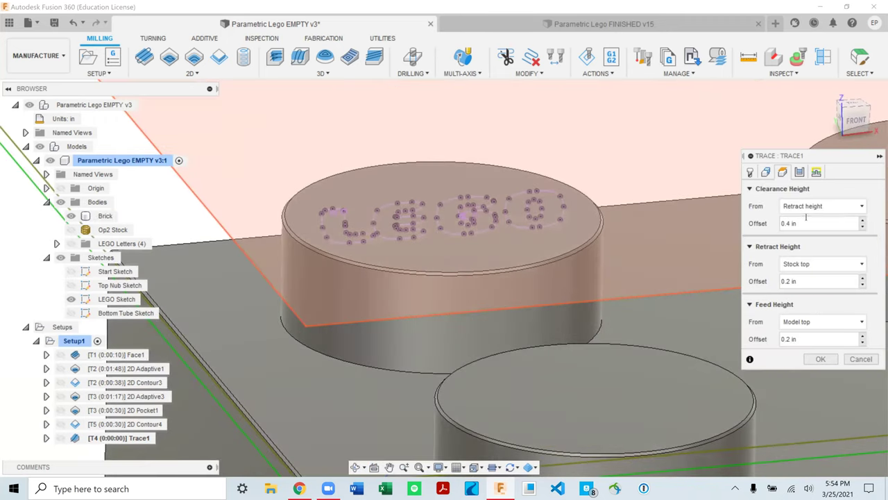
click(791, 206)
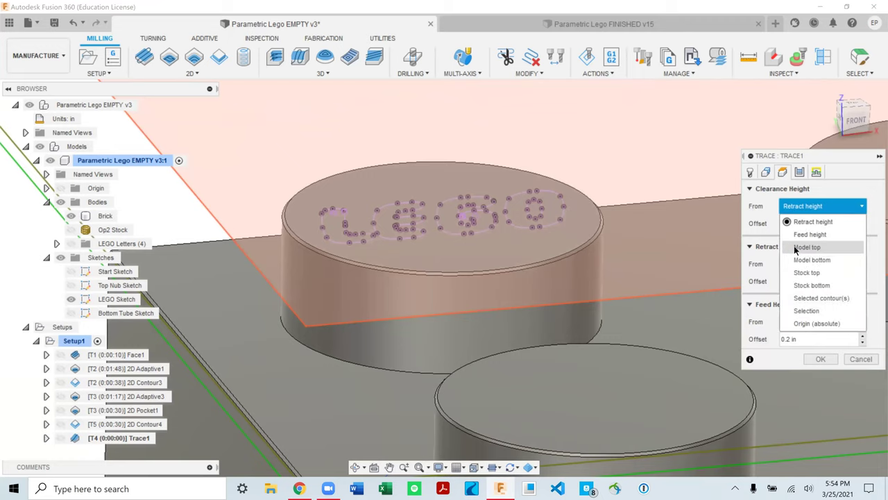
click(795, 246)
click(796, 264)
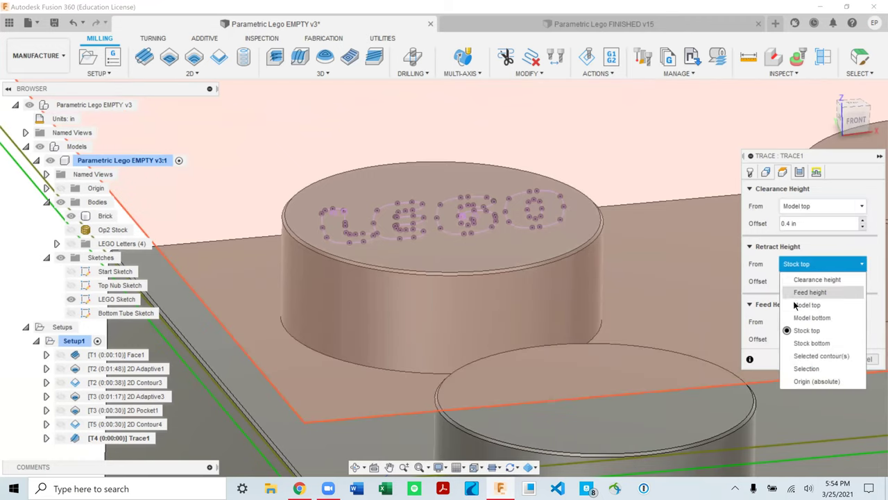
click(796, 307)
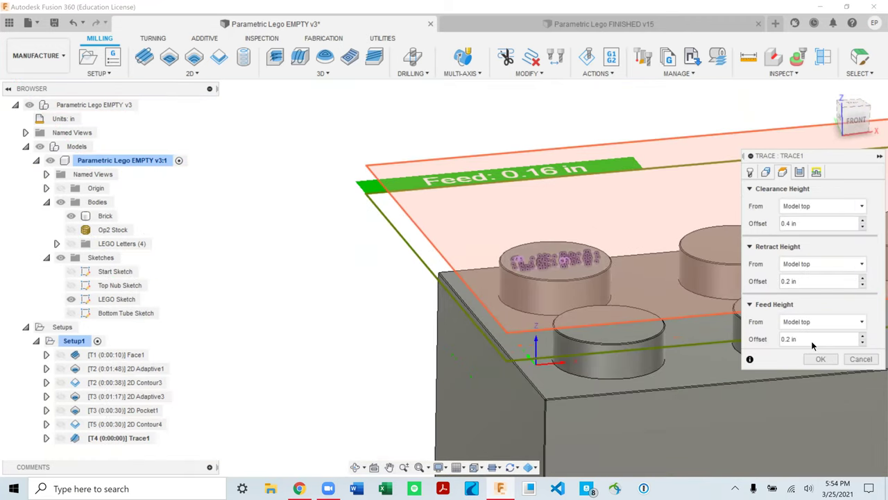
Step: Set the trace's feed height offset to .025 in from Model top and check the height planes from the front
click(794, 340)
text(025)
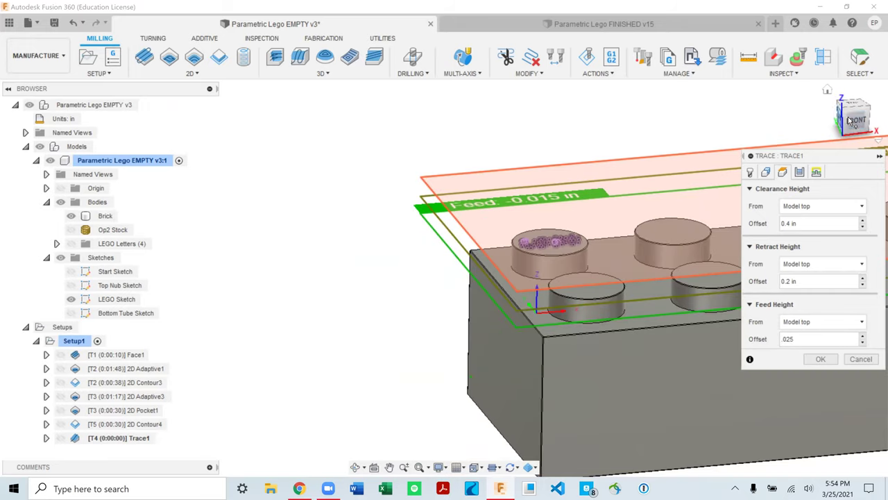
click(850, 119)
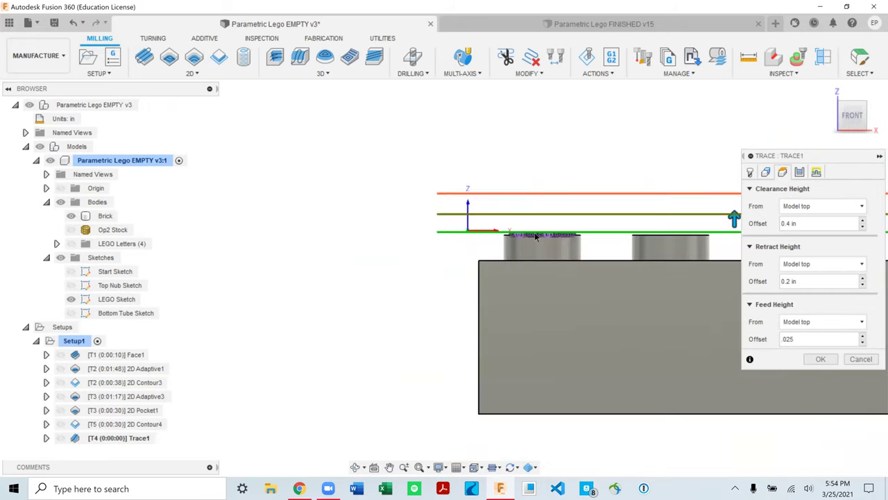
scroll(535, 237, up, 5)
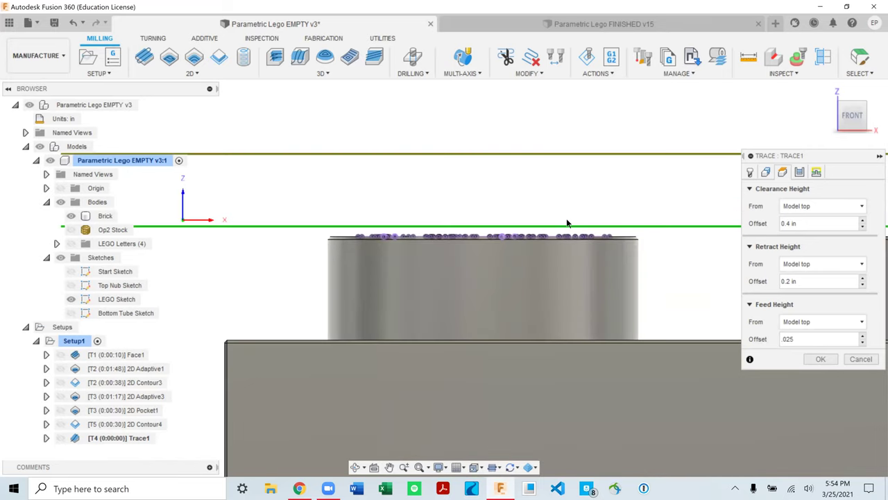
scroll(549, 245, down, 3)
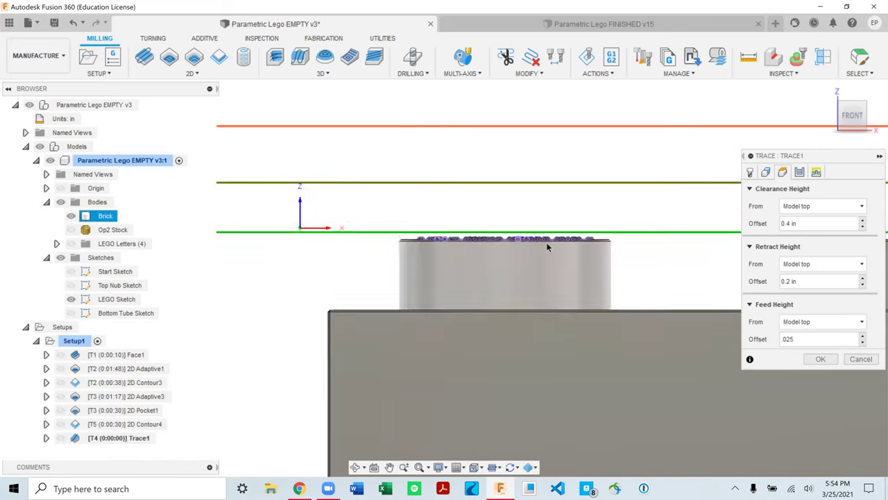
Step: Enable Stock to Leave in the trace's pass settings
click(799, 172)
scroll(489, 280, down, 3)
shift+middle_drag(477, 247, 497, 277)
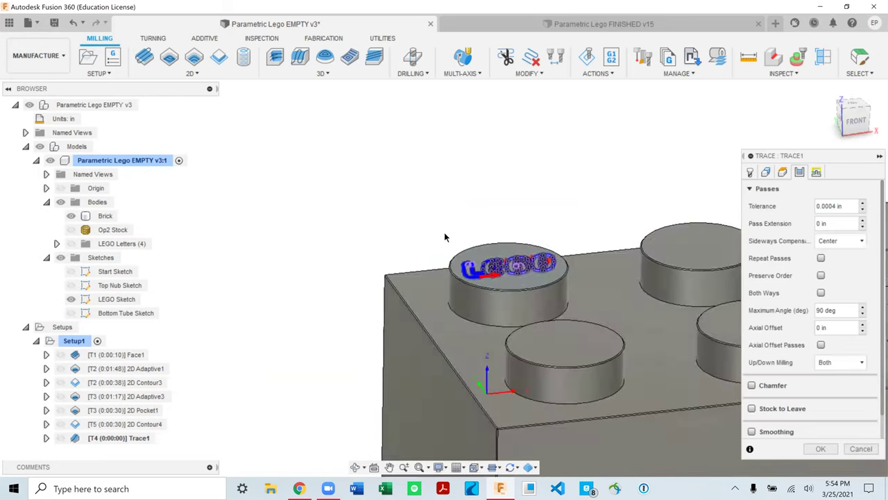
scroll(445, 236, down, 2)
scroll(478, 260, up, 5)
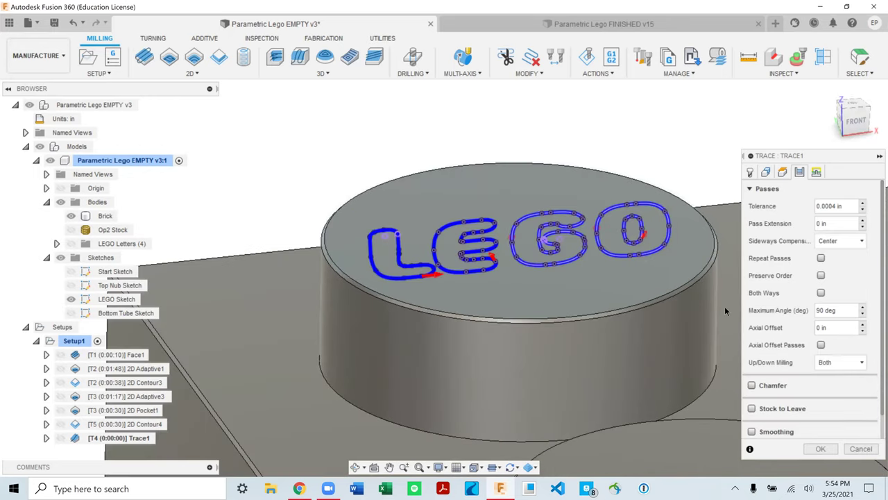
scroll(772, 337, down, 1)
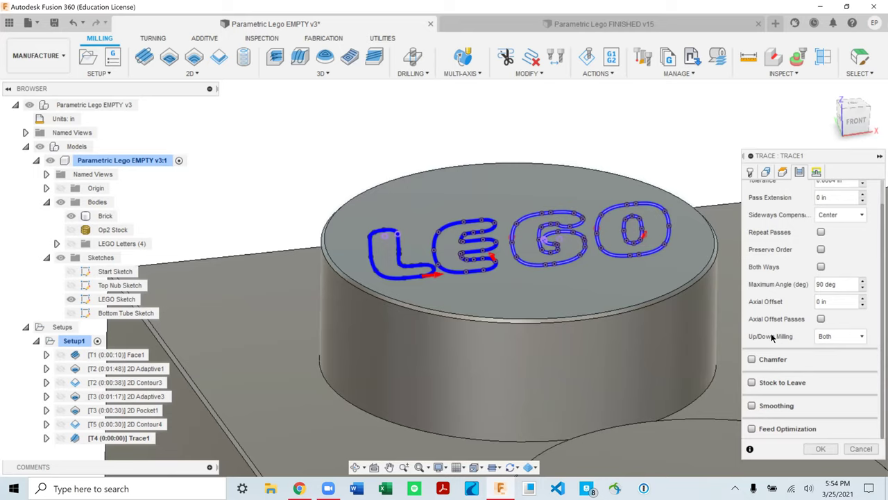
click(752, 383)
scroll(758, 392, down, 1)
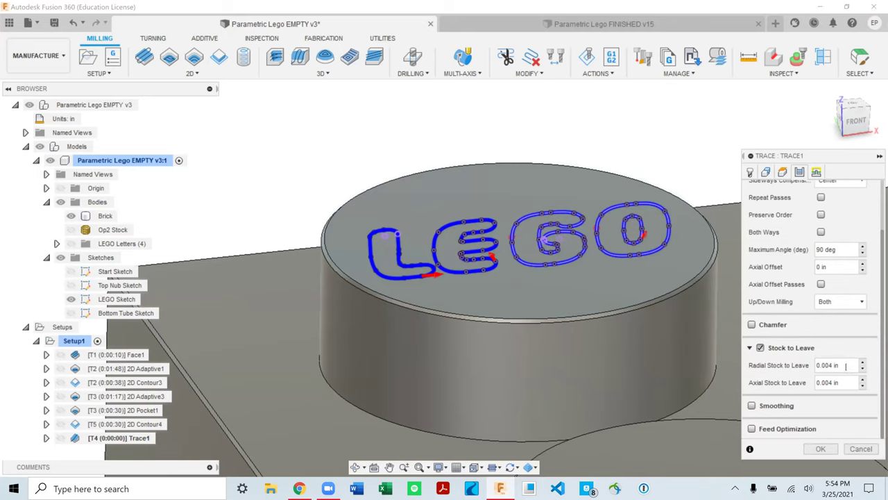
Step: Keep sideways compensation at Center and set radial stock to leave to 0 and axial stock to leave to -.002 in
scroll(803, 335, up, 2)
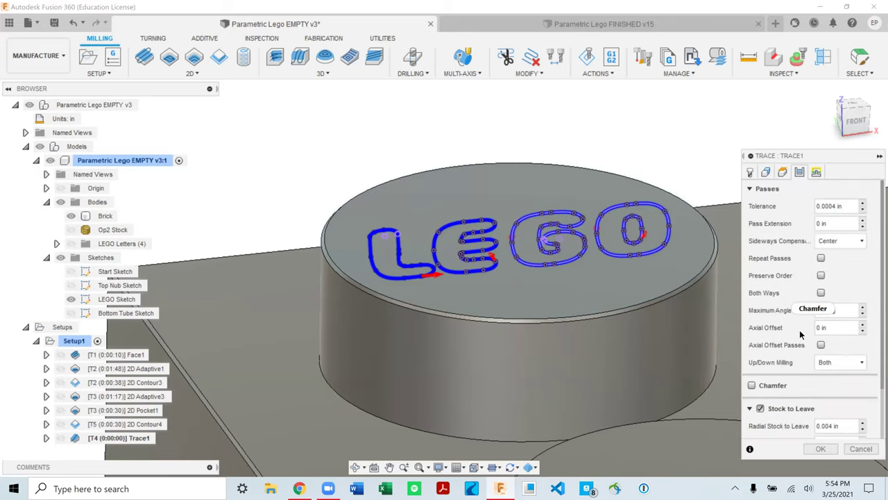
scroll(799, 334, down, 2)
scroll(800, 334, up, 2)
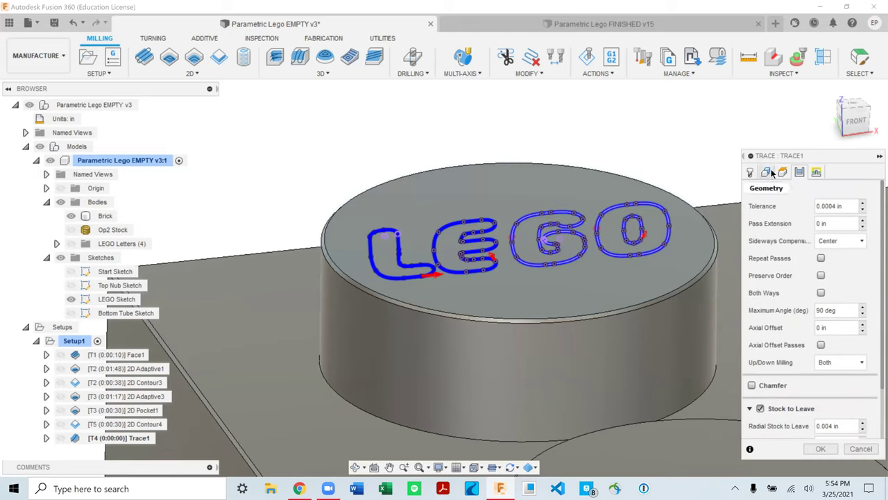
click(831, 241)
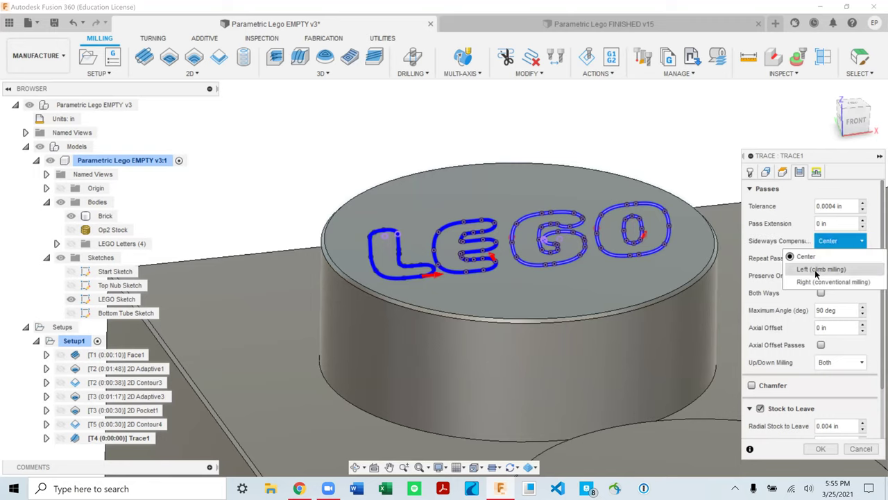
click(791, 257)
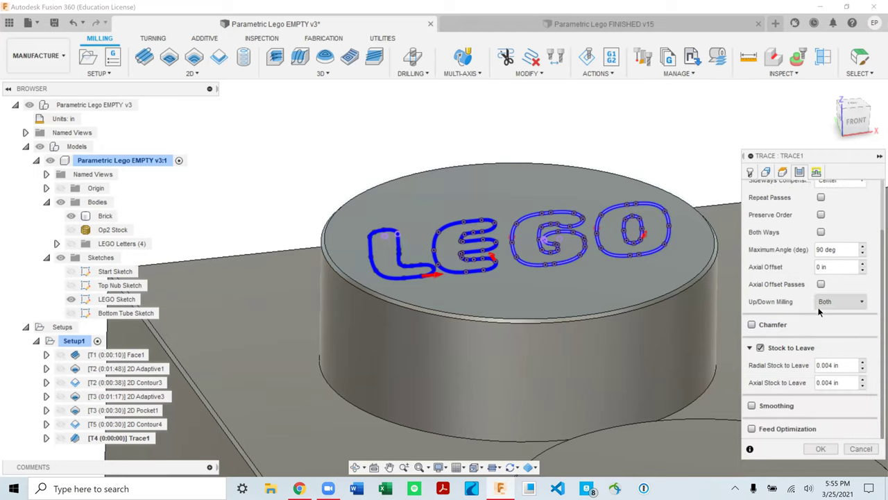
scroll(760, 291, down, 2)
drag(784, 365, 777, 365)
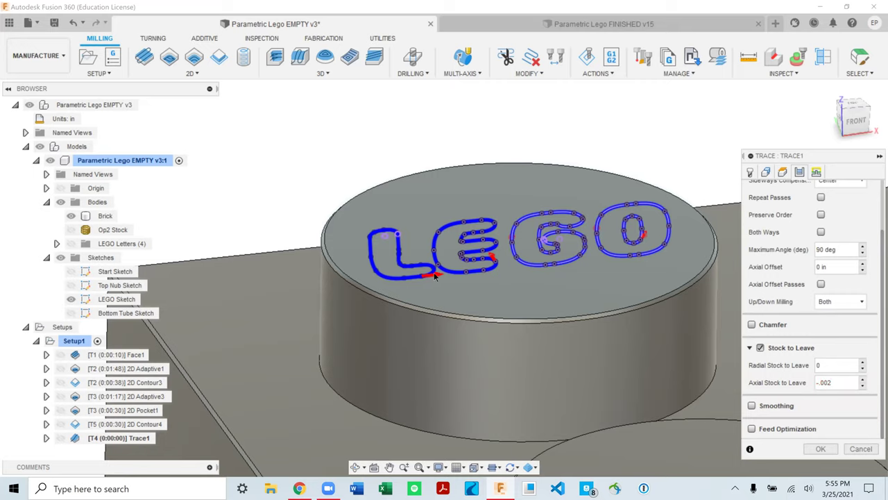
Step: Examine the height of the selected letter outlines against the stud's top face and the tool assigned to the trace
shift+middle_drag(477, 309, 479, 291)
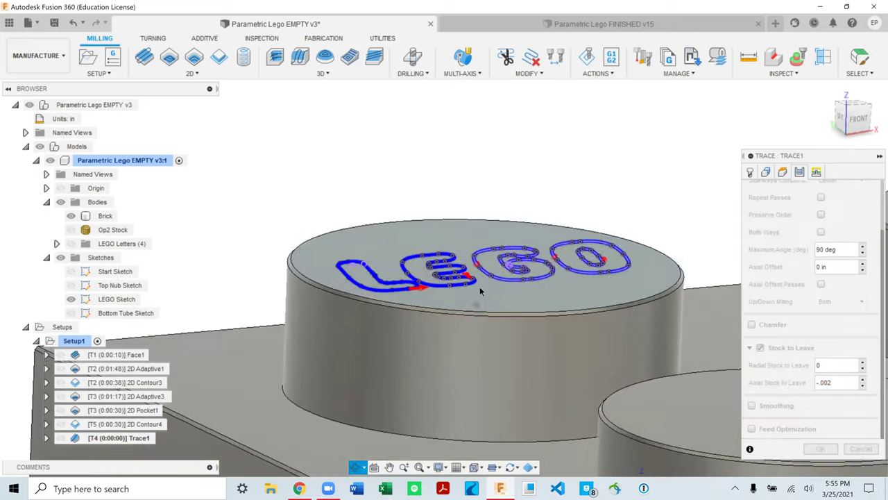
click(841, 119)
scroll(590, 229, up, 5)
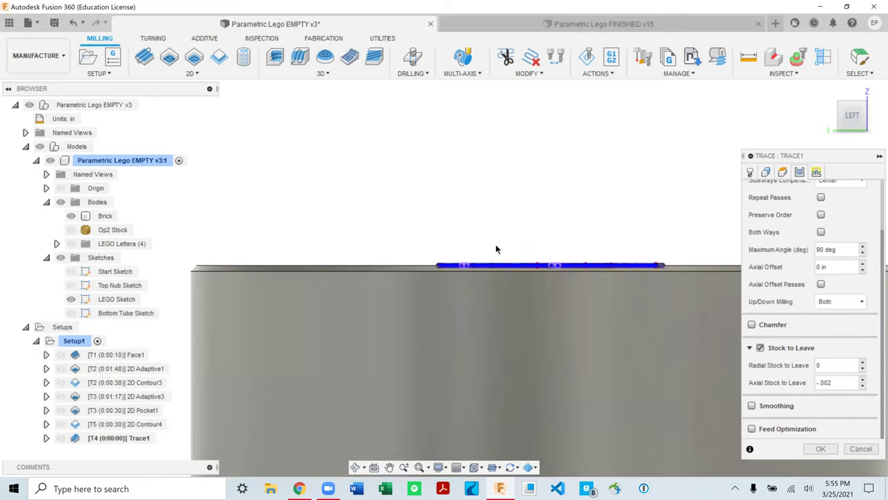
click(749, 172)
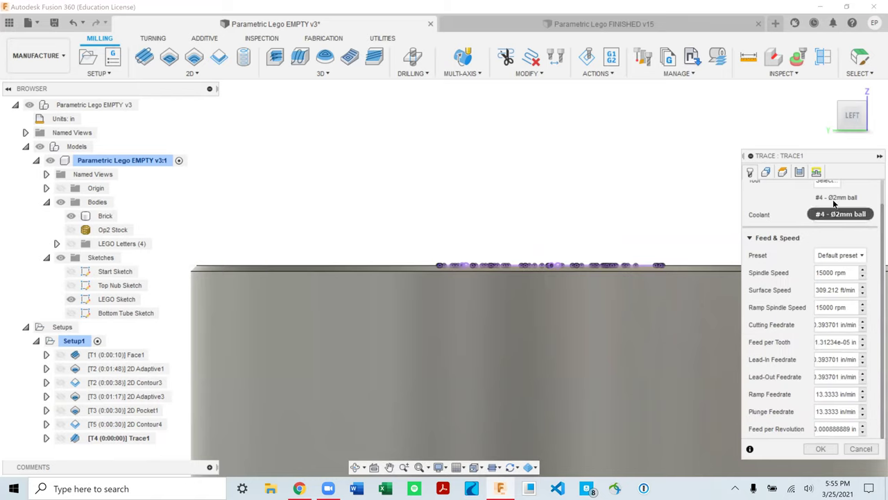
click(800, 175)
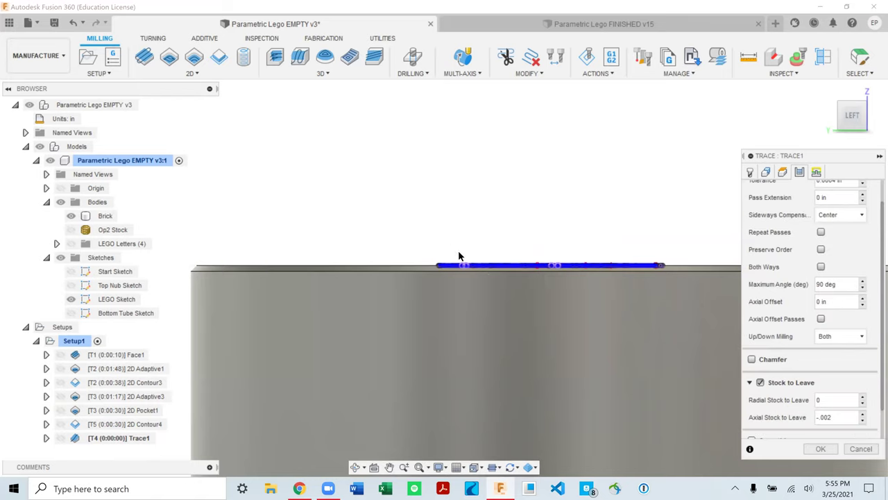
scroll(459, 260, up, 2)
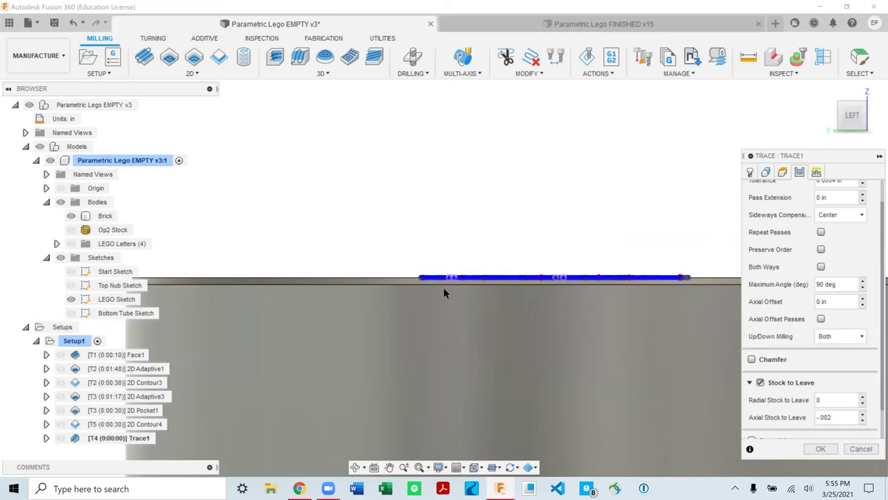
shift+middle_drag(441, 264, 595, 287)
scroll(596, 287, down, 3)
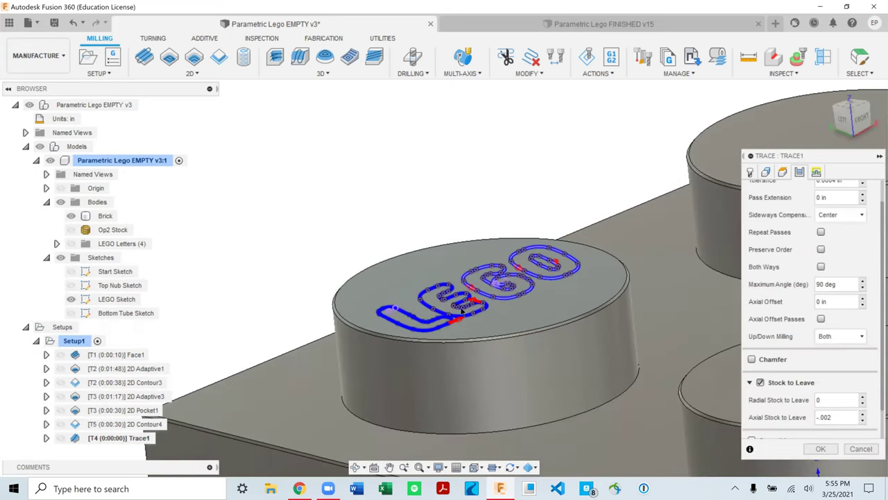
shift+middle_drag(499, 274, 484, 310)
scroll(484, 310, up, 3)
scroll(784, 344, down, 1)
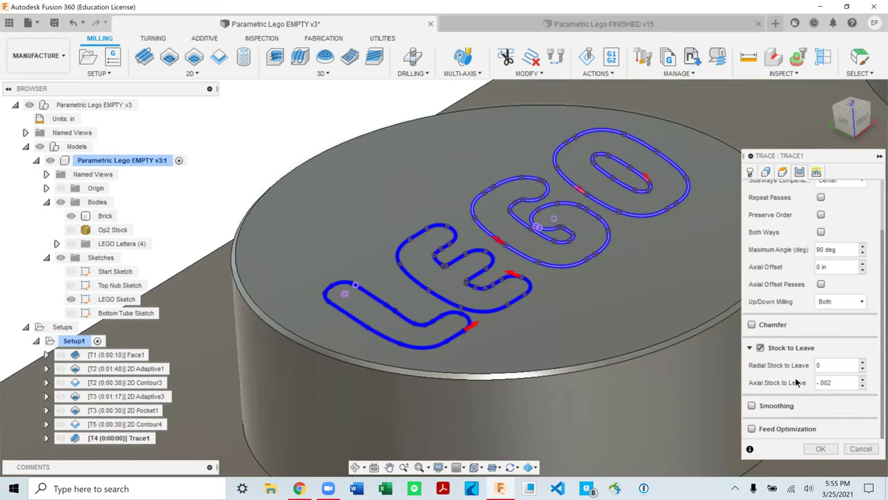
Step: Review the trace's remaining pass and linking settings, and accept the operation to generate its toolpath
click(765, 406)
scroll(789, 406, up, 2)
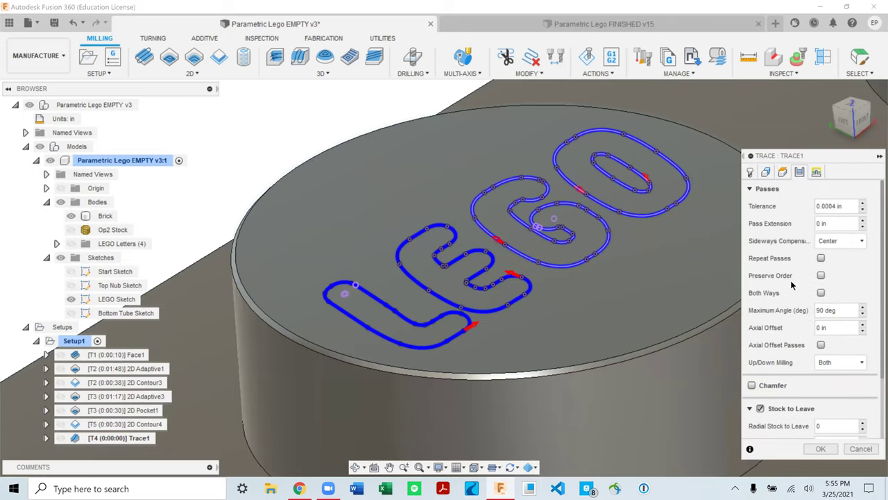
click(817, 172)
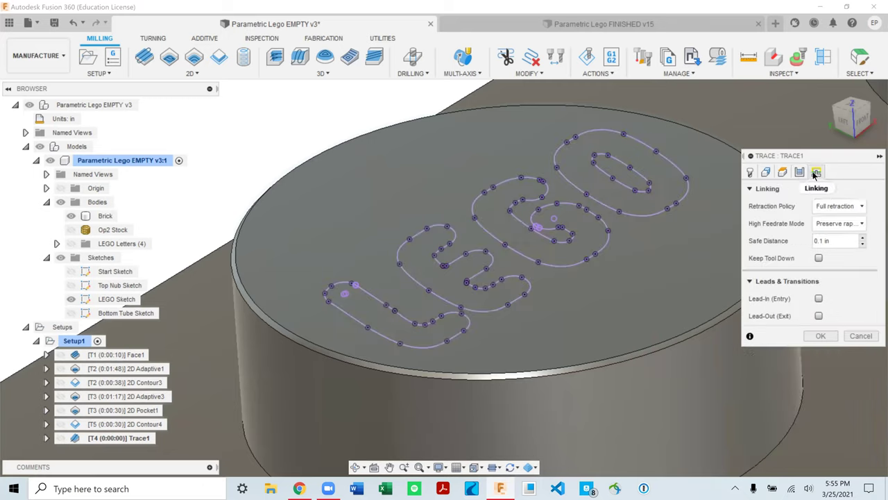
click(820, 336)
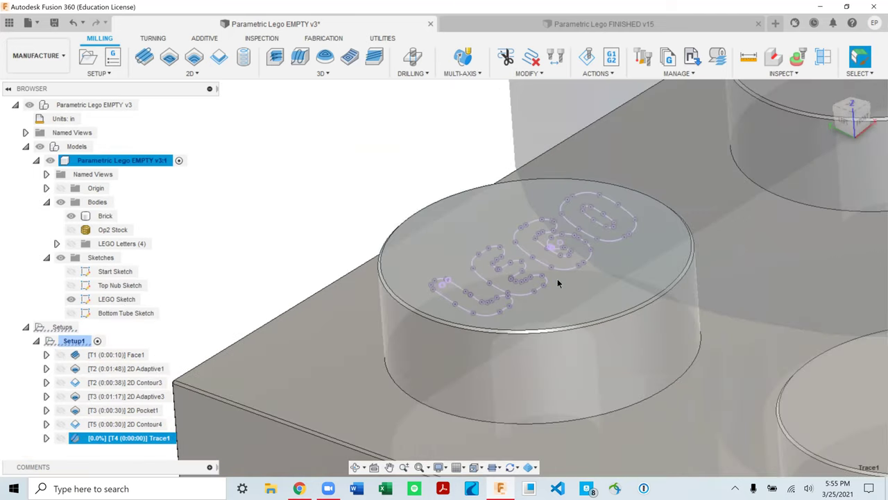
scroll(535, 325, down, 3)
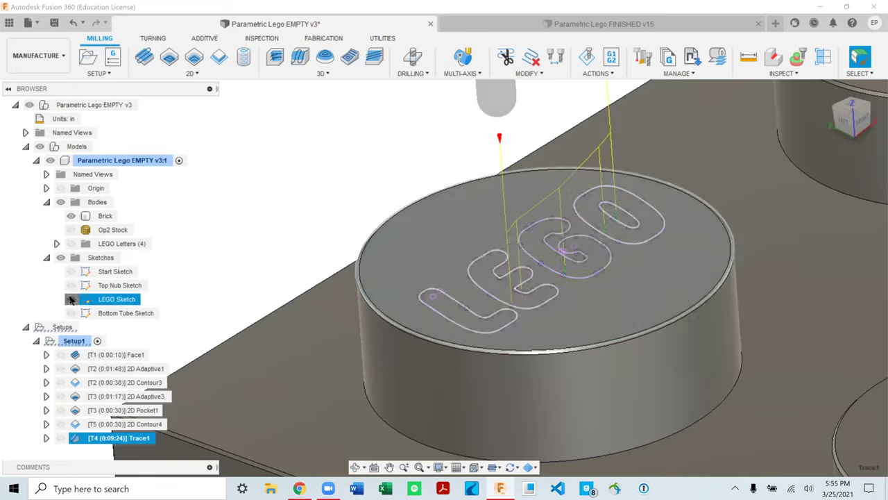
Step: Hide the LEGO Sketch and collapse the Sketches folder
click(70, 298)
click(47, 258)
scroll(291, 256, down, 3)
click(411, 273)
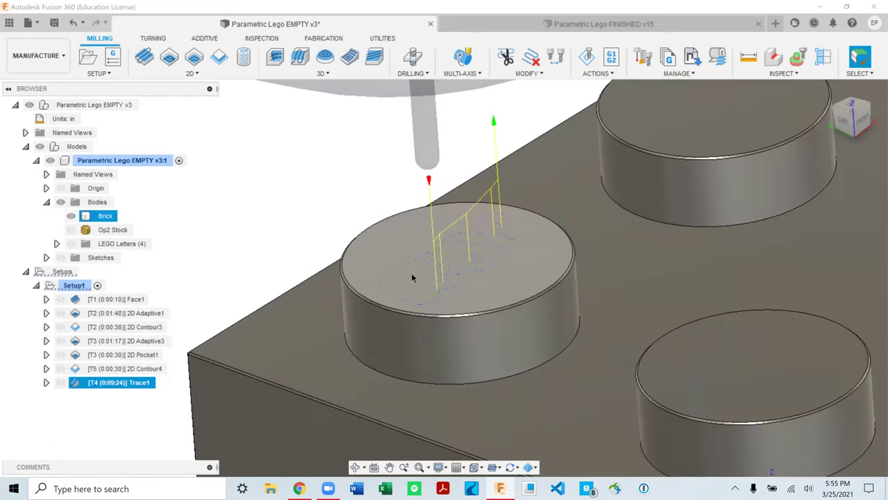
Step: Inspect the trace toolpath from above and at an angle, and hide the models to isolate it
scroll(473, 273, up, 4)
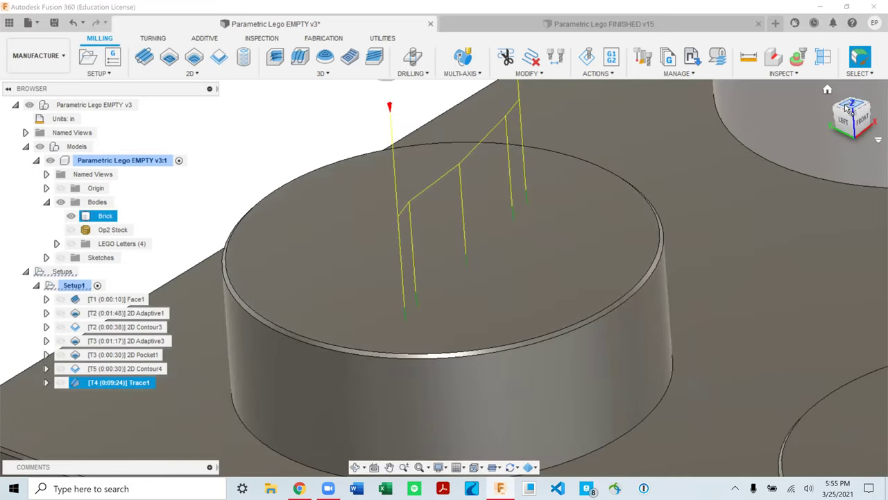
click(854, 104)
scroll(516, 208, down, 5)
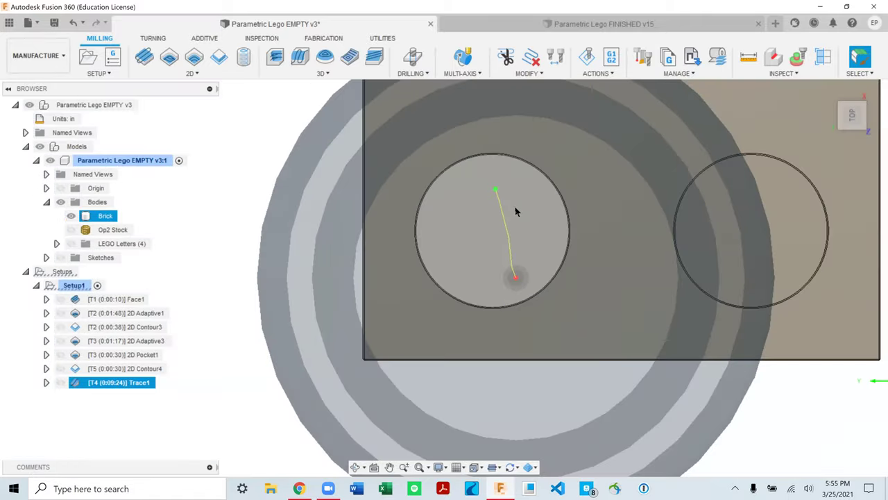
scroll(499, 228, up, 4)
shift+middle_drag(494, 226, 462, 216)
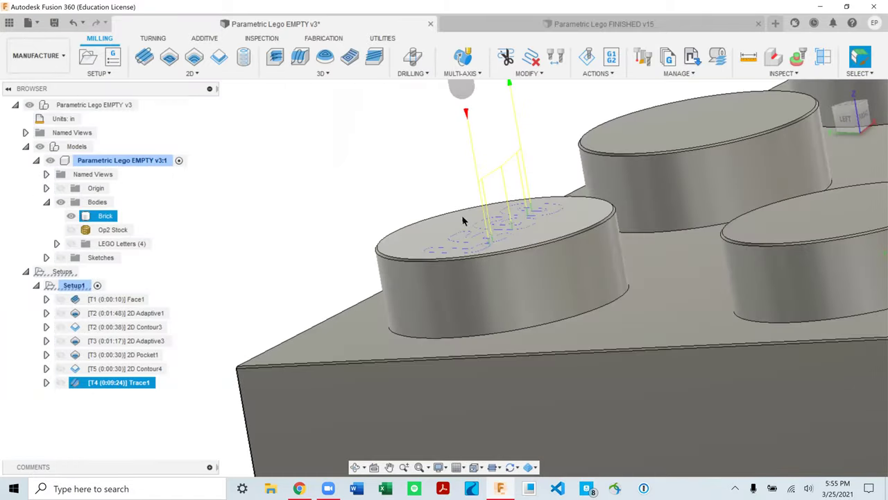
scroll(466, 216, up, 2)
scroll(469, 215, down, 2)
click(39, 147)
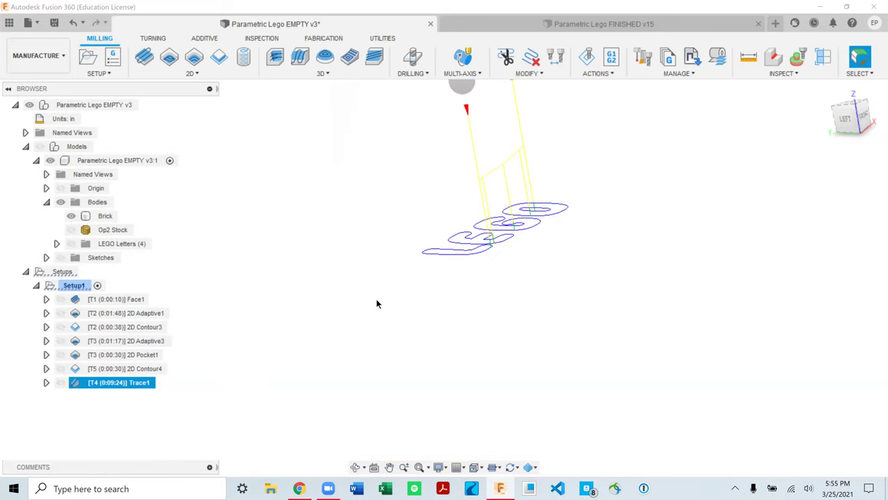
Step: Inspect the LEGO trace toolpath from above, and show the models again to view it on the brick's stud
shift+middle_drag(376, 301, 432, 315)
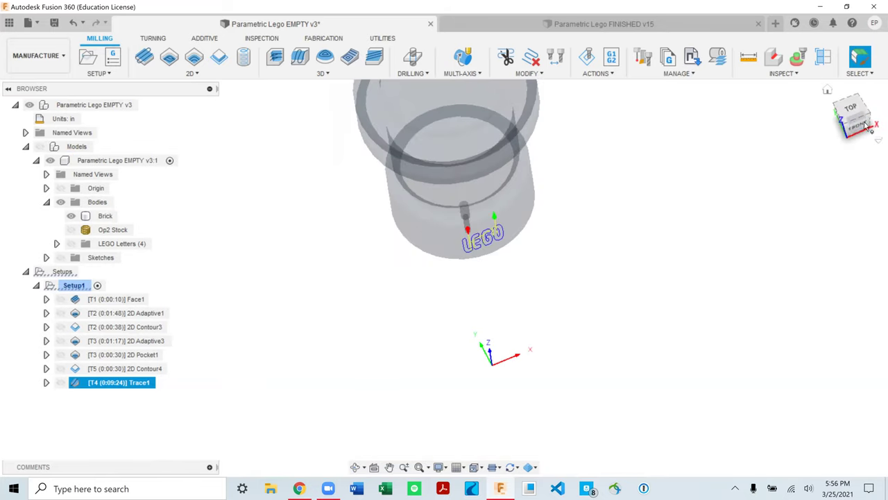
click(850, 105)
scroll(475, 349, up, 5)
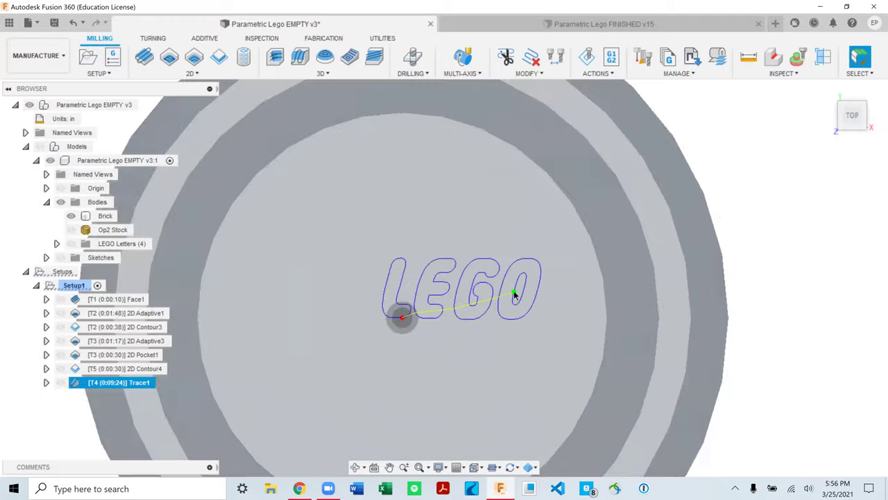
scroll(495, 265, down, 2)
click(40, 146)
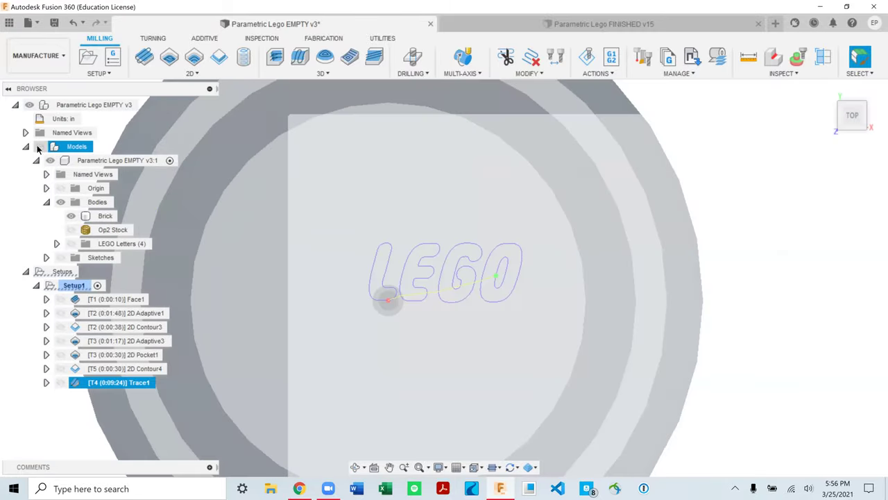
click(105, 216)
scroll(368, 268, down, 3)
shift+middle_drag(368, 268, 370, 164)
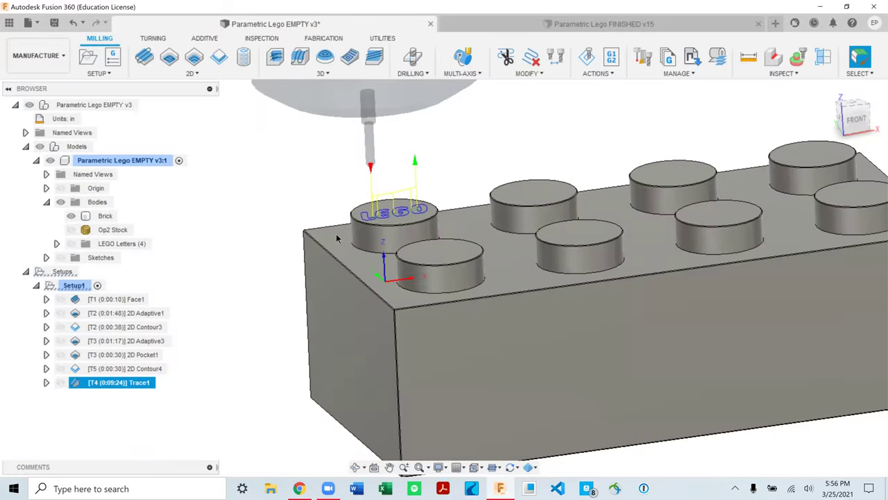
scroll(287, 279, down, 1)
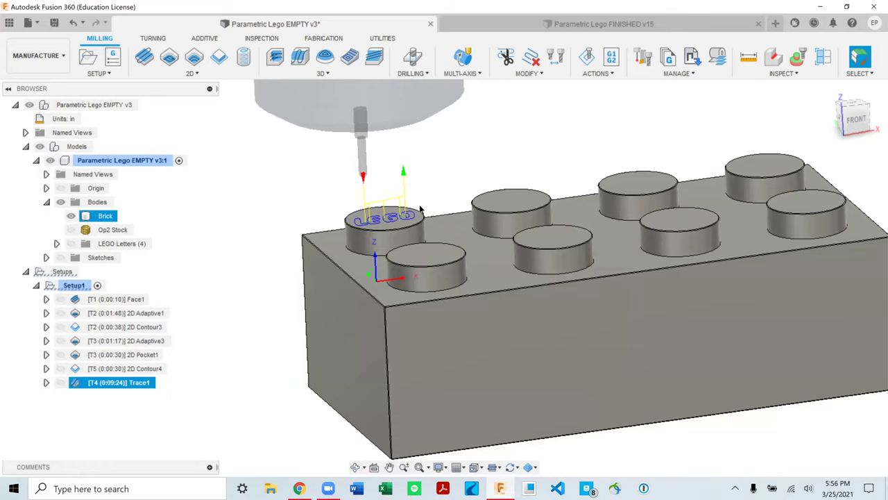
Step: Expand the Sketches folder, show the Bottom Tube Sketch and select the Brick body
click(46, 257)
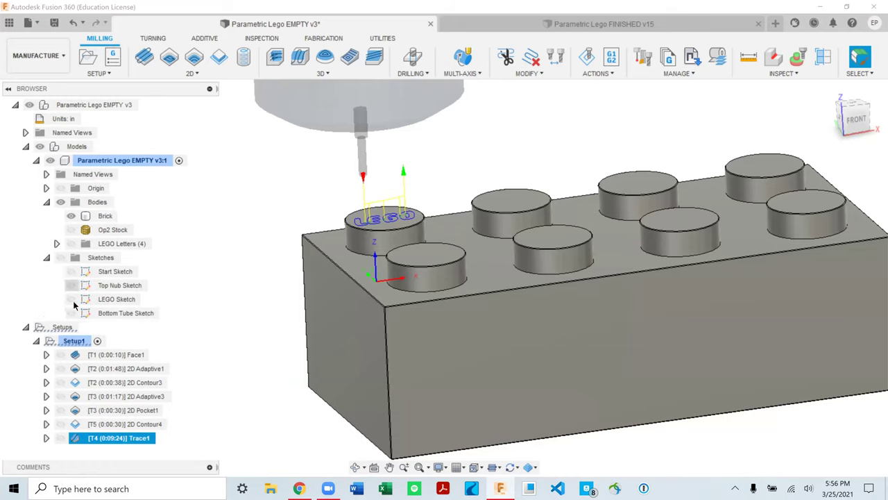
click(125, 313)
click(104, 216)
scroll(388, 222, up, 2)
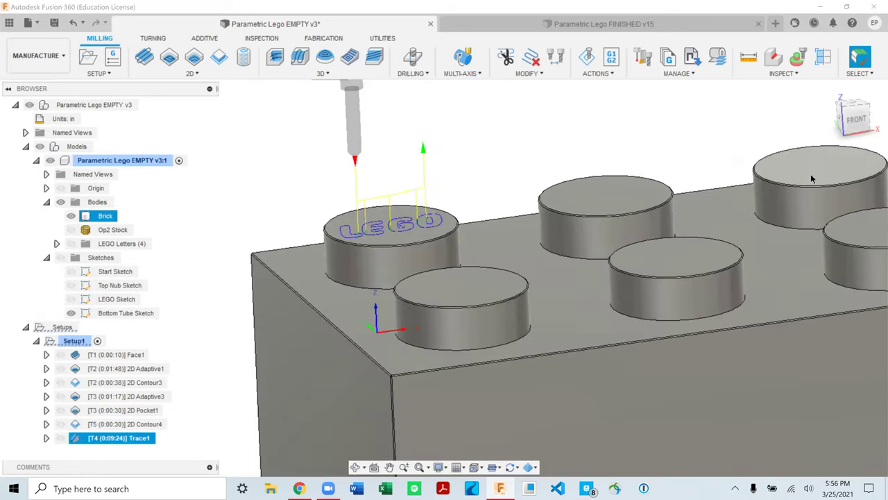
scroll(357, 257, down, 2)
shift+middle_drag(427, 262, 411, 238)
Step: Measure the distance between two neighbouring studs along the brick's length using their cylindrical faces
click(750, 57)
click(748, 57)
scroll(412, 254, up, 2)
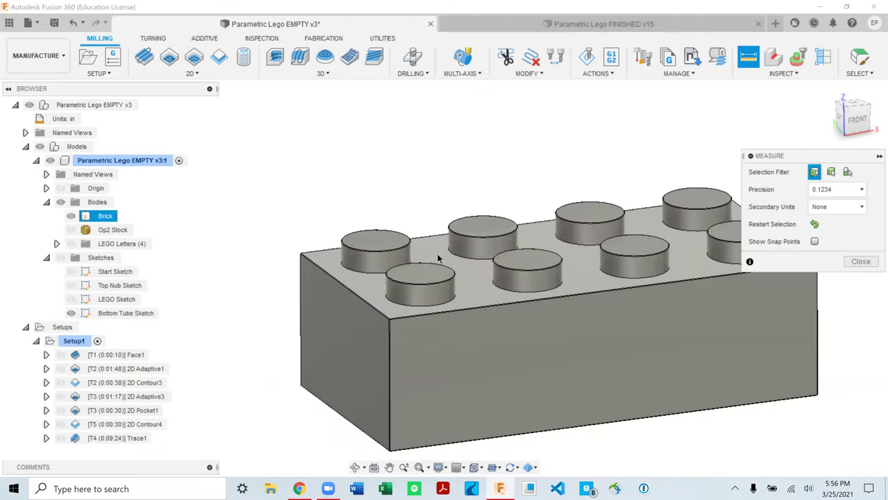
scroll(499, 248, up, 2)
click(499, 248)
click(378, 260)
shift+middle_drag(429, 265, 422, 297)
scroll(444, 237, up, 5)
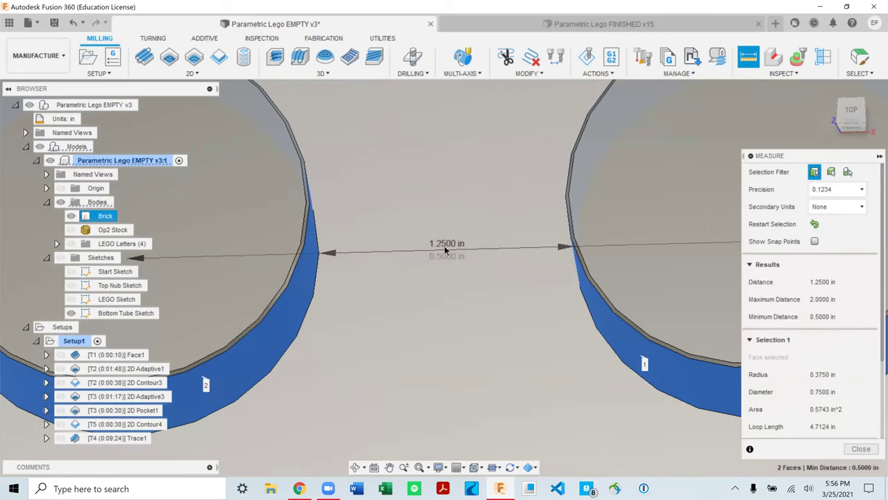
scroll(444, 246, down, 6)
key(Escape)
Step: Measure the distance between two neighbouring studs across the brick's width, and close the measurement
shift+middle_drag(402, 236, 405, 270)
scroll(407, 273, up, 3)
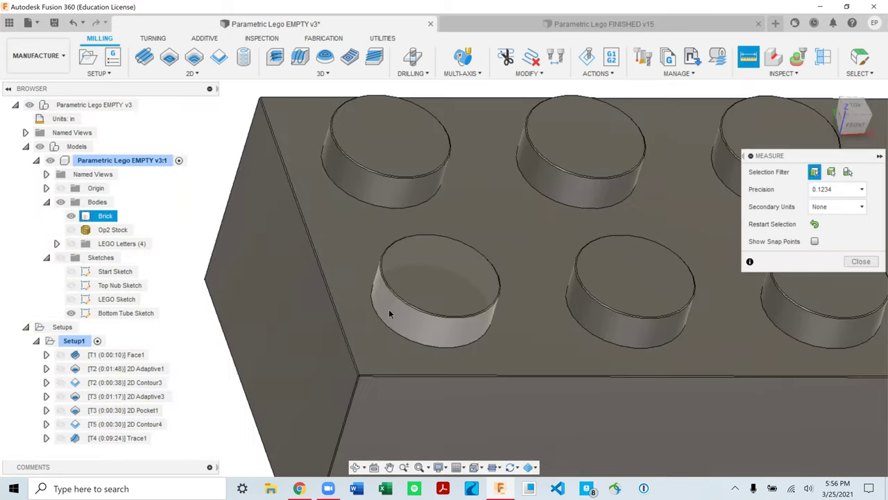
click(392, 315)
click(378, 198)
scroll(404, 231, down, 2)
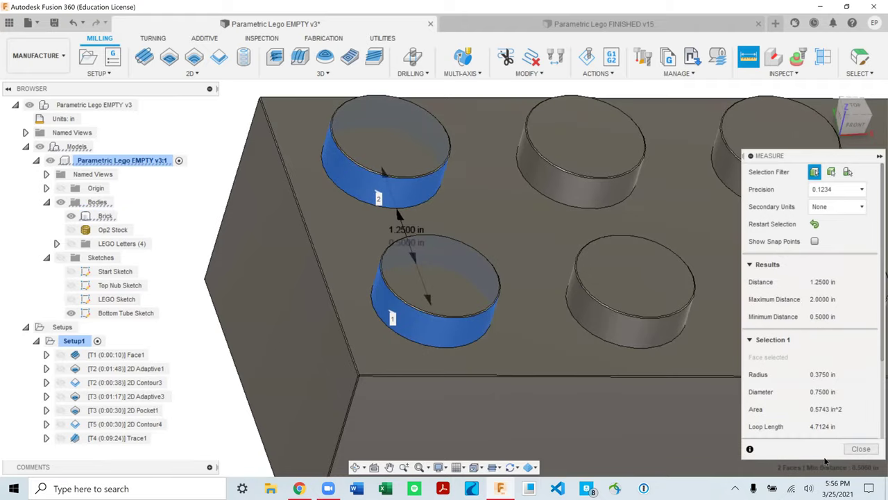
click(859, 449)
Step: Collapse the Models folder and add the Trace1 operation to a new pattern
scroll(292, 293, down, 4)
scroll(73, 312, down, 3)
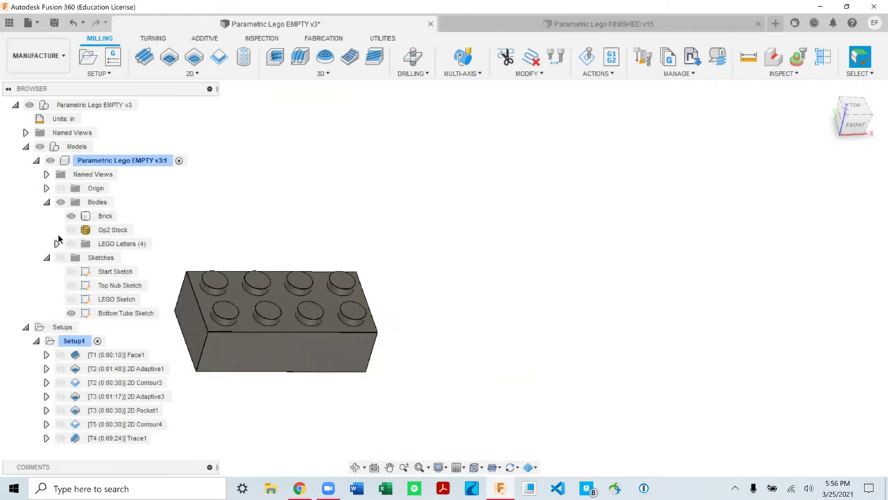
click(25, 147)
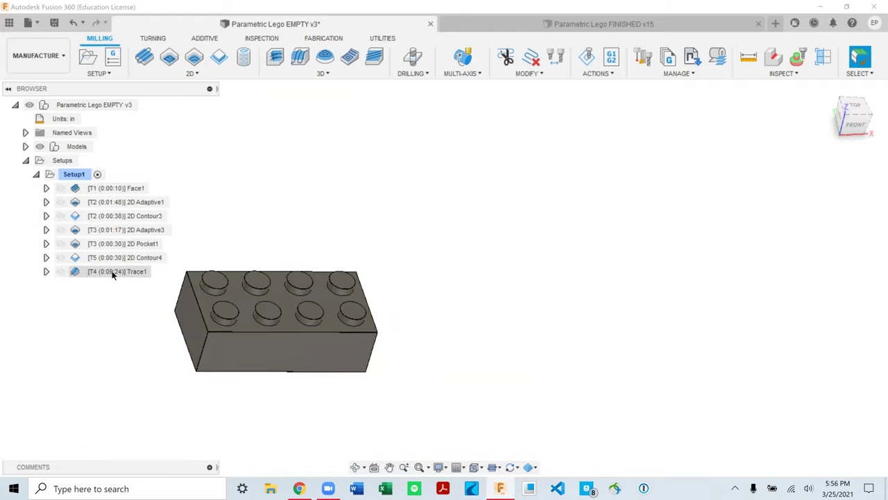
right_click(117, 272)
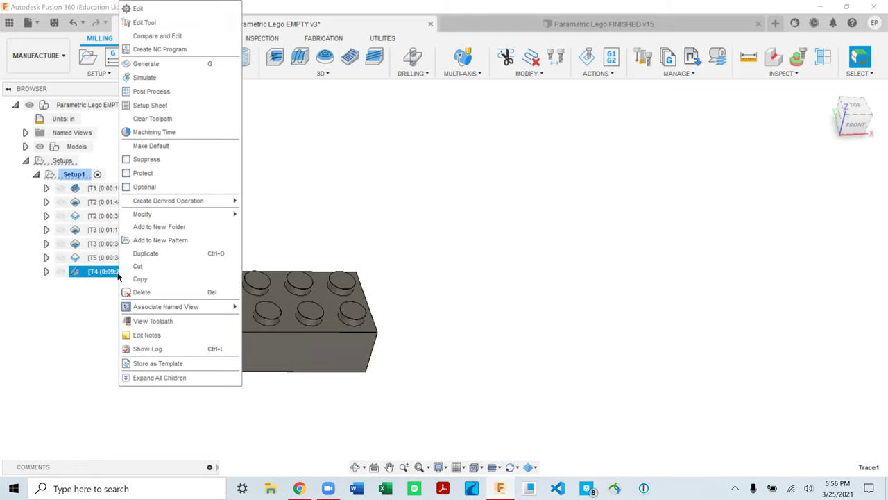
click(160, 241)
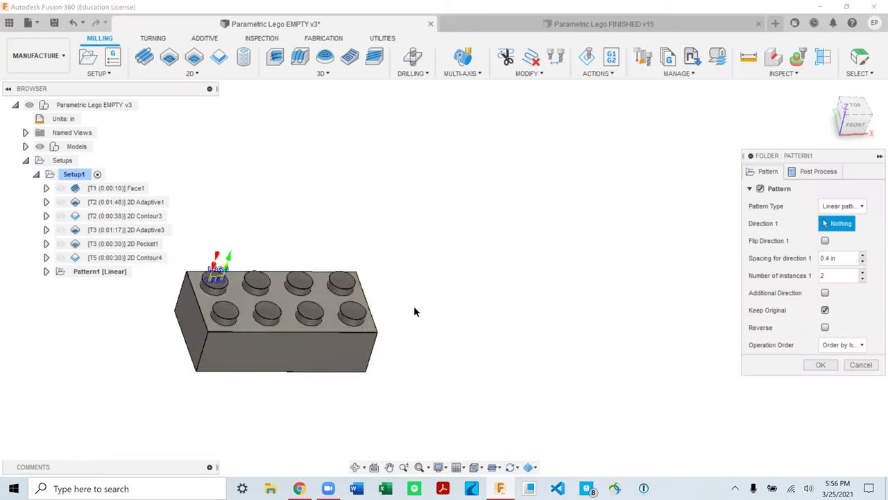
Step: Keep the pattern type as Linear pattern and choose the brick's long top edge as Direction 1
scroll(318, 311, up, 4)
shift+middle_drag(340, 336, 414, 303)
click(823, 208)
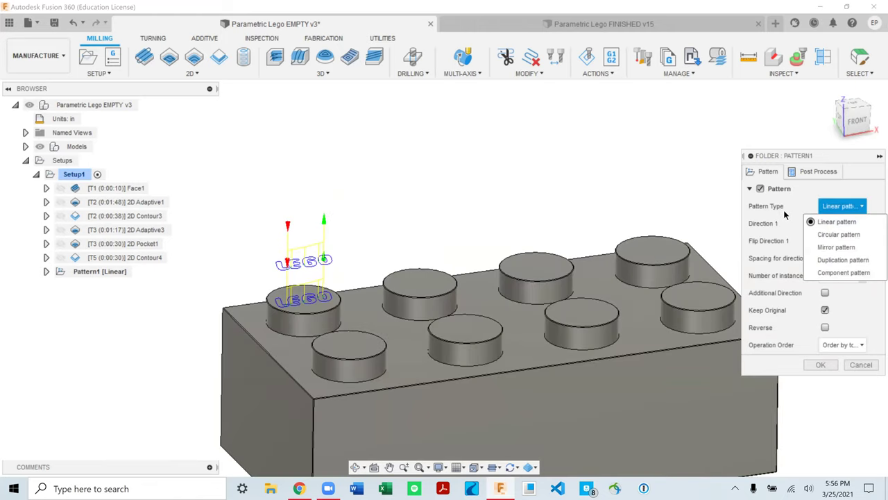
click(783, 210)
click(841, 206)
click(836, 222)
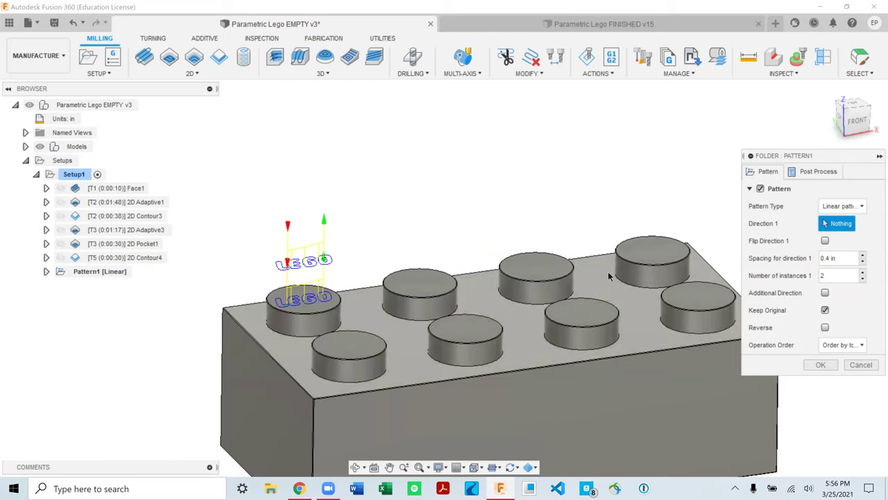
shift+middle_drag(363, 308, 356, 287)
scroll(356, 287, up, 1)
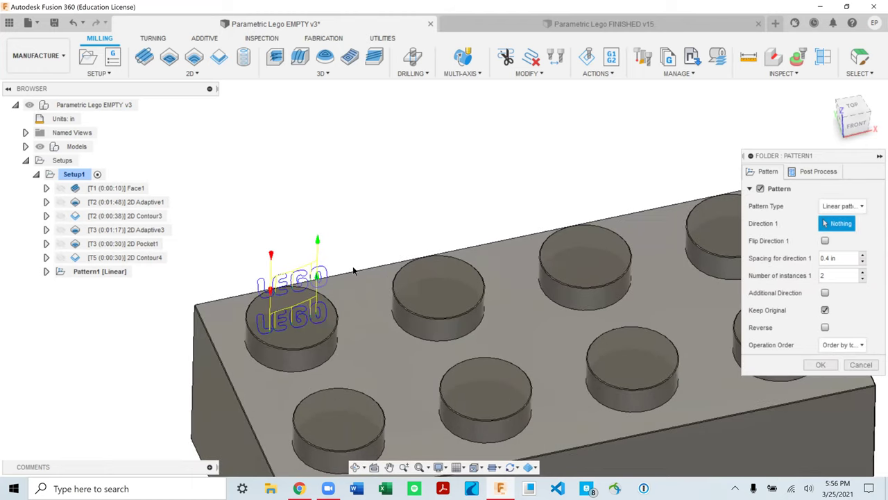
click(354, 271)
scroll(306, 151, down, 3)
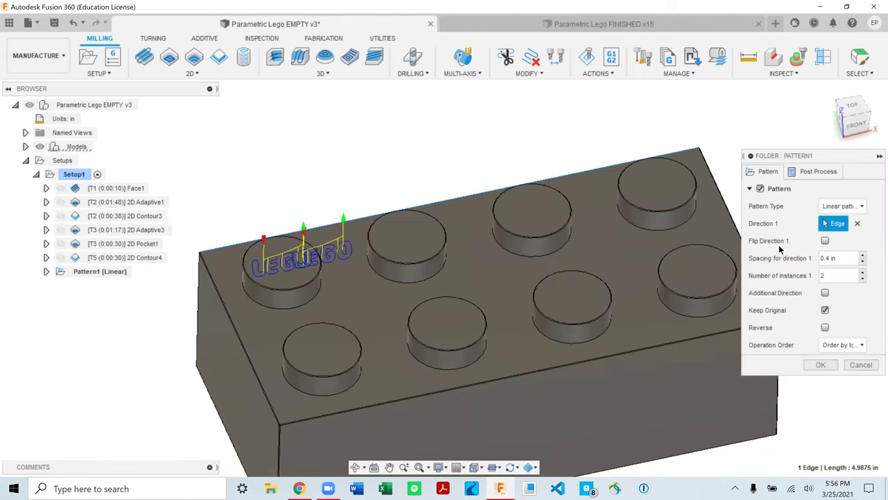
Step: Enable an additional pattern direction and choose the brick's short top edge as Direction 2
click(824, 293)
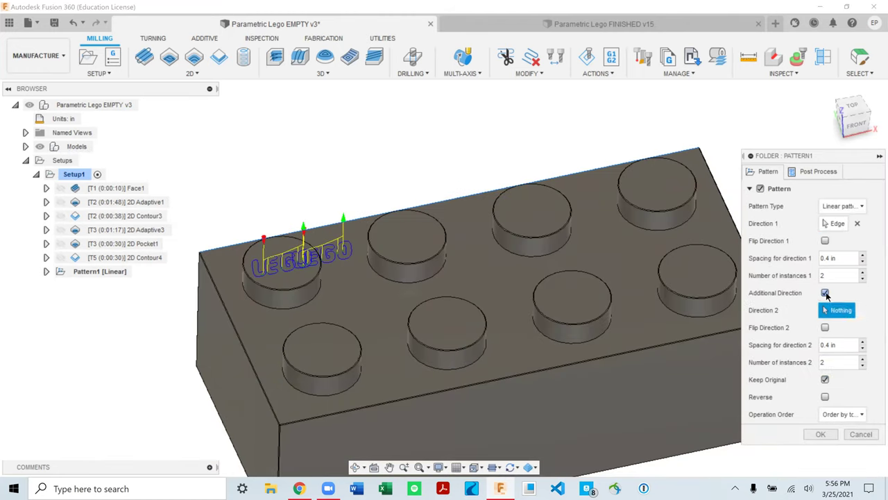
click(243, 340)
shift+middle_drag(244, 324, 295, 307)
scroll(323, 323, up, 5)
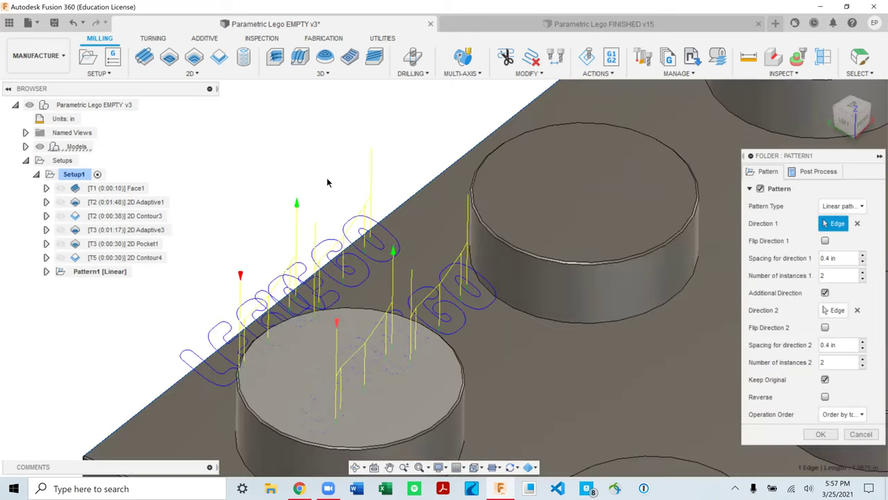
scroll(331, 184, down, 2)
Step: Set the Direction 1 spacing to 1.25 in with 4 instances
click(832, 274)
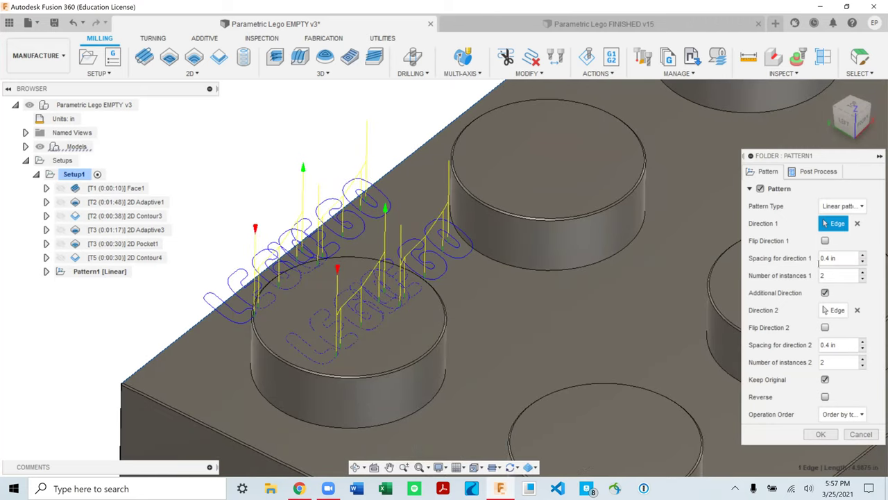
scroll(383, 262, down, 3)
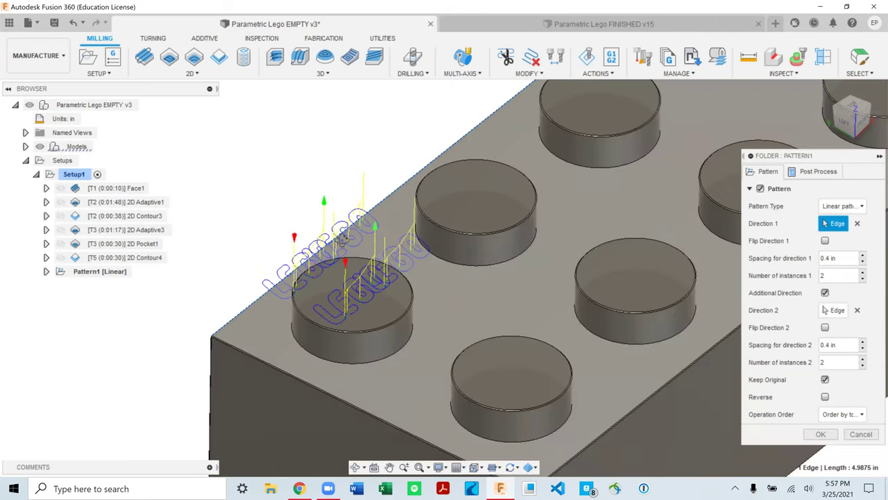
shift+middle_drag(383, 261, 375, 252)
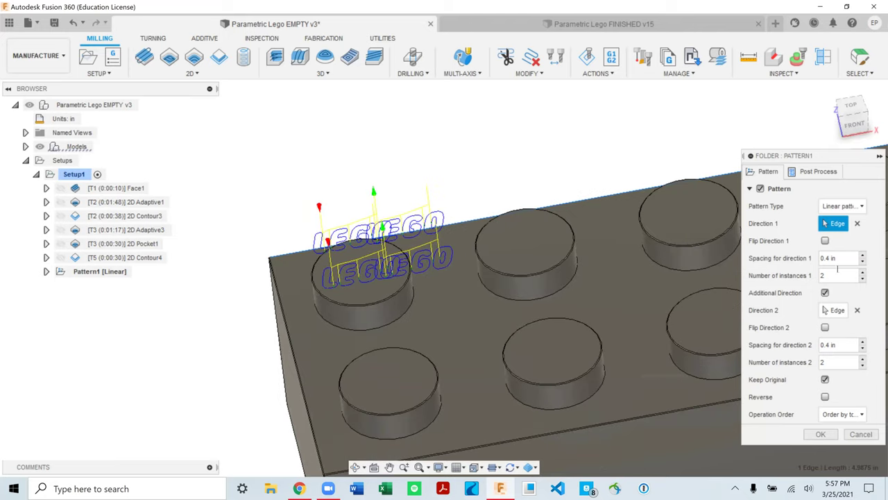
drag(843, 258, 782, 257)
text(1.2)
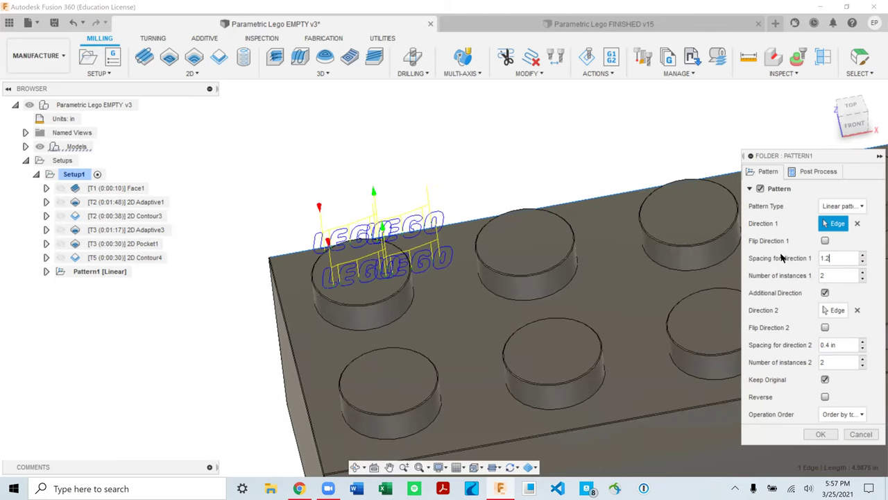
text(5)
shift+middle_drag(527, 272, 541, 277)
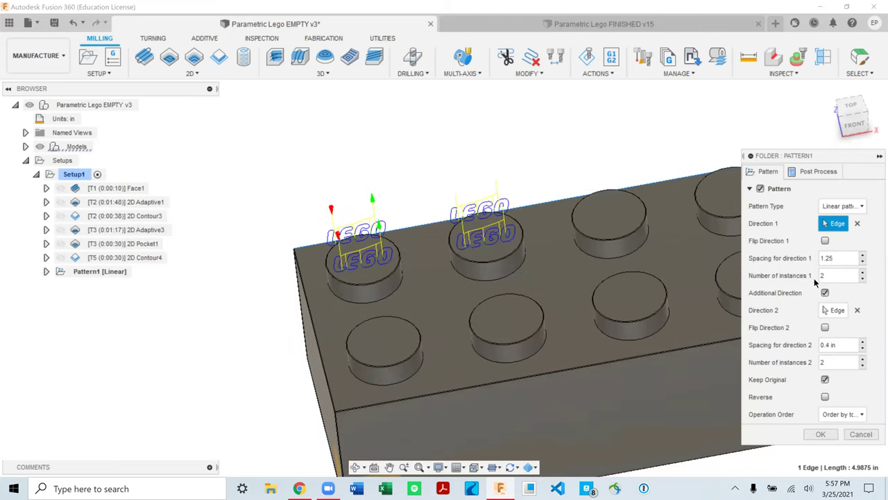
text(4)
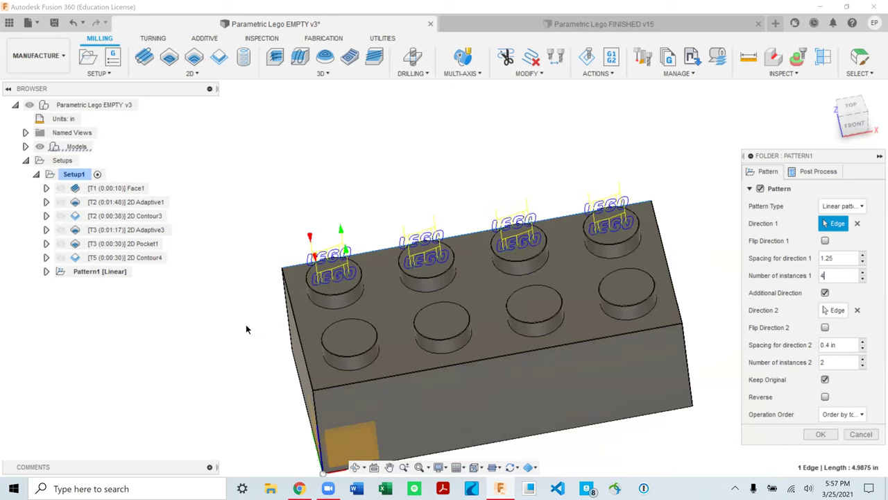
scroll(400, 282, up, 2)
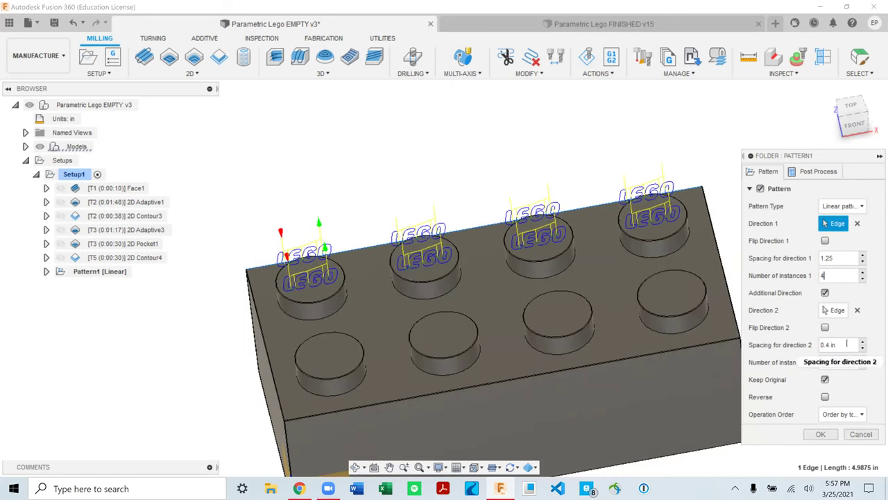
Step: Set the Direction 2 spacing to 1.25 in, flip Direction 2 onto the second stud row, and accept the pattern
drag(836, 345, 798, 344)
text(1.25)
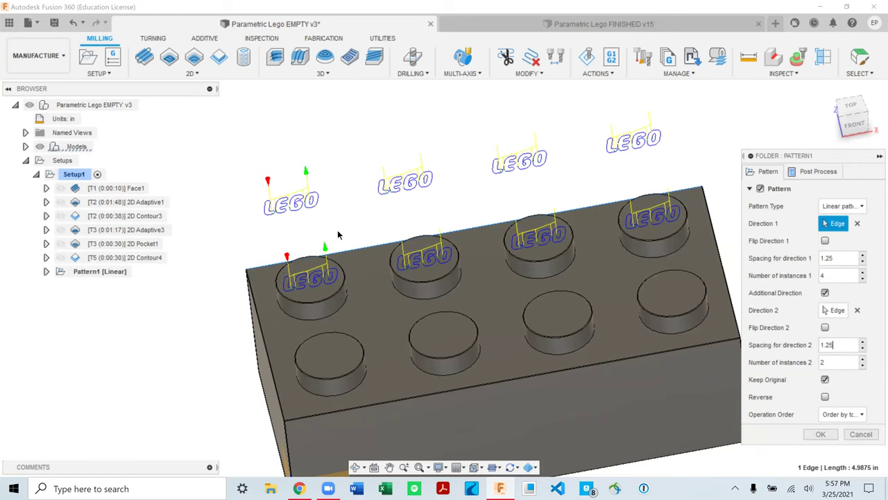
shift+middle_drag(337, 232, 357, 225)
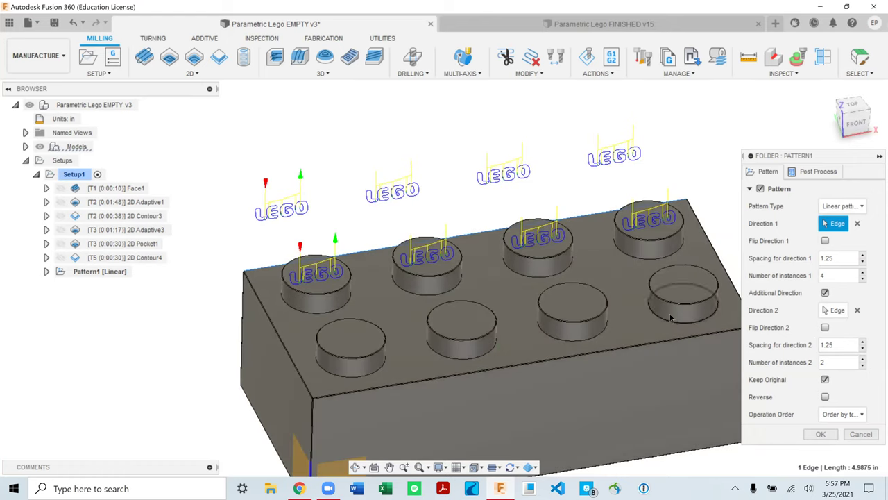
click(825, 327)
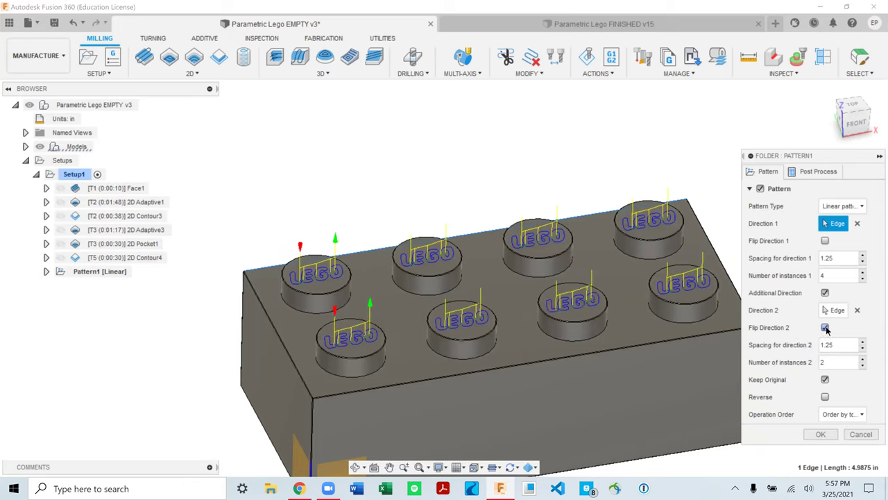
scroll(336, 360, up, 3)
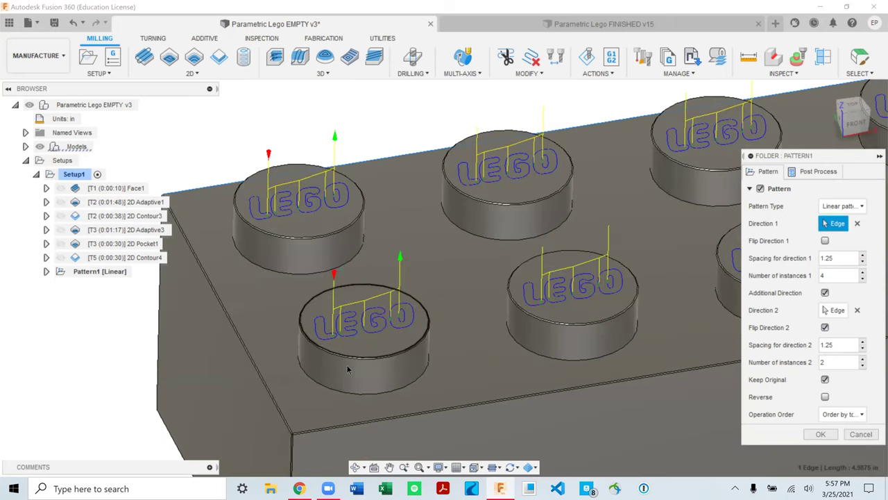
click(811, 433)
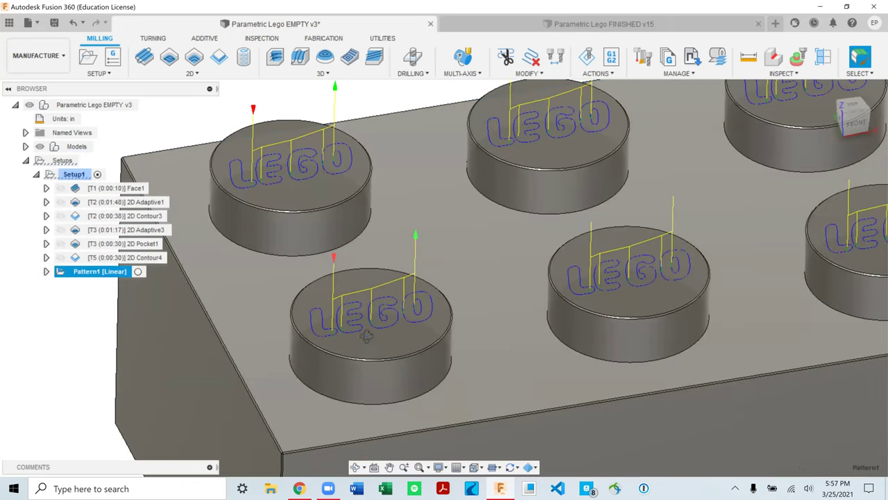
Step: Compare the original Trace1 inside the pattern folder with the full patterned toolpath across all the studs, and collapse the folder
scroll(282, 324, down, 4)
click(46, 272)
click(123, 287)
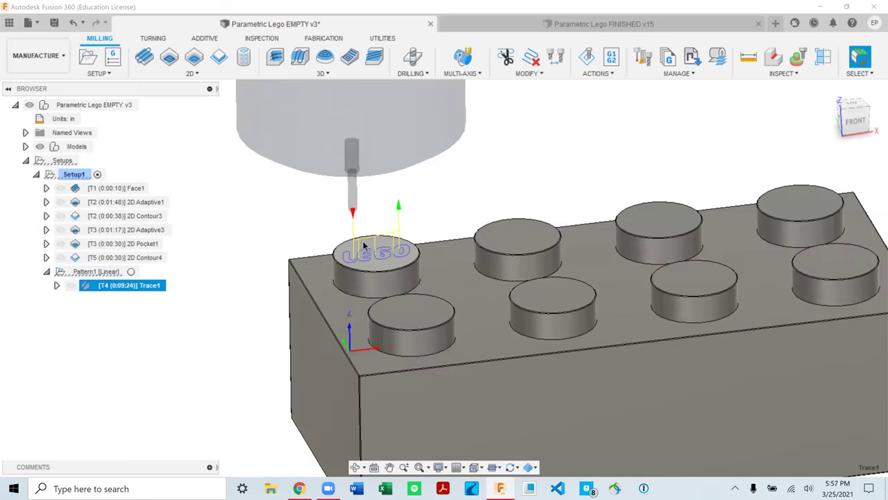
click(97, 271)
scroll(201, 285, down, 3)
shift+middle_drag(229, 299, 260, 335)
click(45, 272)
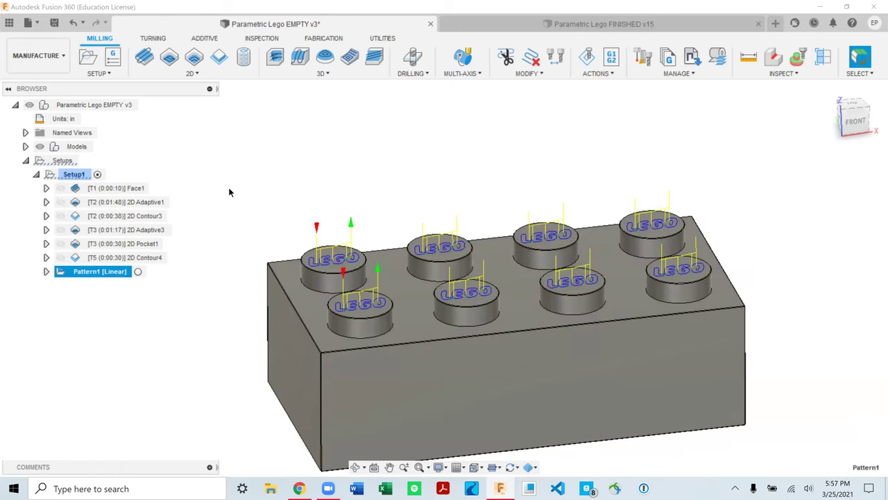
Step: Simulate Setup1 with its stock and jump ahead to the patterned Trace1 operation
click(74, 174)
click(586, 57)
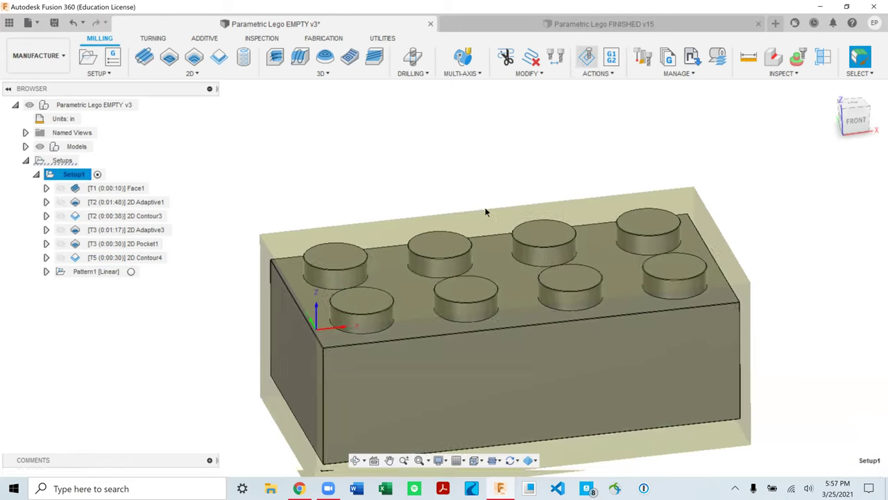
click(45, 271)
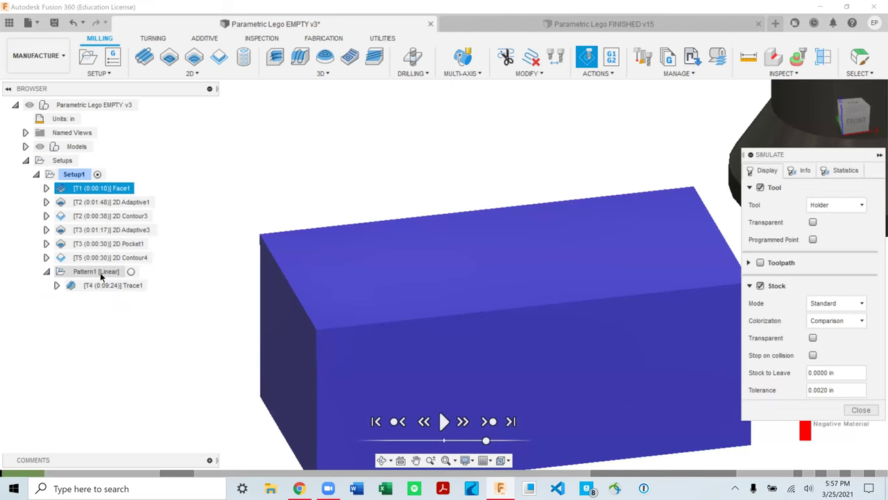
click(105, 285)
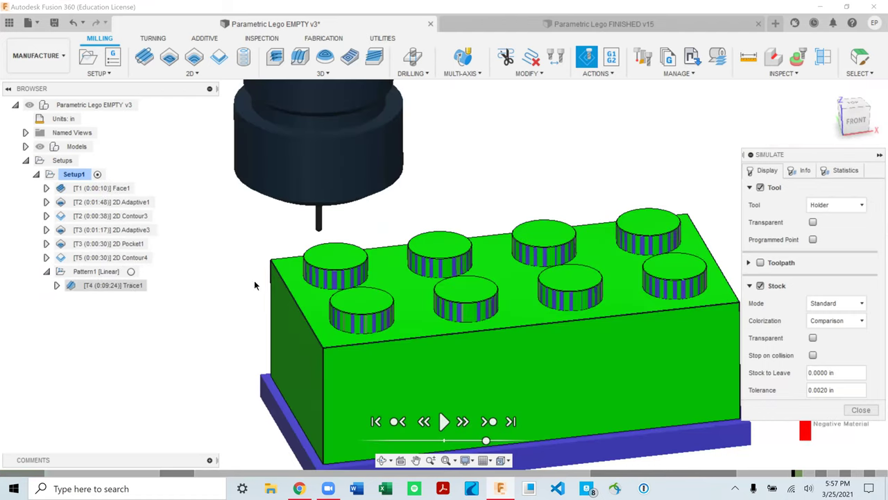
Step: Advance the simulation one pattern instance at a time through the LEGO engraving of all the studs
scroll(399, 302, up, 3)
click(489, 422)
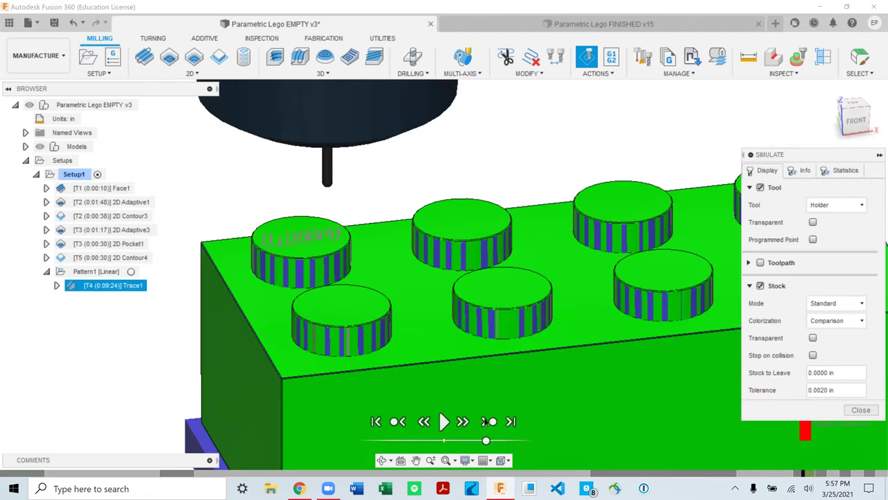
shift+middle_drag(389, 341, 384, 355)
shift+middle_drag(459, 408, 445, 393)
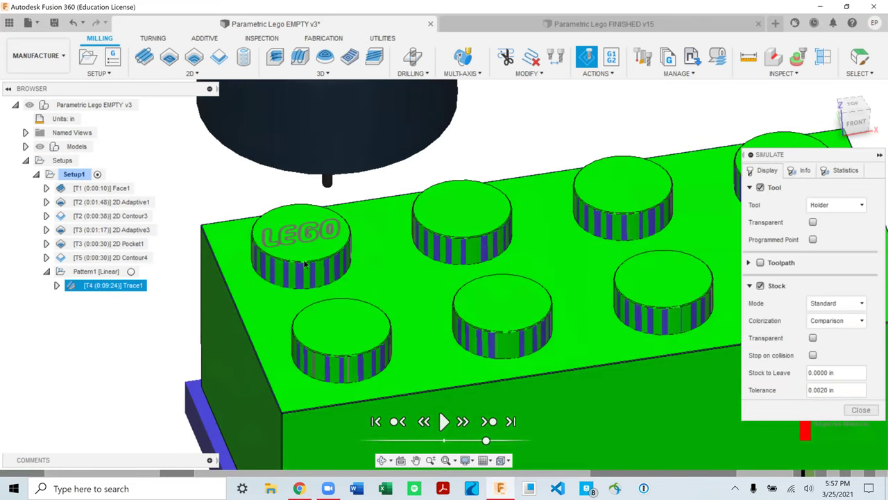
click(489, 422)
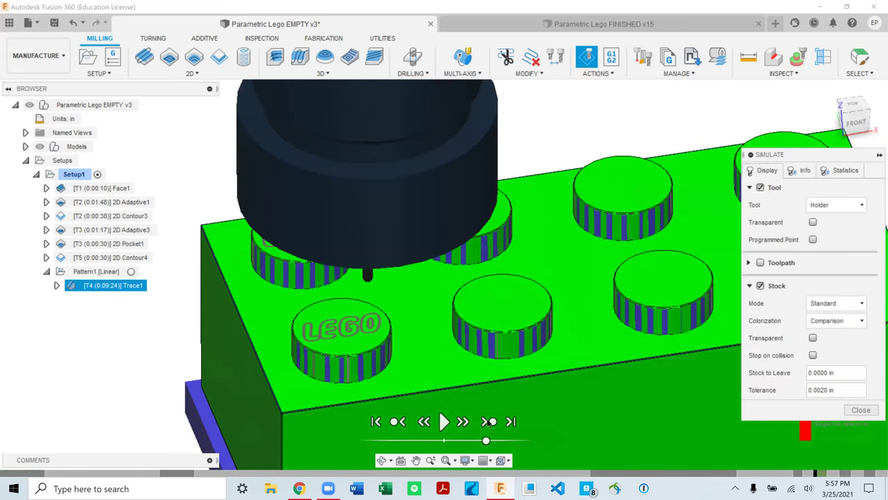
click(489, 421)
click(490, 422)
scroll(331, 308, down, 3)
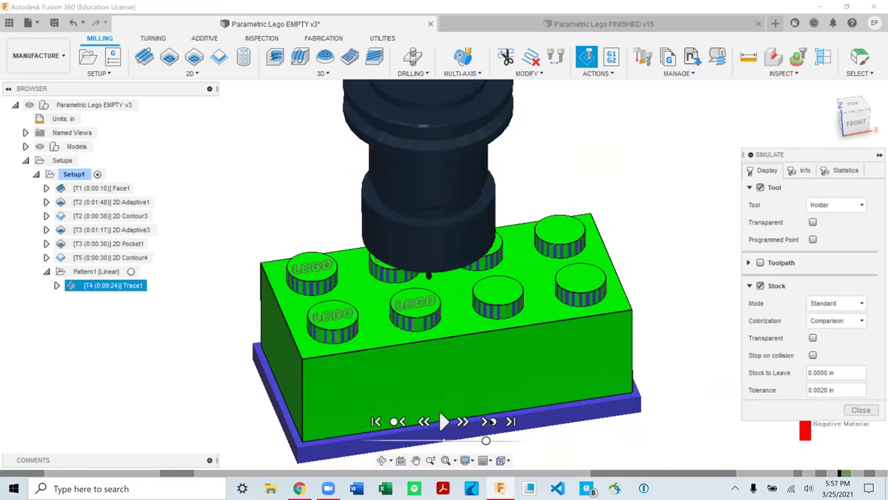
click(491, 421)
click(491, 421)
click(491, 421)
click(491, 421)
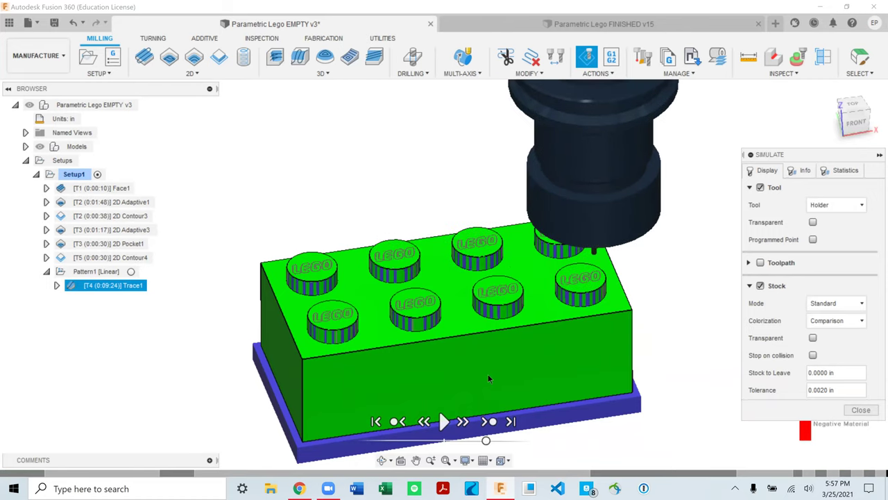
Step: Hide the tool and examine the simulated LEGO lettering from above and up close, ending with the simulation closed
shift+middle_drag(488, 374, 486, 353)
click(760, 188)
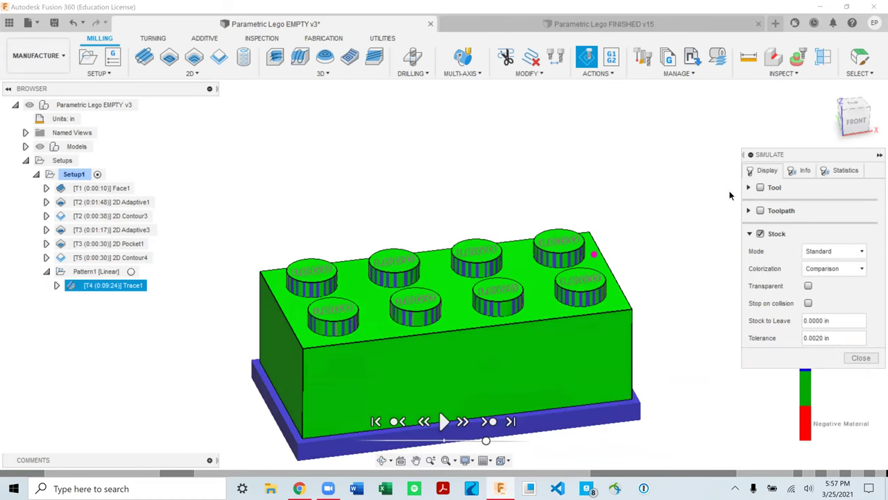
shift+middle_drag(643, 191, 440, 331)
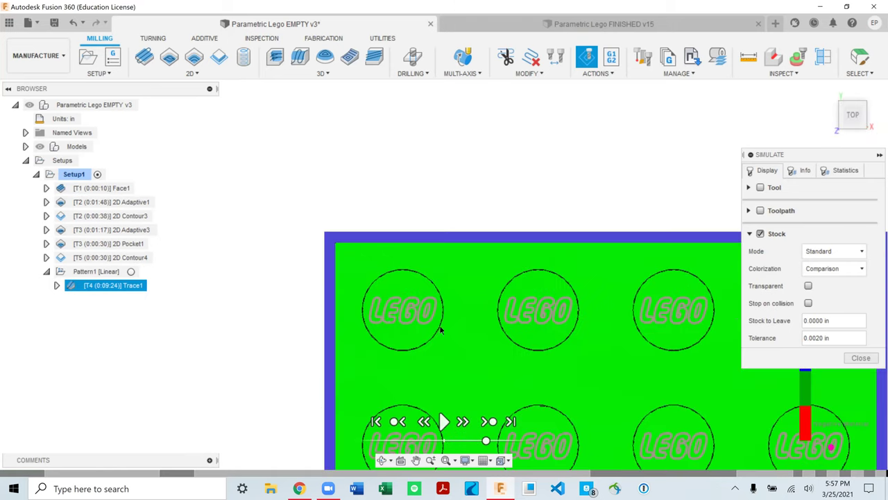
scroll(380, 293, up, 5)
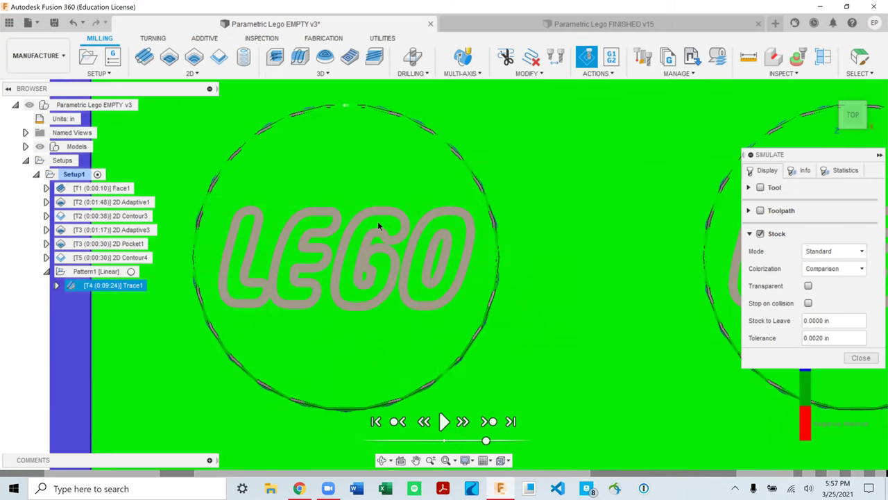
scroll(376, 254, down, 2)
scroll(377, 242, up, 2)
scroll(370, 252, up, 3)
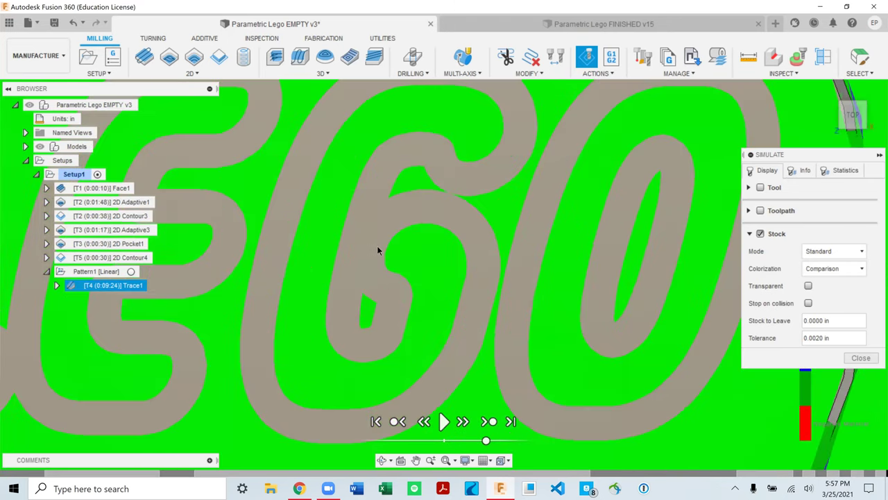
scroll(377, 245, down, 4)
scroll(368, 249, down, 5)
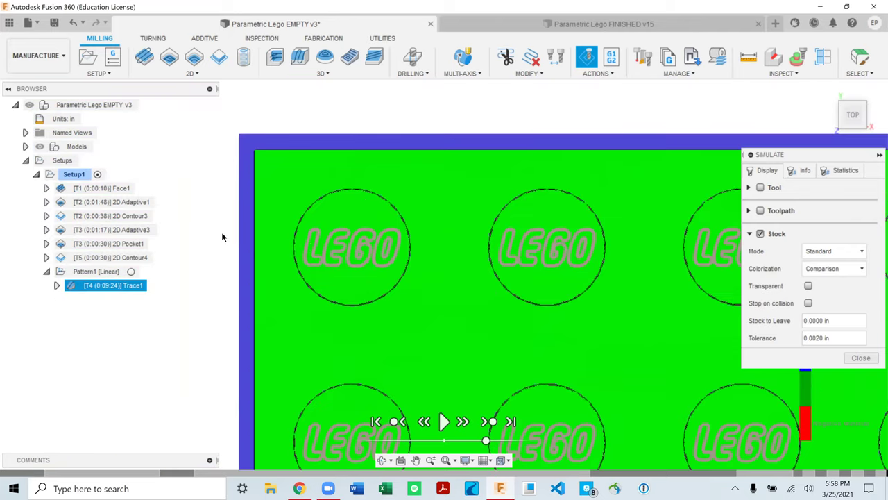
scroll(222, 237, down, 3)
scroll(592, 373, up, 2)
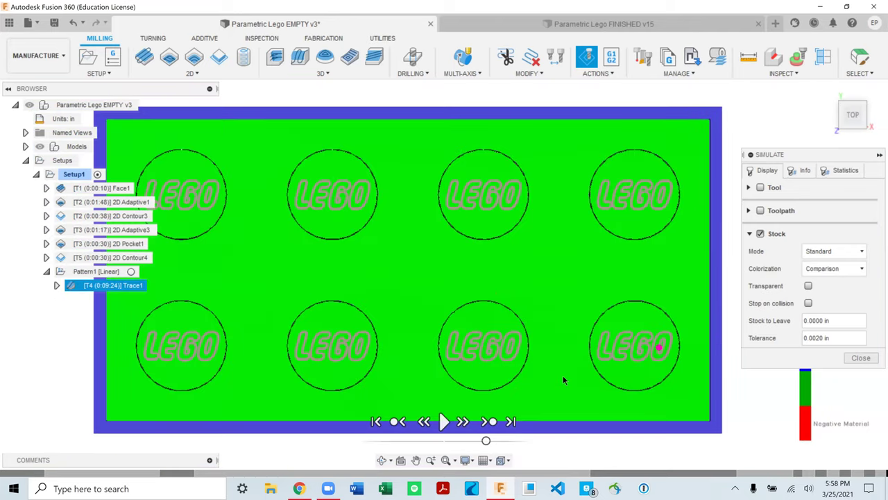
shift+middle_drag(571, 335, 814, 354)
shift+middle_drag(347, 290, 394, 304)
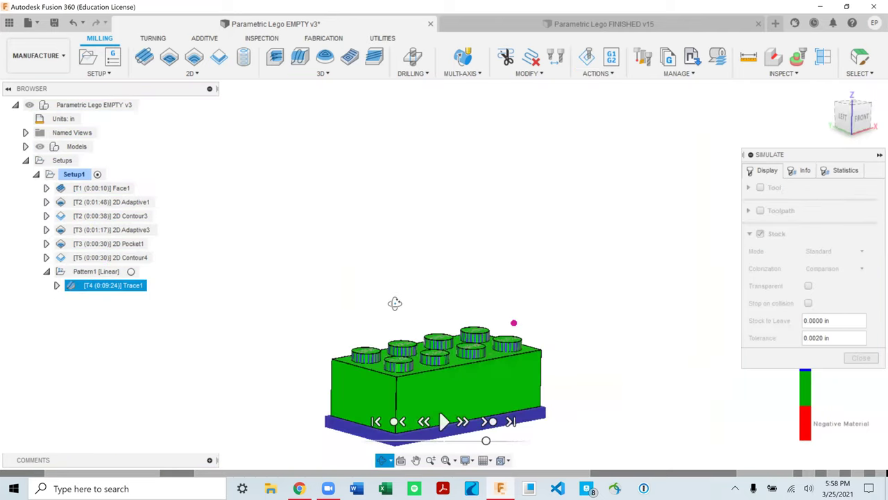
click(860, 357)
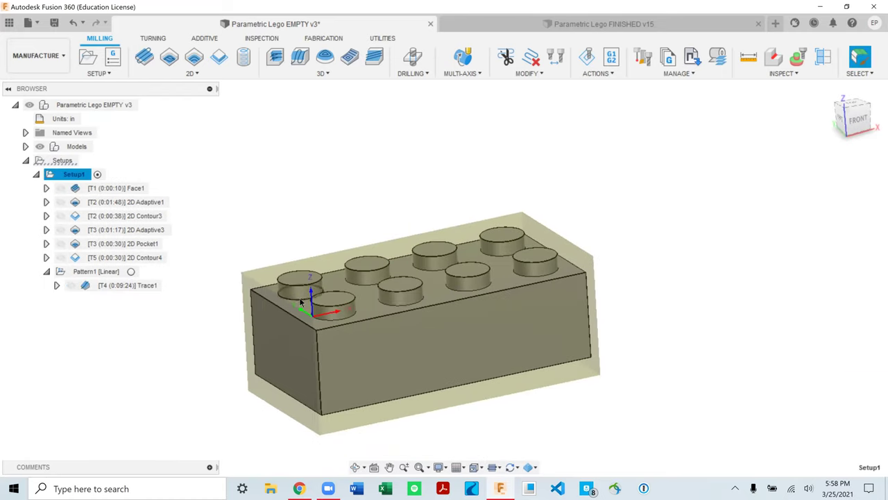
Step: Check the Outside Chamfer toolpath in the Parametric Lego FINISHED document and return to Parametric Lego EMPTY
click(256, 225)
click(575, 25)
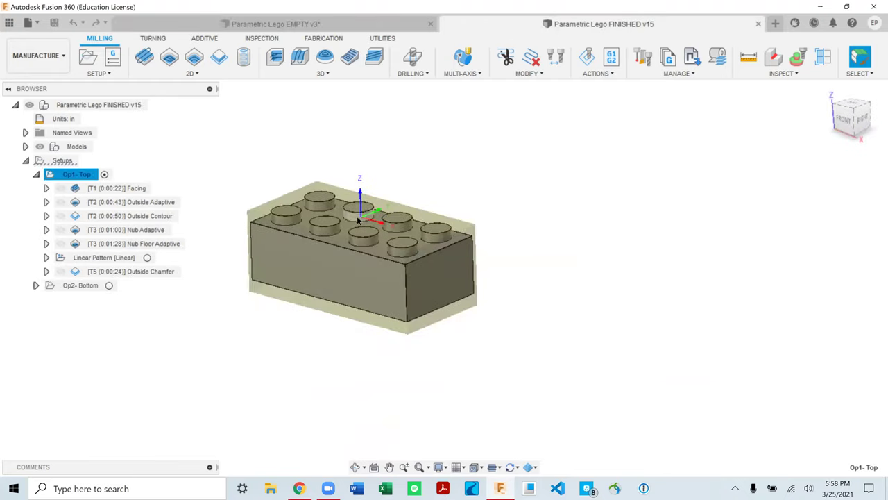
click(73, 271)
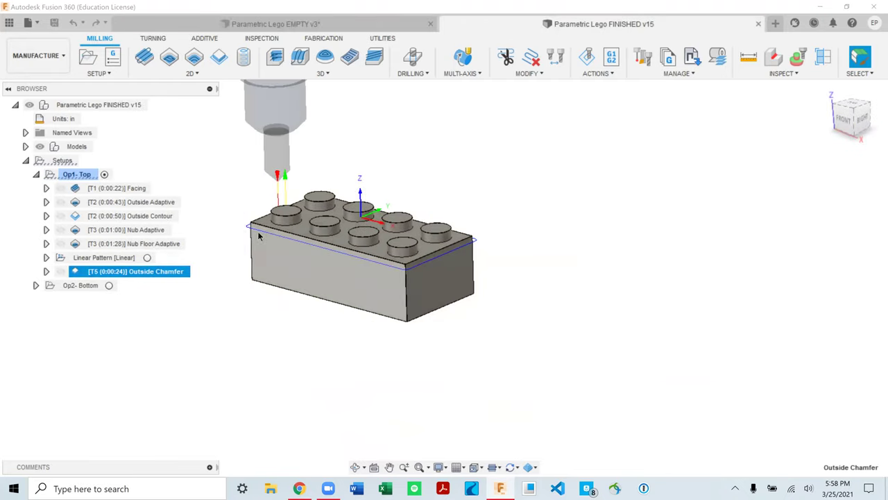
click(341, 23)
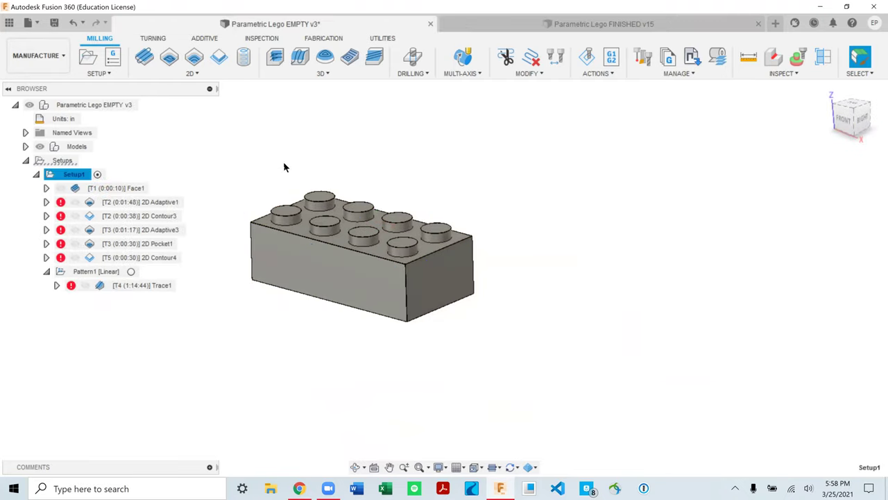
click(177, 158)
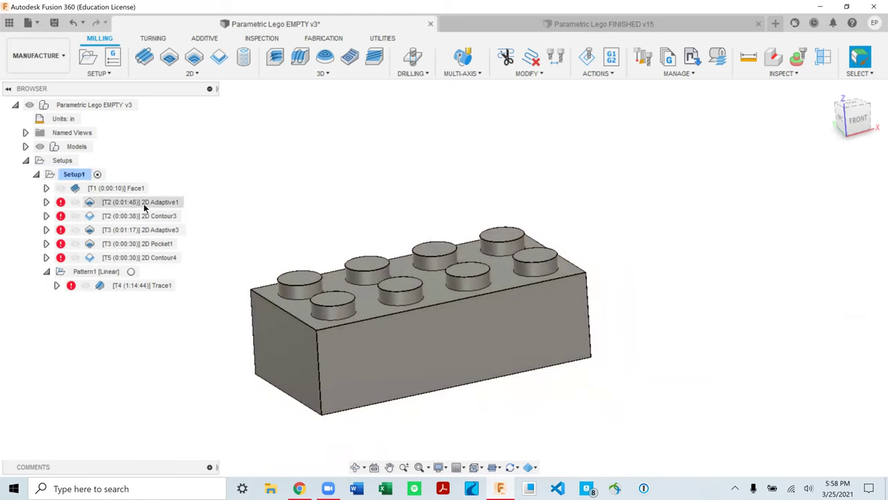
Step: Regenerate the outdated toolpaths in Setup1, from 2D Adaptive1 through the patterned Trace1
double_click(121, 205)
click(121, 202)
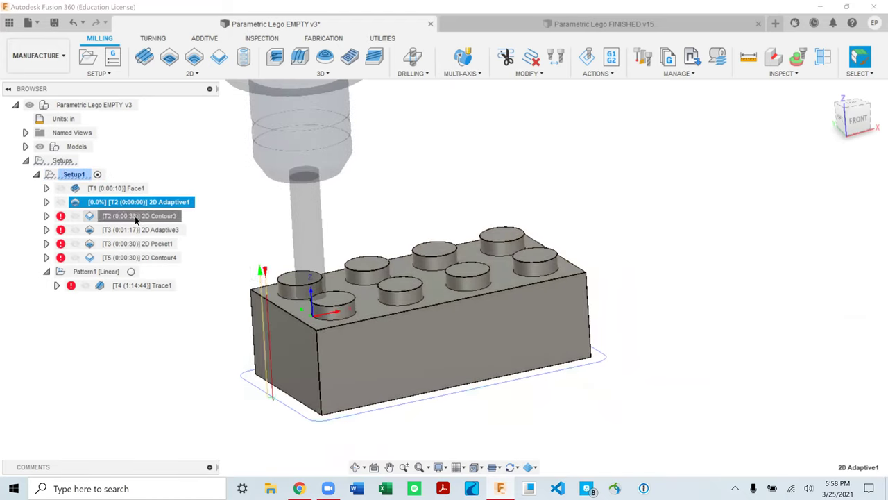
click(132, 216)
click(142, 230)
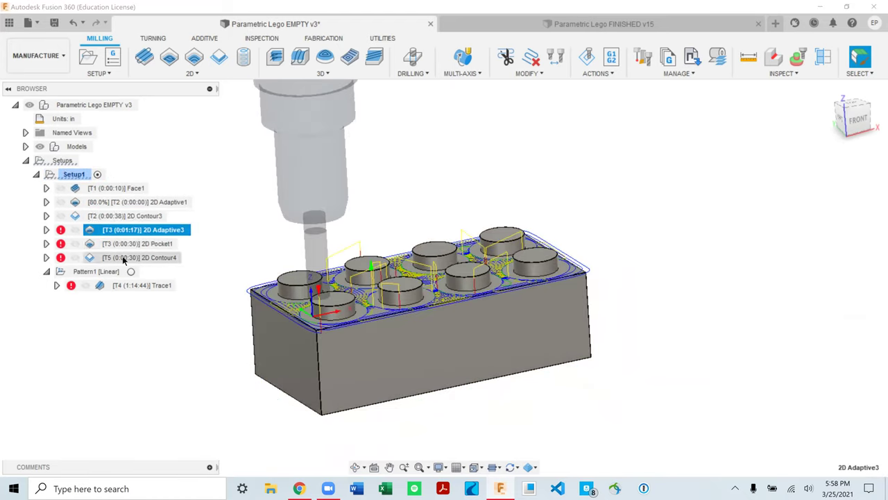
shift+click(122, 256)
click(122, 286)
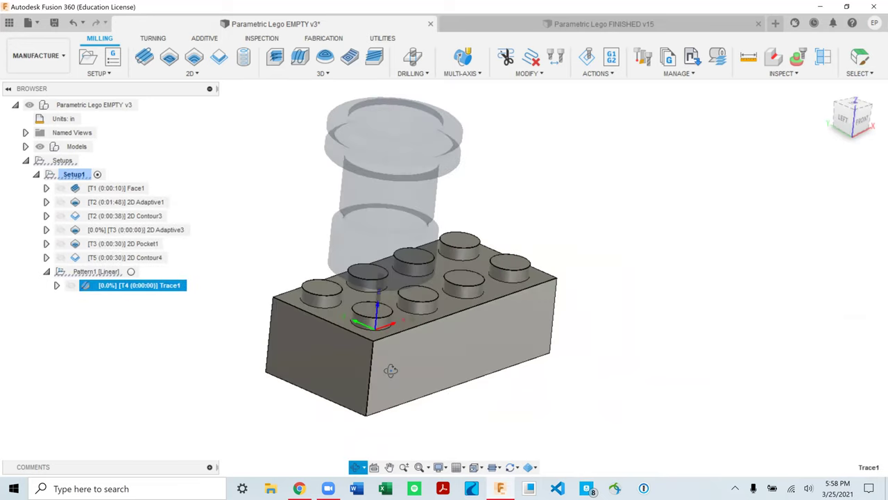
click(230, 272)
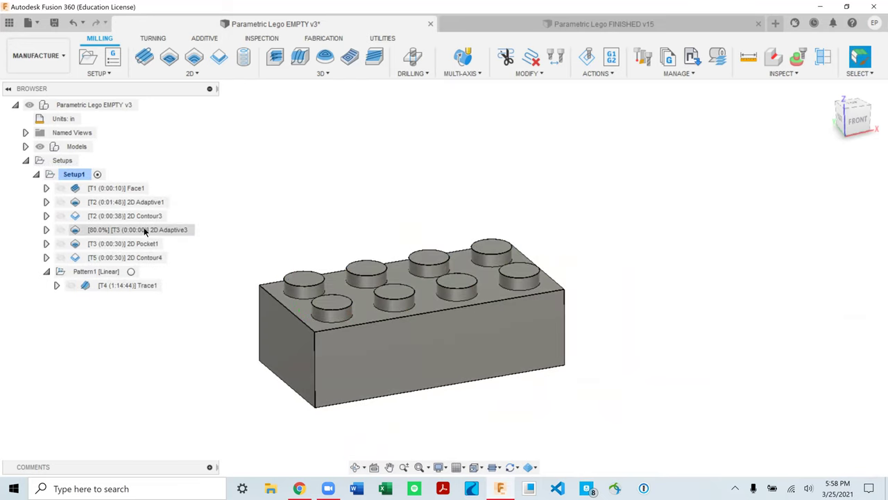
Step: Examine the 2D Contour4 chamfer toolpath around the tops of the studs
click(131, 256)
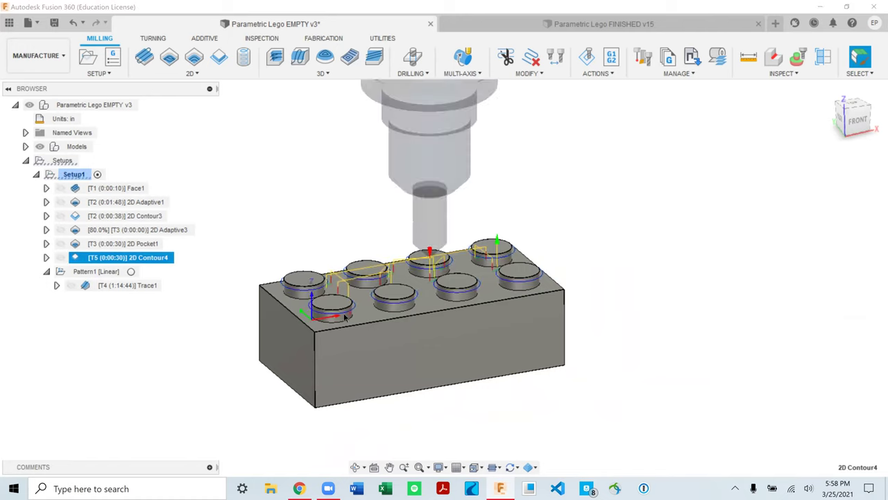
scroll(340, 305, up, 3)
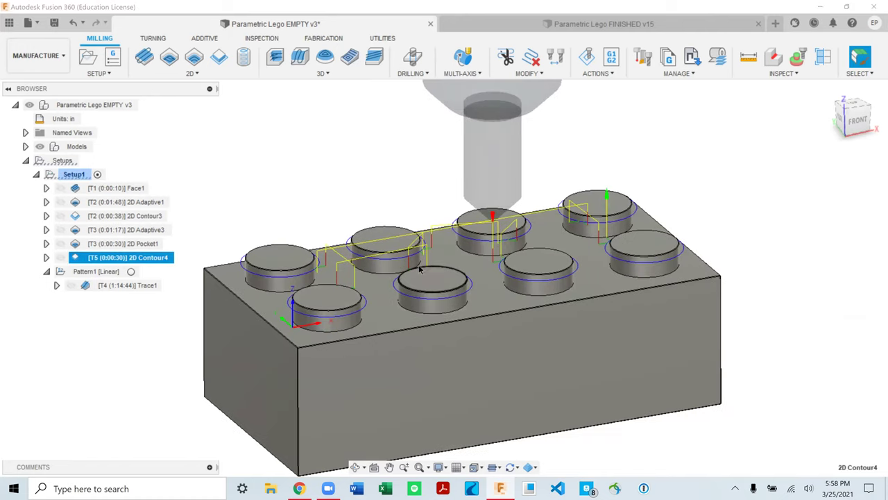
scroll(430, 279, up, 2)
scroll(463, 264, down, 5)
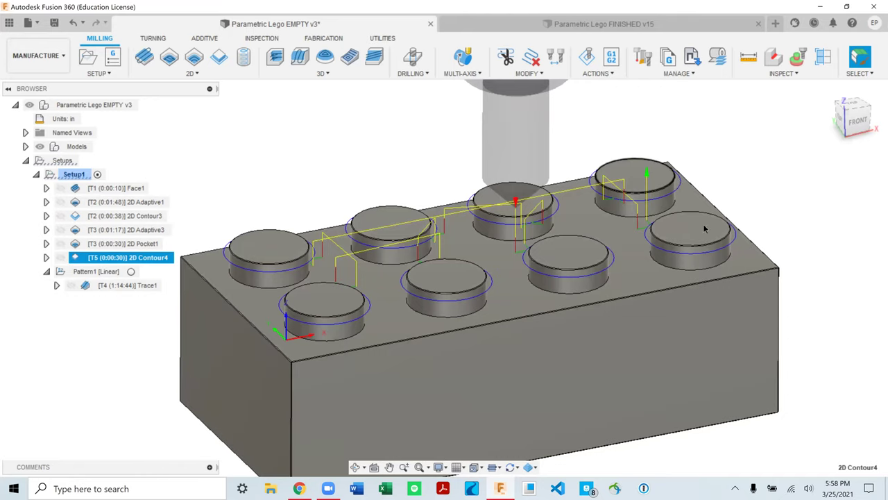
scroll(246, 195, down, 2)
click(246, 195)
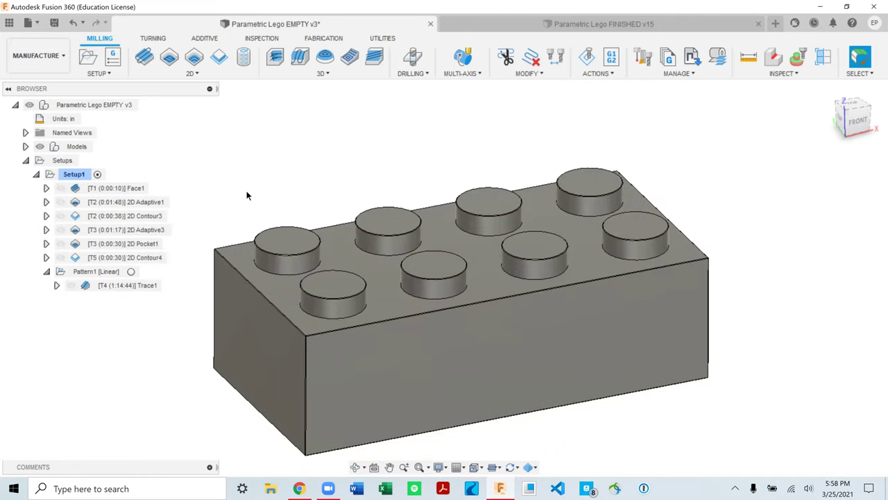
Step: Duplicate the 2D Contour4 operation and open the copy for editing
click(146, 259)
click(142, 259)
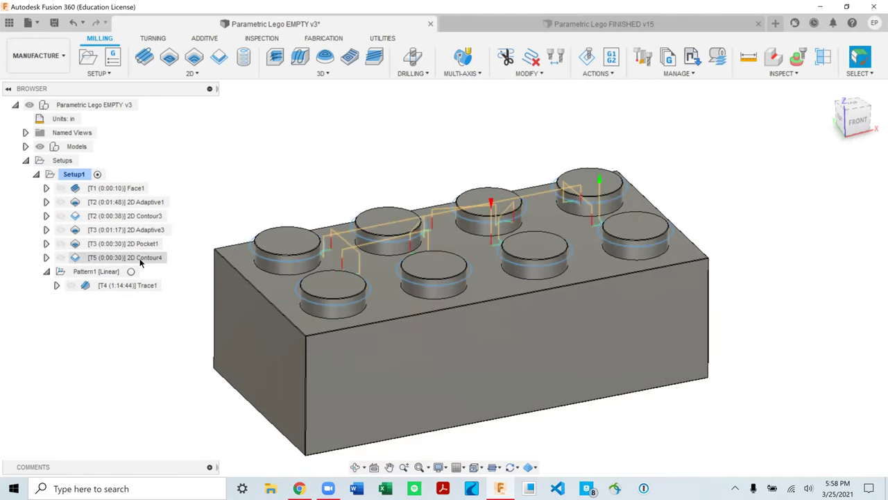
click(140, 259)
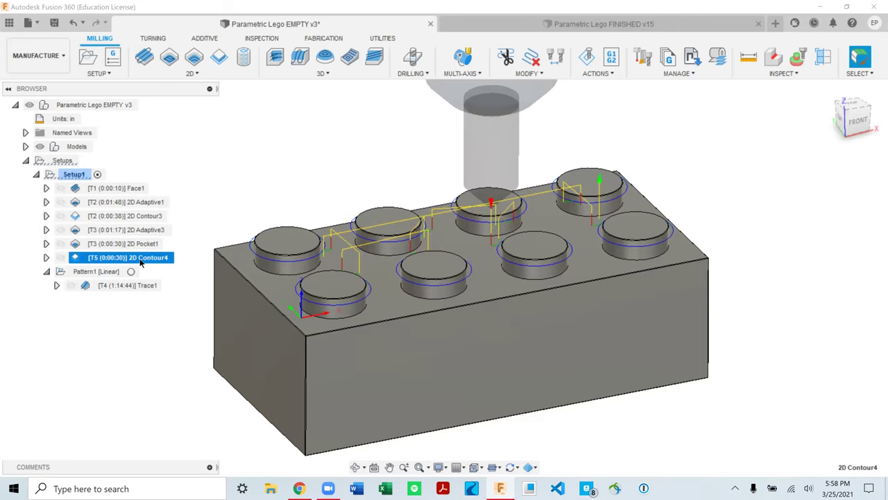
key(ctrl+d)
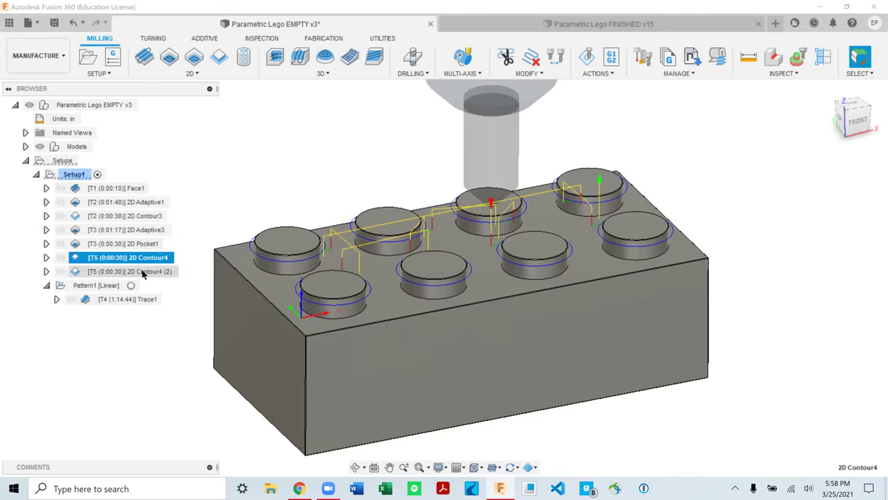
double_click(142, 272)
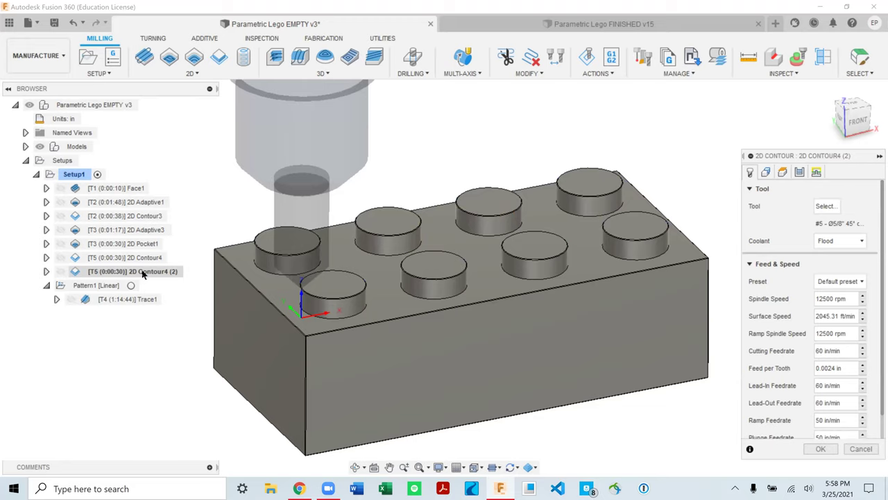
Step: Replace the stud contours of 2D Contour4 (2) with the outer perimeter edge of the brick's upper face
click(766, 174)
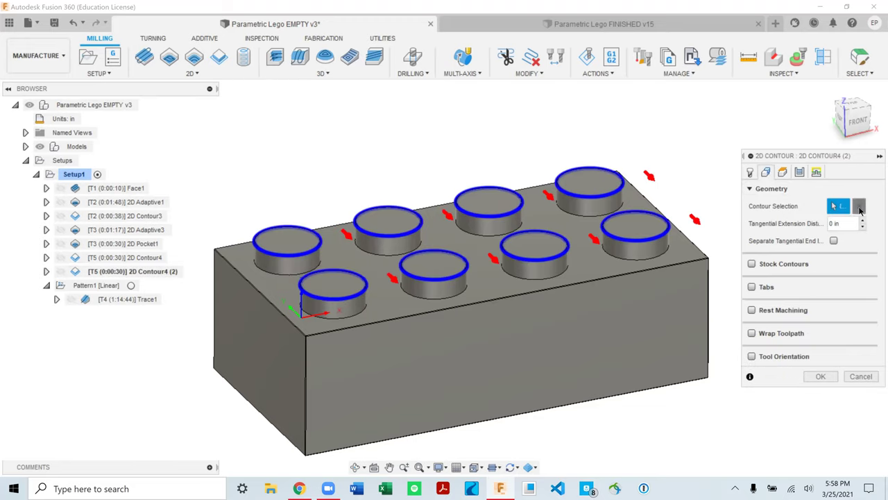
click(859, 208)
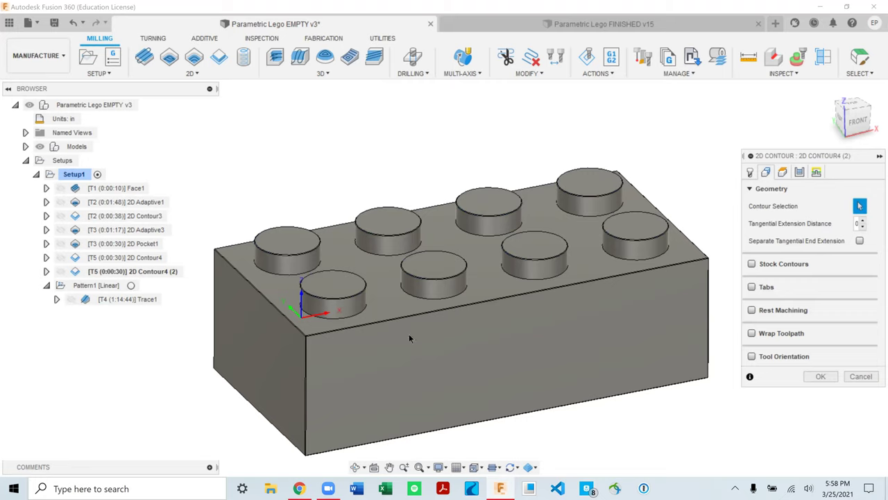
scroll(327, 331, up, 10)
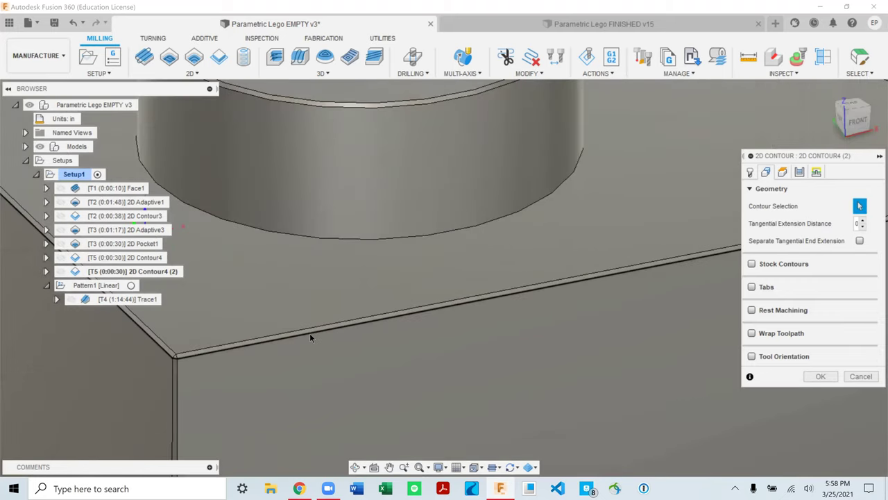
click(310, 338)
scroll(309, 337, down, 8)
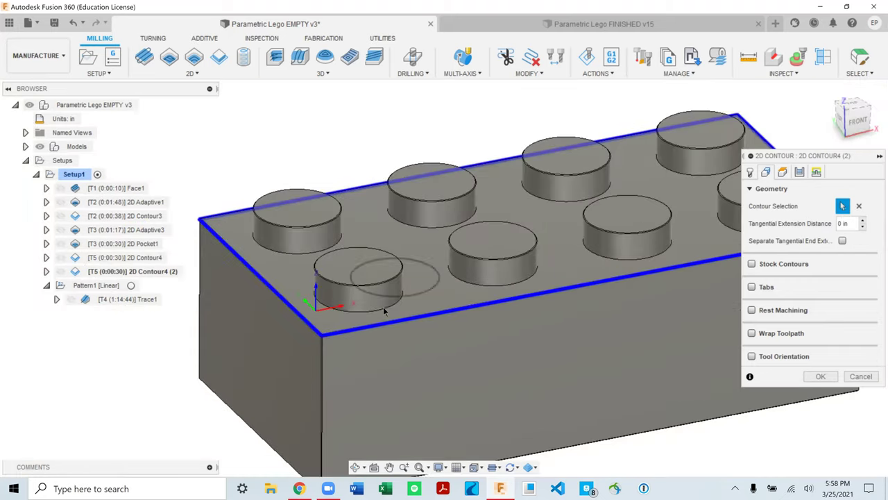
Step: Examine the selected perimeter edge and its height relative to the studs in the LEFT view
shift+middle_drag(383, 310, 460, 267)
click(853, 121)
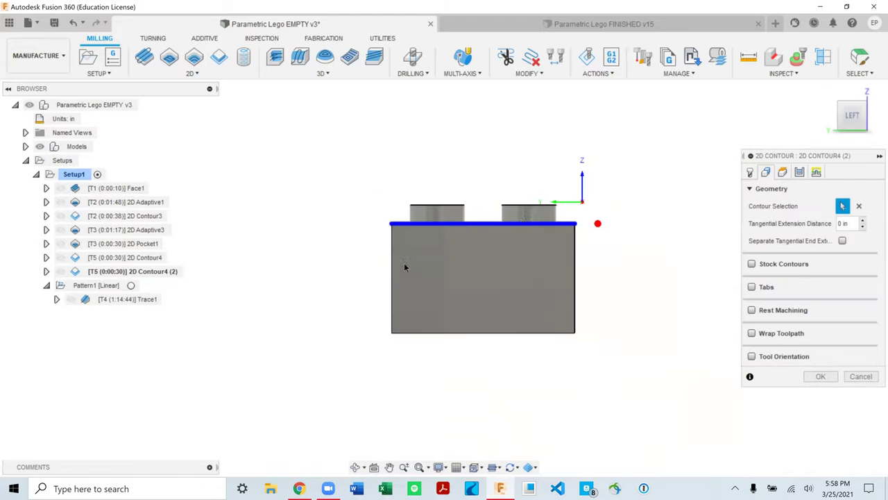
scroll(650, 225, up, 2)
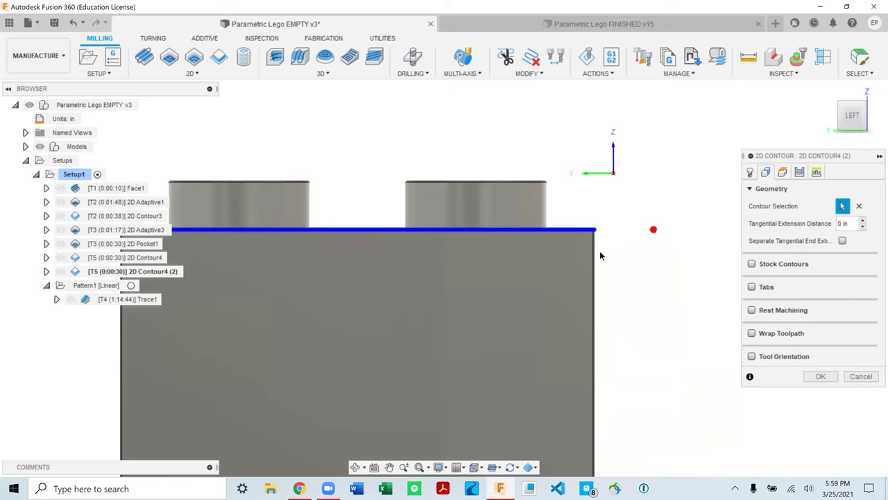
shift+middle_drag(601, 256, 626, 231)
scroll(626, 232, down, 3)
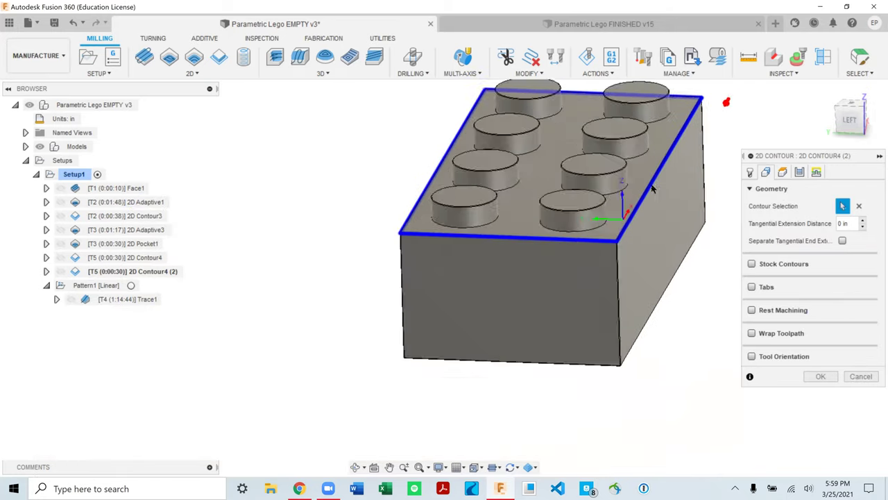
scroll(623, 212, down, 3)
mouse_move(571, 268)
shift+middle_down()
mouse_move(550, 244)
mouse_move(564, 258)
shift+middle_up()
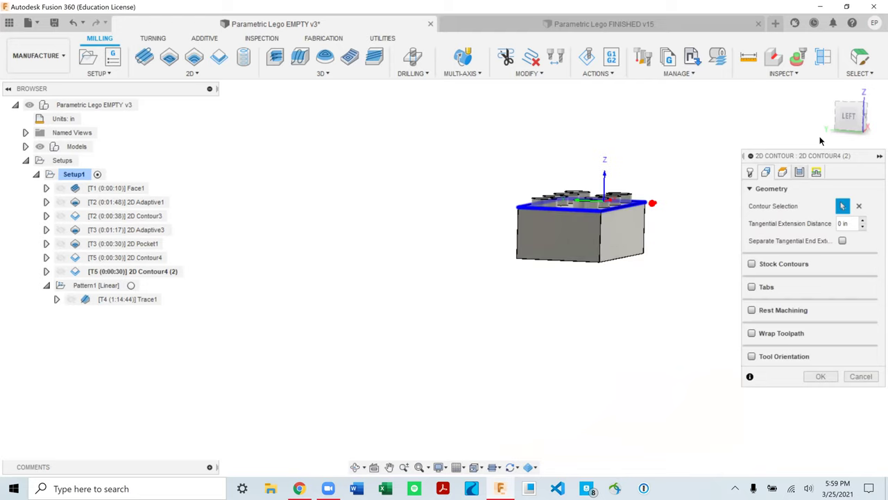
click(857, 119)
scroll(609, 193, up, 3)
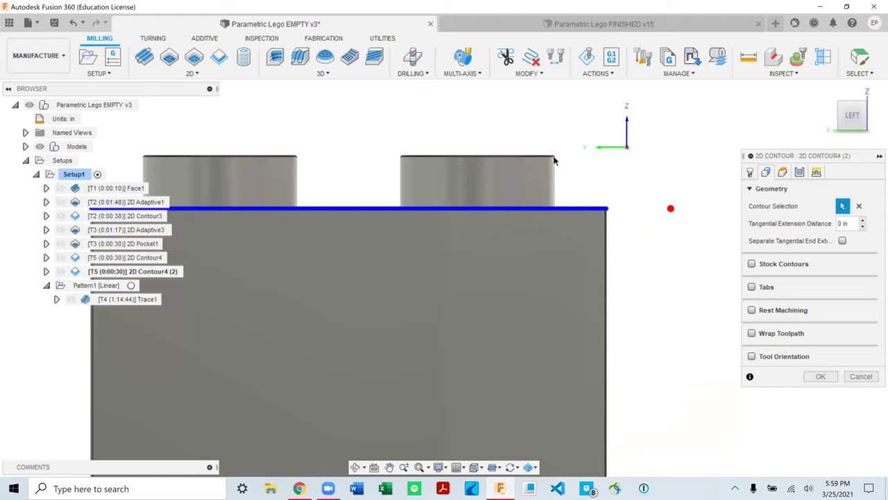
scroll(490, 261, down, 2)
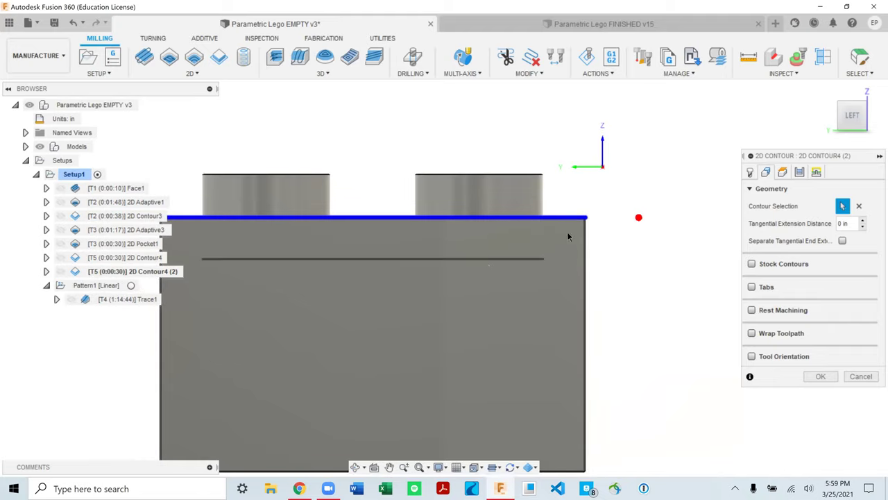
Step: Change the chamfer tip offset of 2D Contour4 (2) and generate its toolpath around the brick's outer edge
click(783, 172)
scroll(784, 335, down, 1)
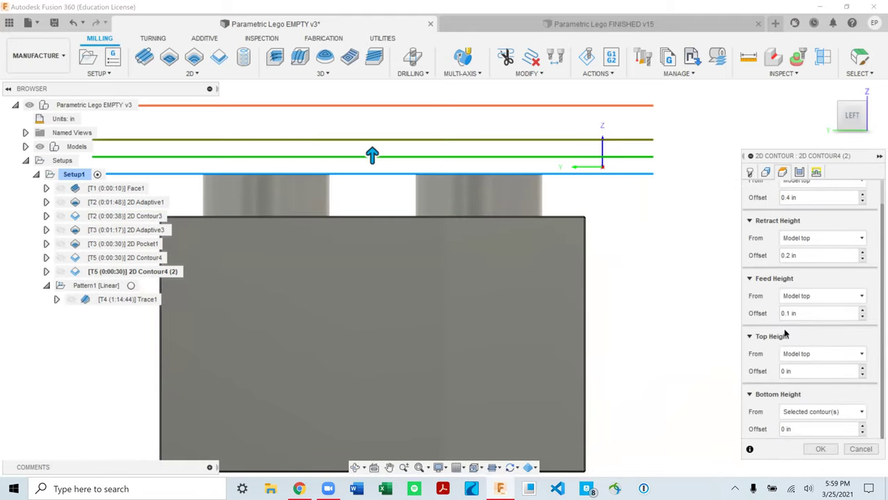
click(800, 172)
scroll(803, 320, down, 3)
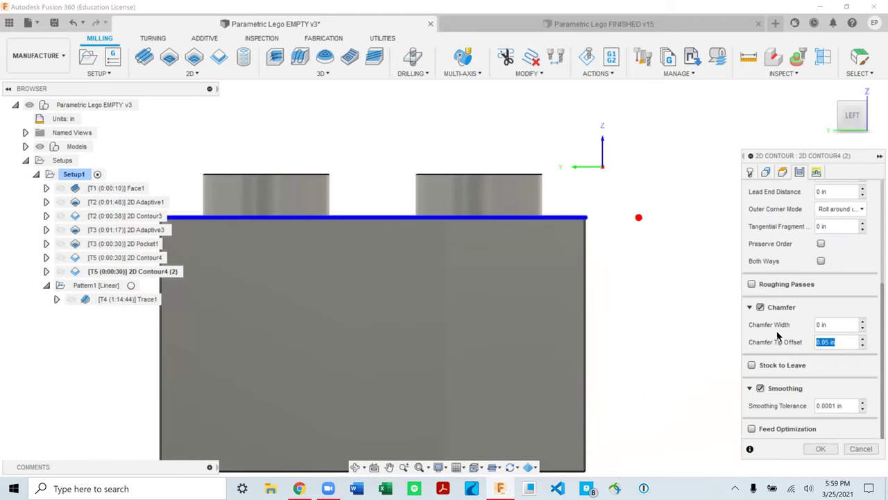
text(0)
key(Return)
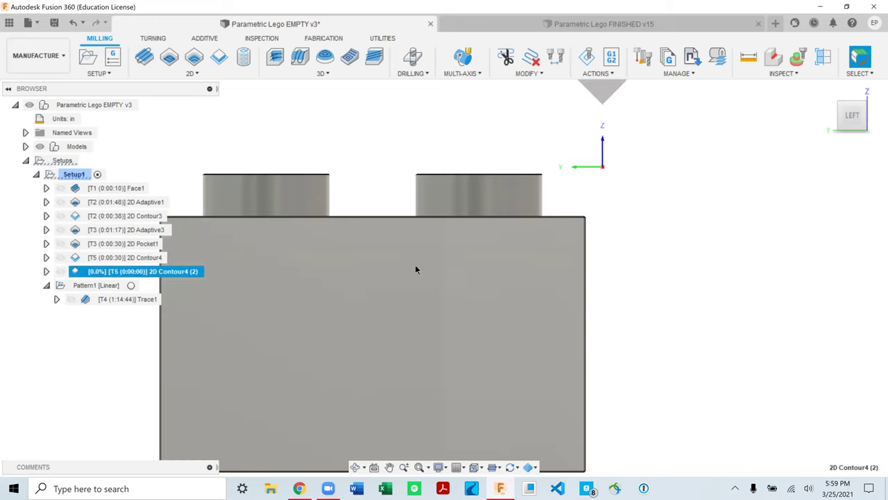
scroll(445, 267, down, 2)
shift+middle_drag(446, 268, 347, 281)
scroll(469, 266, down, 2)
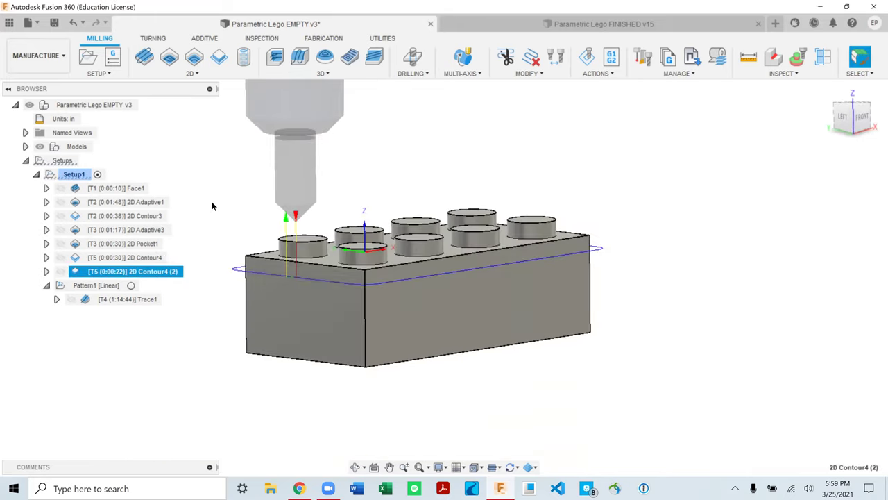
Step: Simulate Setup1 with the tool shown and check the chamfer tool against the brick's outer edge and studs in the LEFT view
click(212, 204)
click(75, 175)
click(587, 60)
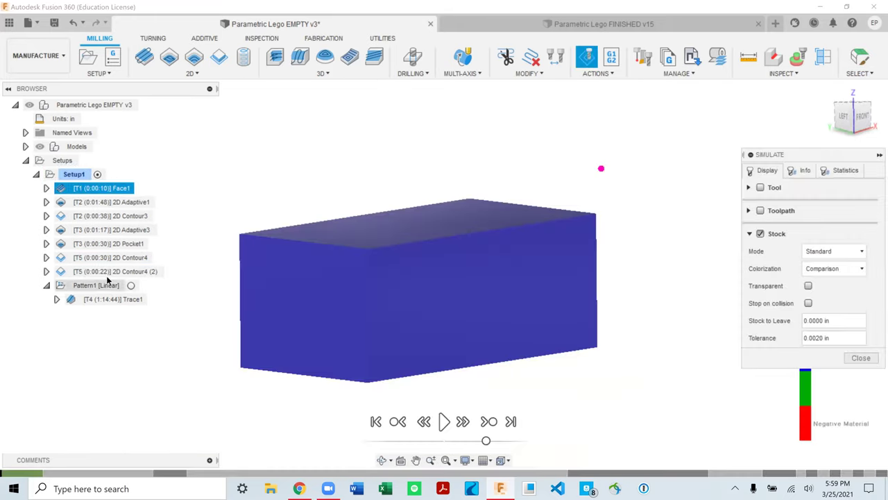
click(760, 187)
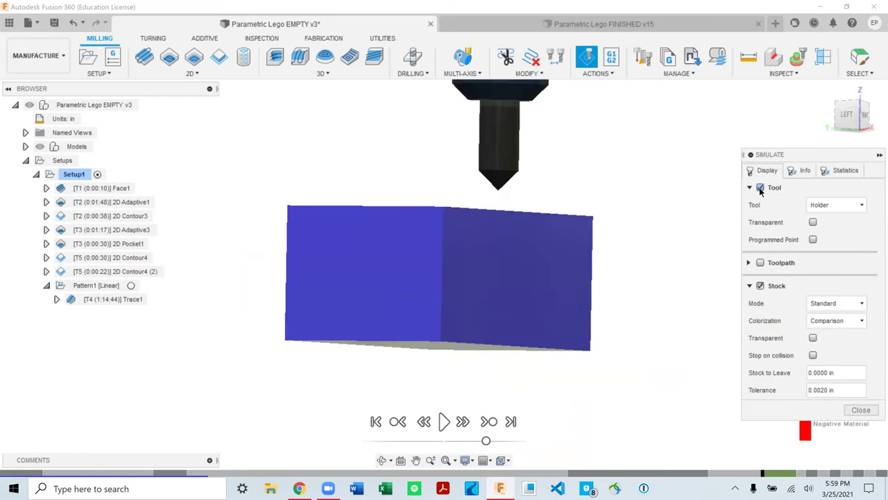
click(849, 117)
click(443, 421)
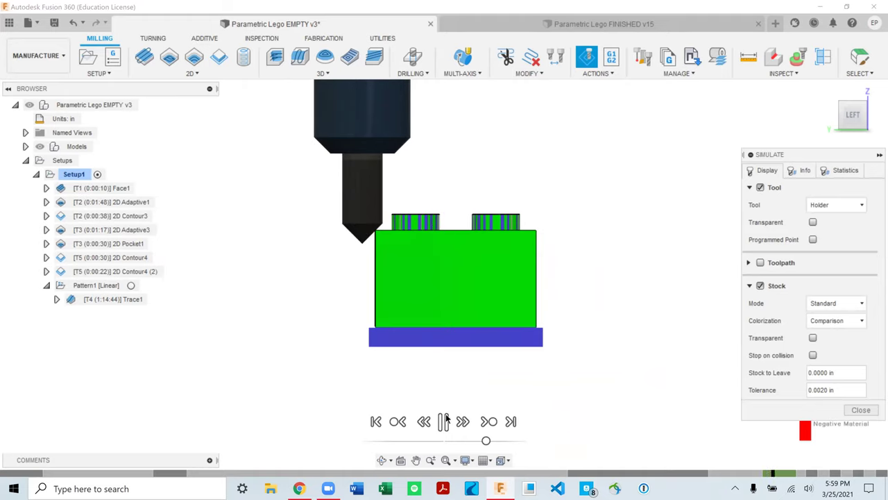
scroll(358, 244, up, 4)
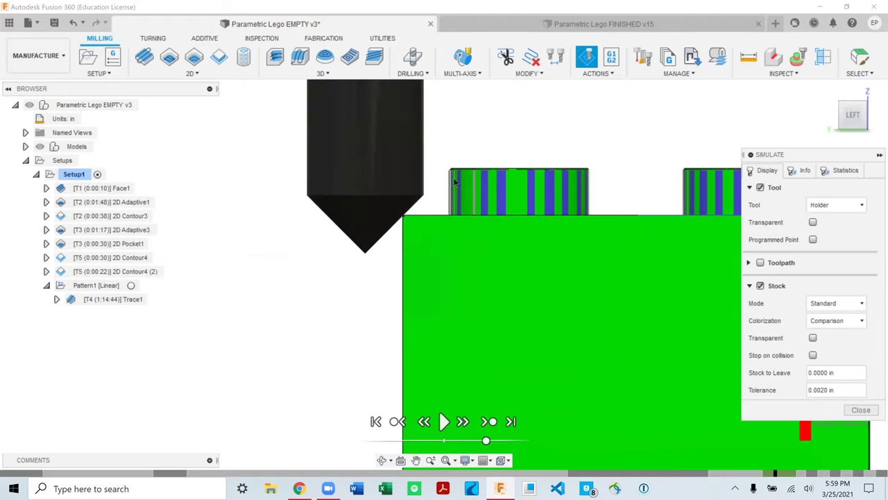
scroll(416, 268, down, 6)
shift+middle_drag(461, 286, 416, 404)
Step: Run the simulation on through the Trace1 engraving to the end of Setup1
click(444, 421)
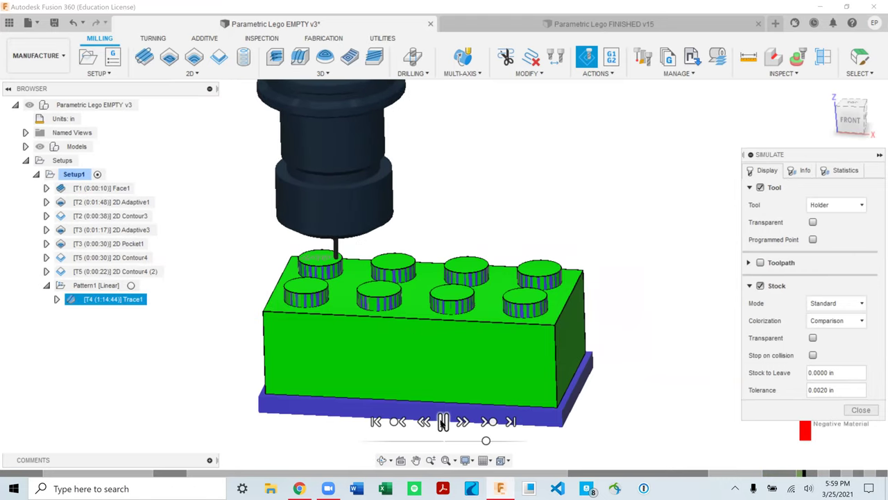
click(490, 423)
click(491, 422)
click(492, 423)
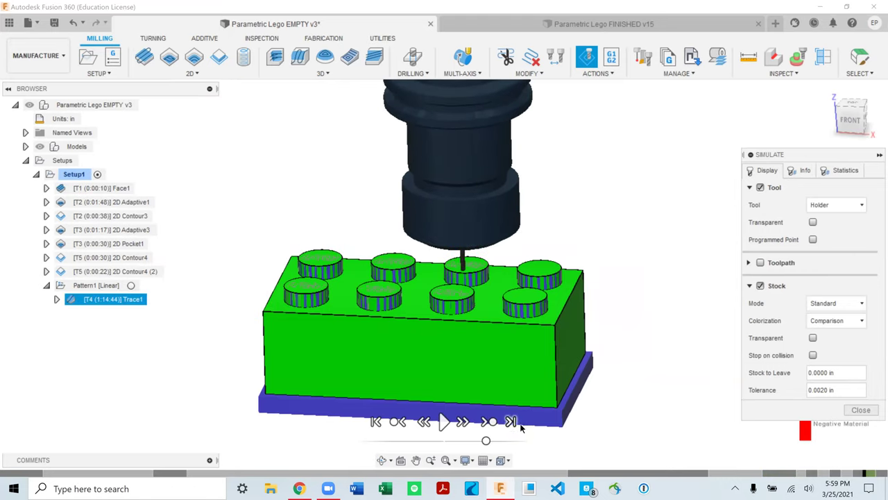
click(512, 423)
Step: Examine the simulated brick and the LEGO lettering engraved on its studs, and close the simulation
shift+middle_drag(397, 313, 433, 303)
shift+middle_drag(458, 409, 531, 294)
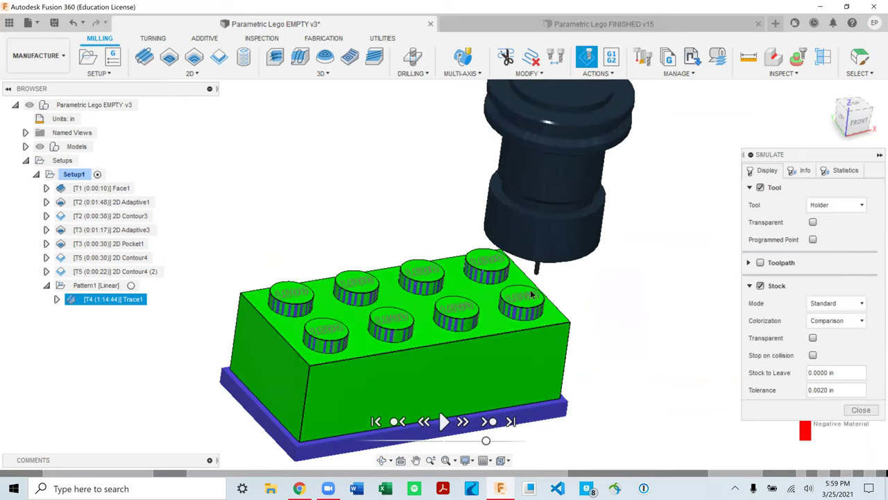
scroll(400, 352, up, 3)
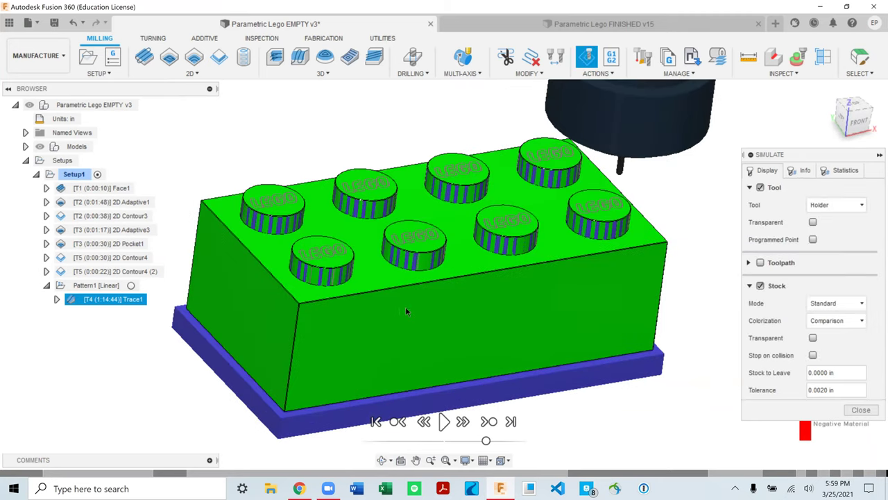
shift+middle_drag(406, 311, 404, 262)
scroll(375, 236, up, 3)
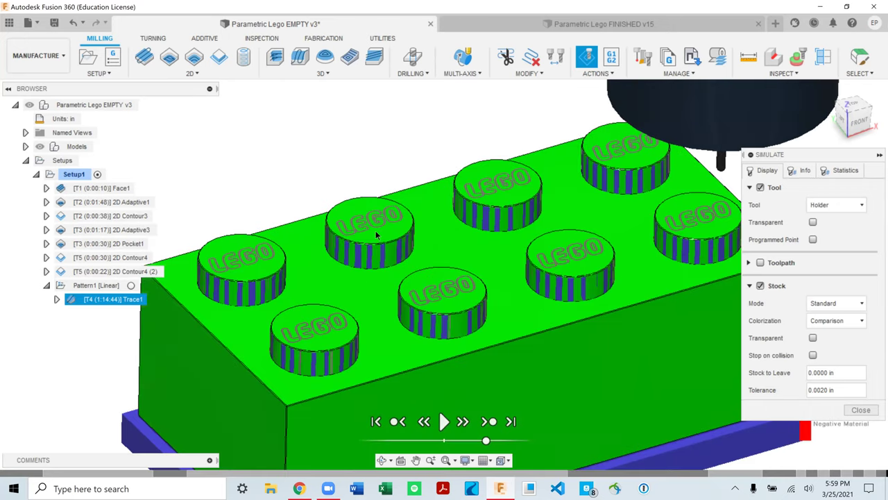
scroll(356, 237, down, 5)
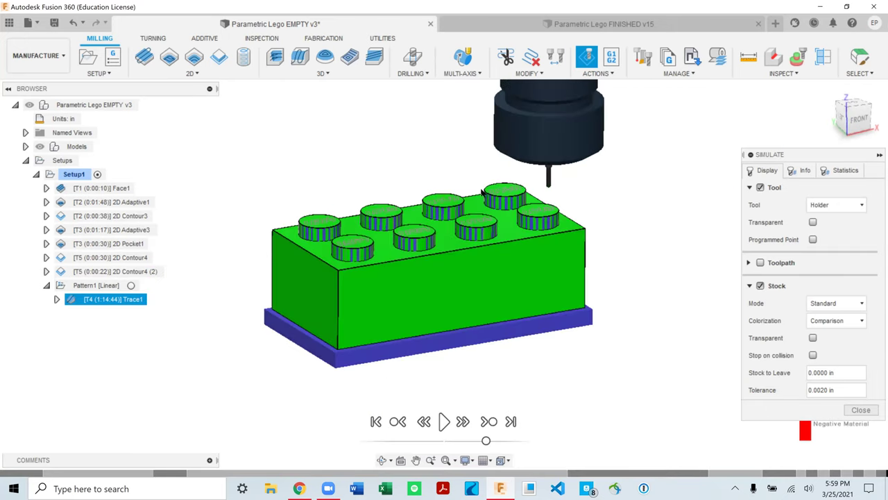
click(859, 410)
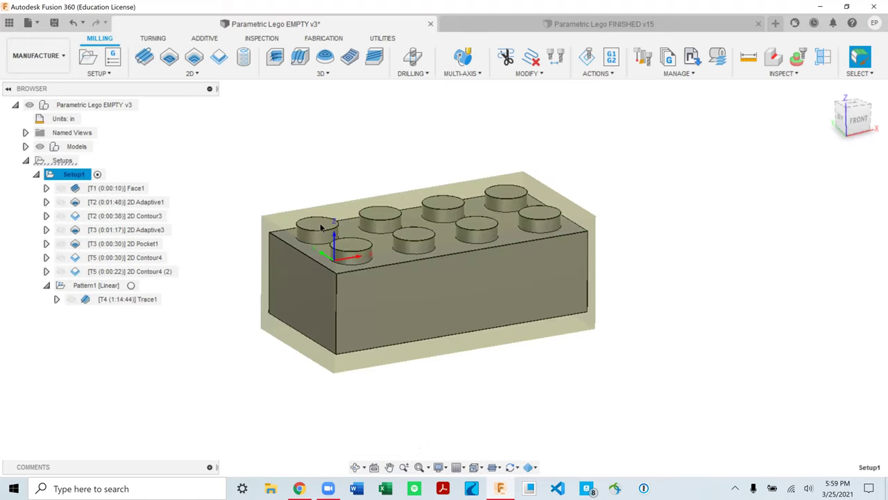
click(196, 270)
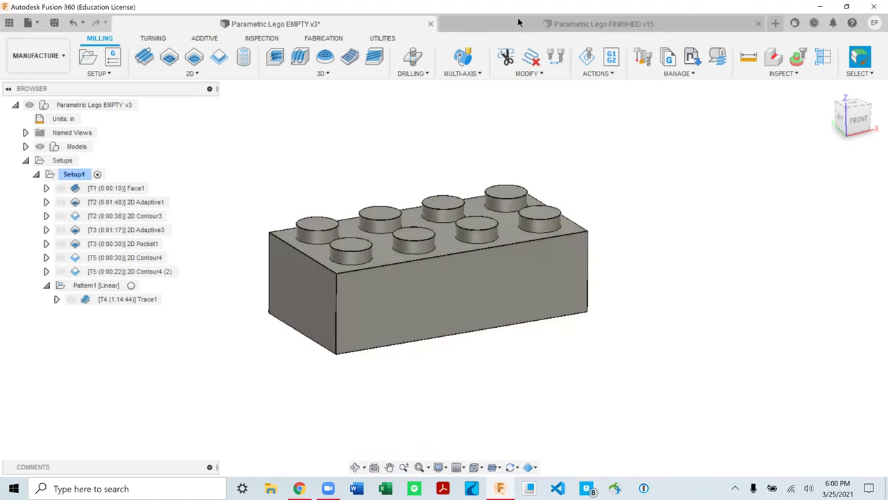